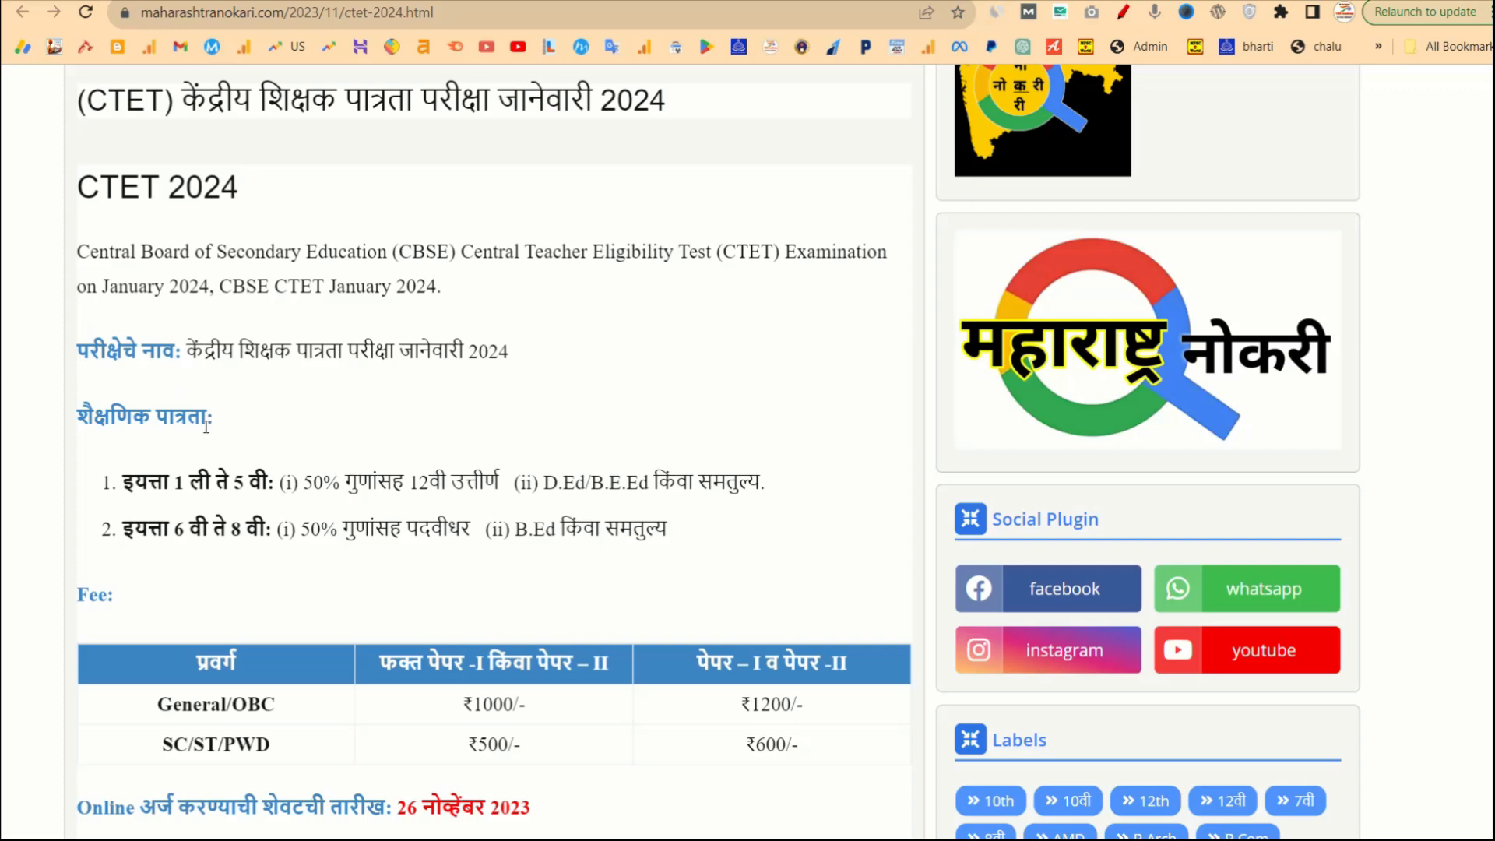
Scroll past the fee table in the CTET 2024 article and follow the red 'Apply Online' link.
scroll(293, 521, "down", 1)
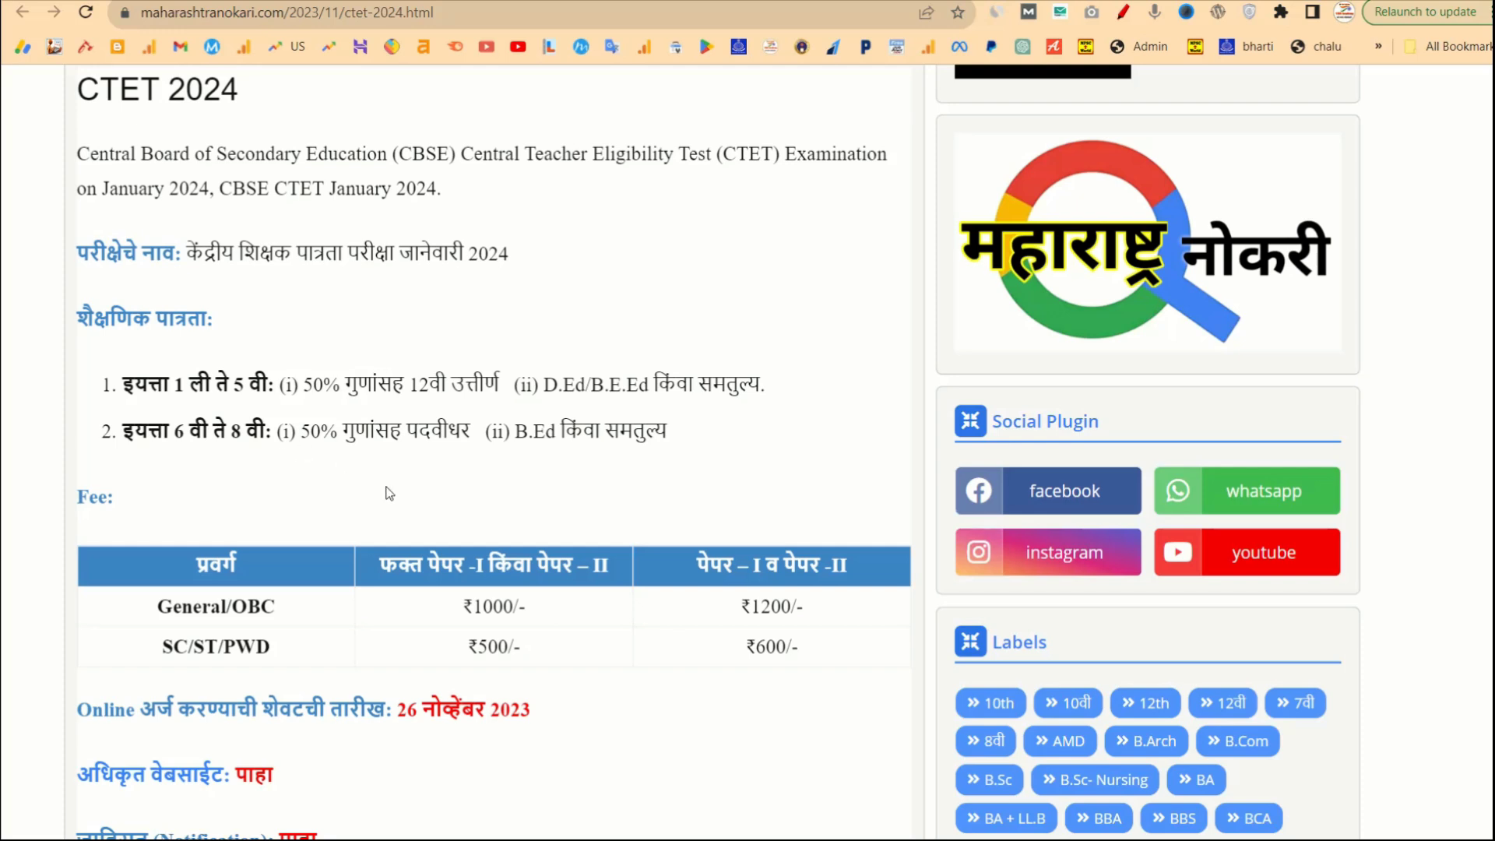
scroll(387, 493, "down", 3)
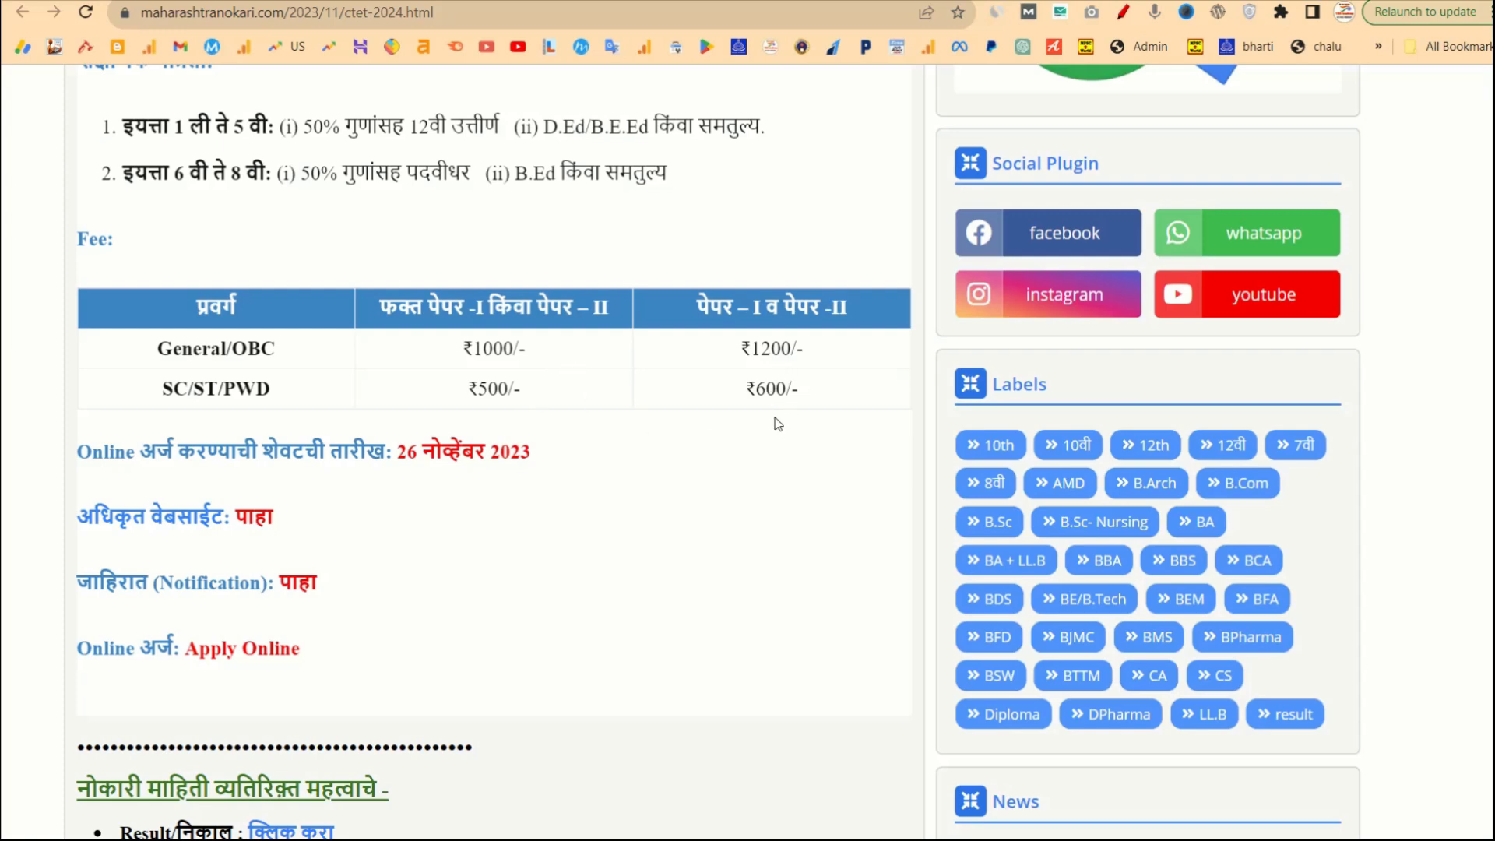
scroll(660, 484, "down", 2)
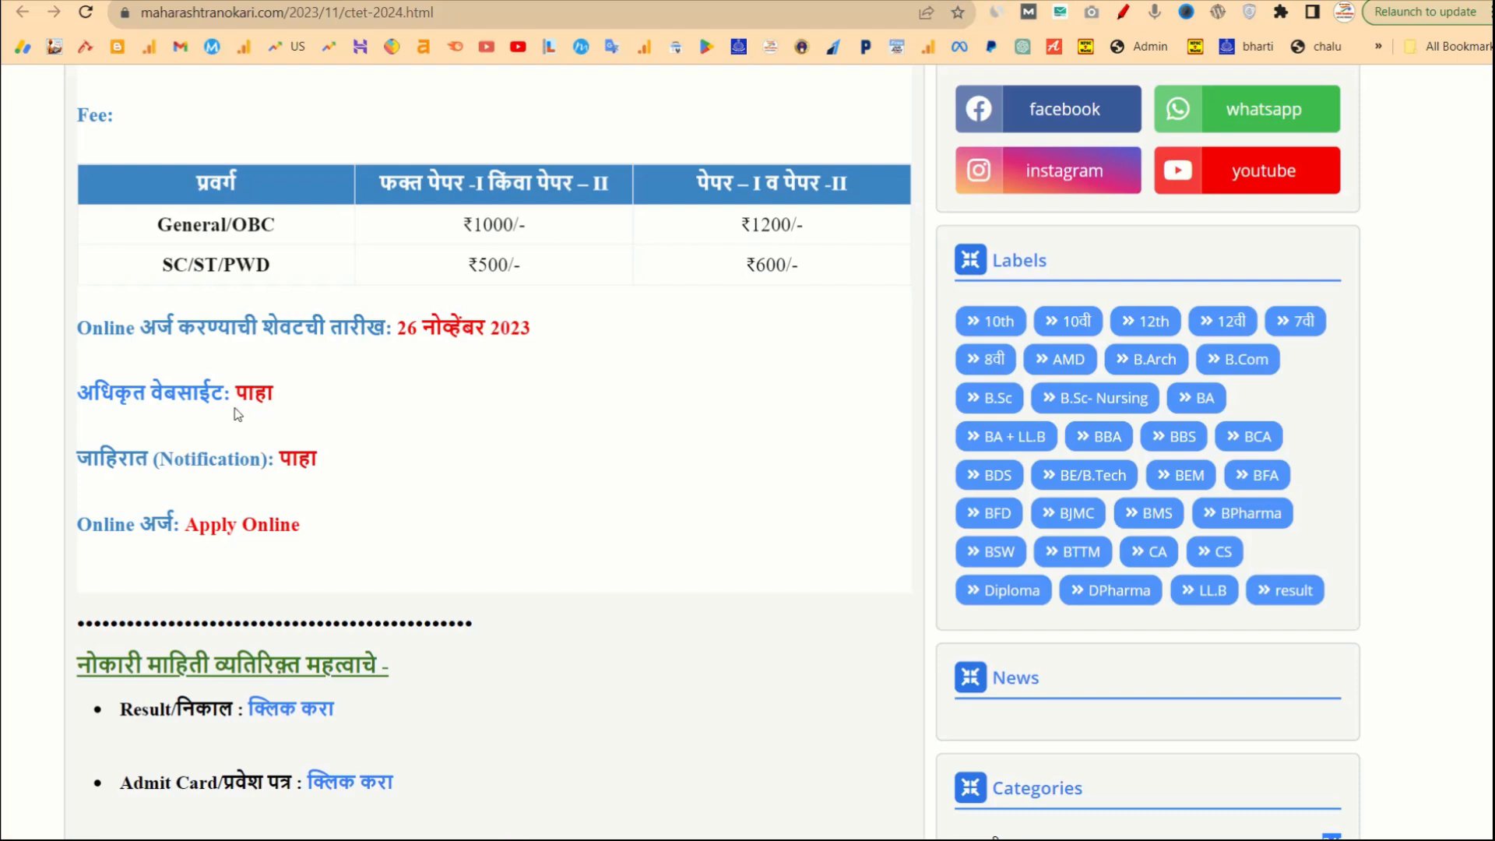
left_click(222, 534)
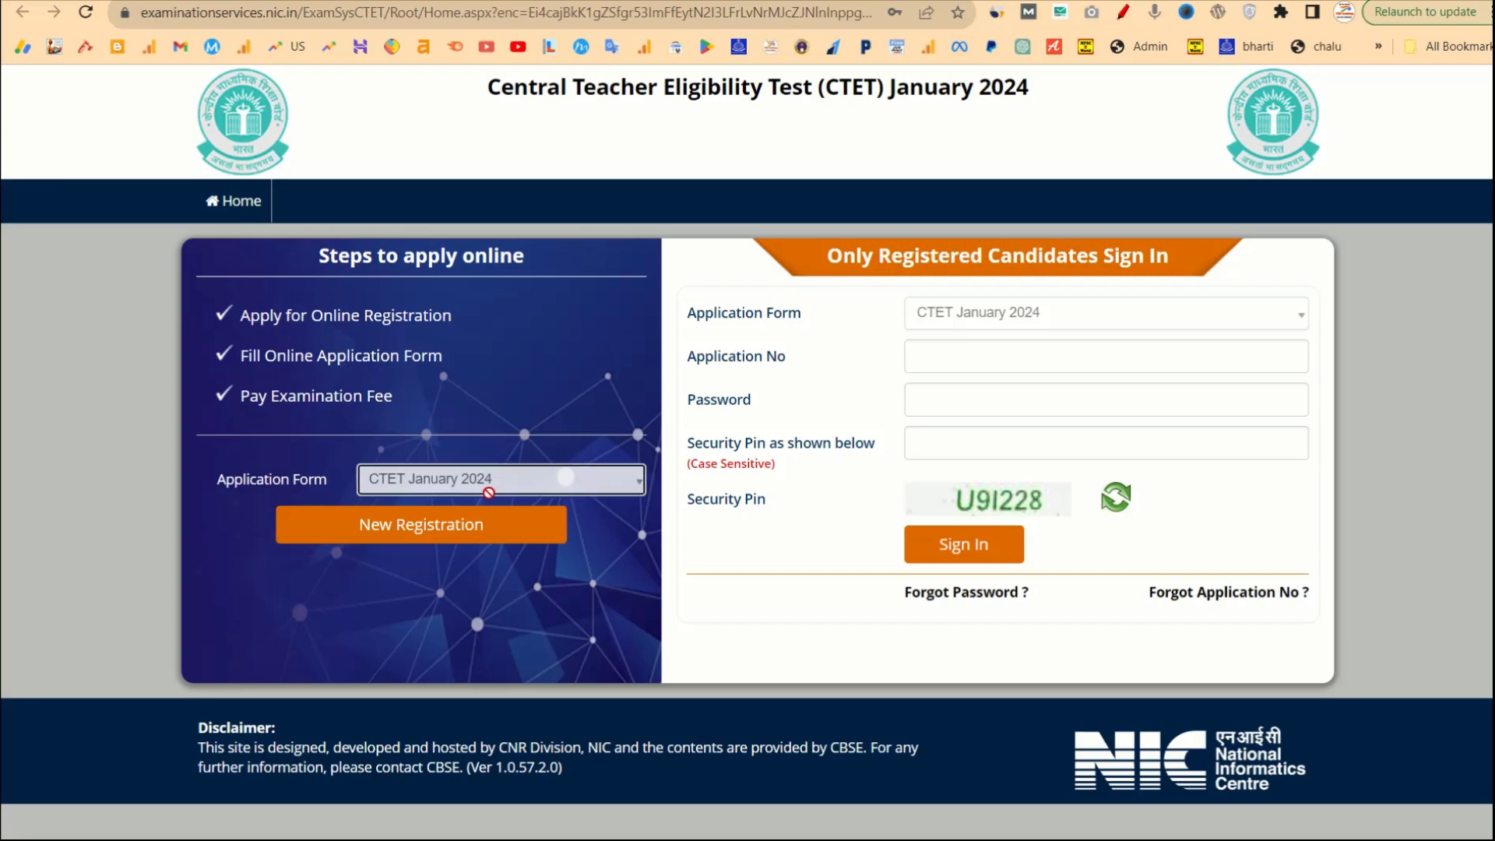
Choose New Registration, then download the CTET January 2024 Information Bulletin (2023110320.pdf).
left_click(381, 536)
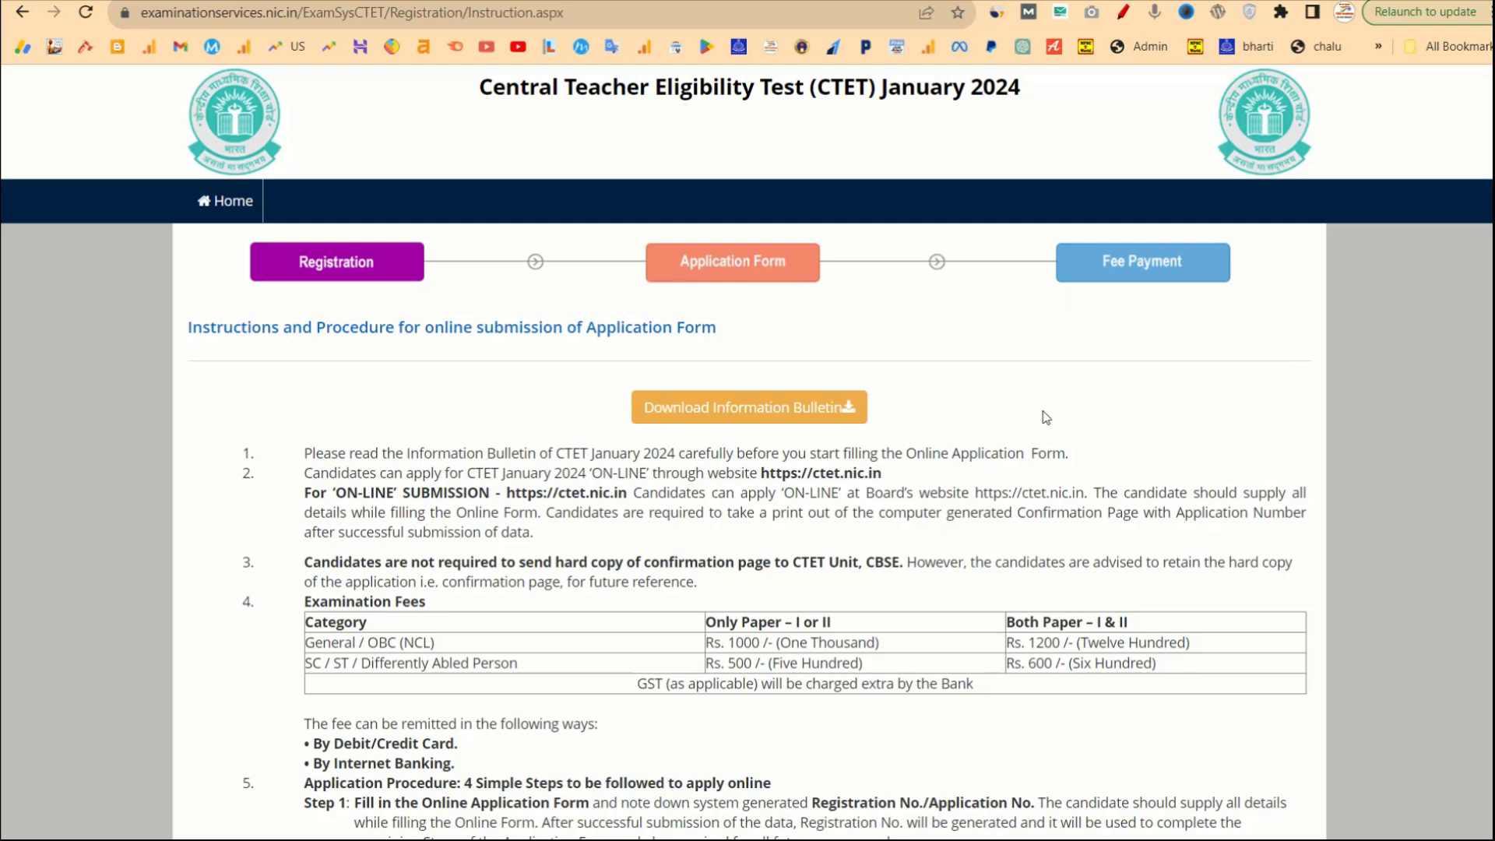
left_click(796, 411)
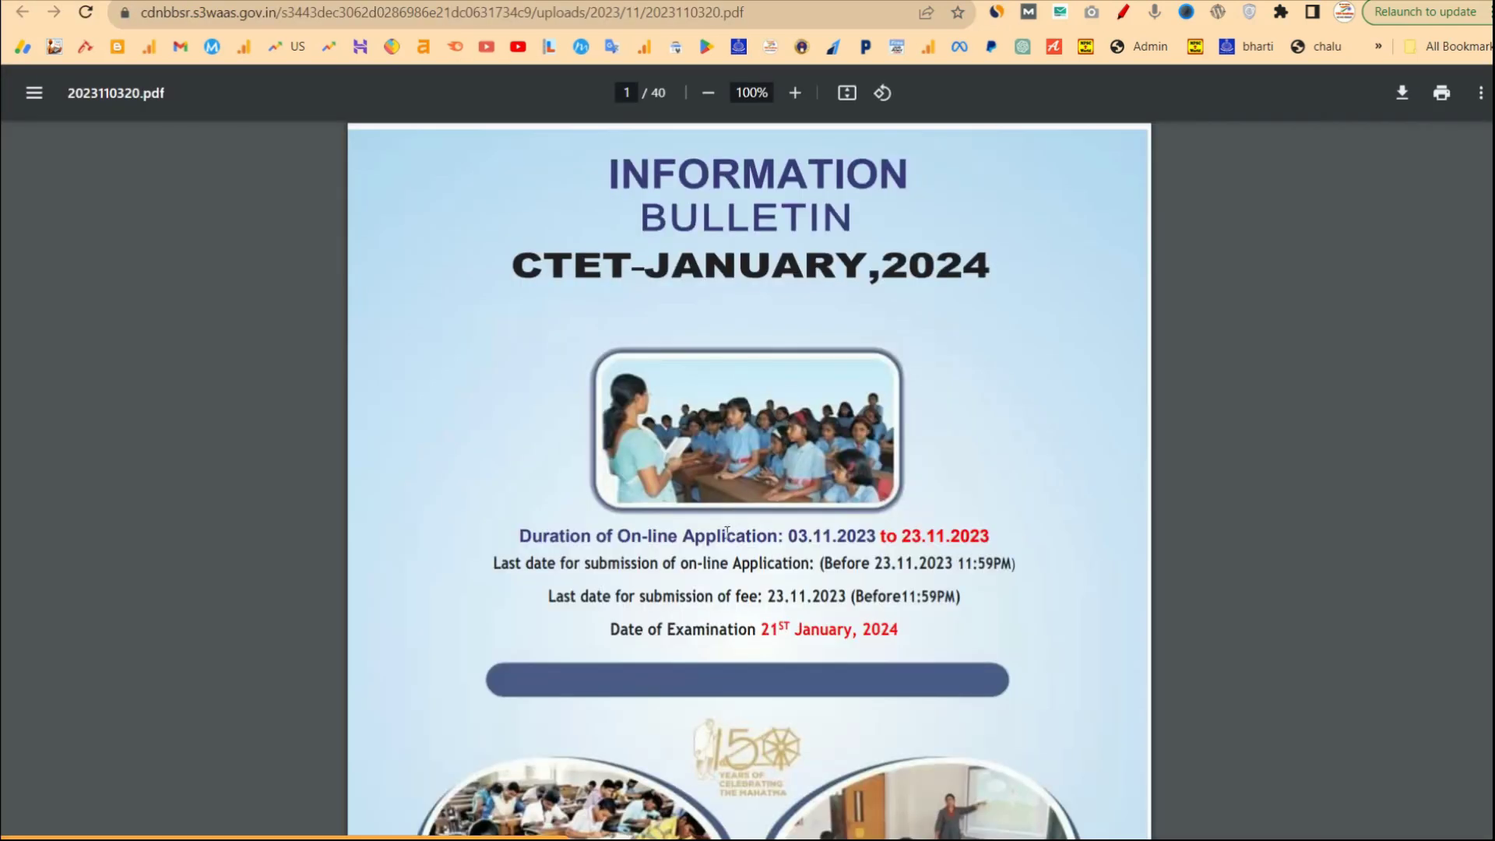
Scroll through the 40-page information bulletin PDF up to page 5.
scroll(710, 557, "down", 1)
scroll(711, 558, "down", 20)
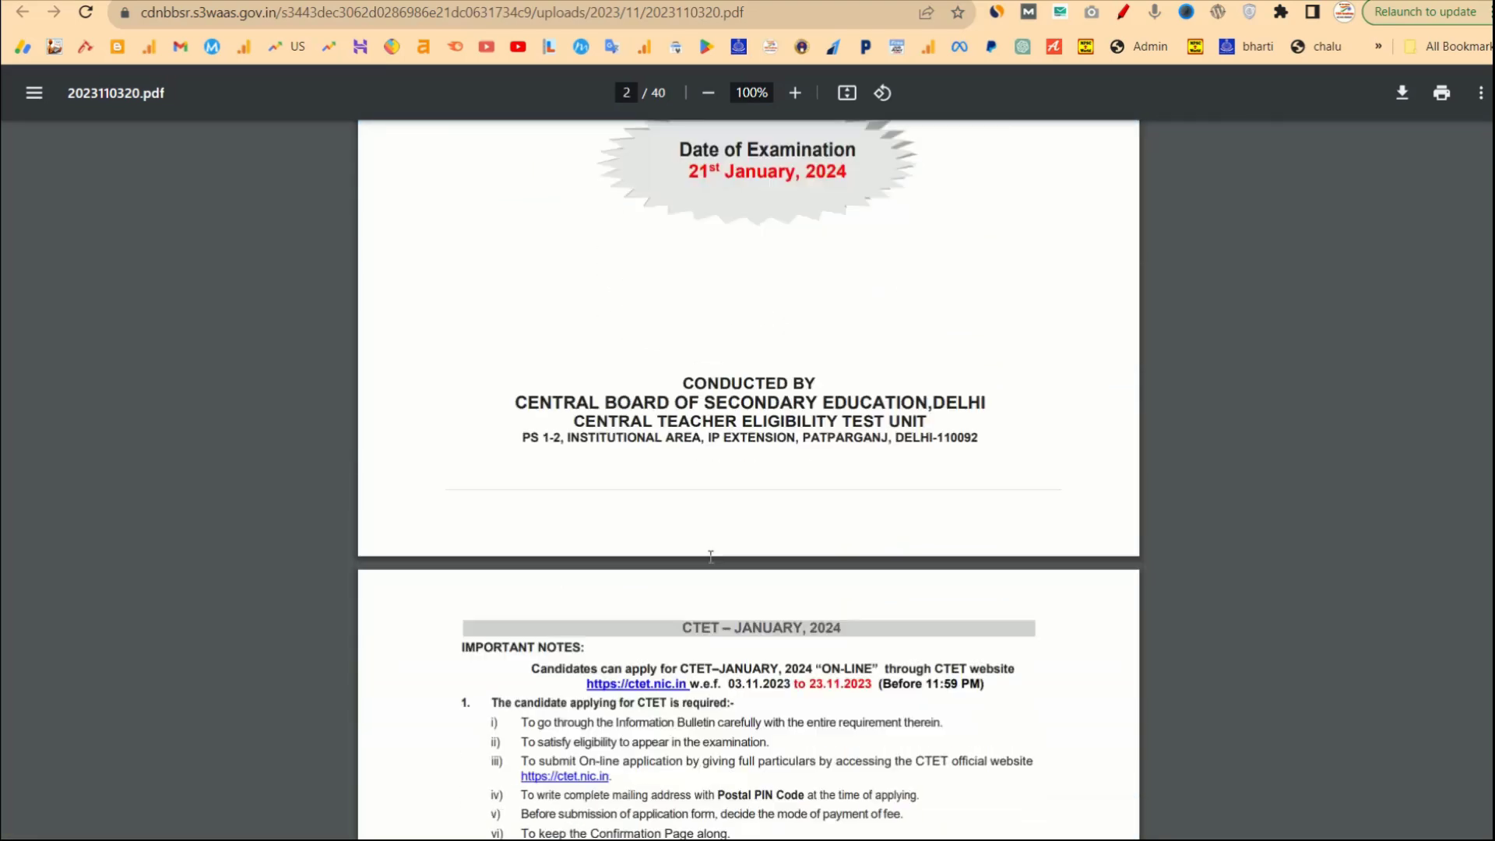
scroll(710, 557, "down", 16)
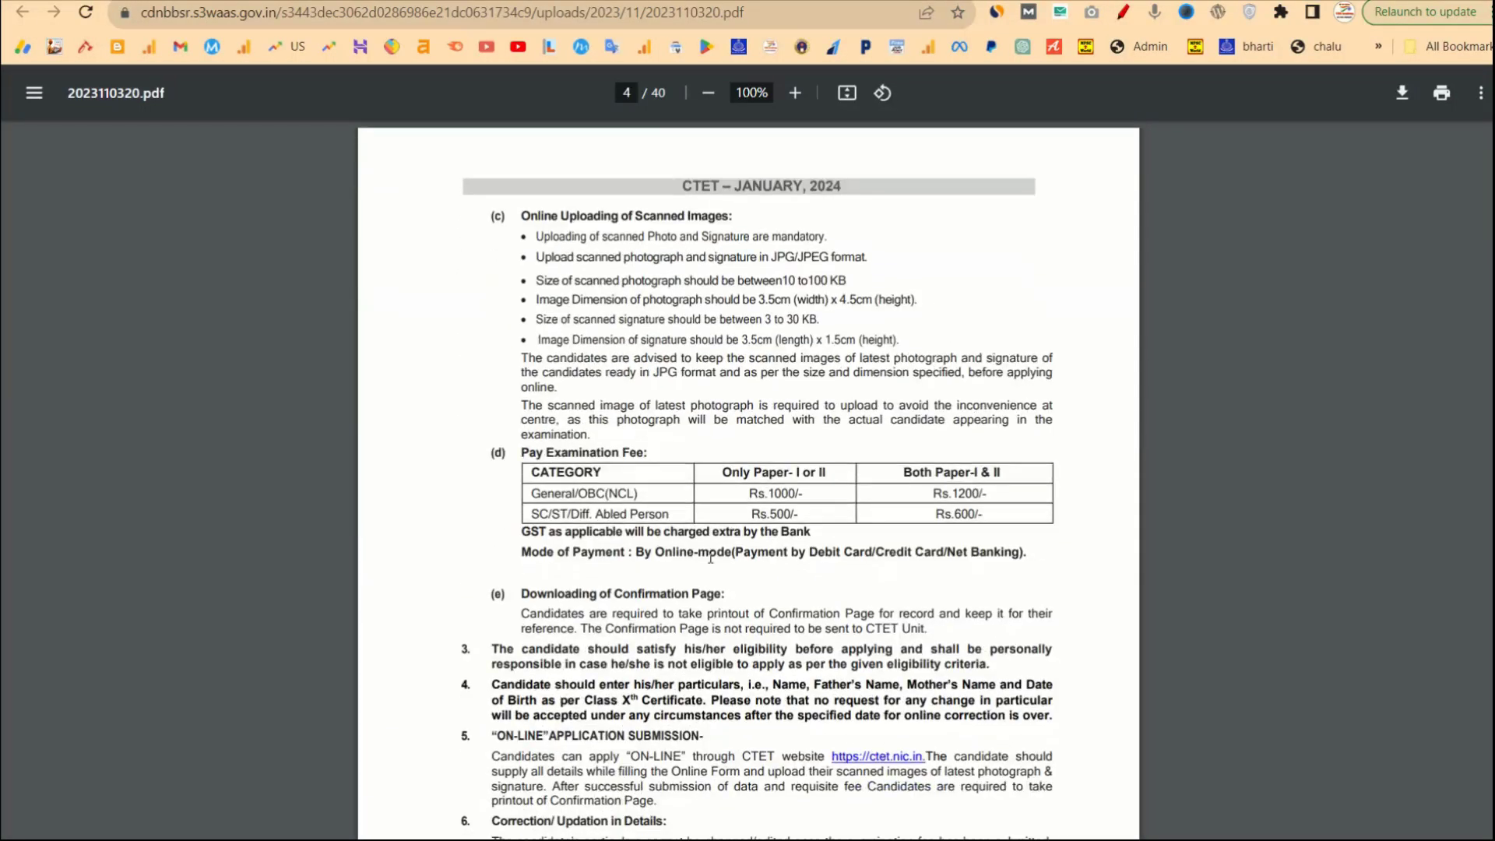
scroll(710, 557, "down", 2)
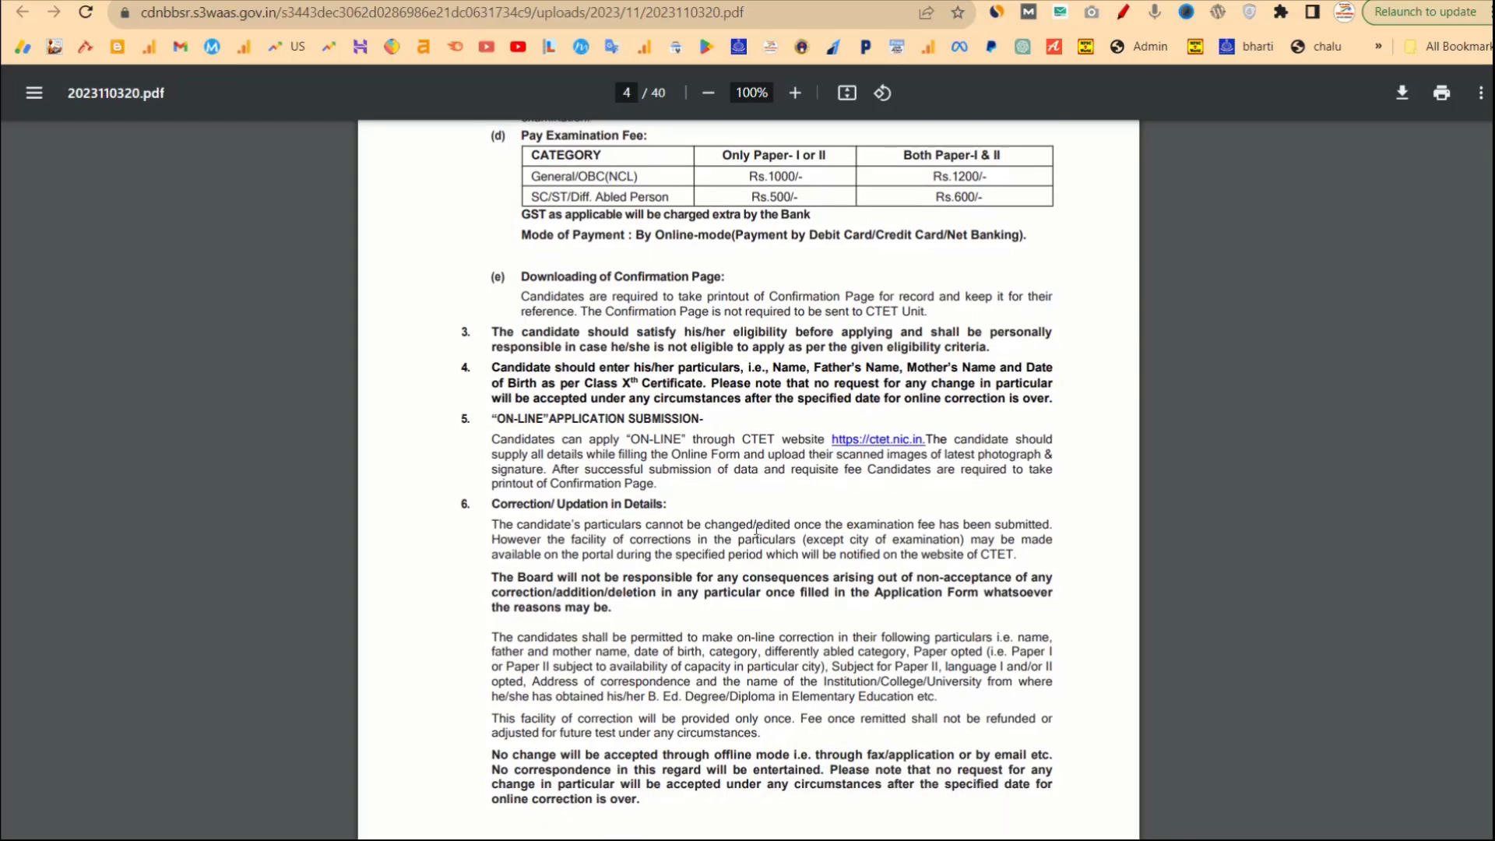
scroll(756, 530, "down", 10)
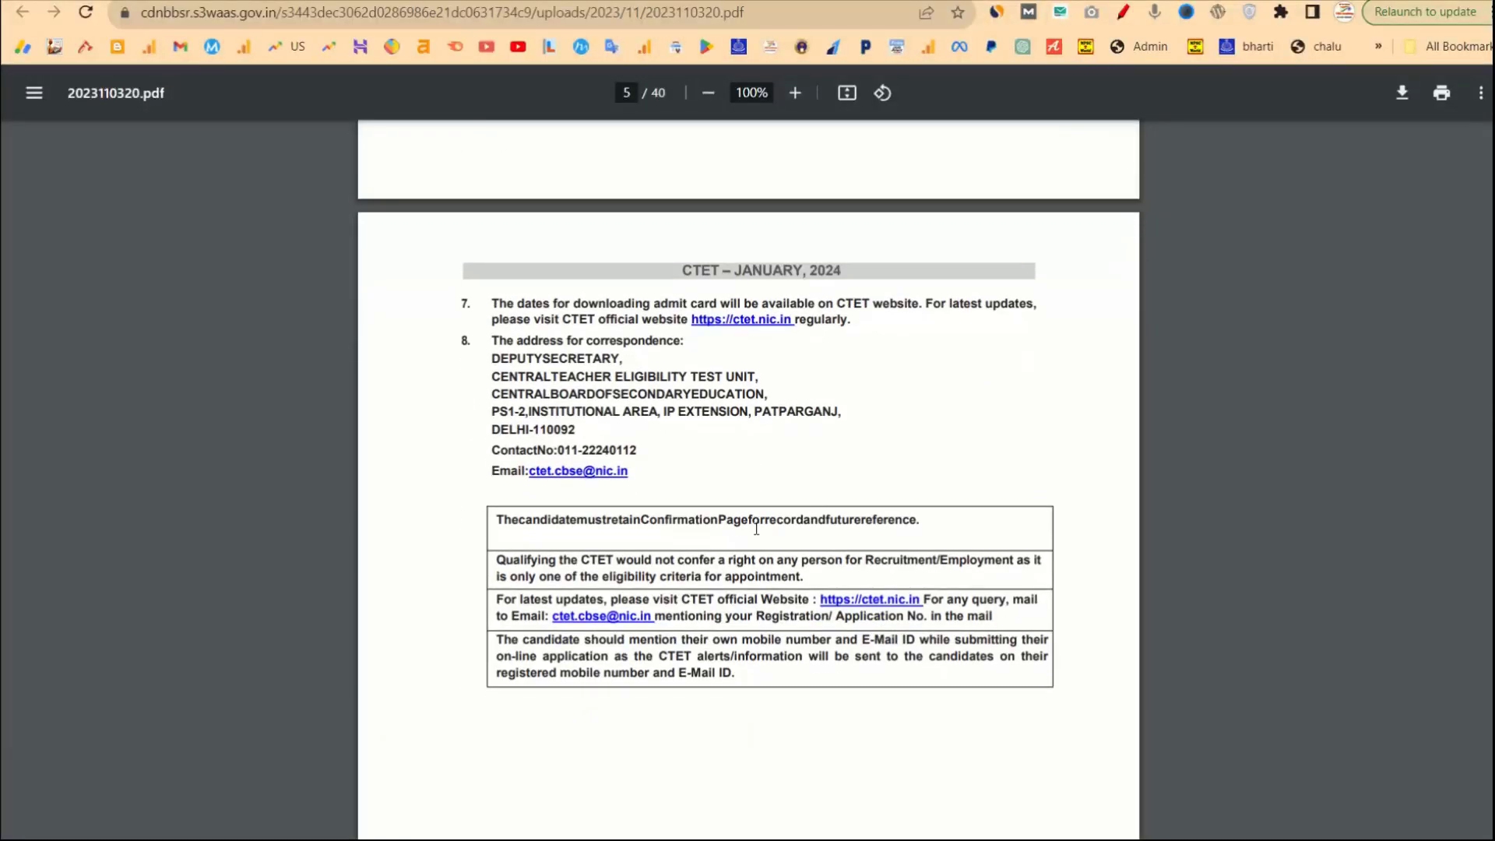
scroll(756, 529, "down", 6)
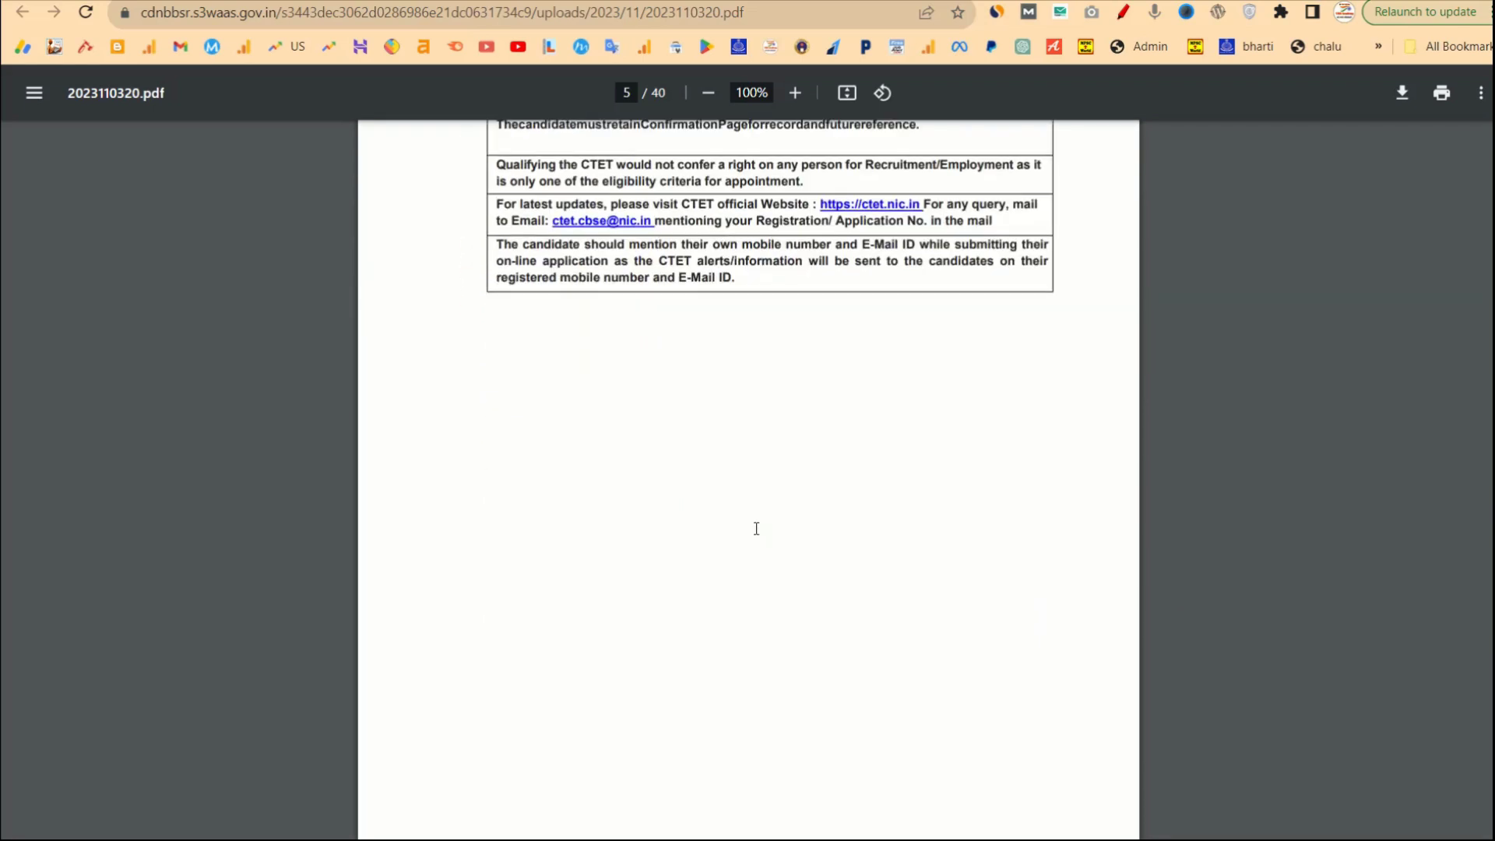
scroll(756, 529, "up", 6)
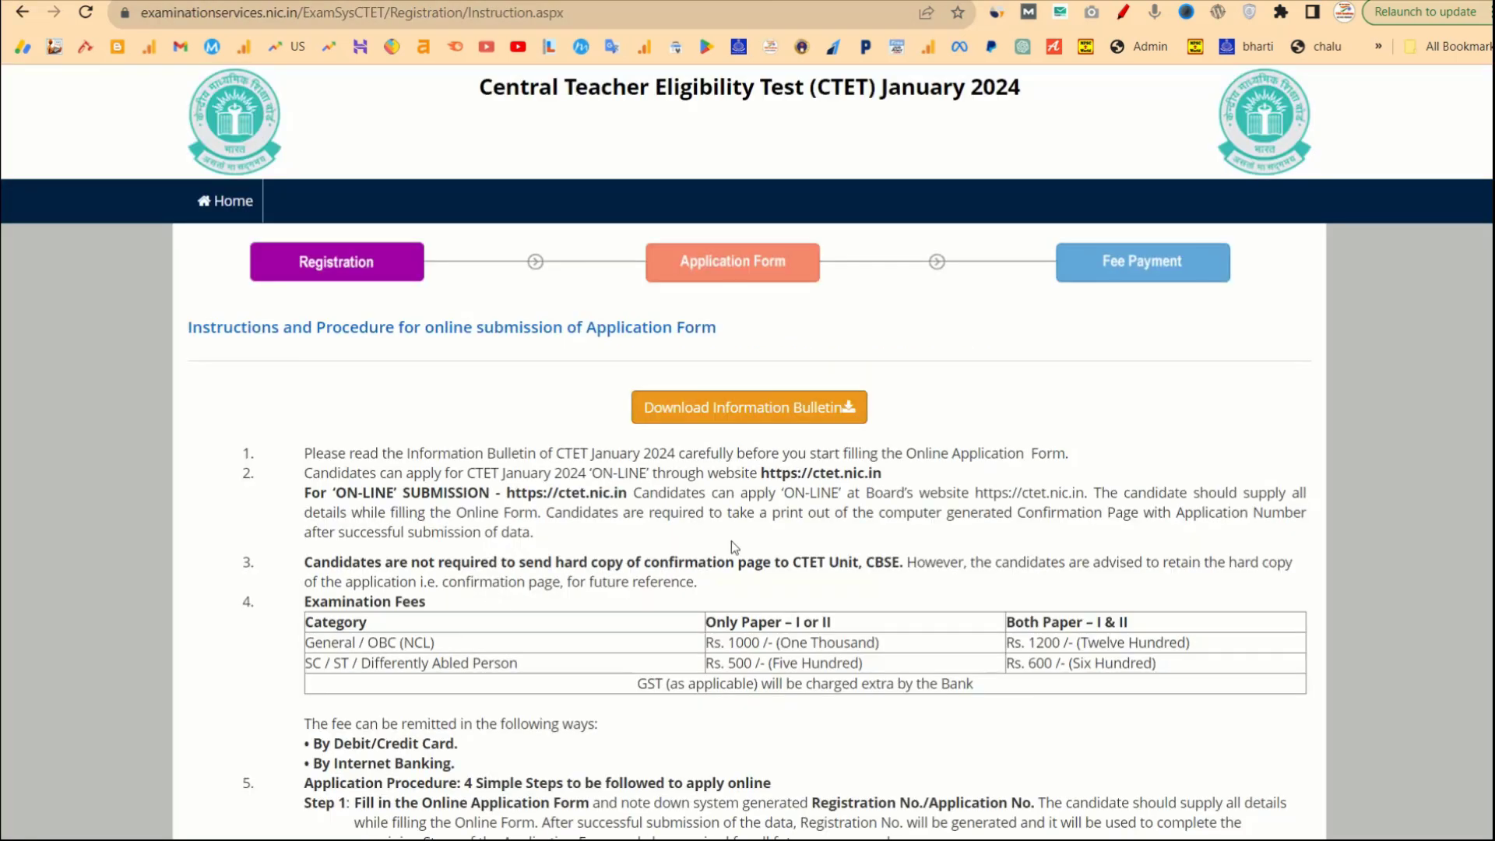
Read through the registration instructions, highlighting the photo and signature upload requirements.
scroll(625, 654, "down", 3)
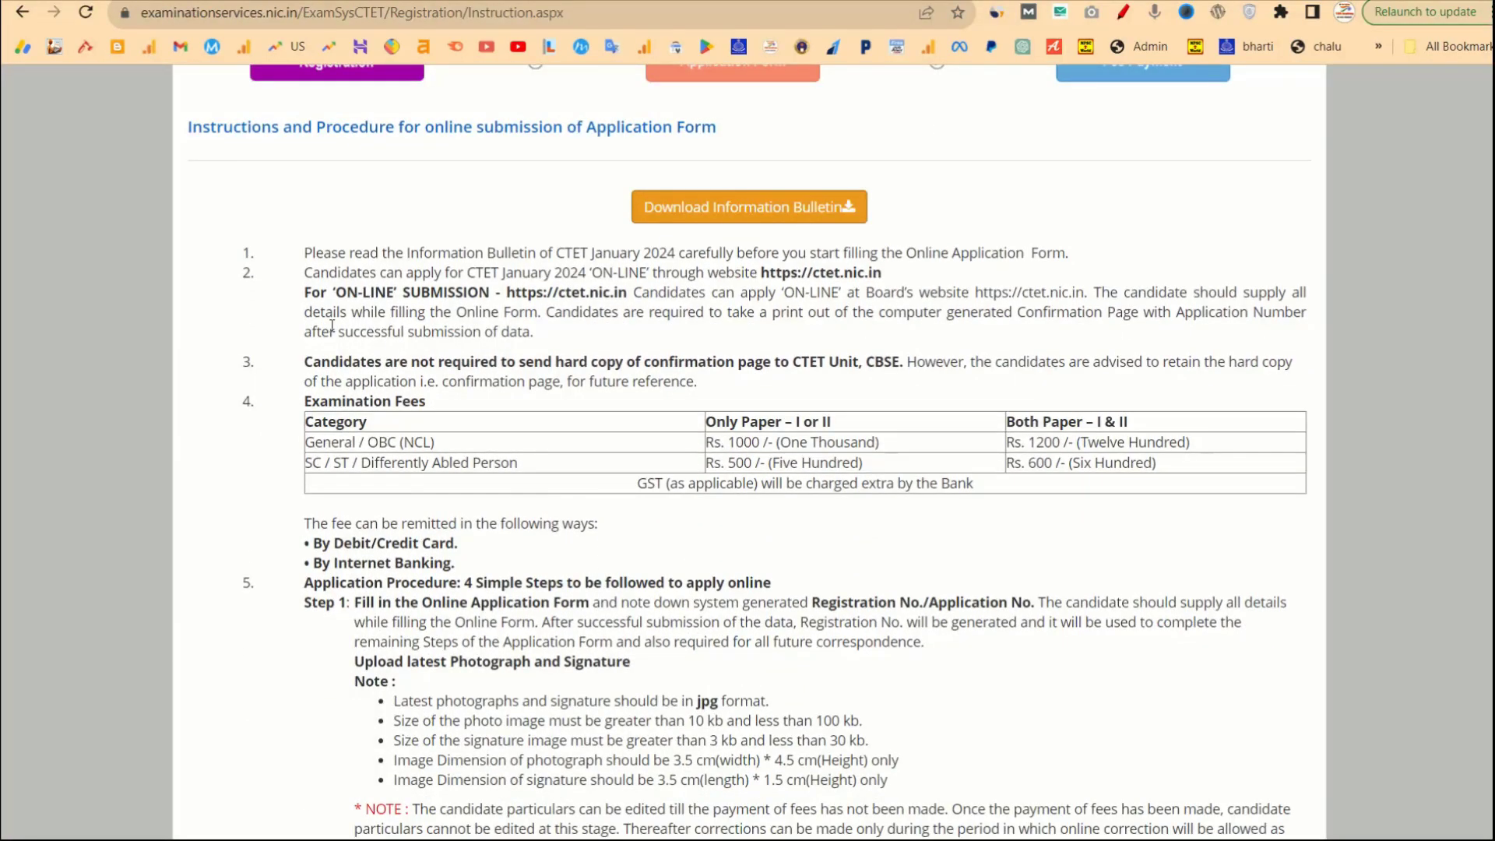
left_click_drag(305, 255, 579, 640)
scroll(582, 564, "down", 4)
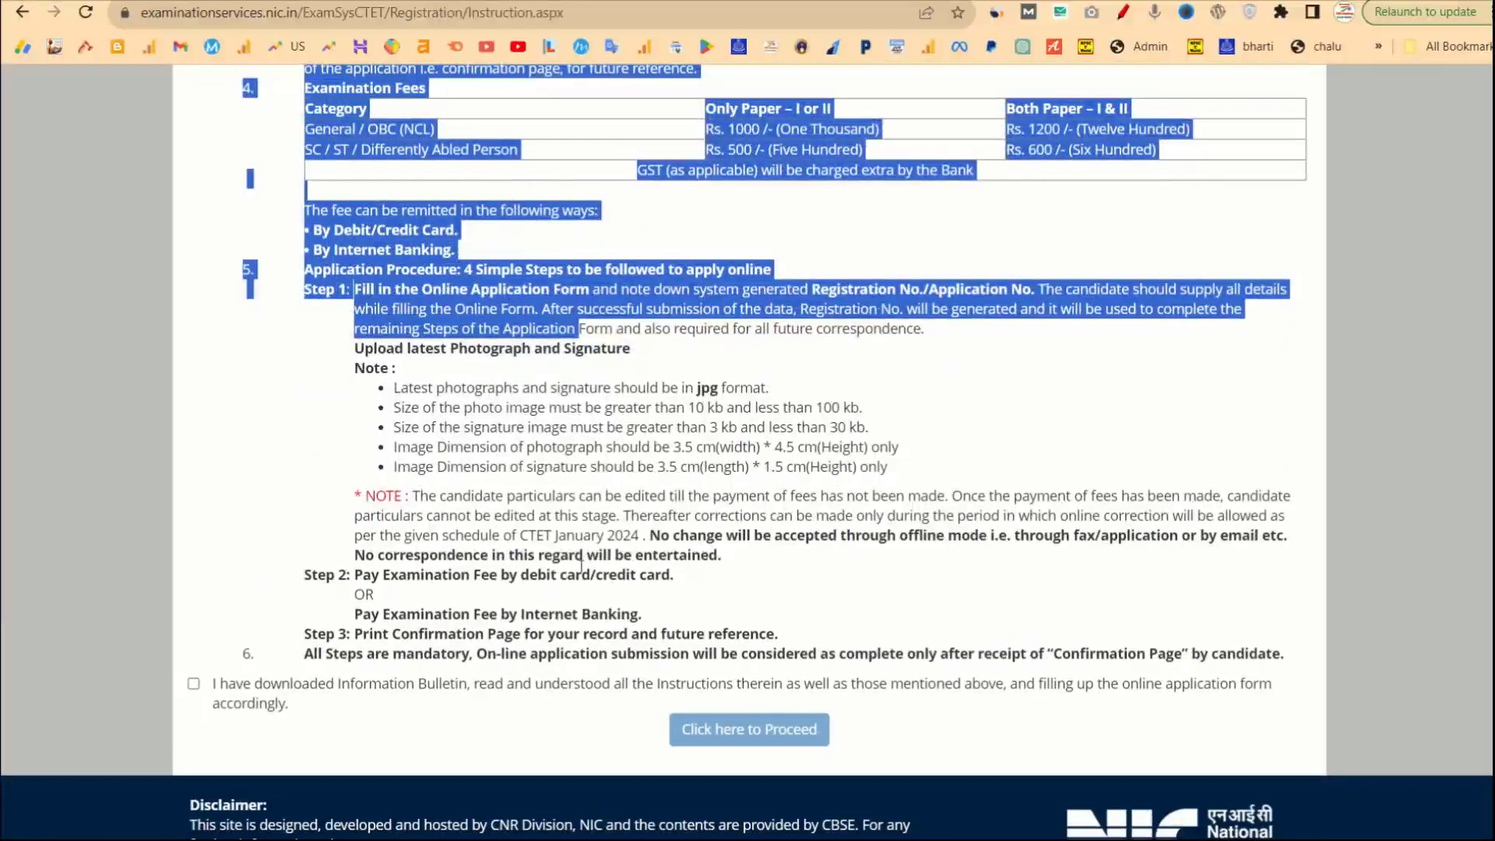
left_click(590, 487)
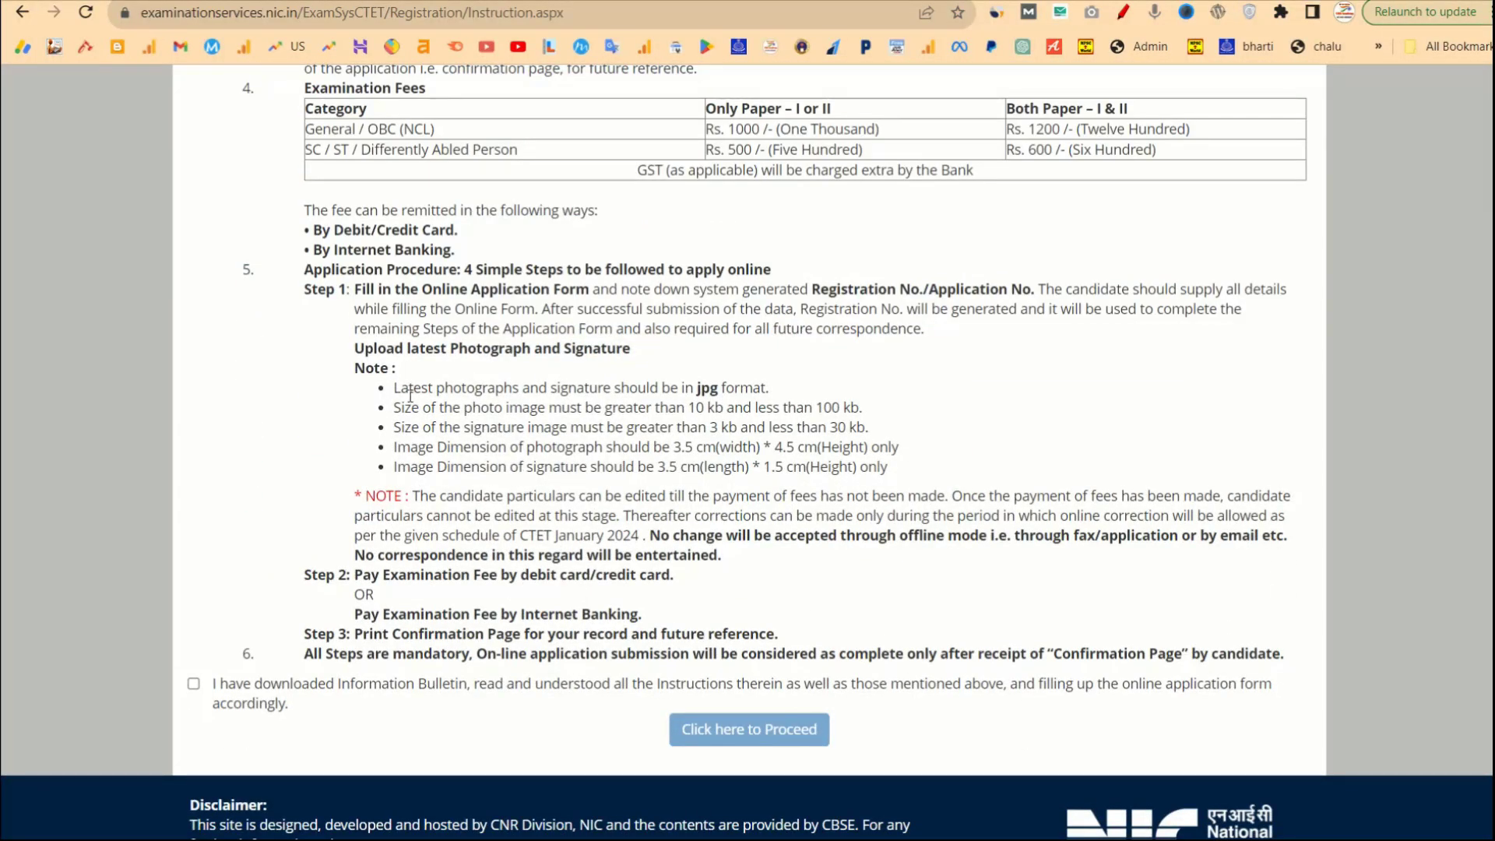
left_click_drag(401, 387, 910, 481)
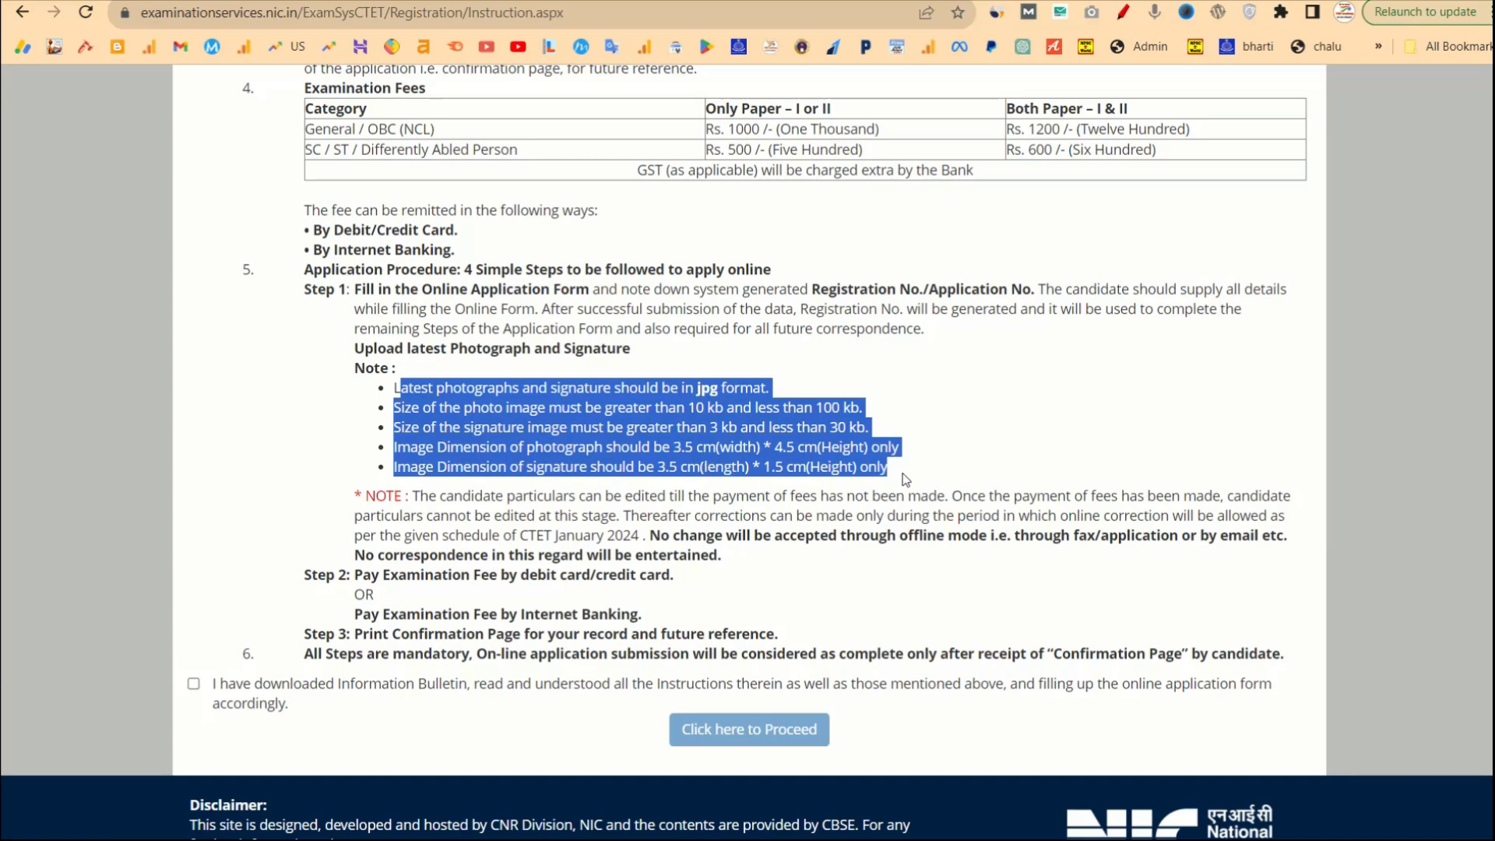
left_click(838, 573)
Tick the 'I have downloaded Information Bulletin…' declaration and proceed to the application form.
scroll(839, 577, "down", 1)
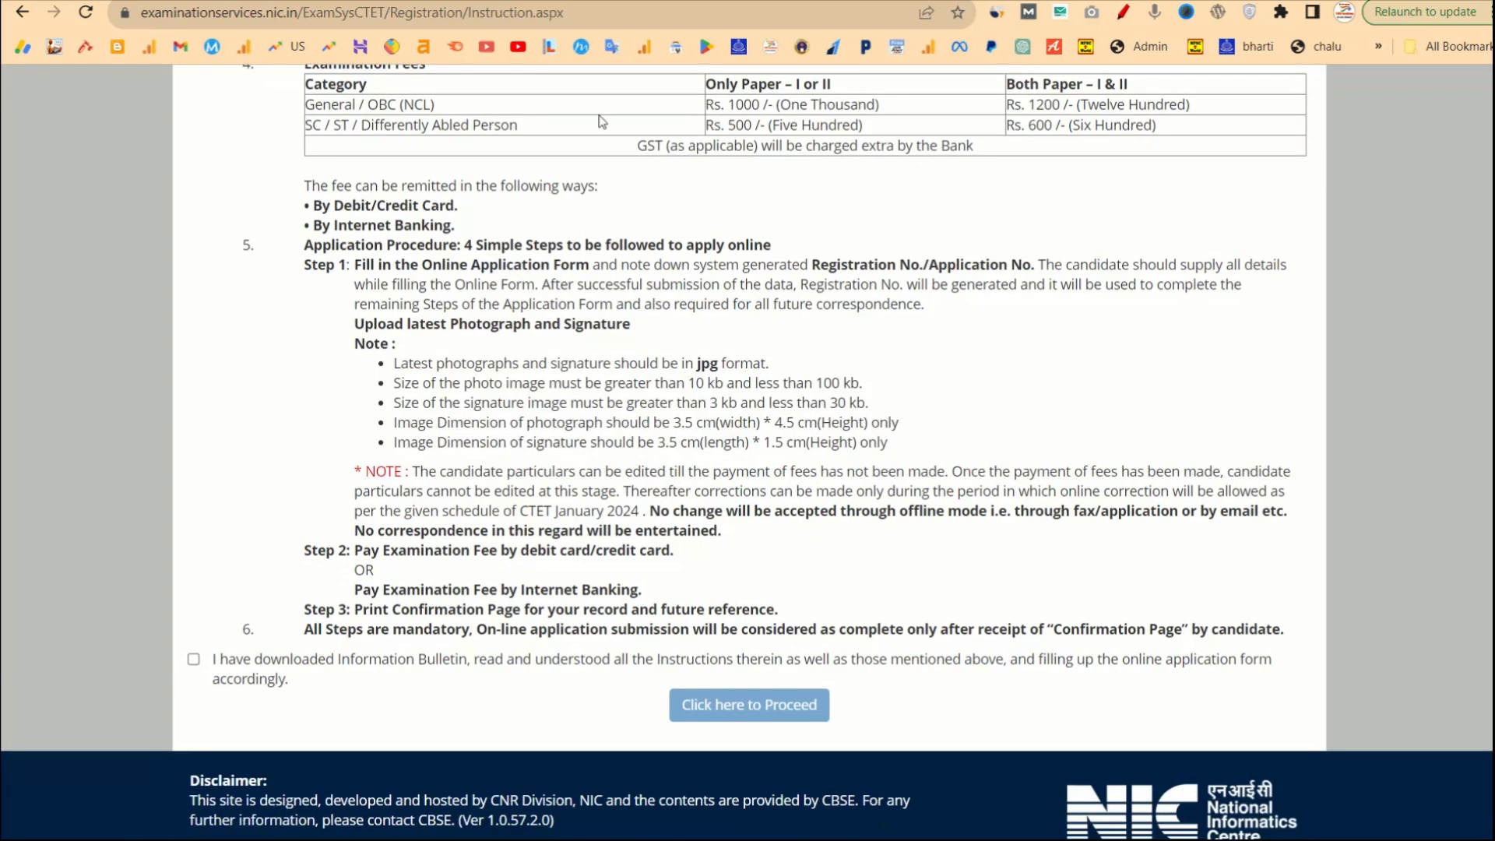
left_click(194, 661)
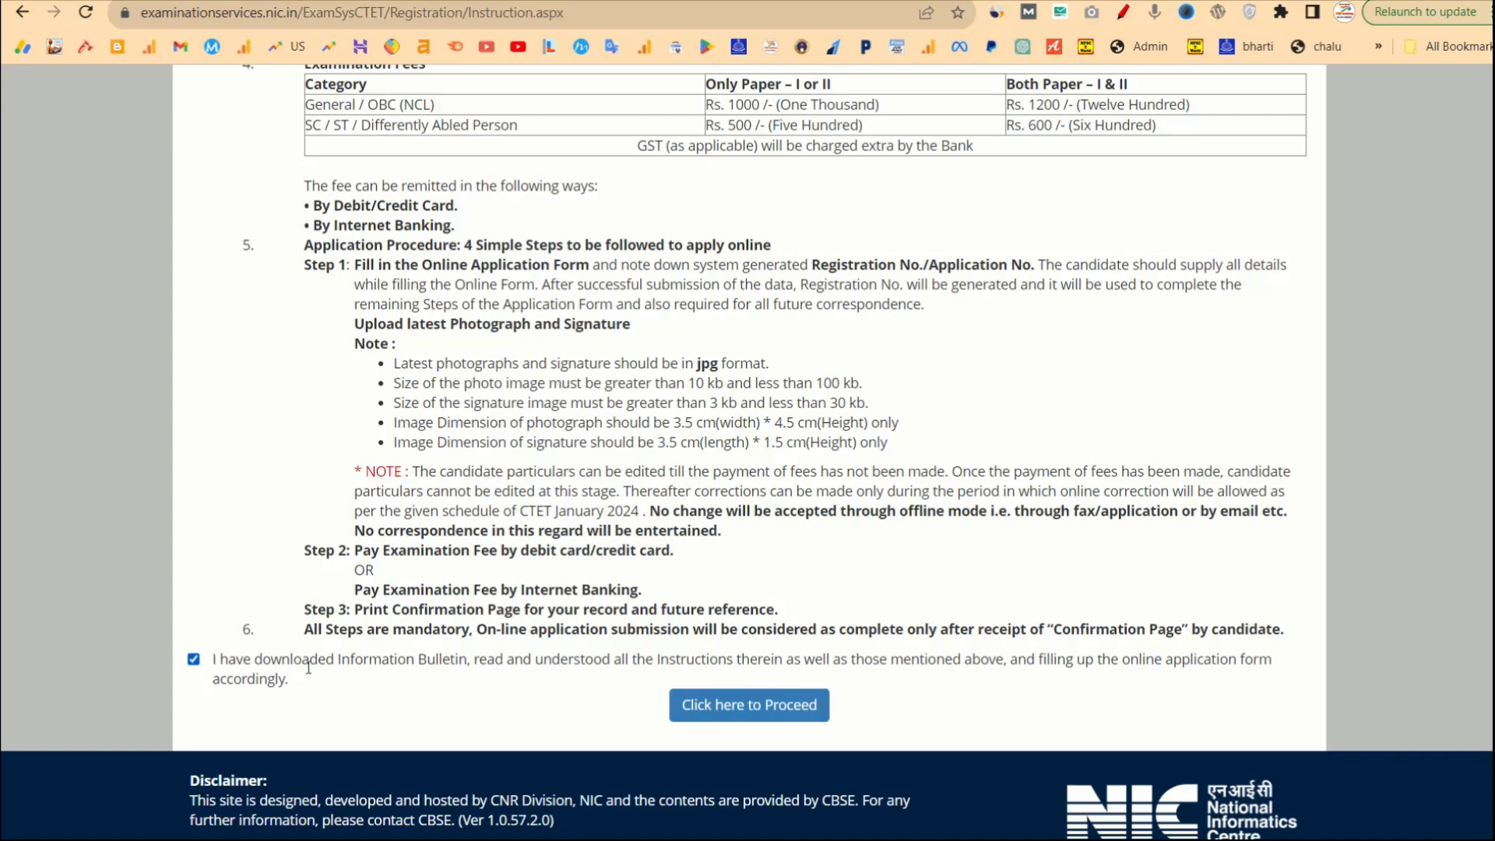
left_click(743, 711)
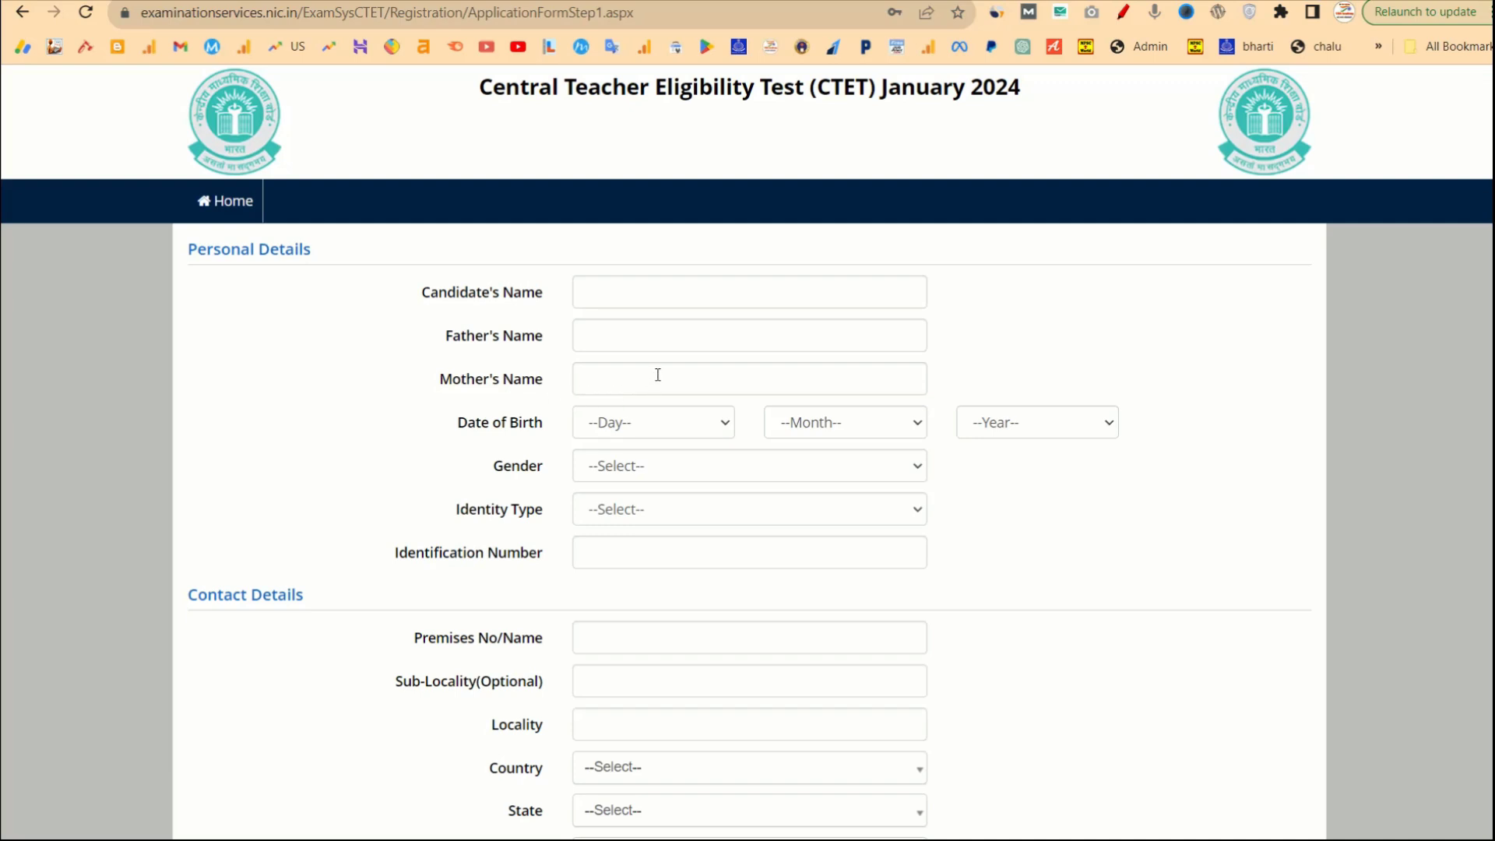
Set the date of birth to 07 June 2000.
scroll(603, 385, "down", 2)
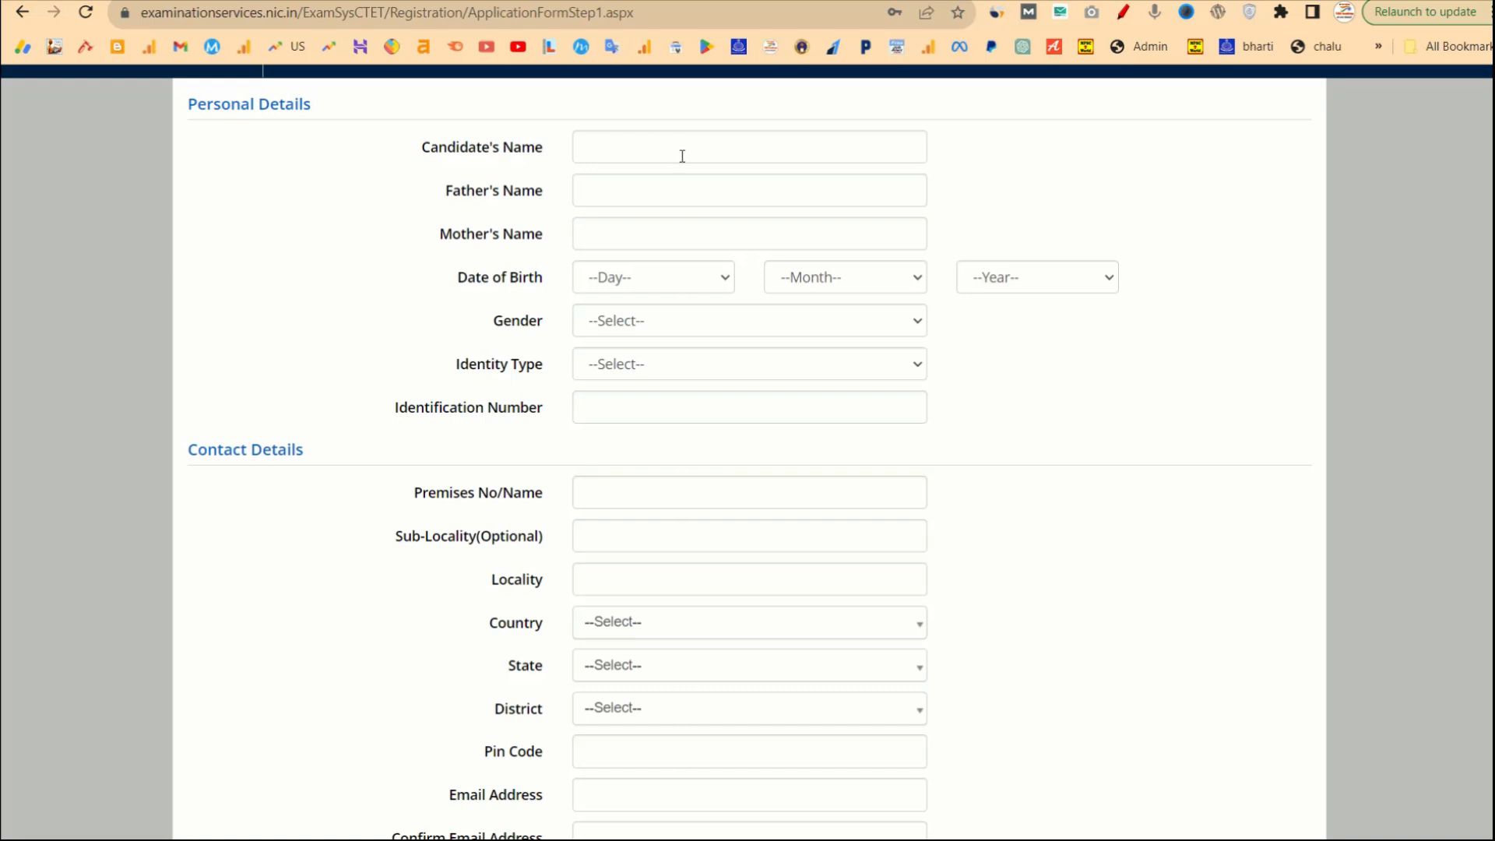
left_click(647, 284)
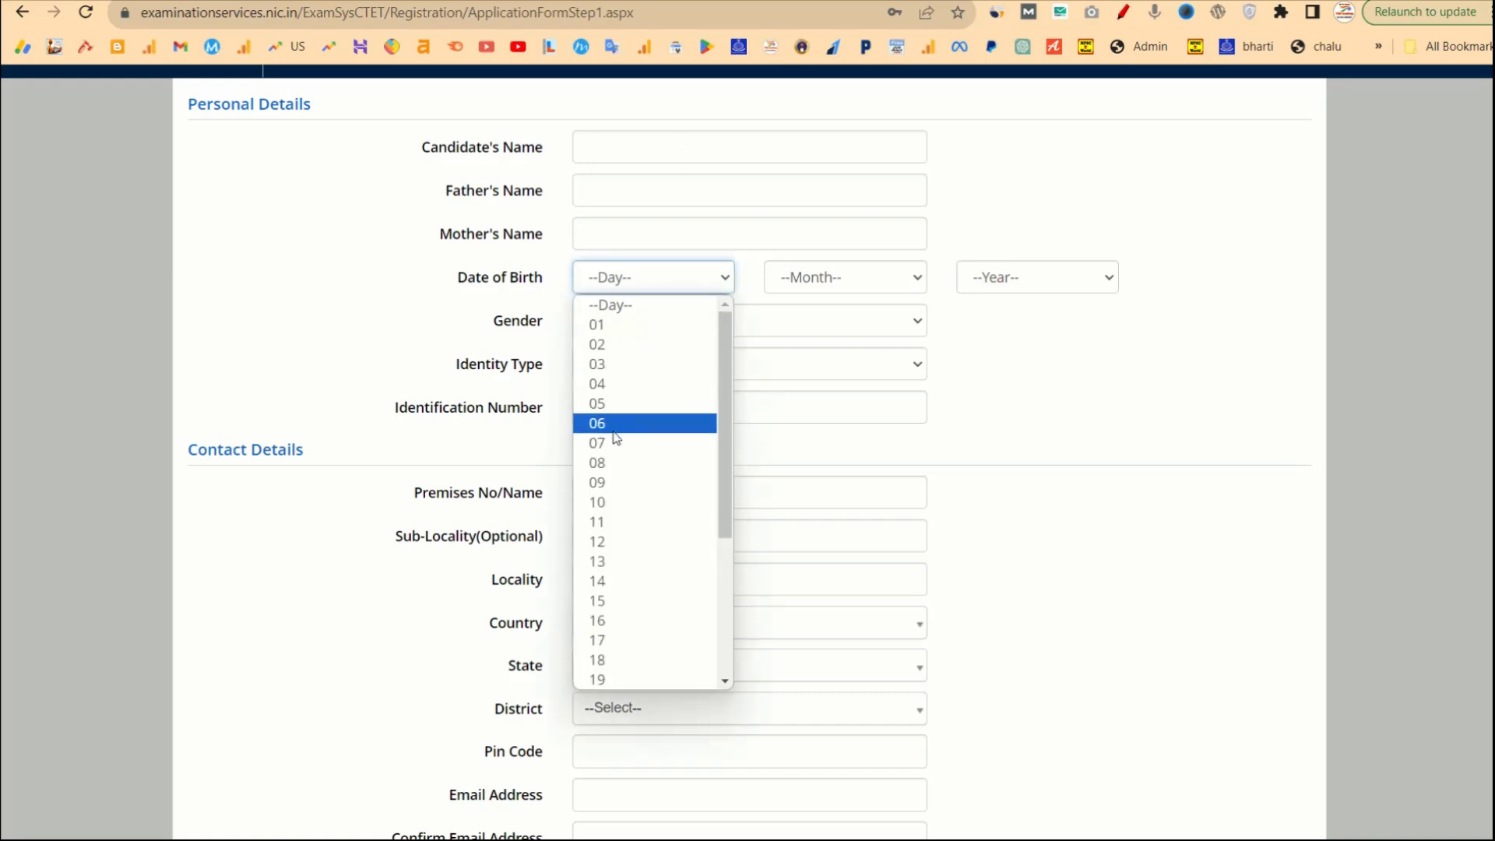
left_click(616, 442)
left_click(839, 282)
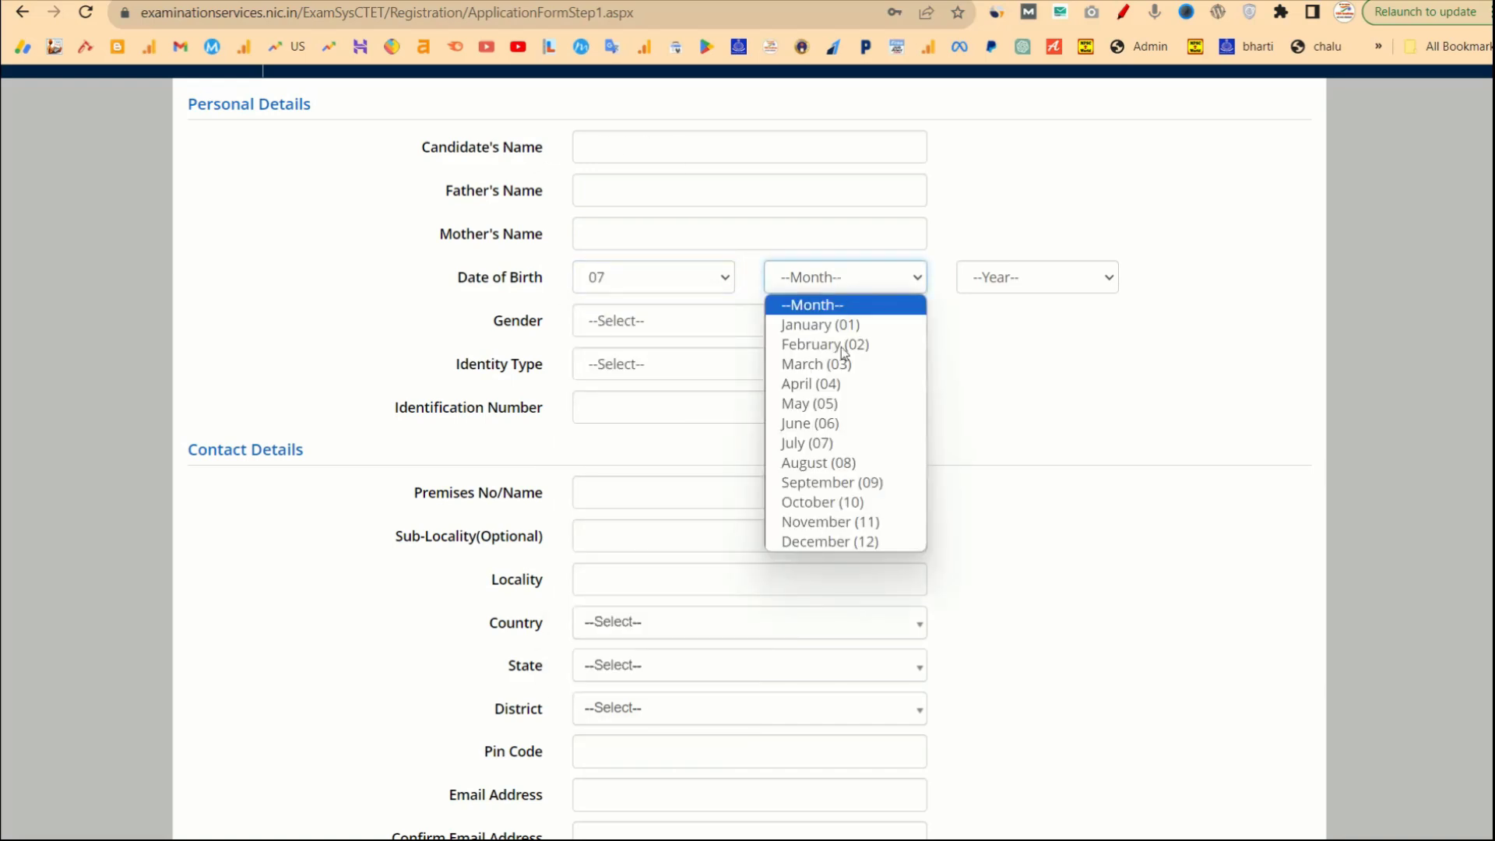
left_click(857, 425)
left_click(1053, 277)
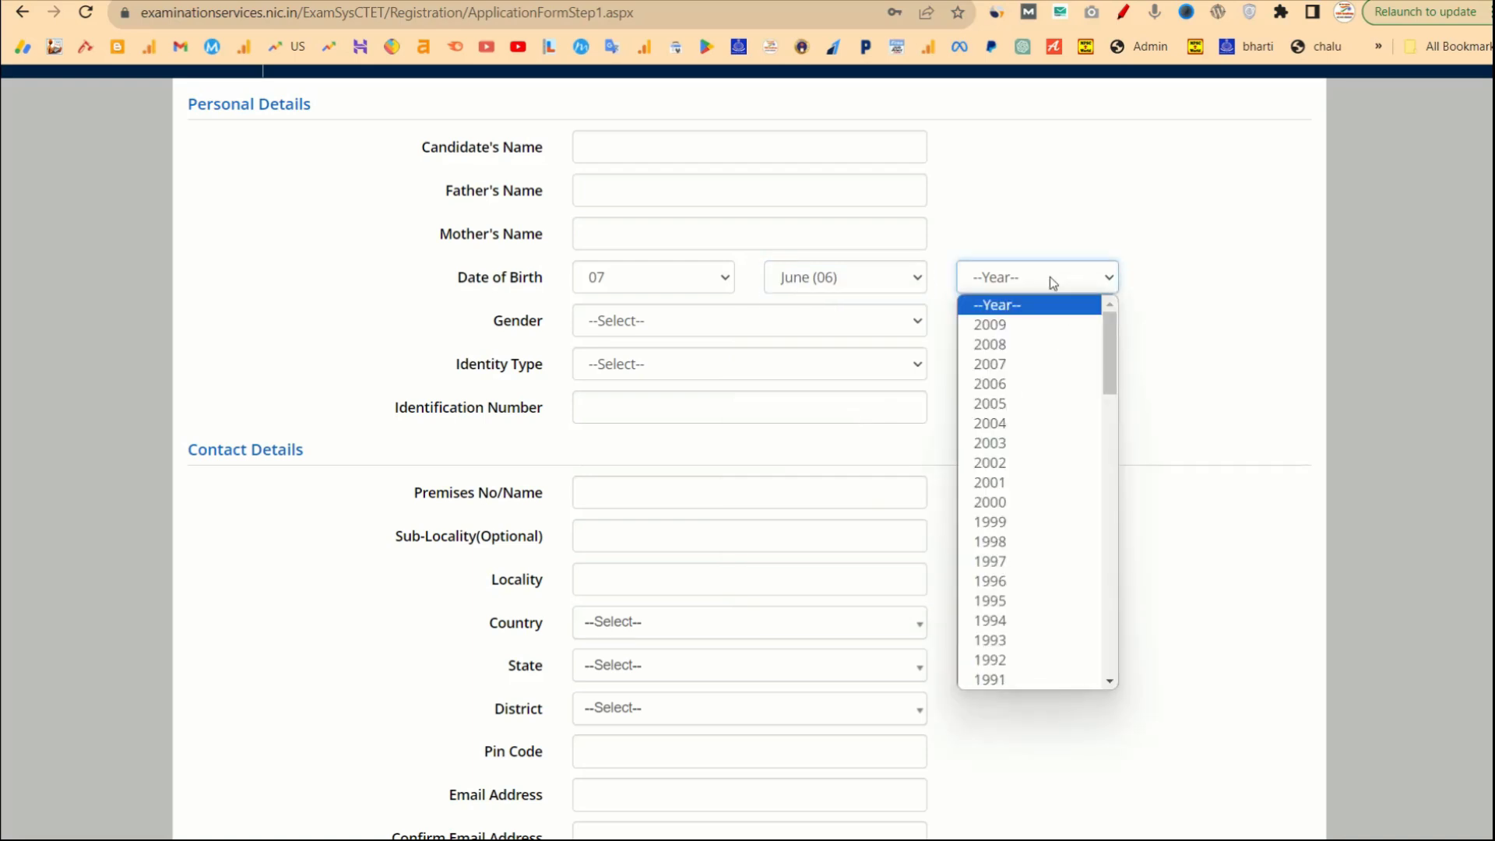
left_click(998, 508)
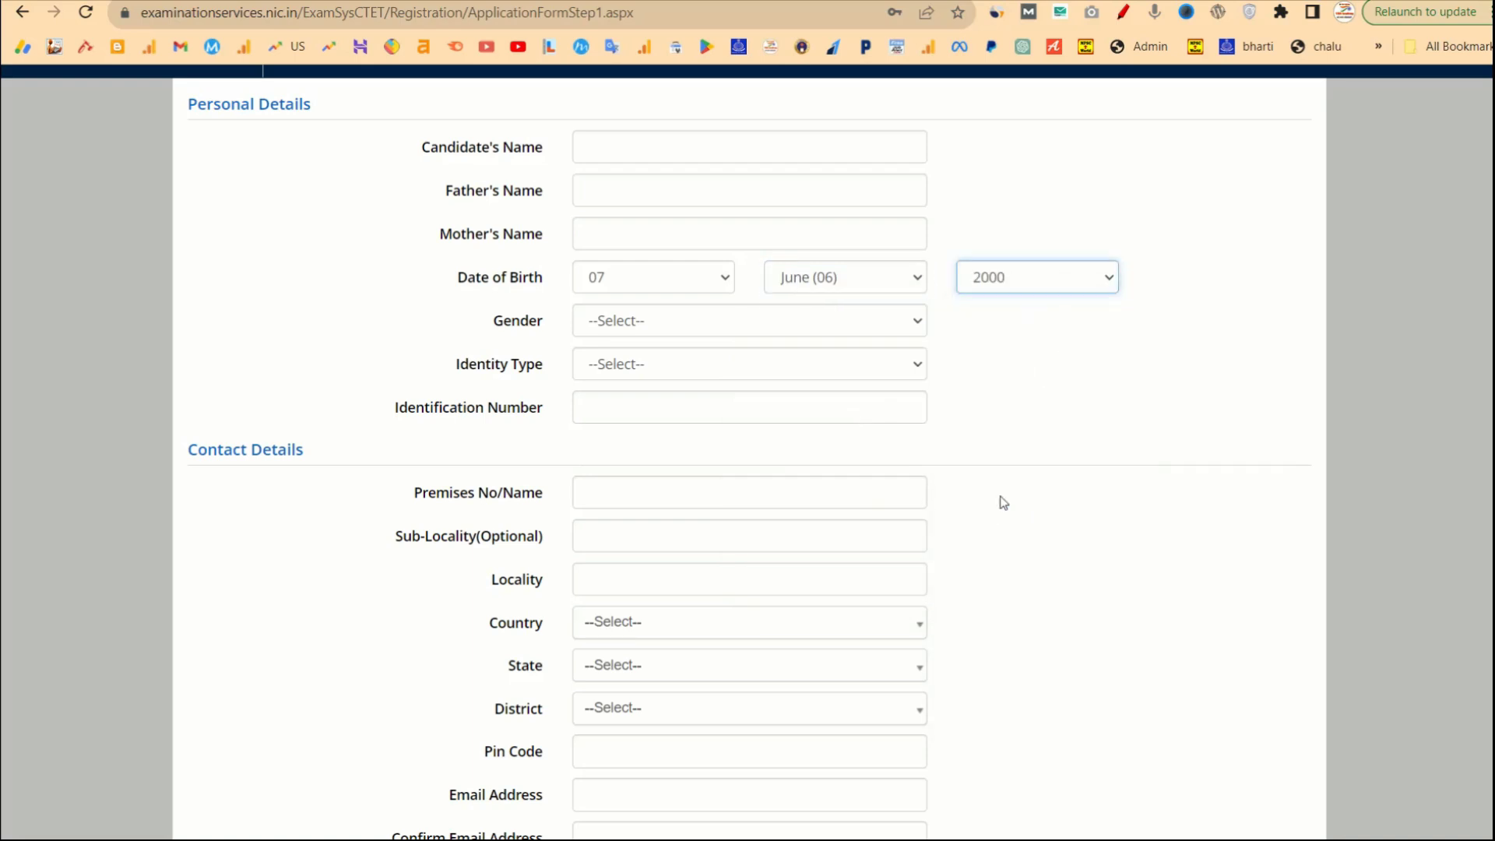
Set gender to Male and identity type to 'Any Other Valid Govt Identity with photograph'.
left_click(731, 326)
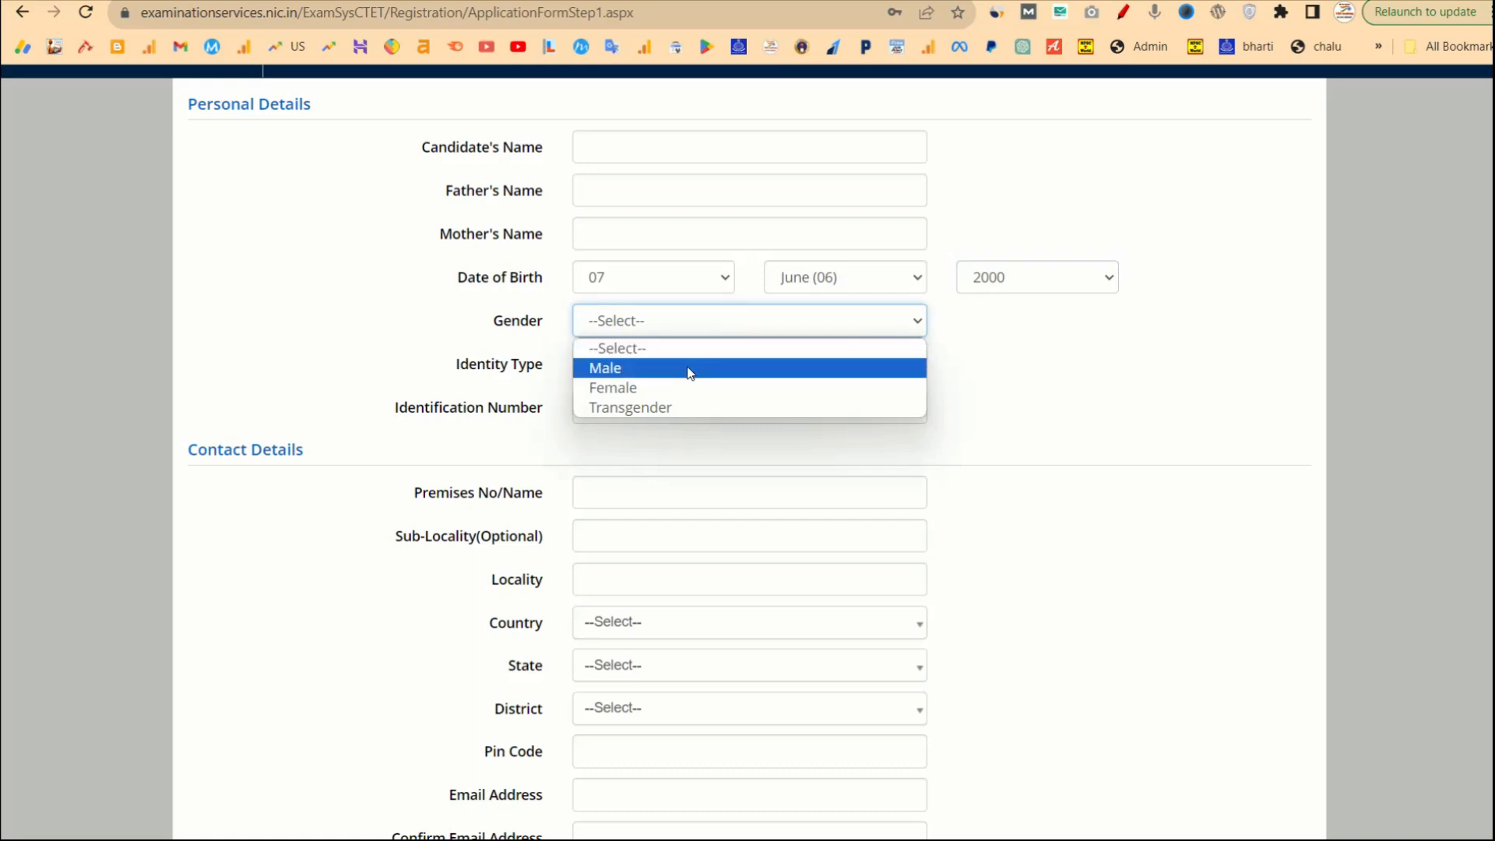
left_click(647, 374)
left_click(623, 377)
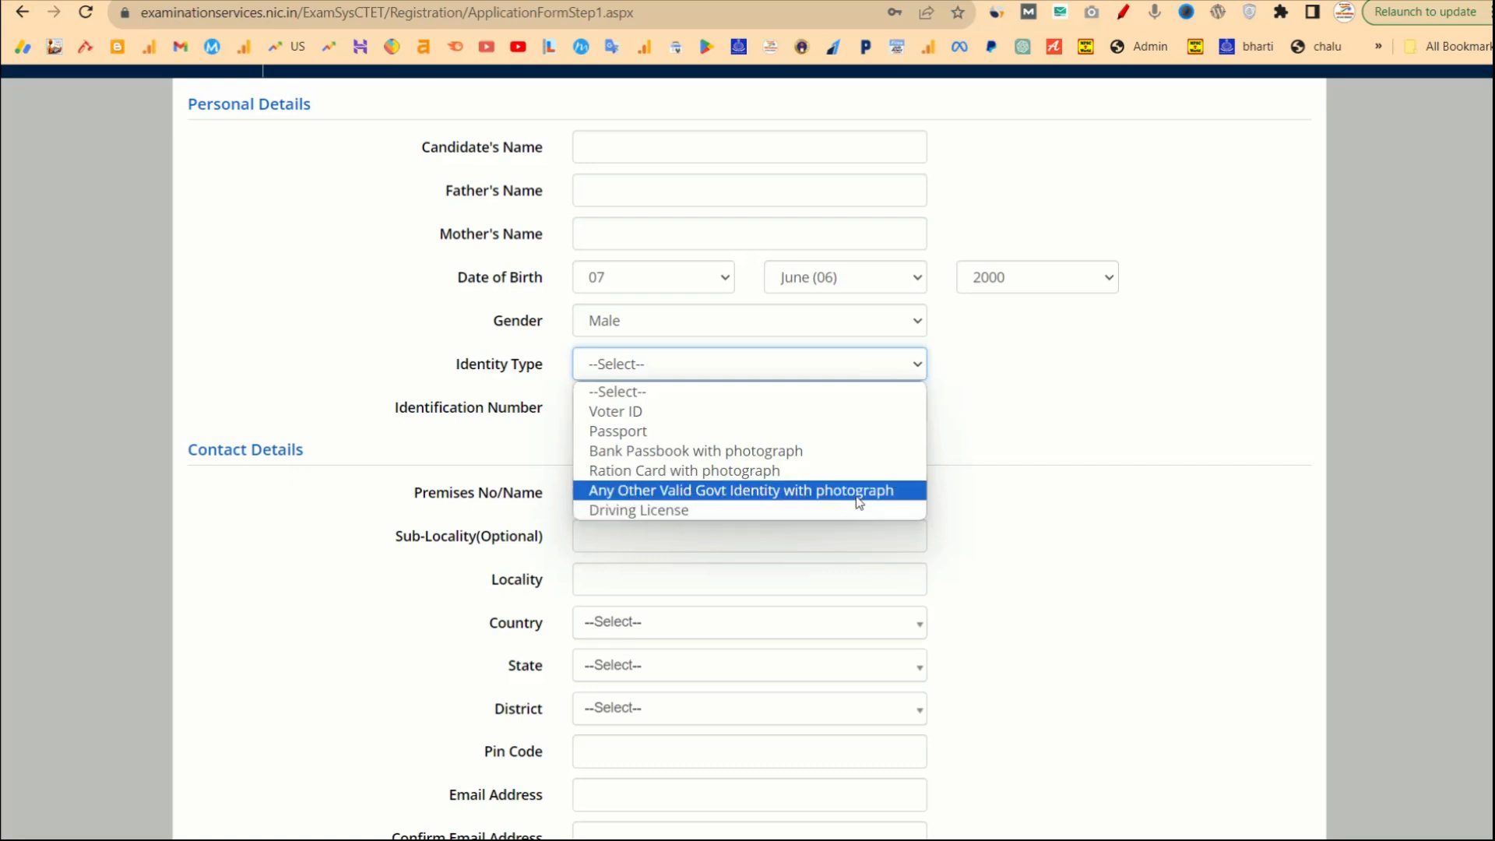
left_click(770, 491)
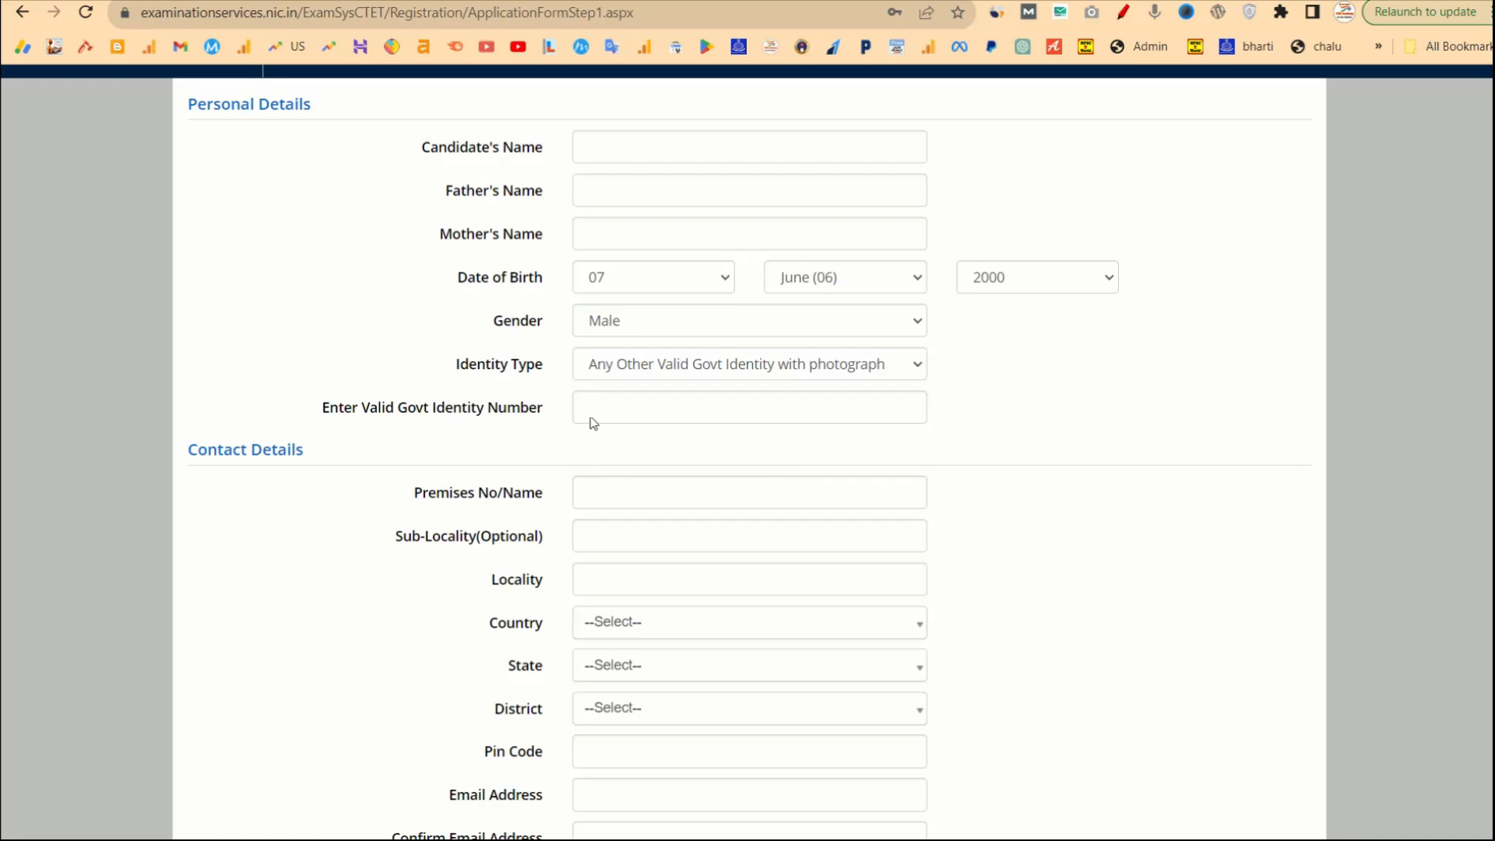
left_click(641, 374)
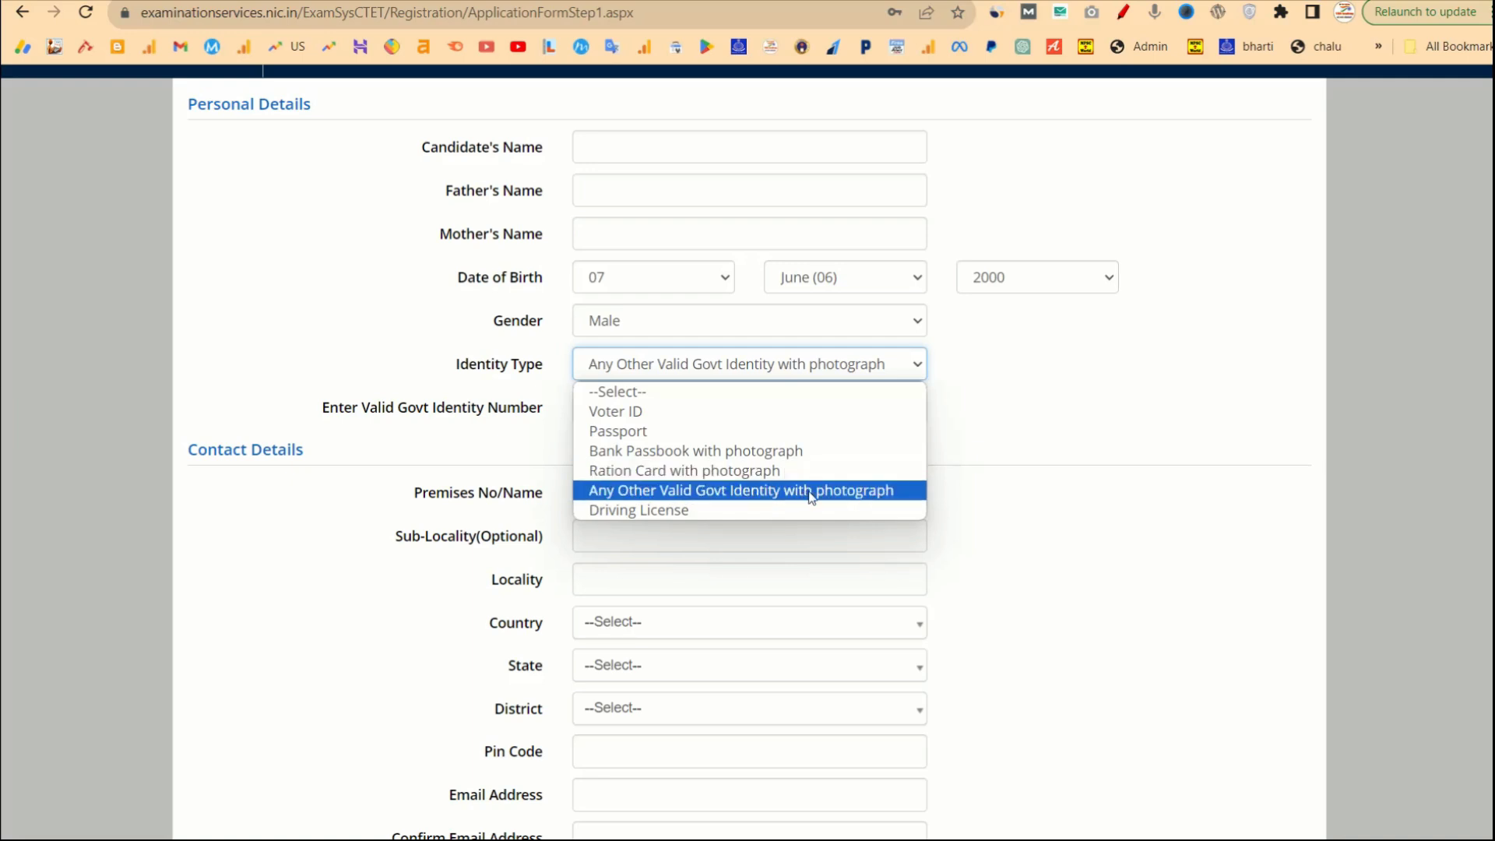
left_click(987, 495)
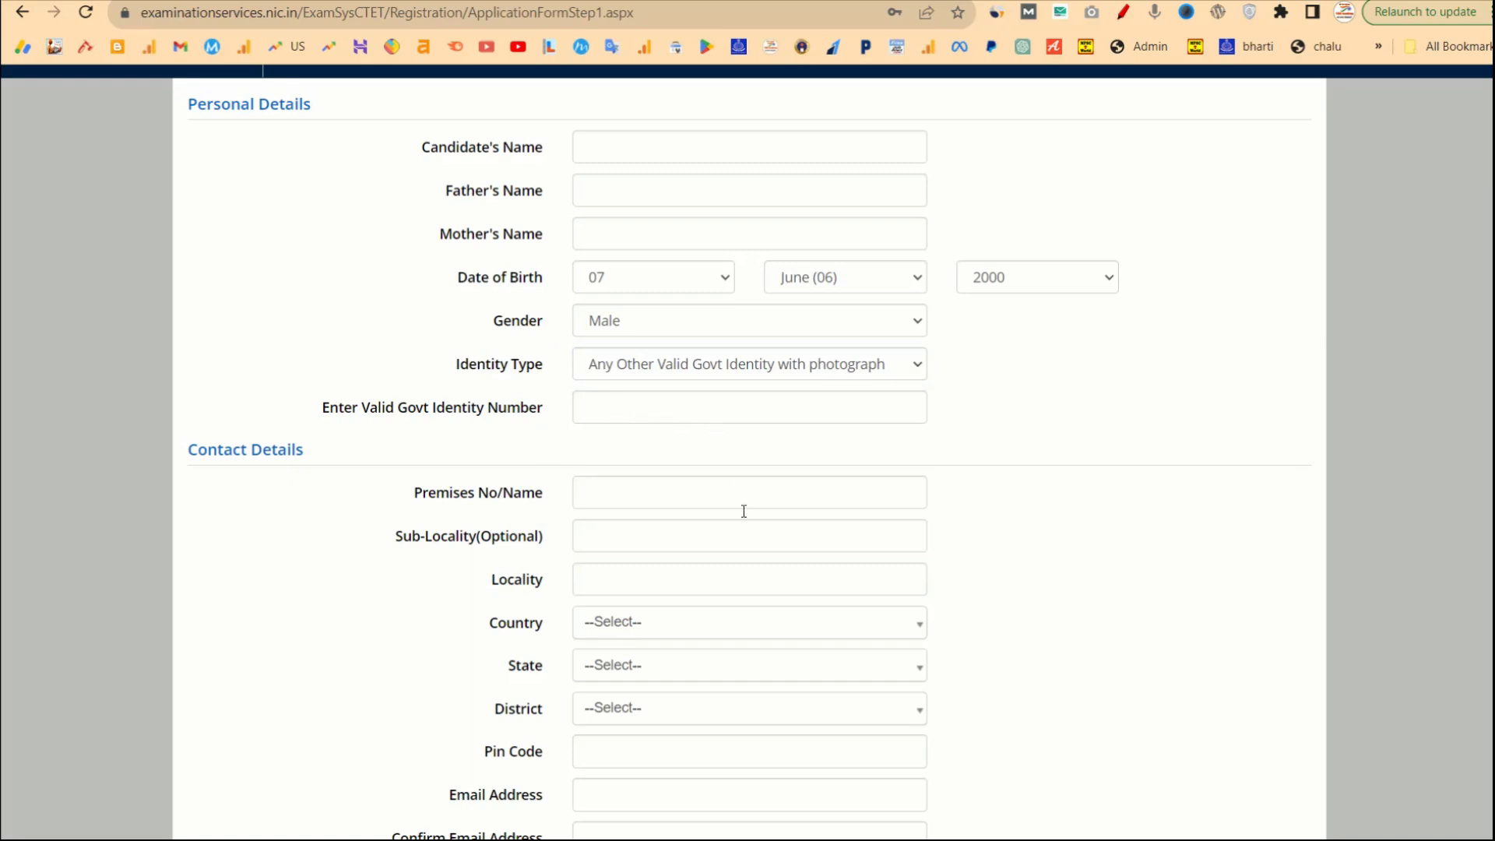
Set the contact address to country India, state MAHARASHTRA, district AHMEDNAGAR.
scroll(743, 511, "down", 3)
scroll(612, 274, "up", 1)
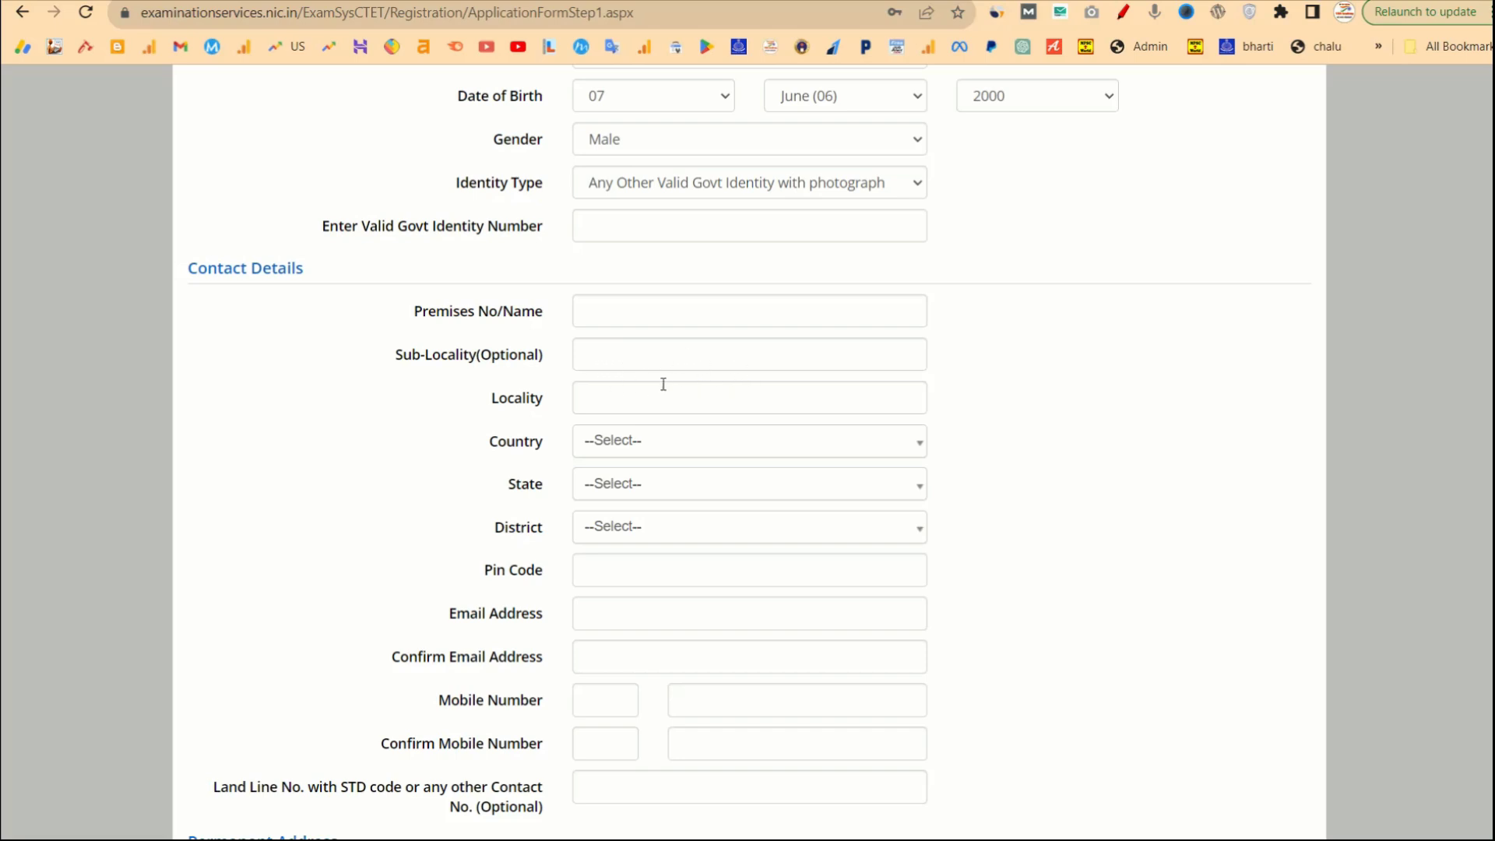
left_click(635, 450)
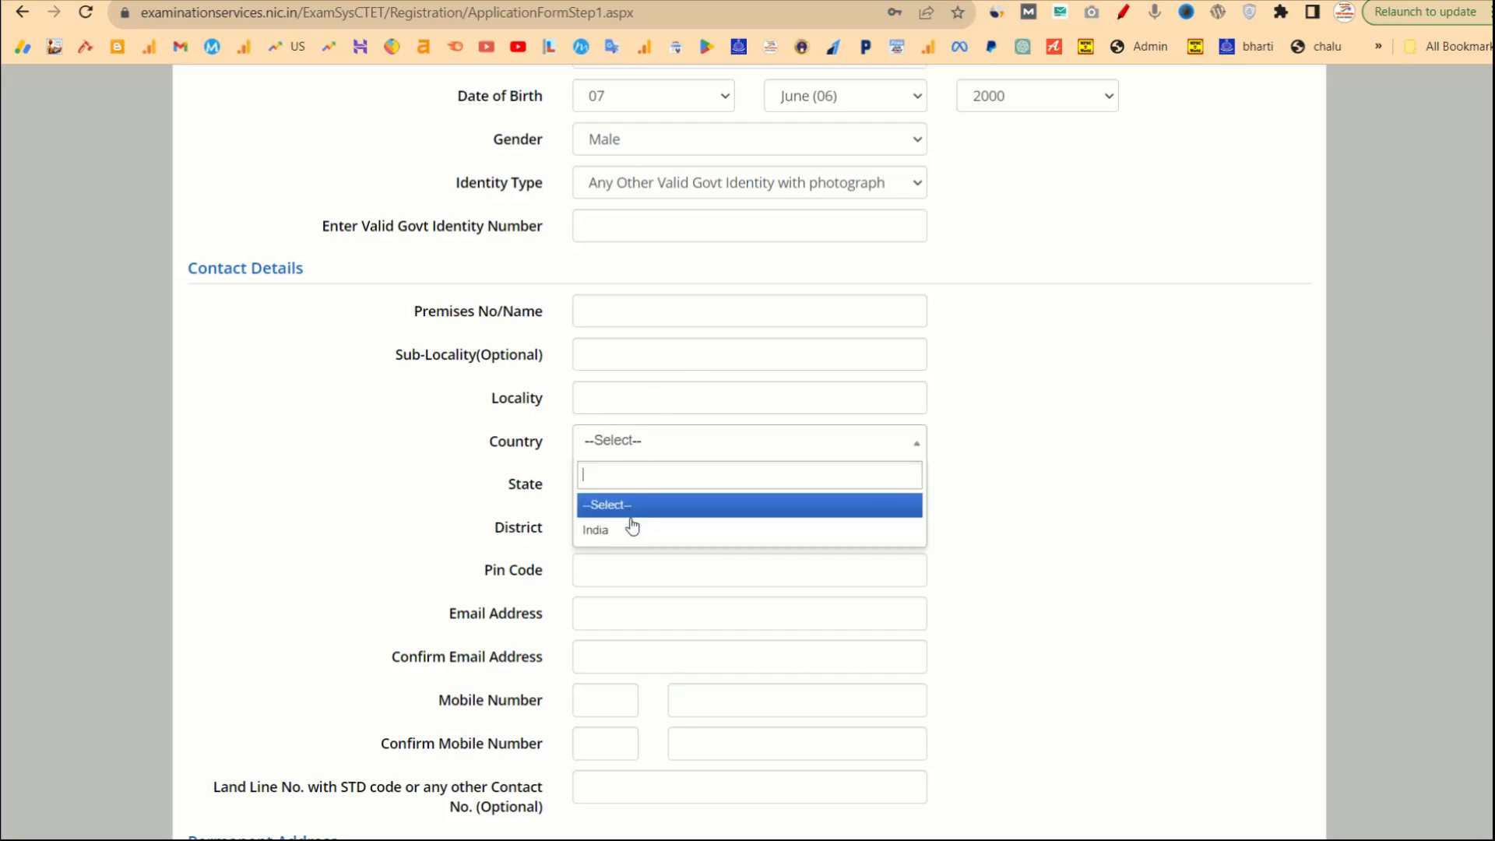
left_click(633, 525)
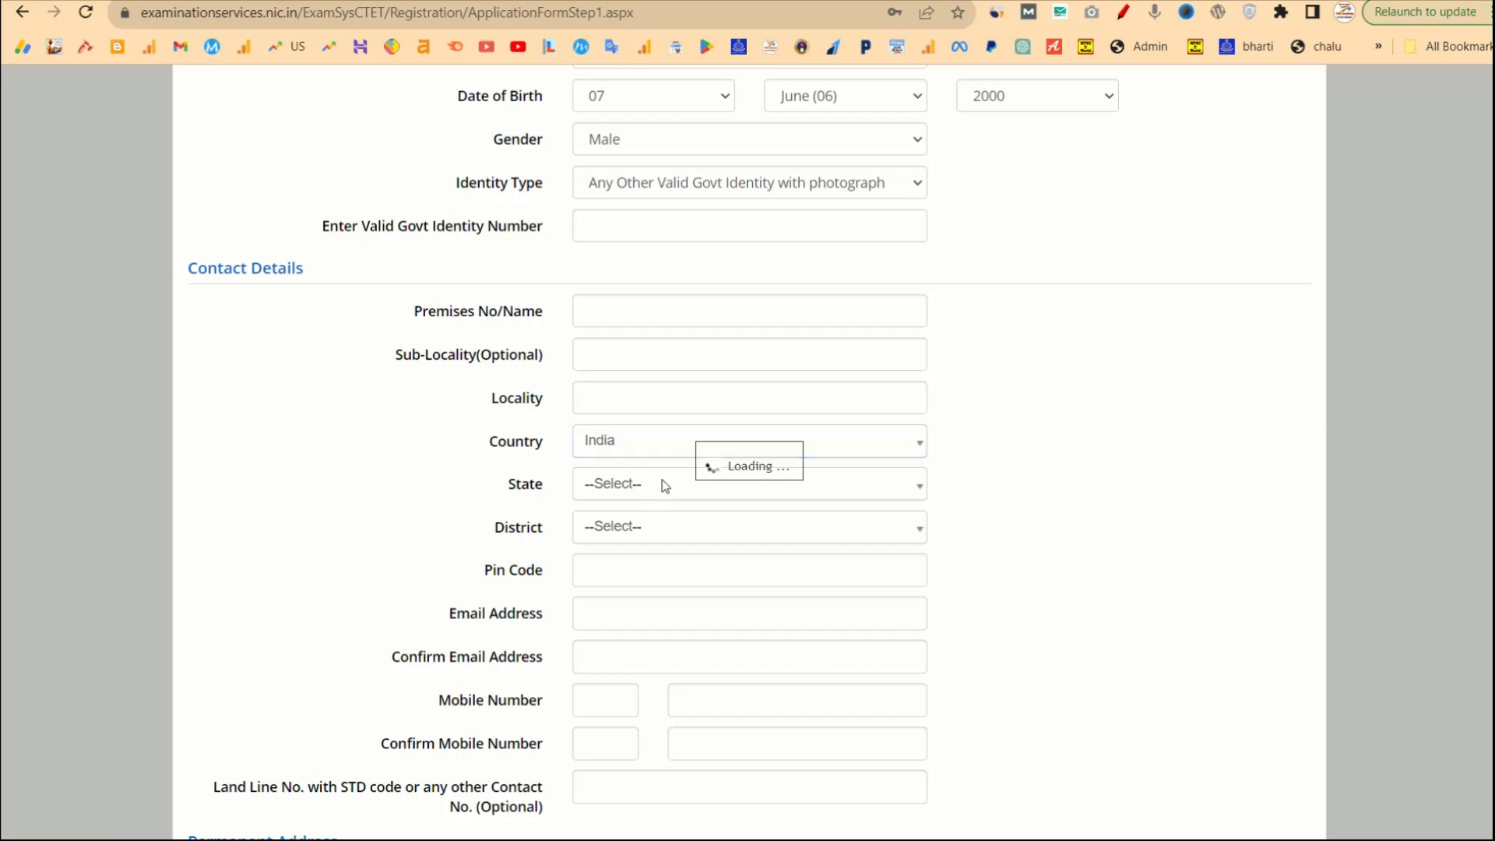
left_click(663, 486)
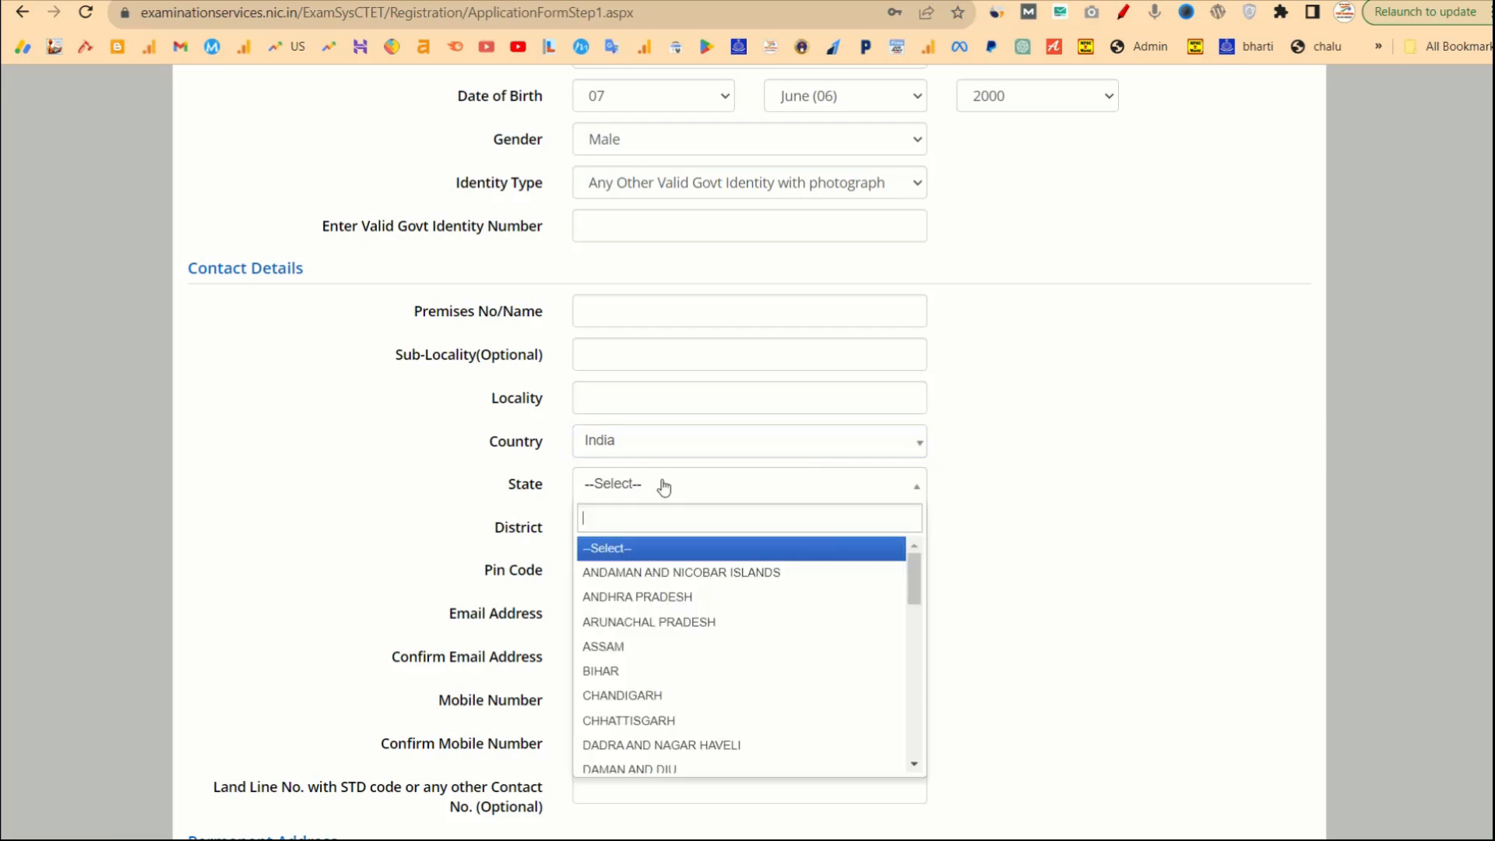
type("maha")
key("Return")
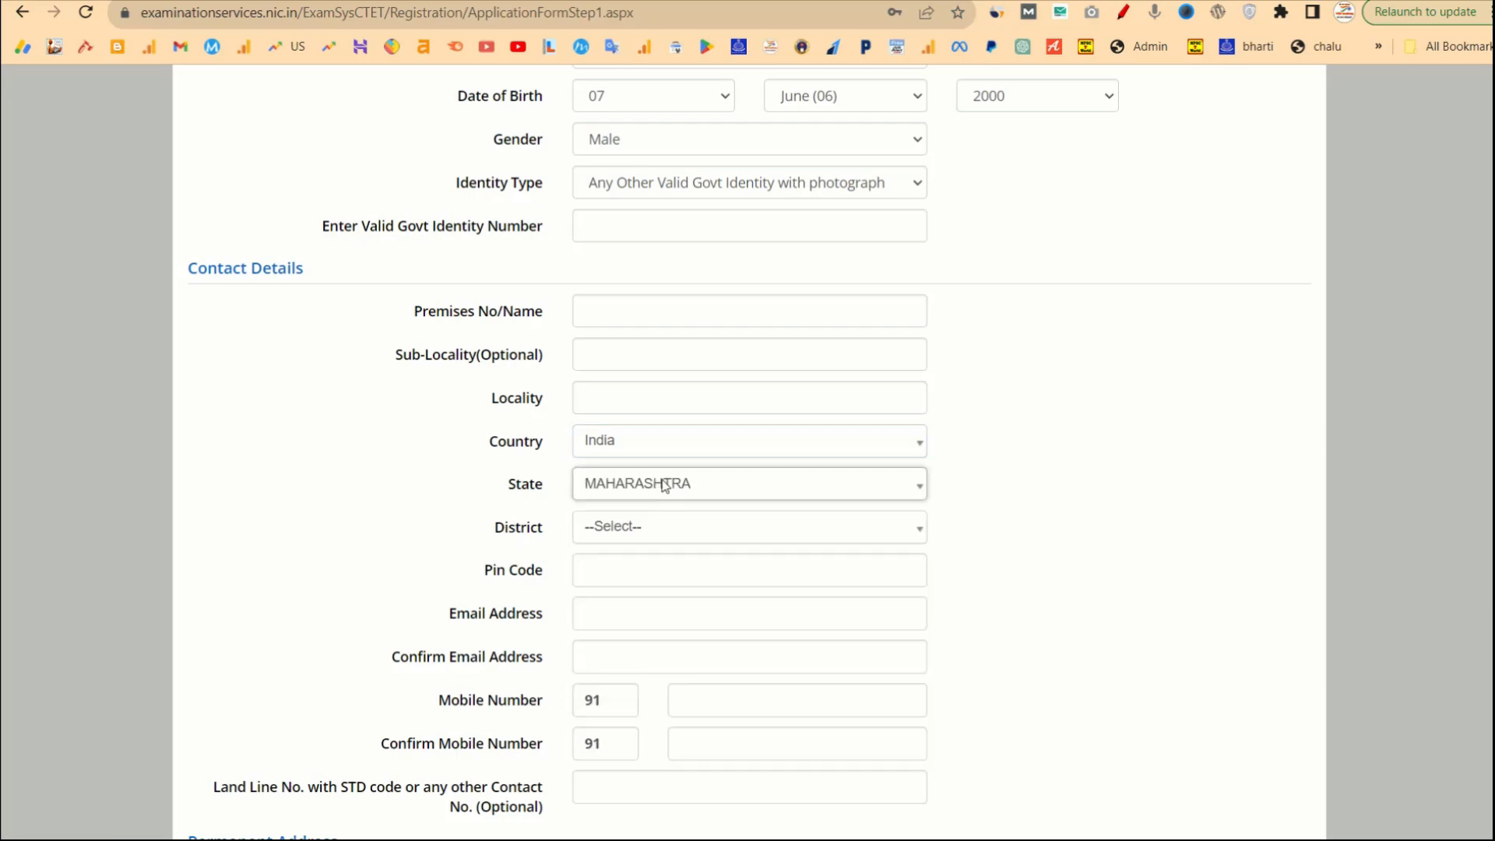
left_click(667, 541)
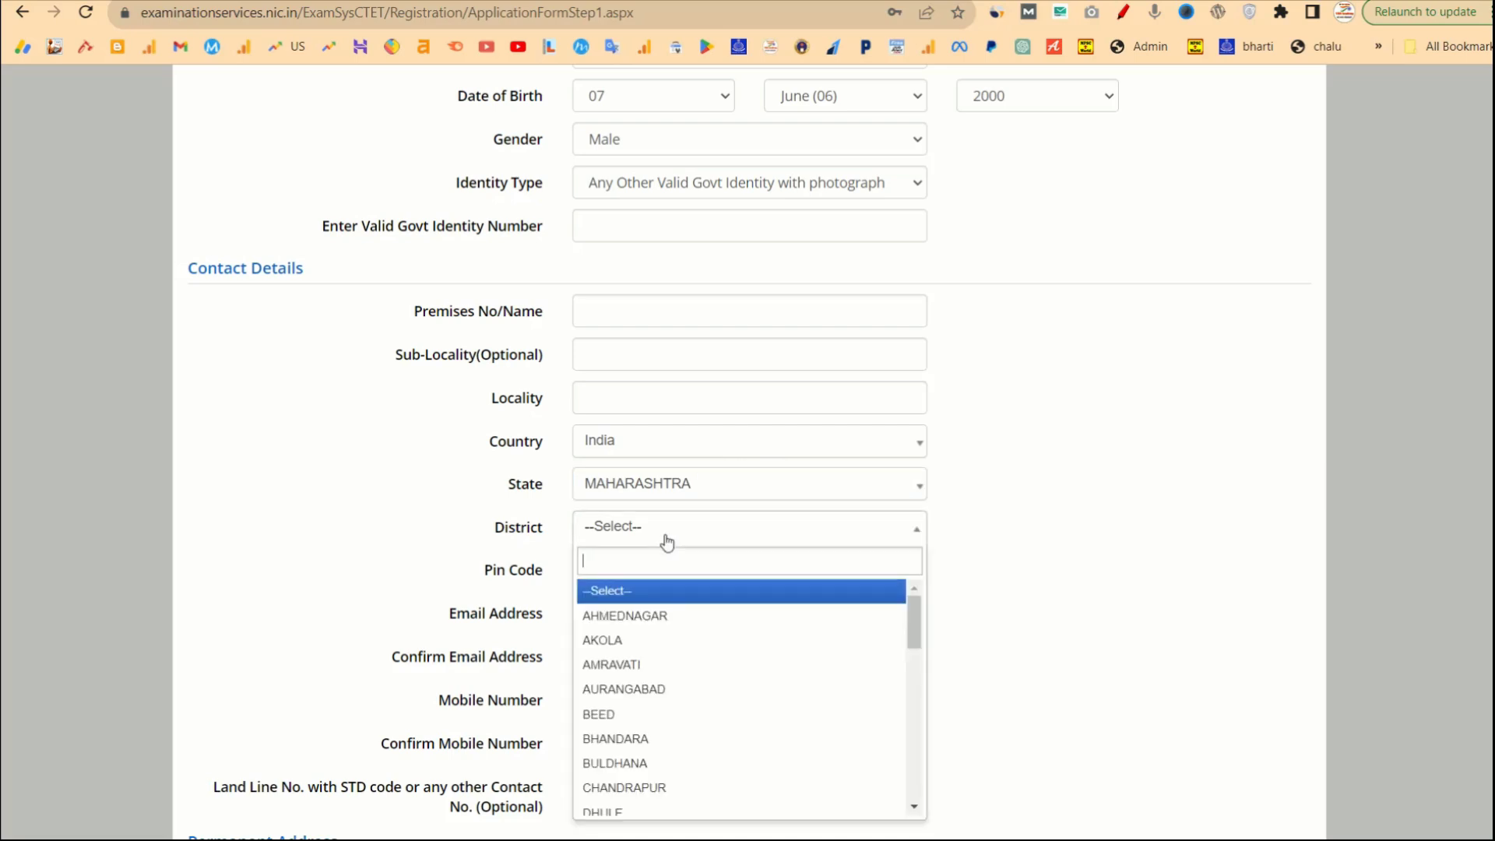
left_click(636, 620)
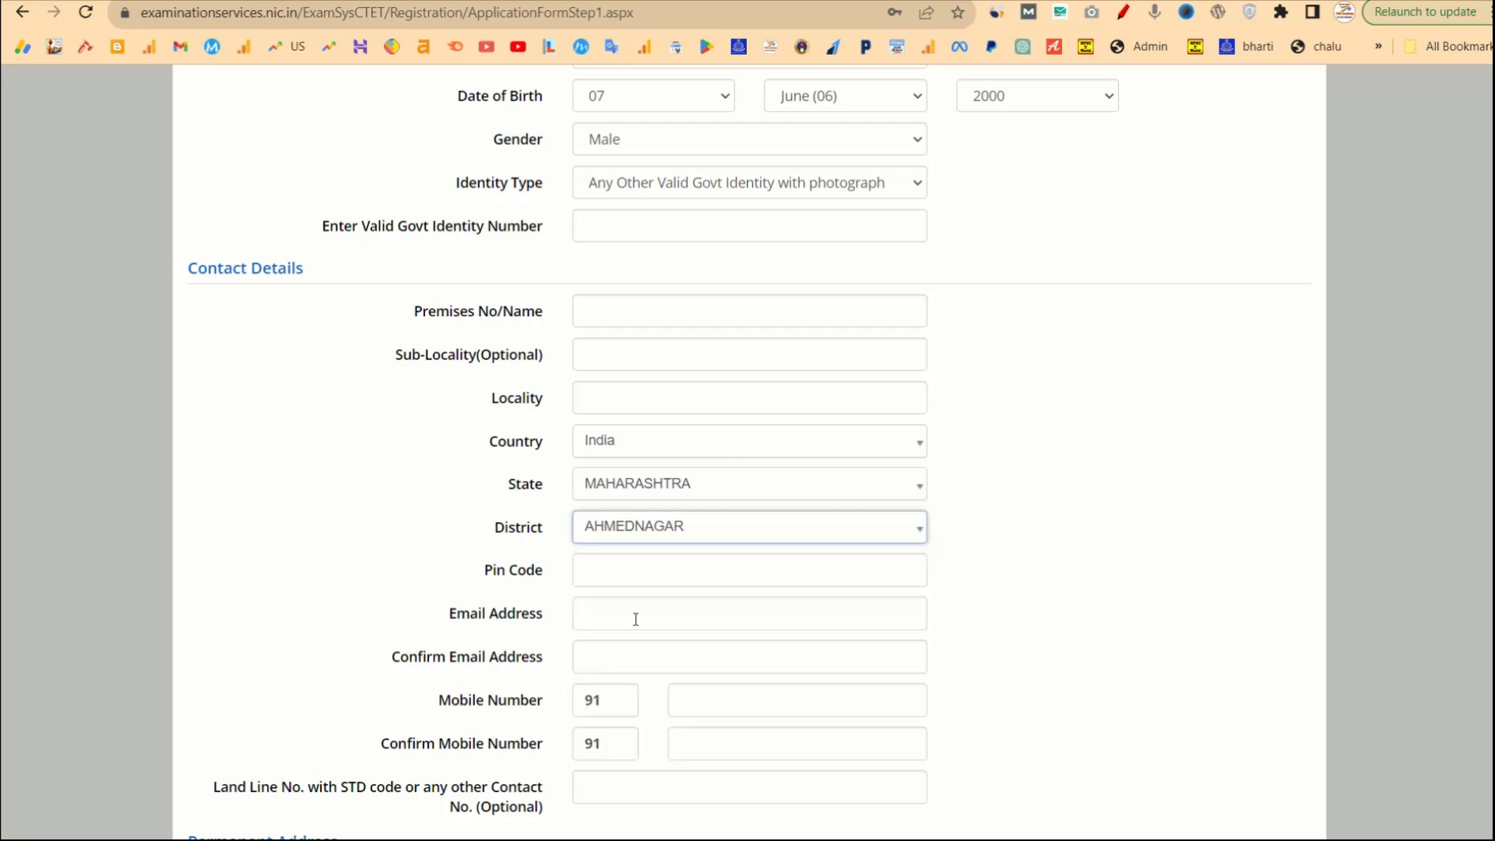
Review the Pin Code, email, mobile and optional landline contact fields, highlighting each label.
left_click_drag(493, 573, 543, 575)
scroll(668, 571, "down", 3)
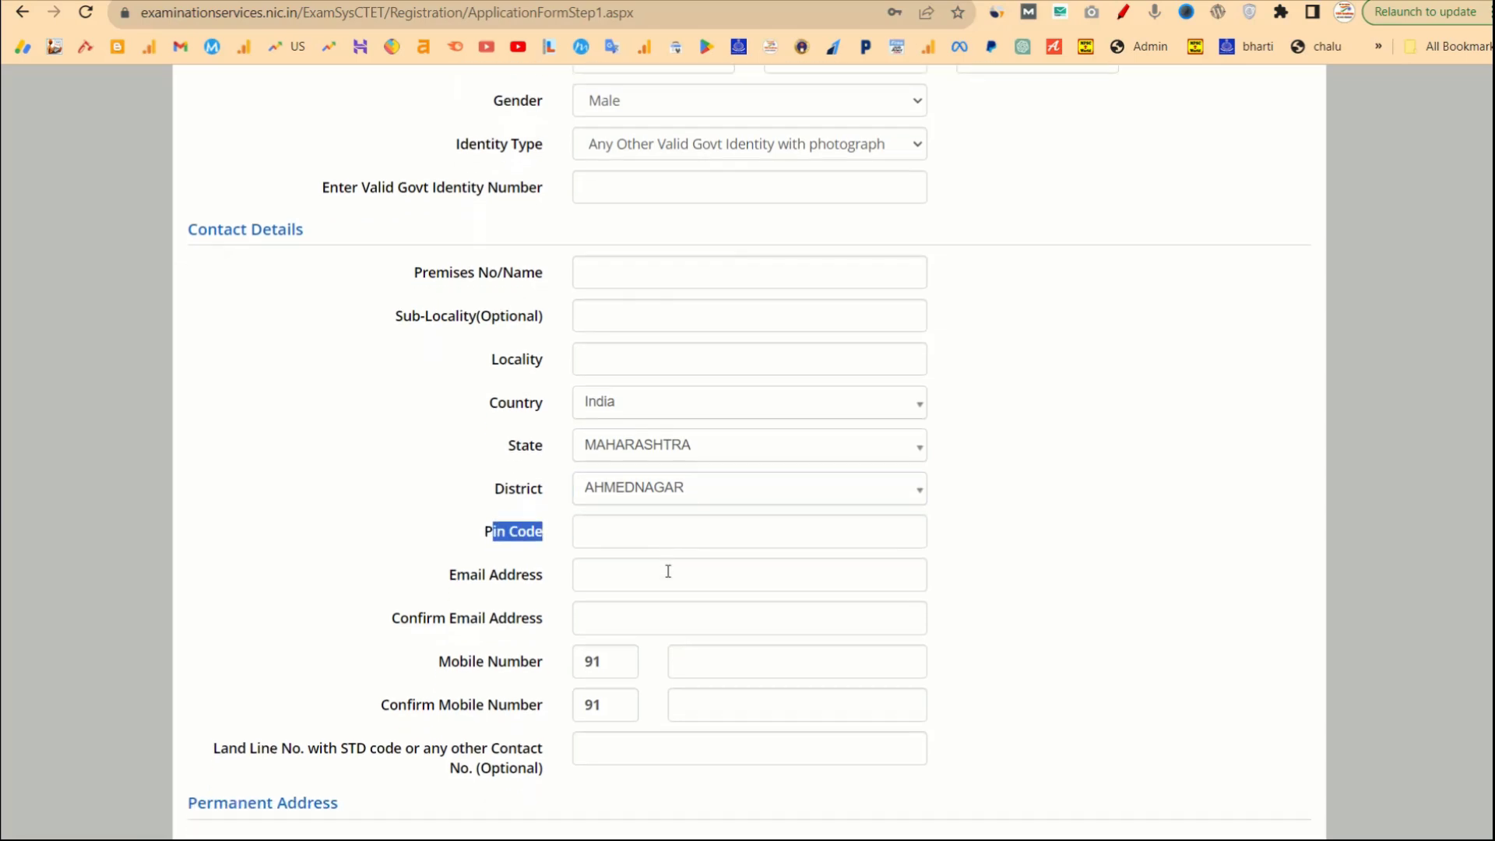
left_click(461, 345)
left_click_drag(461, 345, 556, 343)
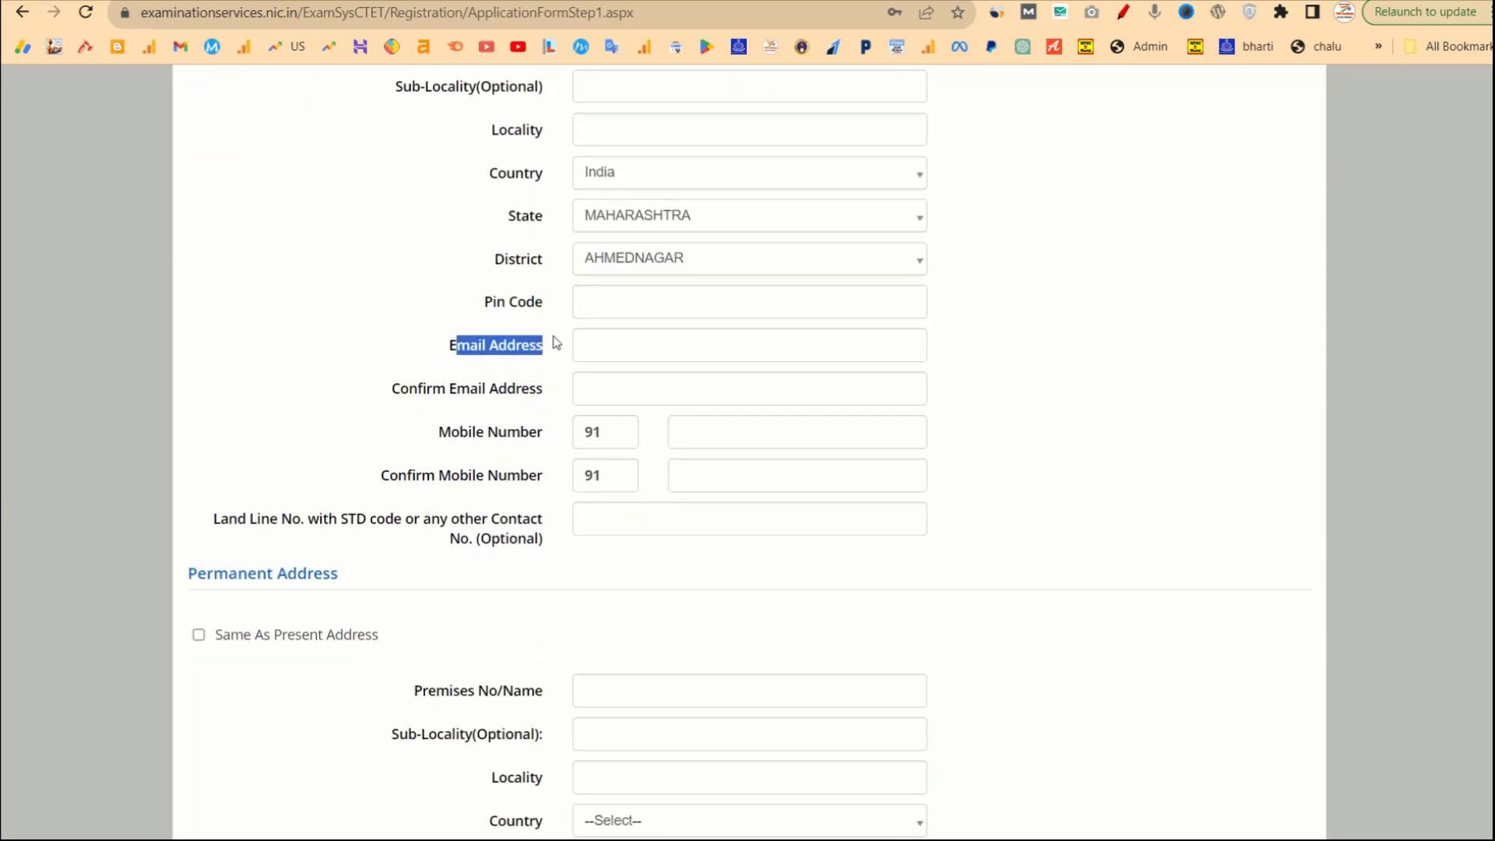
left_click_drag(391, 390, 551, 400)
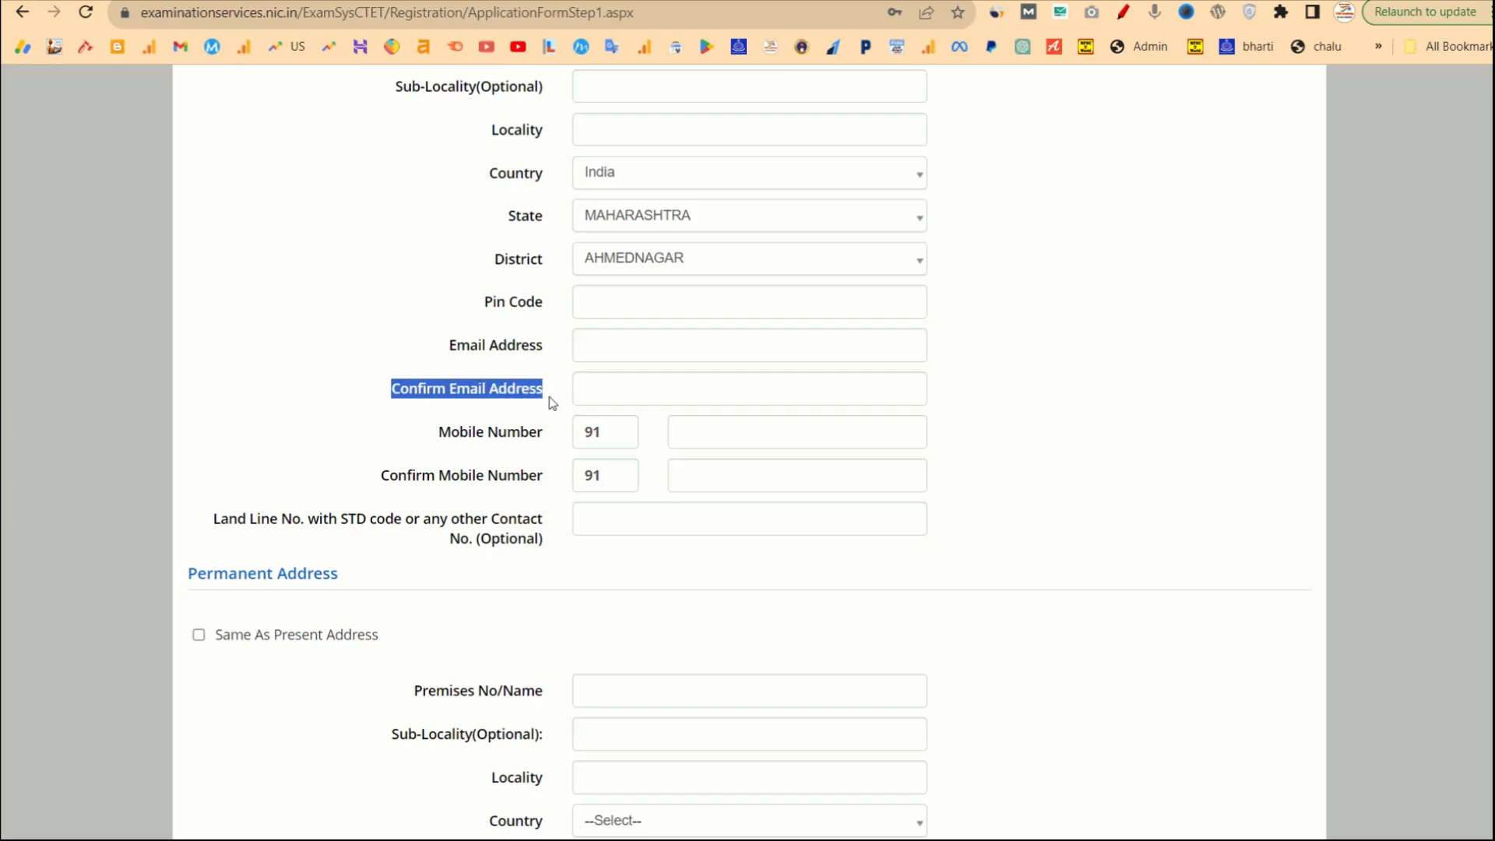
left_click_drag(459, 432, 576, 433)
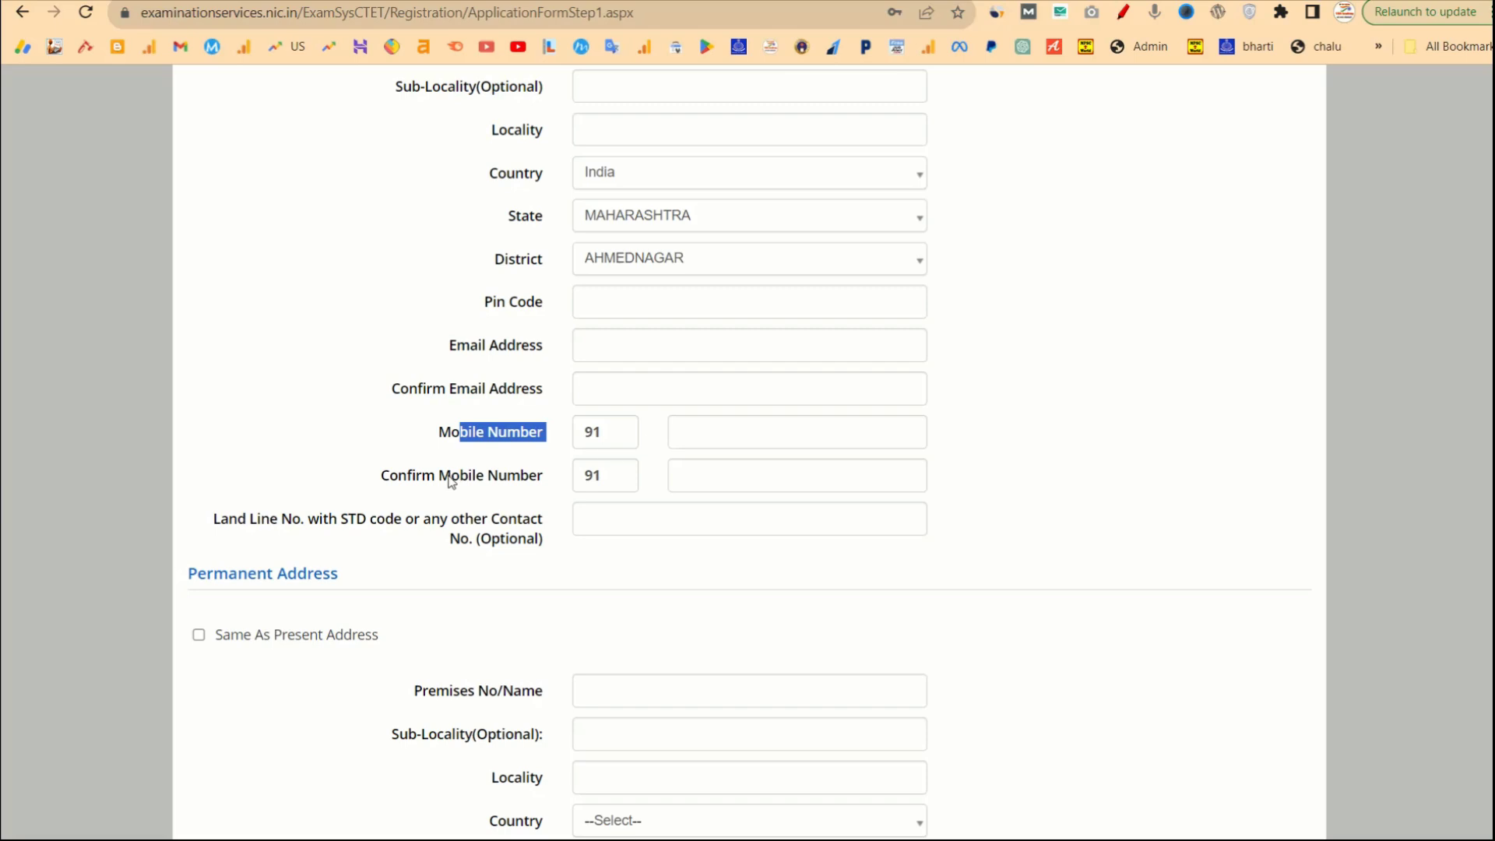
left_click_drag(451, 476, 547, 478)
scroll(574, 517, "down", 1)
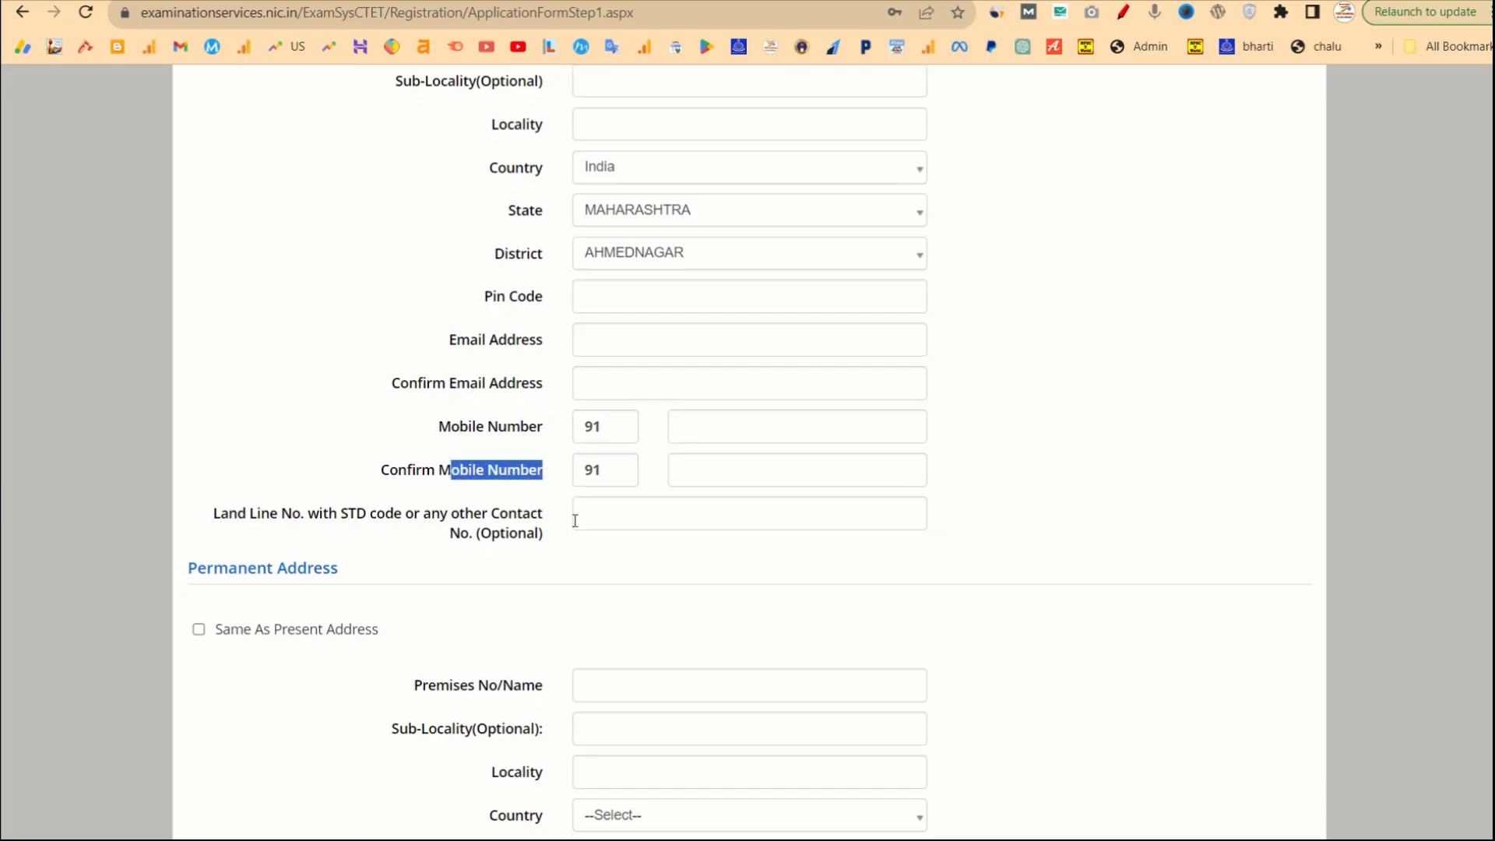
left_click(429, 450)
left_click_drag(428, 450, 528, 474)
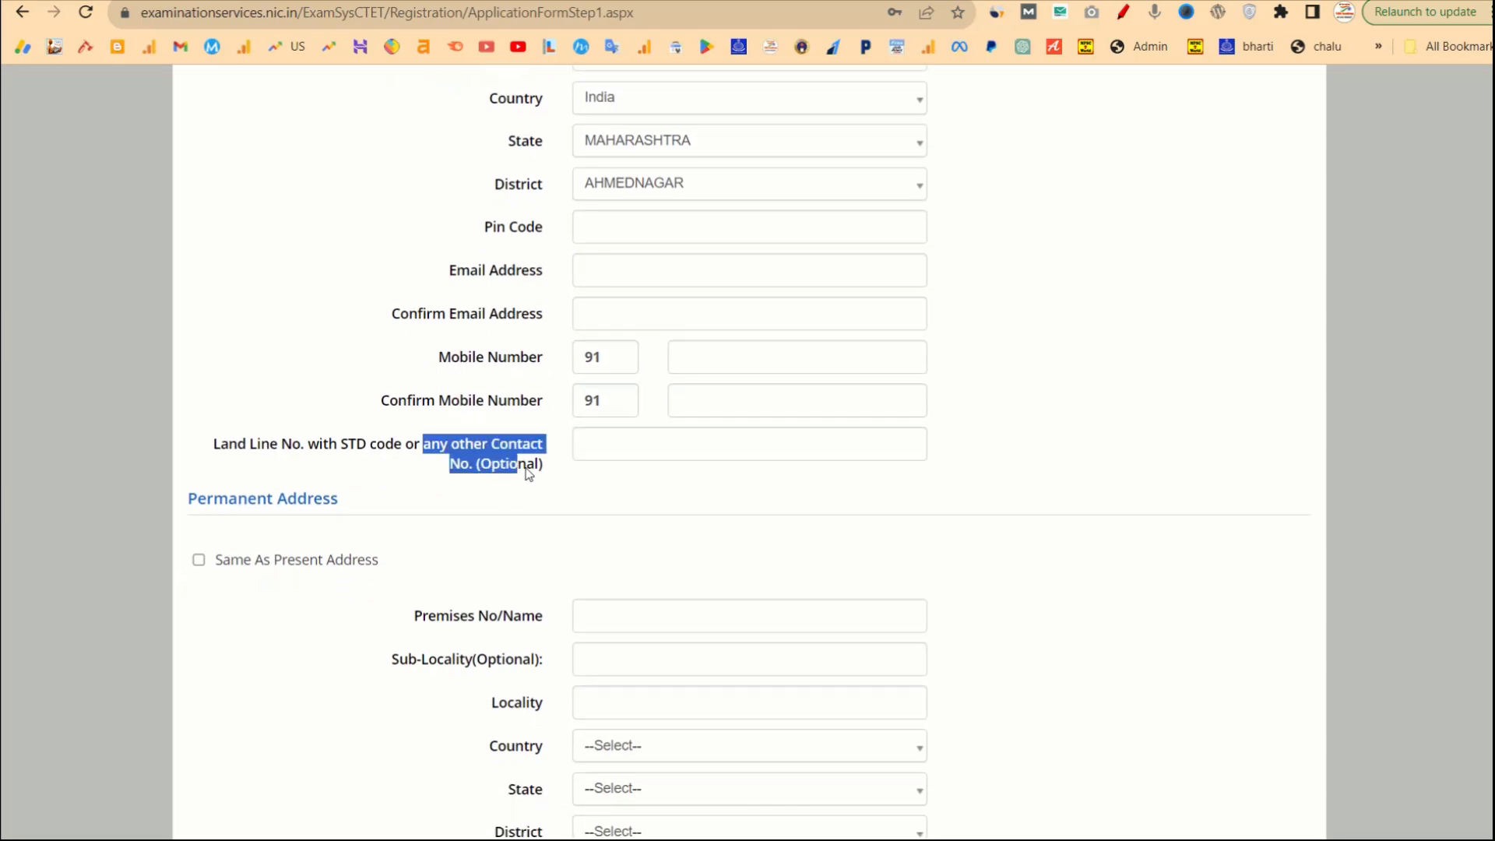
scroll(667, 480, "down", 4)
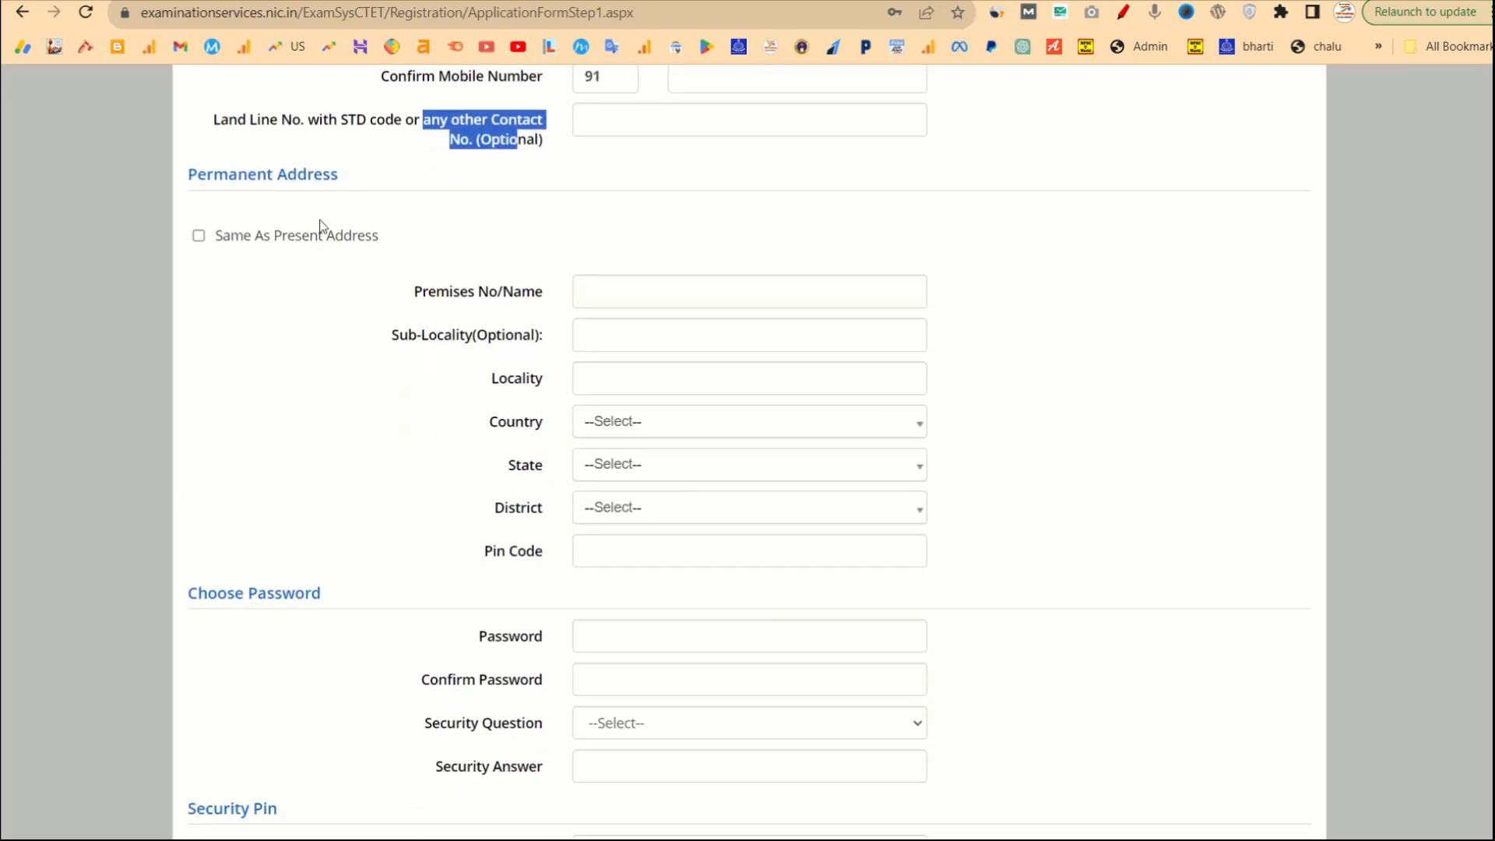
scroll(560, 428, "down", 1)
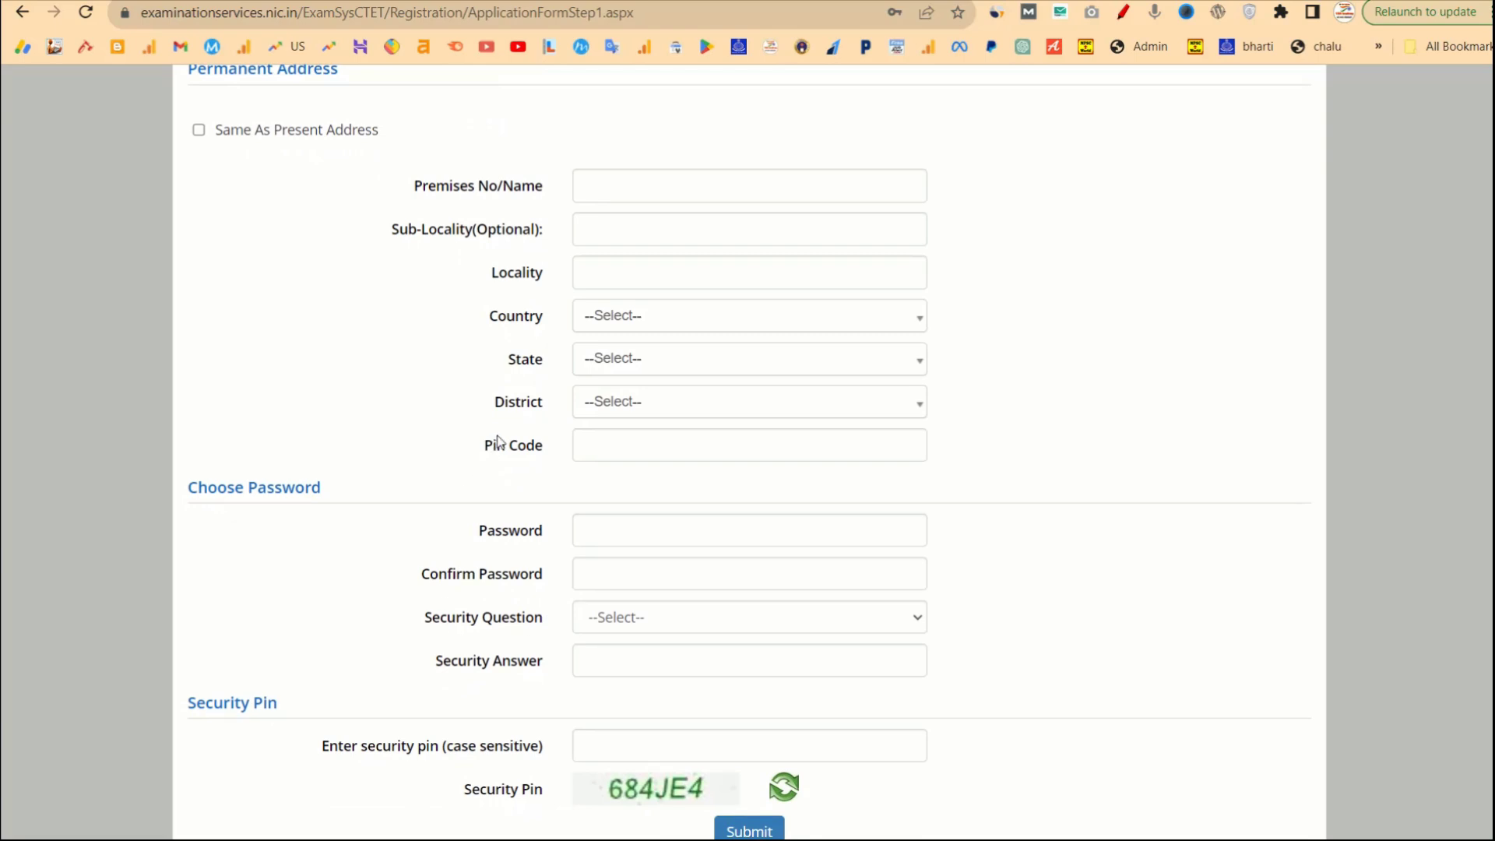
scroll(499, 442, "up", 1)
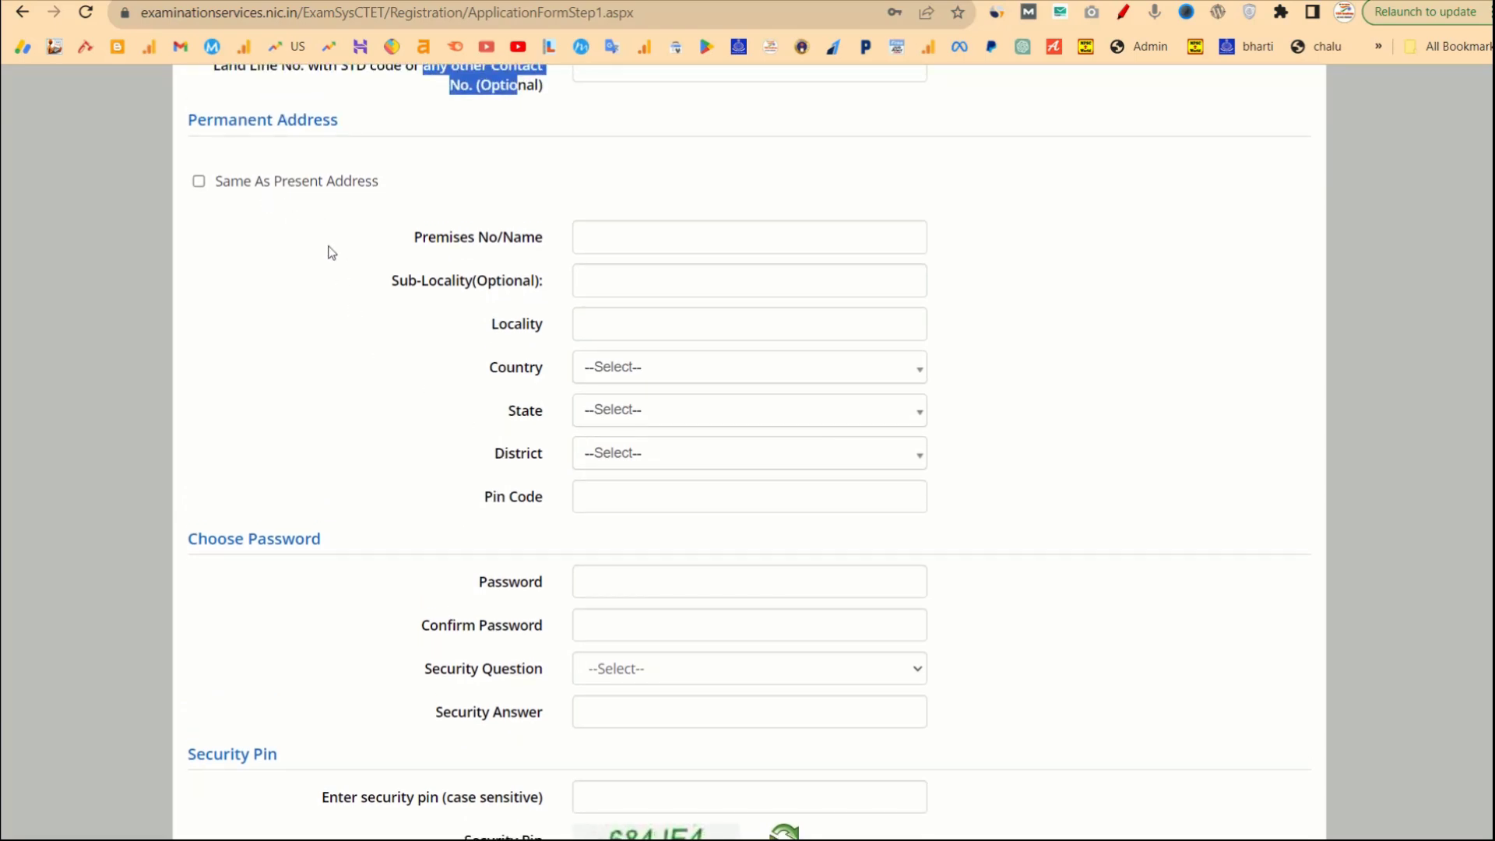
scroll(328, 250, "up", 1)
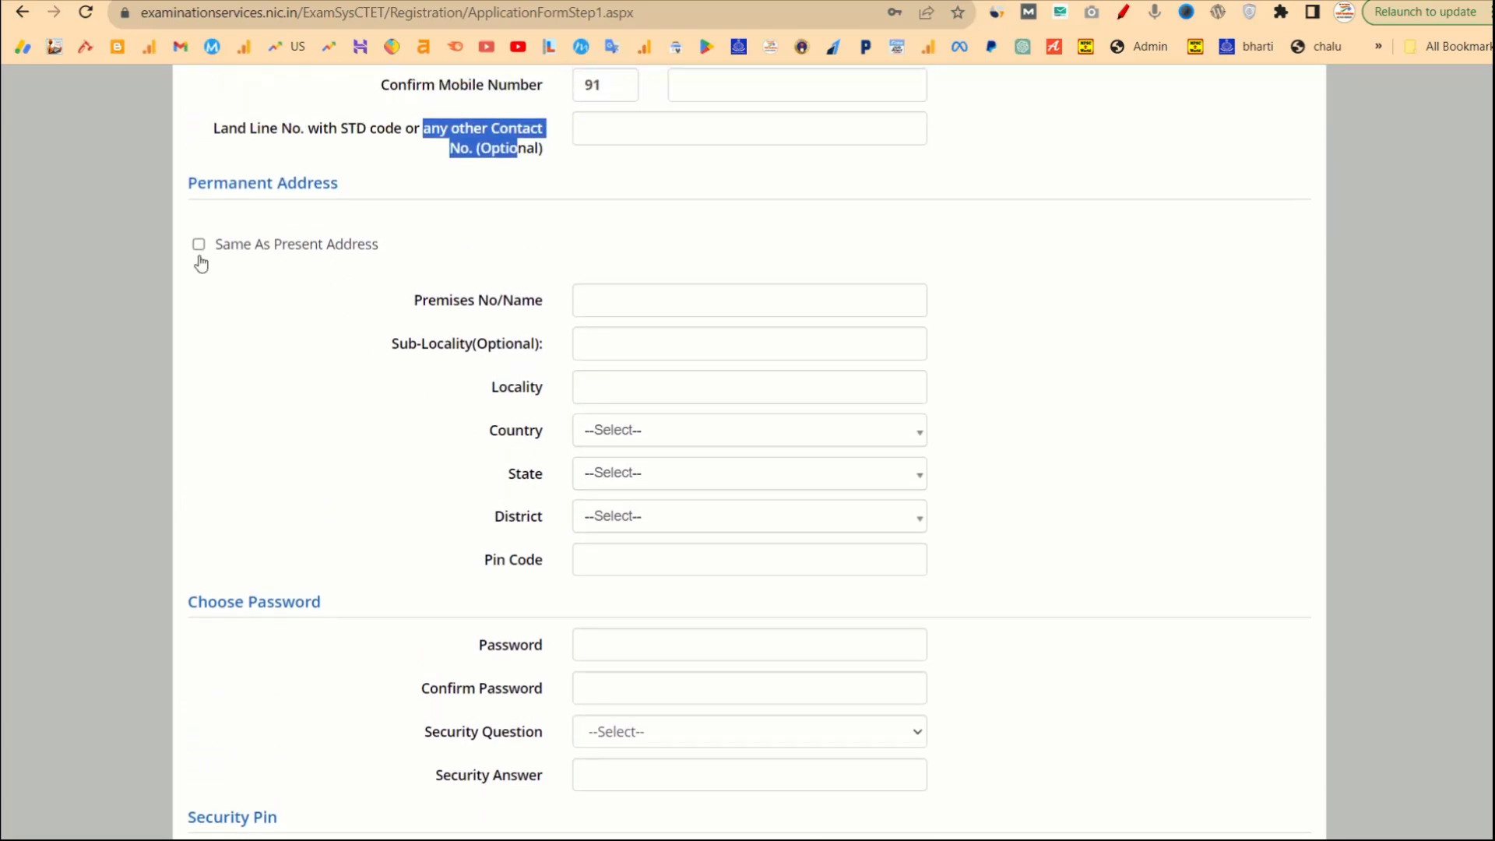
left_click(294, 314)
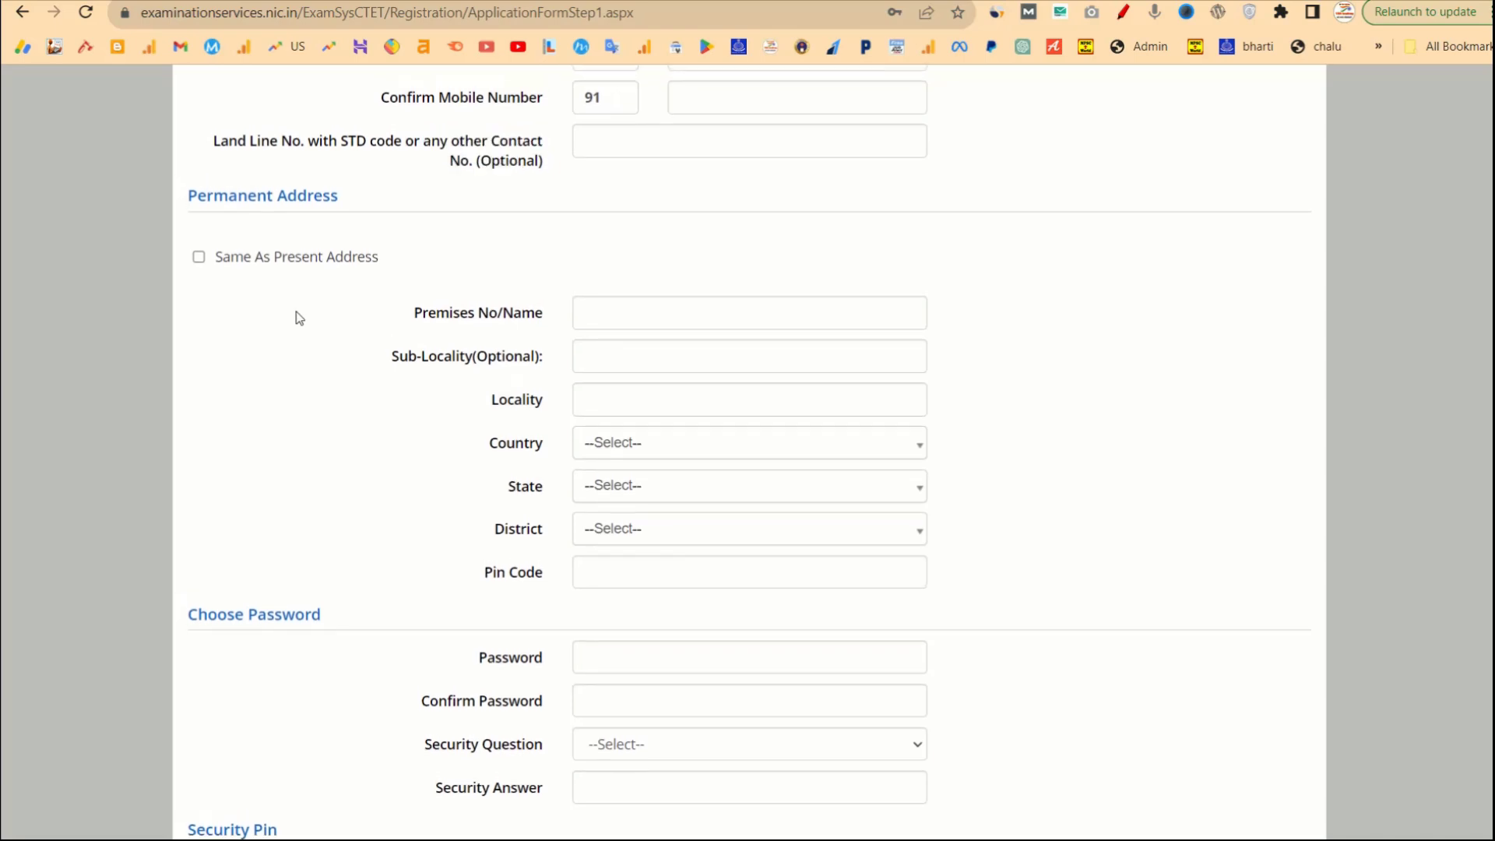
scroll(294, 314, "up", 1)
scroll(551, 373, "up", 10)
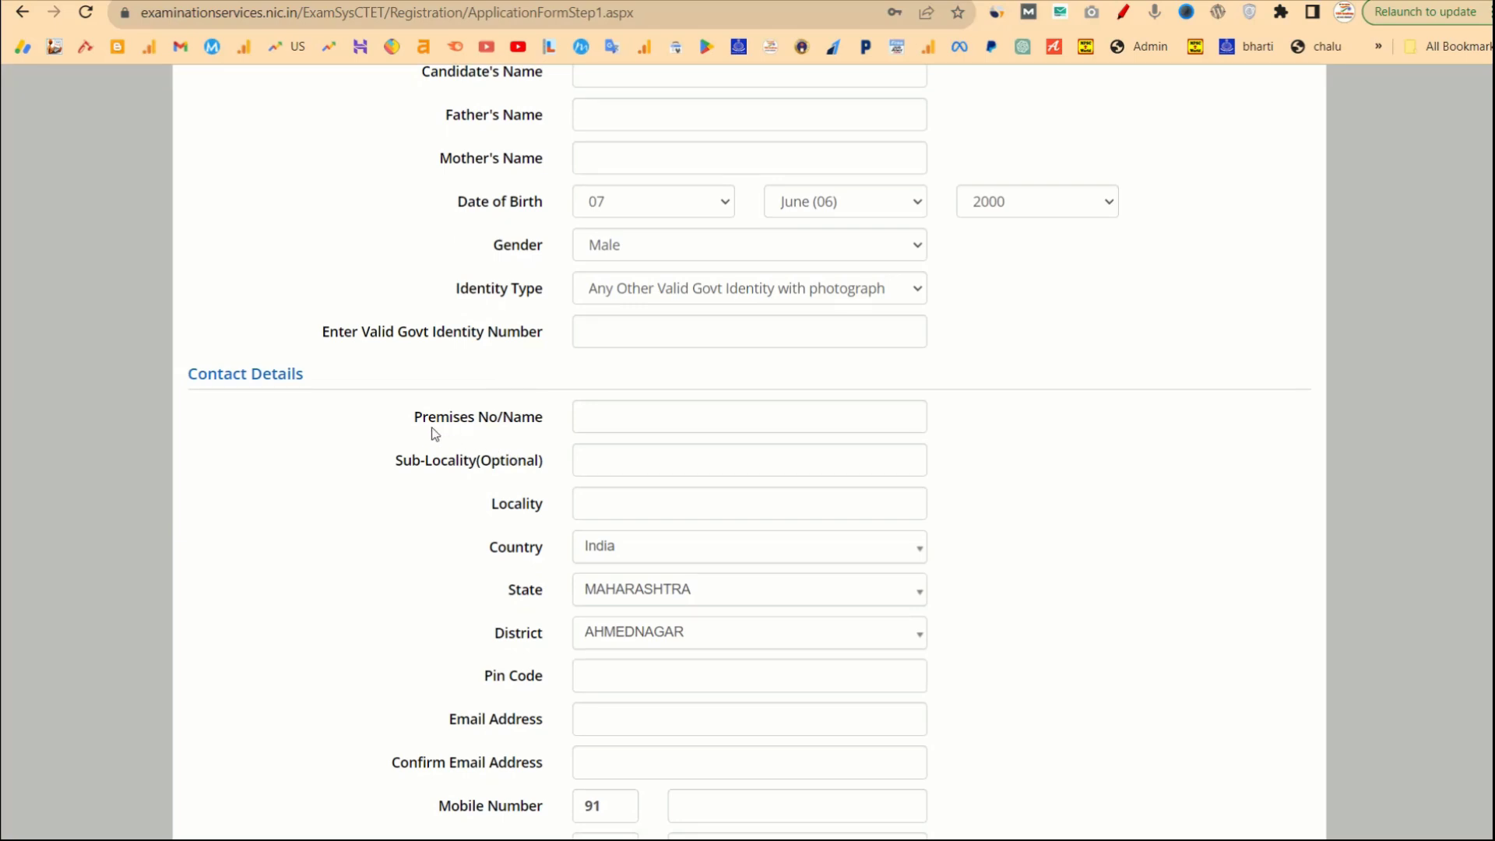
left_click_drag(444, 444, 589, 590)
scroll(589, 590, "down", 4)
left_click(446, 621)
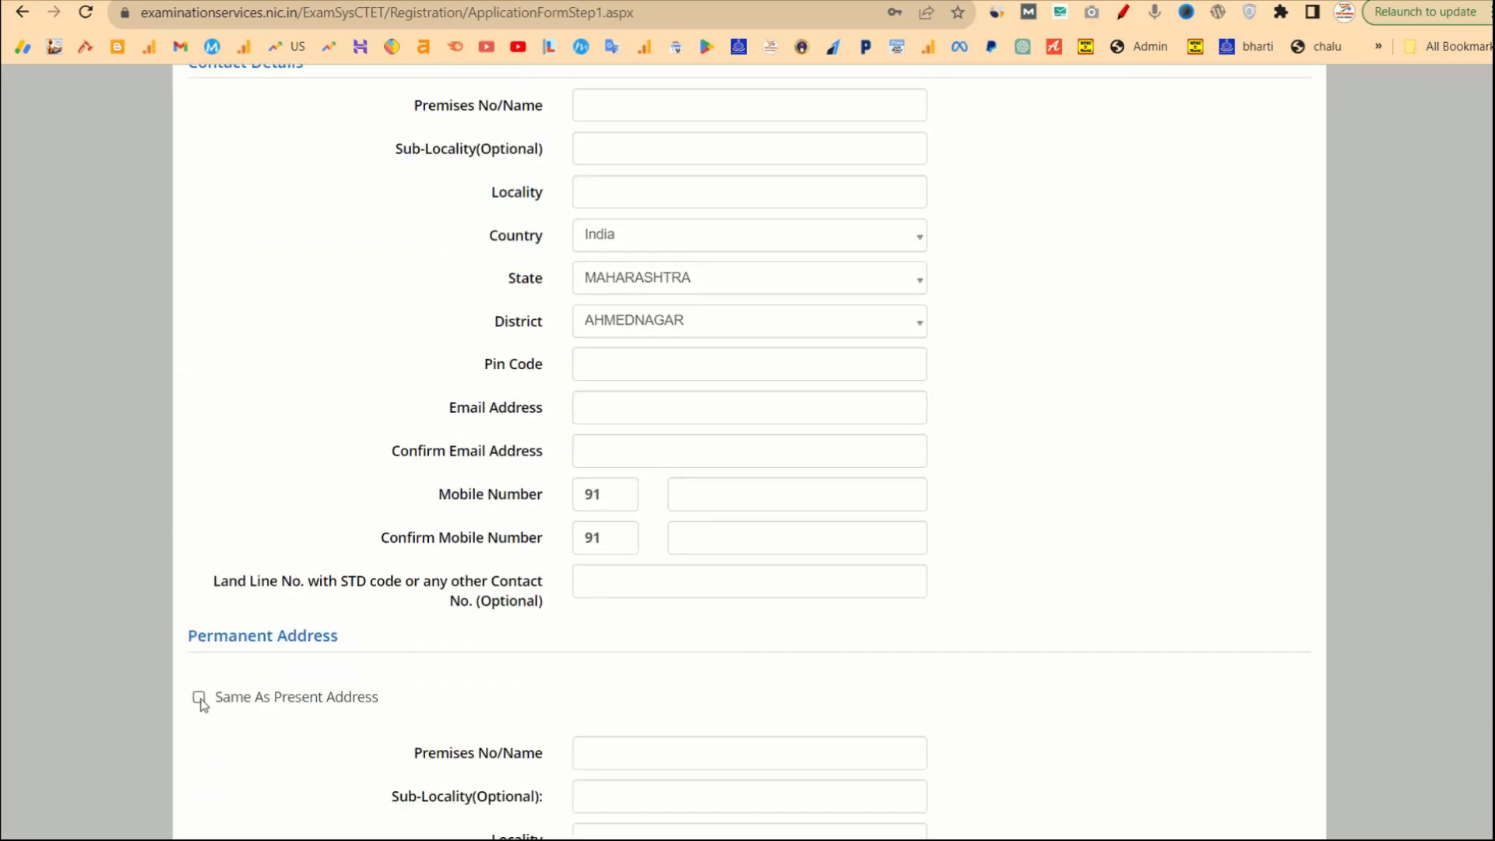
scroll(526, 712, "down", 2)
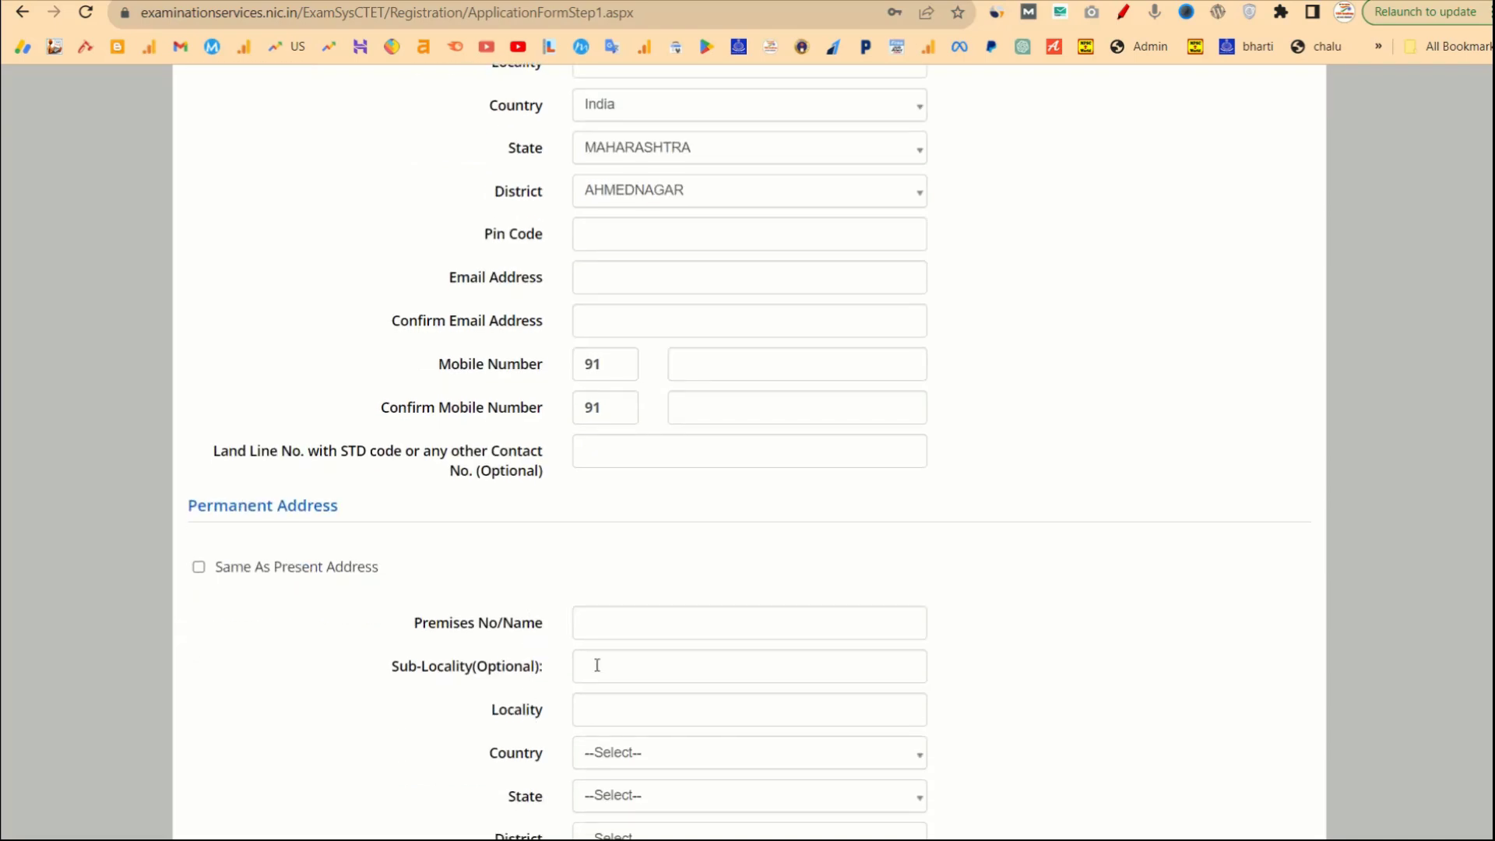
scroll(598, 717, "up", 6)
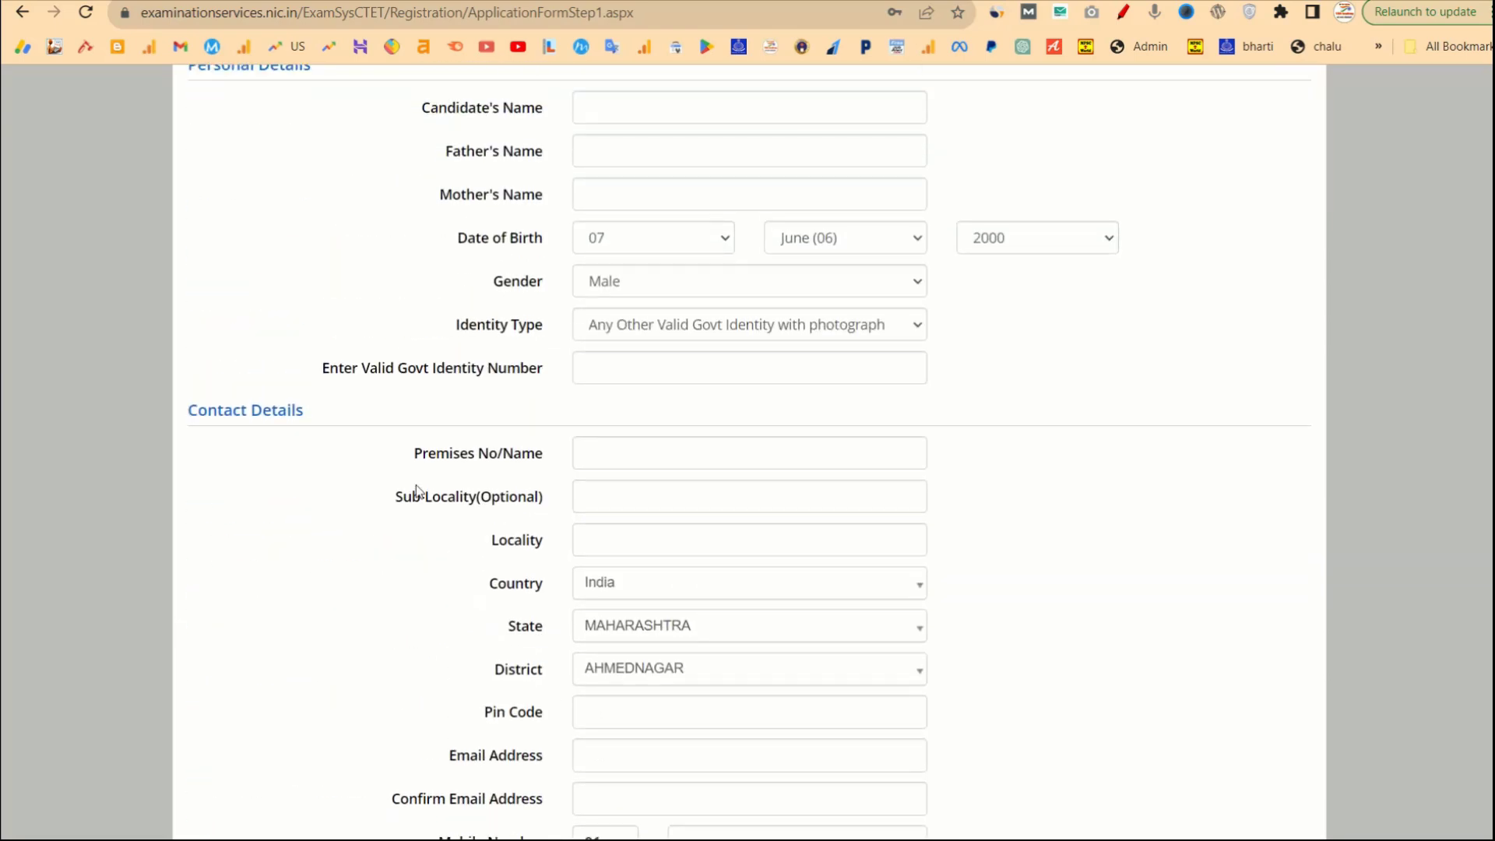
scroll(417, 490, "down", 3)
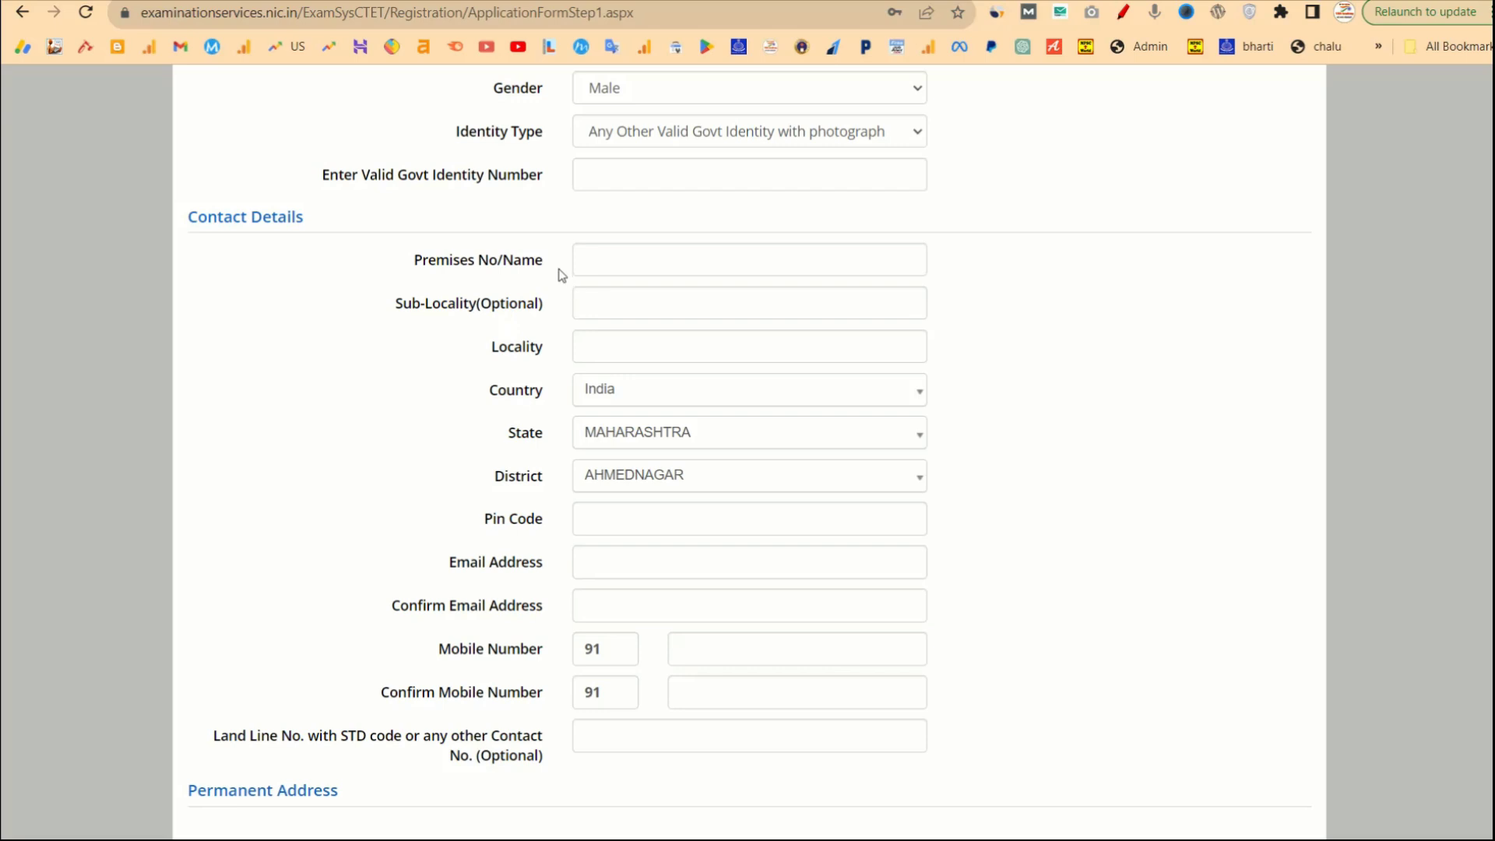
scroll(563, 271, "down", 8)
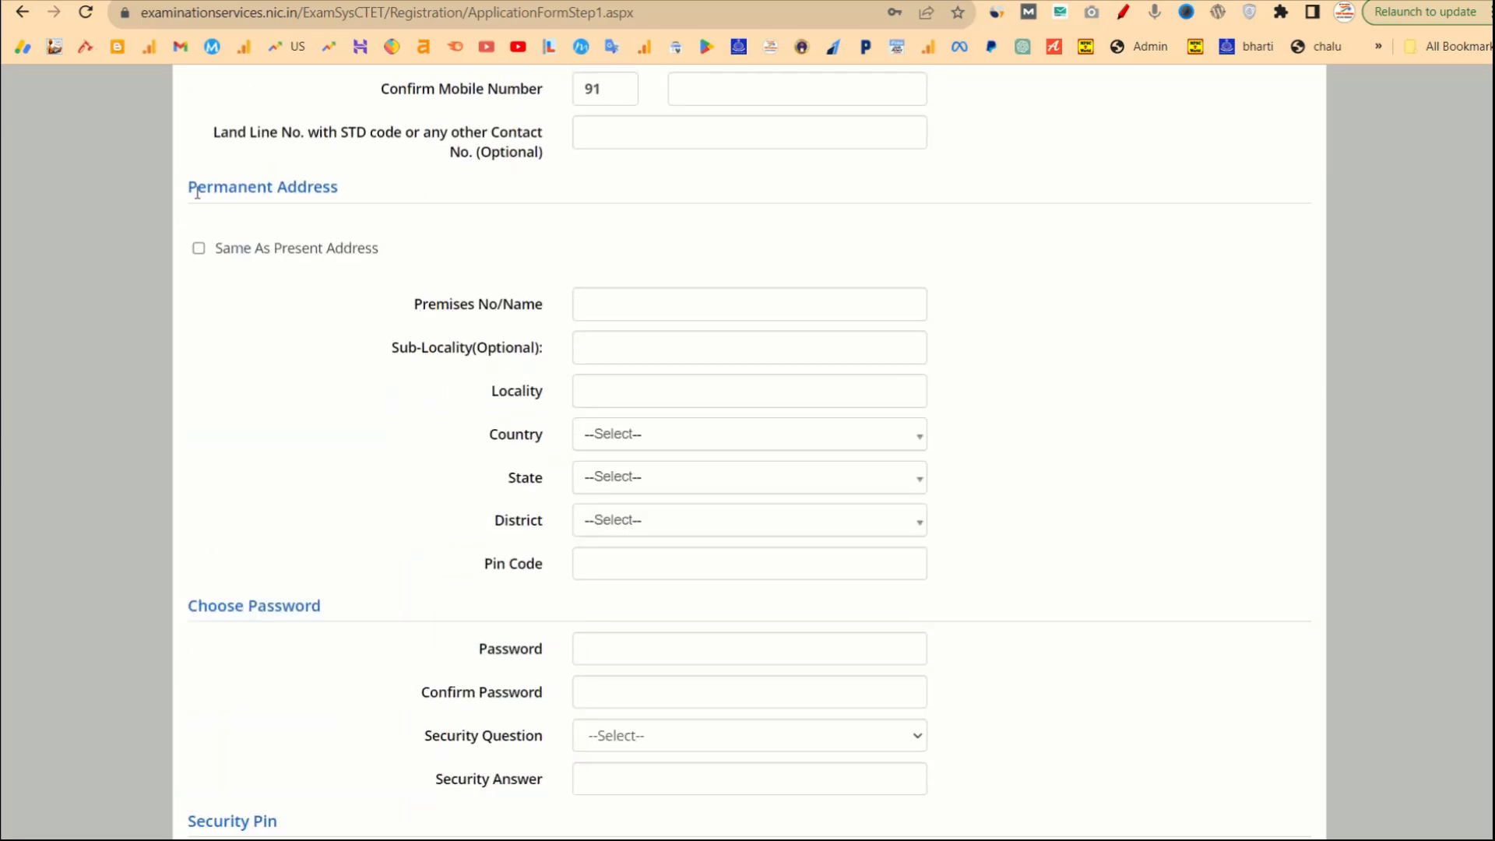
left_click_drag(185, 191, 355, 190)
scroll(468, 249, "up", 6)
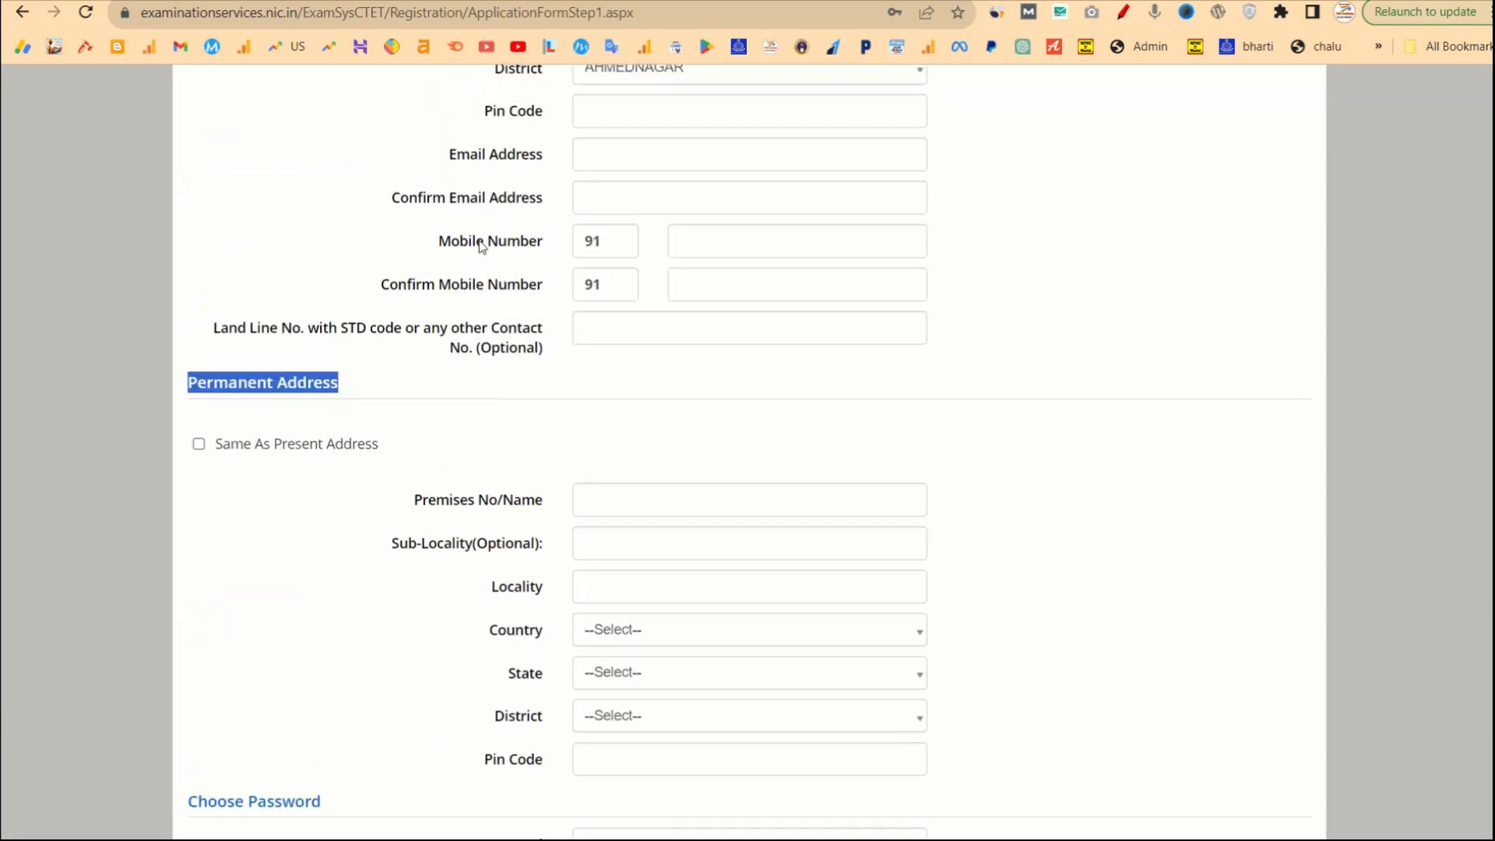
scroll(551, 269, "up", 2)
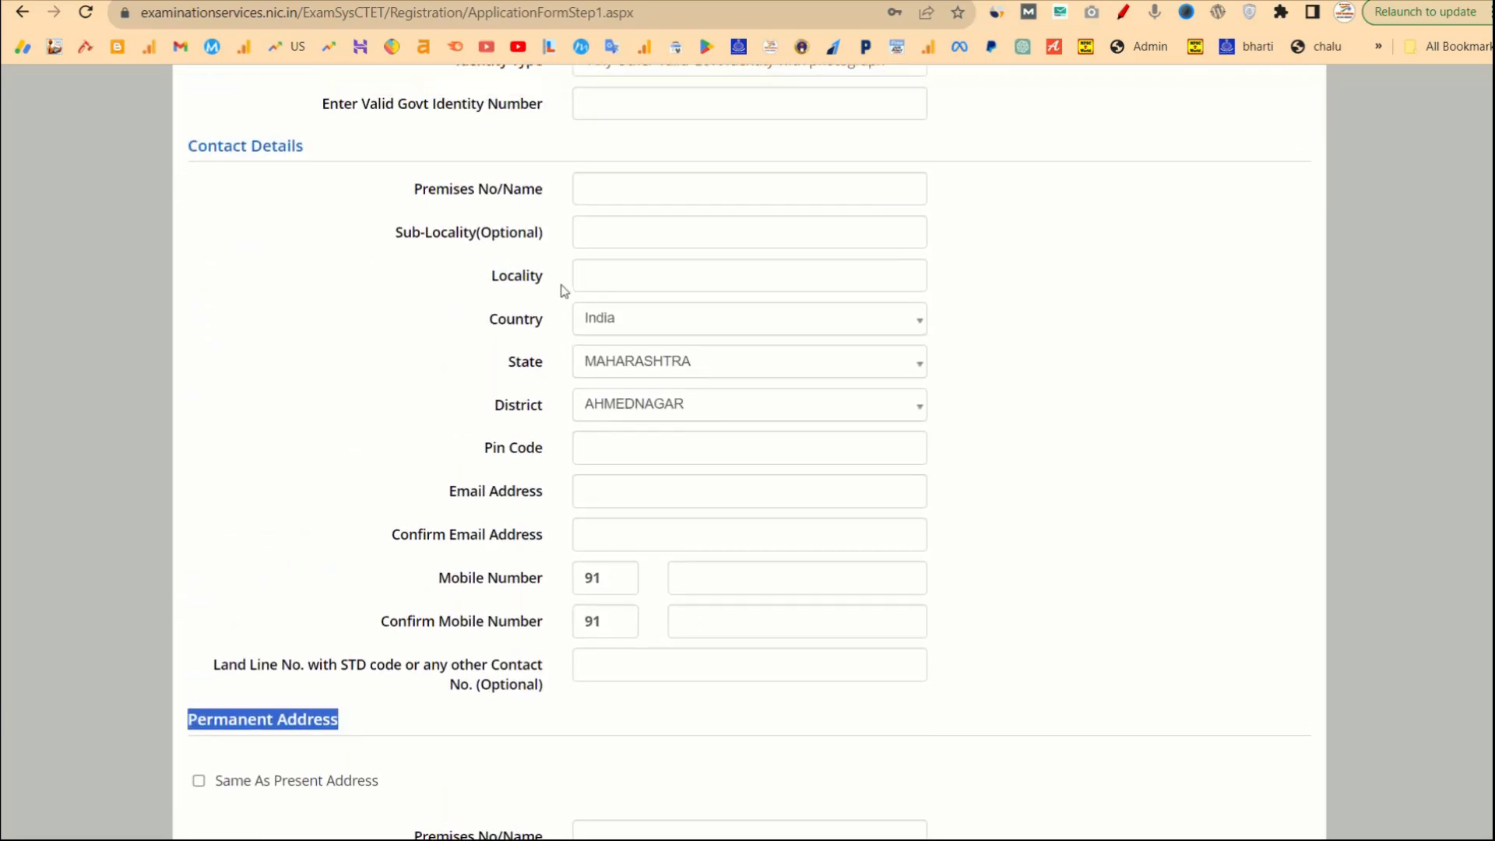
scroll(617, 458, "down", 4)
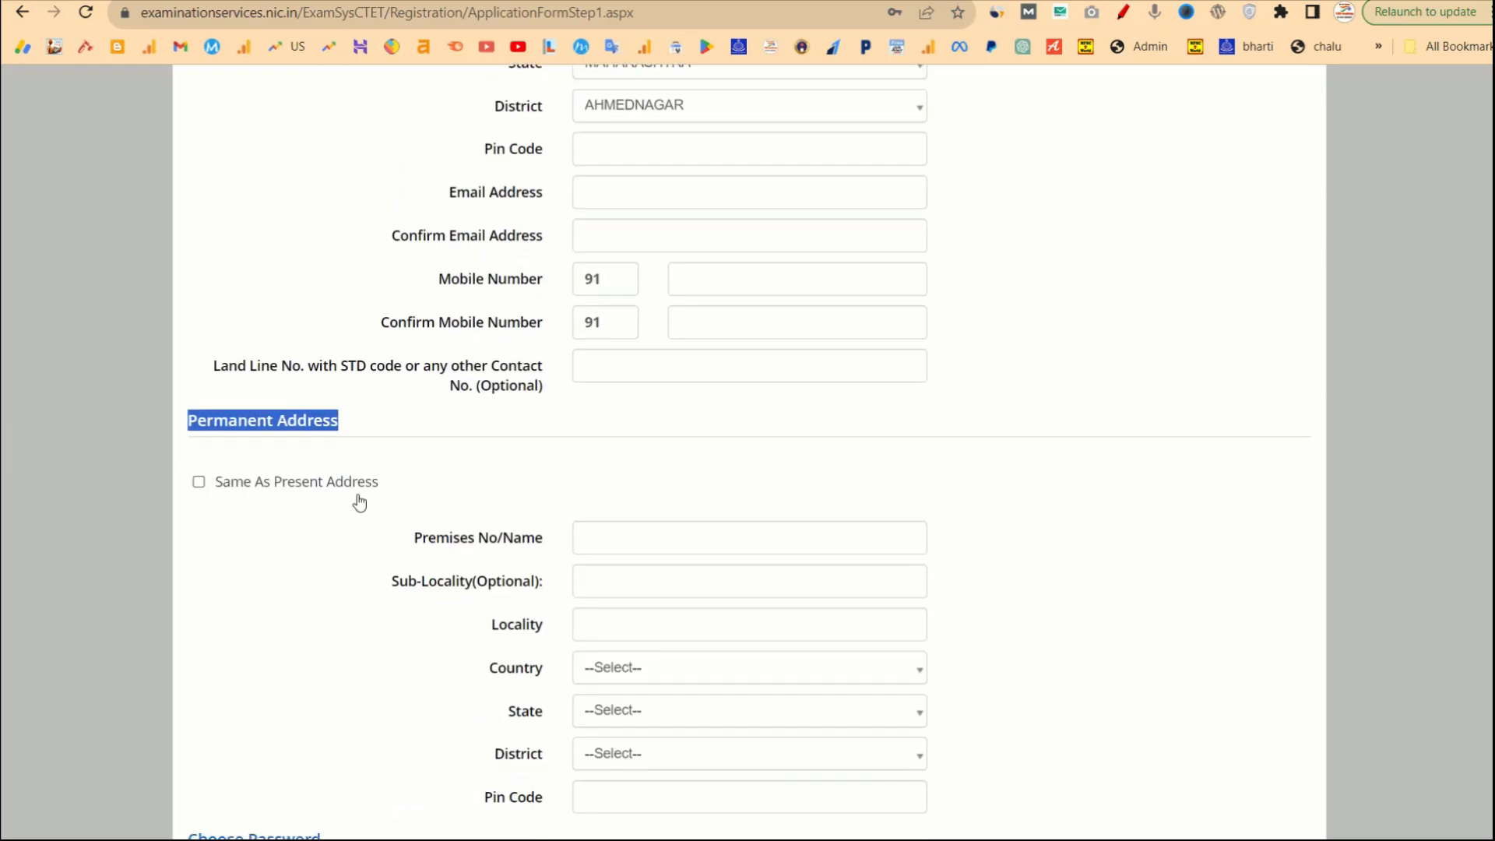
left_click(199, 482)
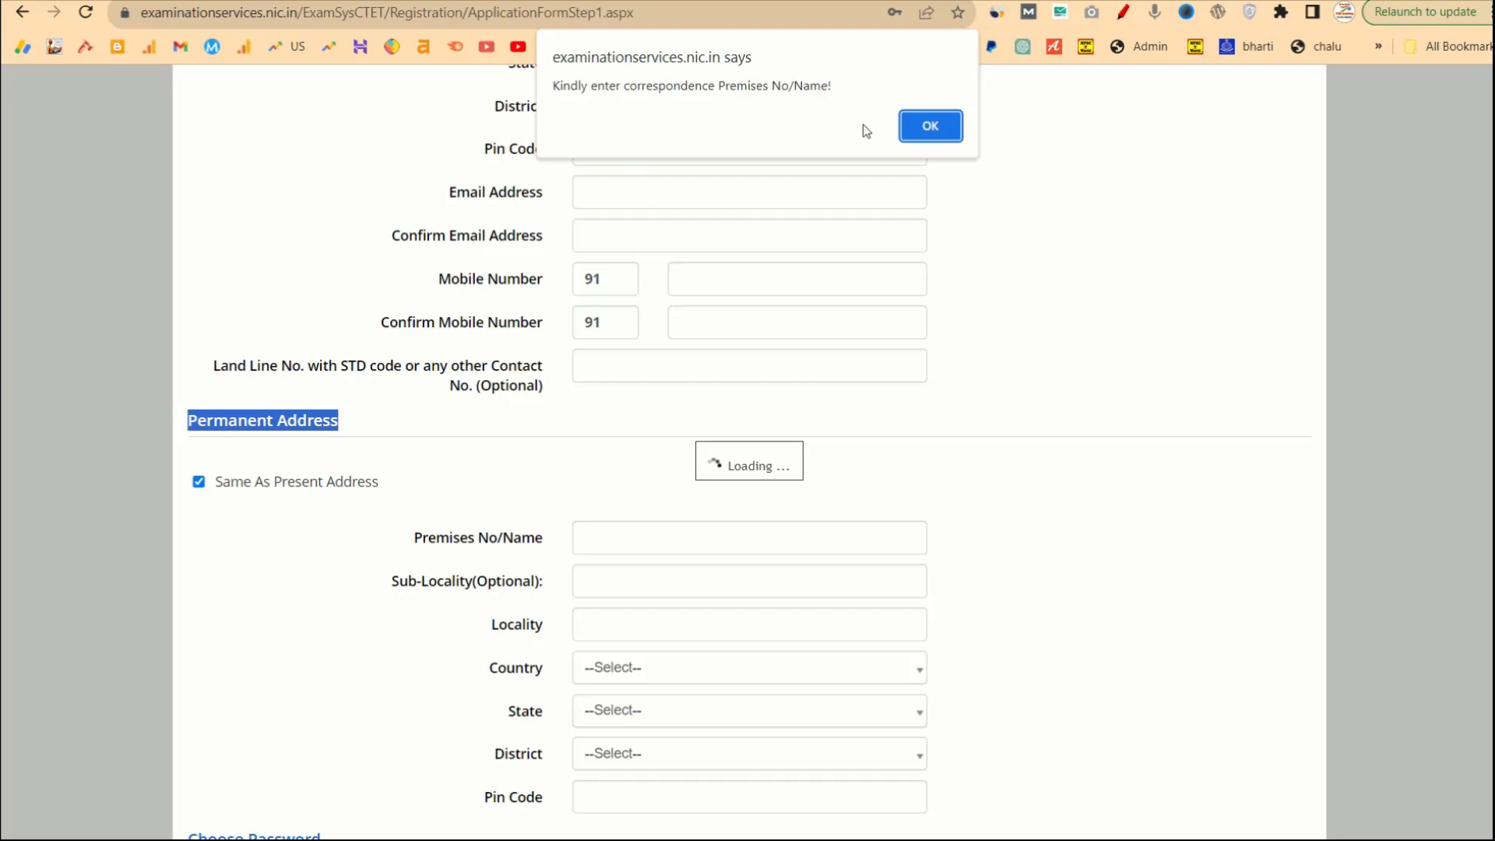
left_click(928, 127)
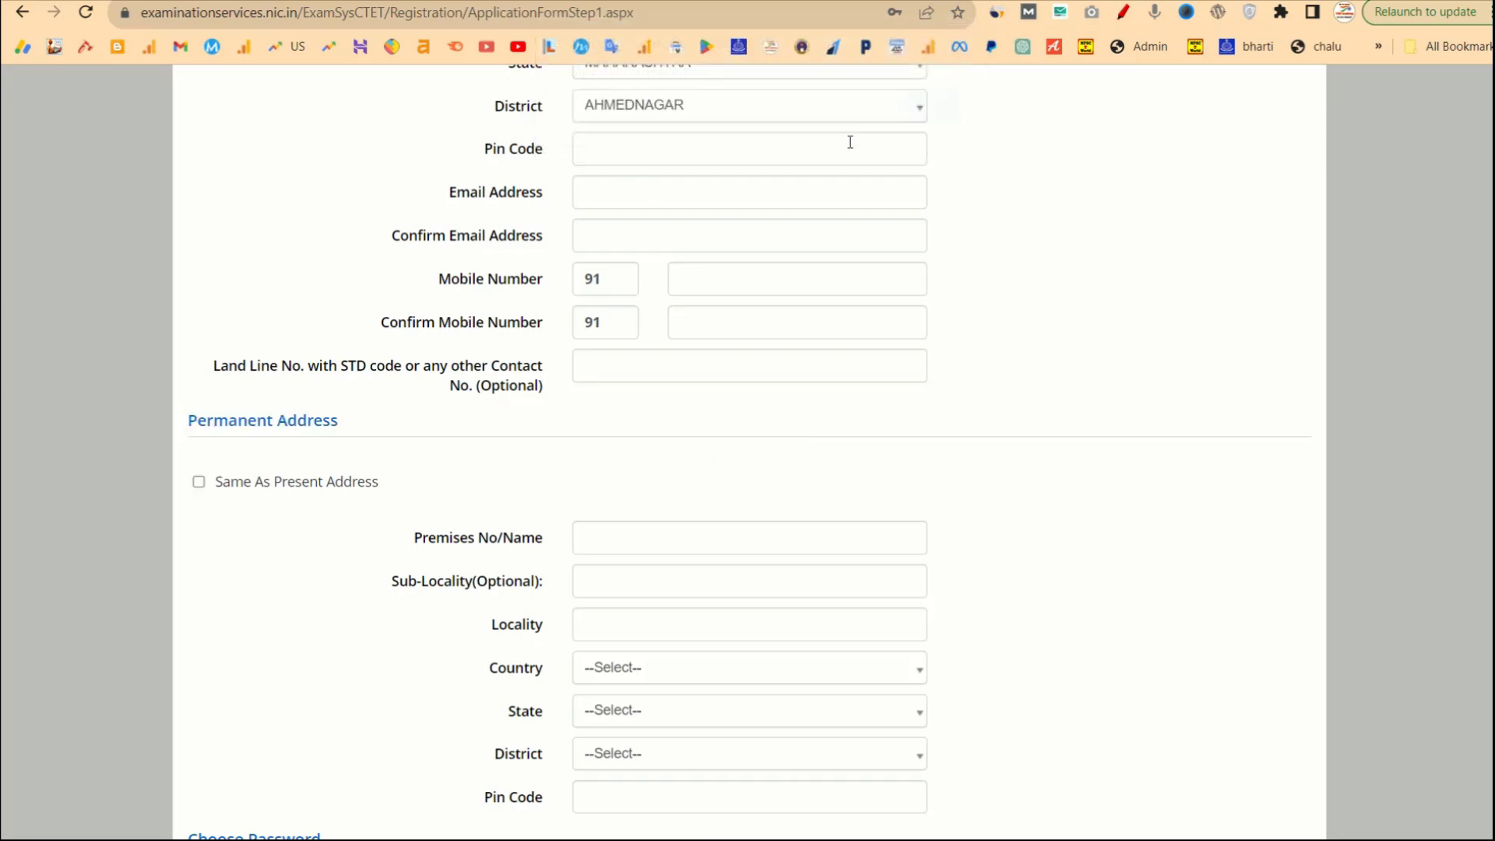
Review the Password and Confirm Password fields of the registration form.
scroll(841, 467, "down", 6)
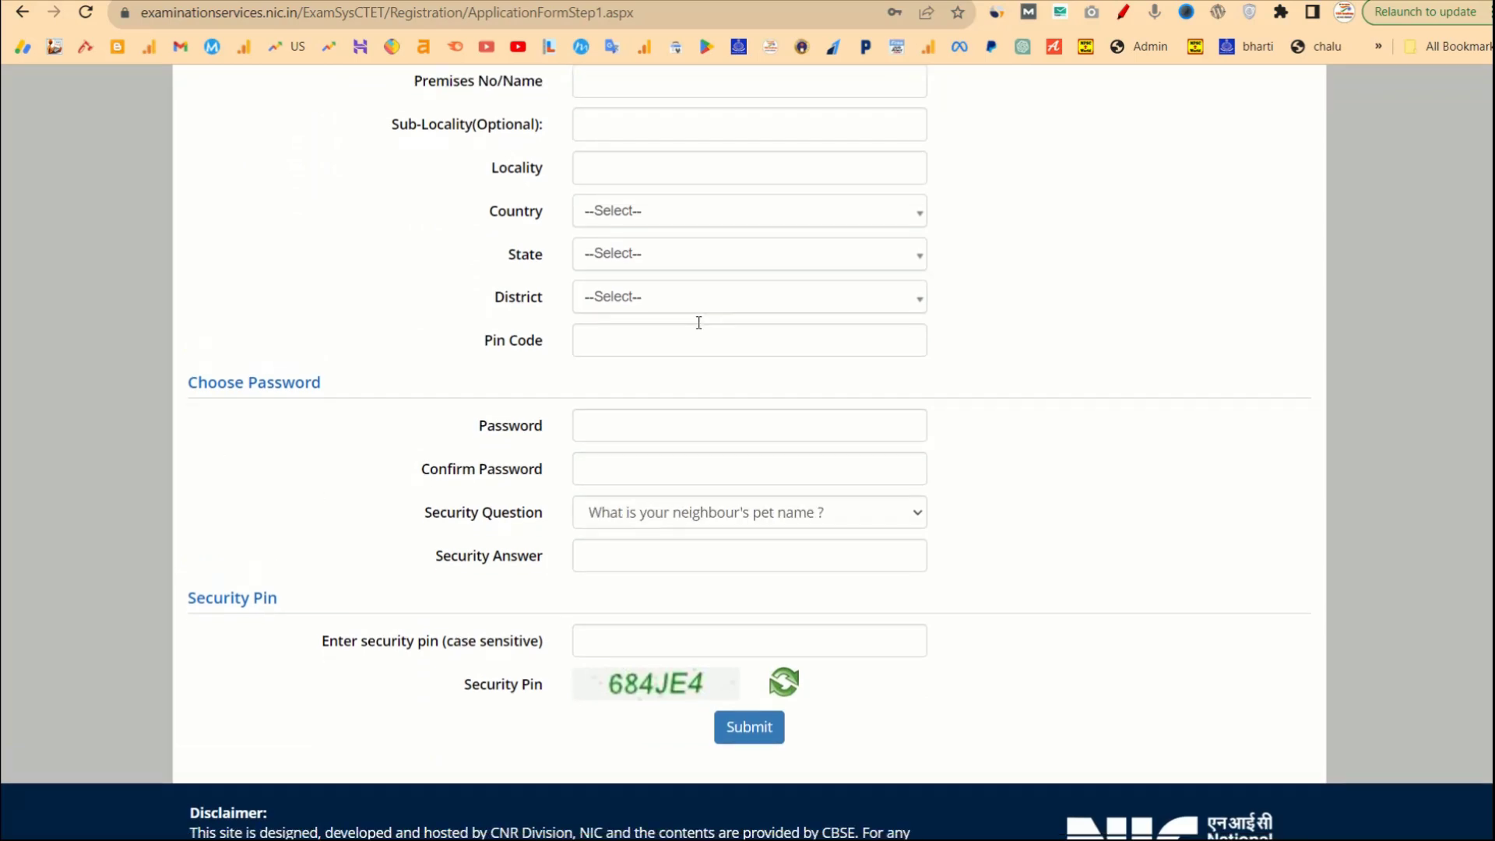
scroll(698, 320, "down", 1)
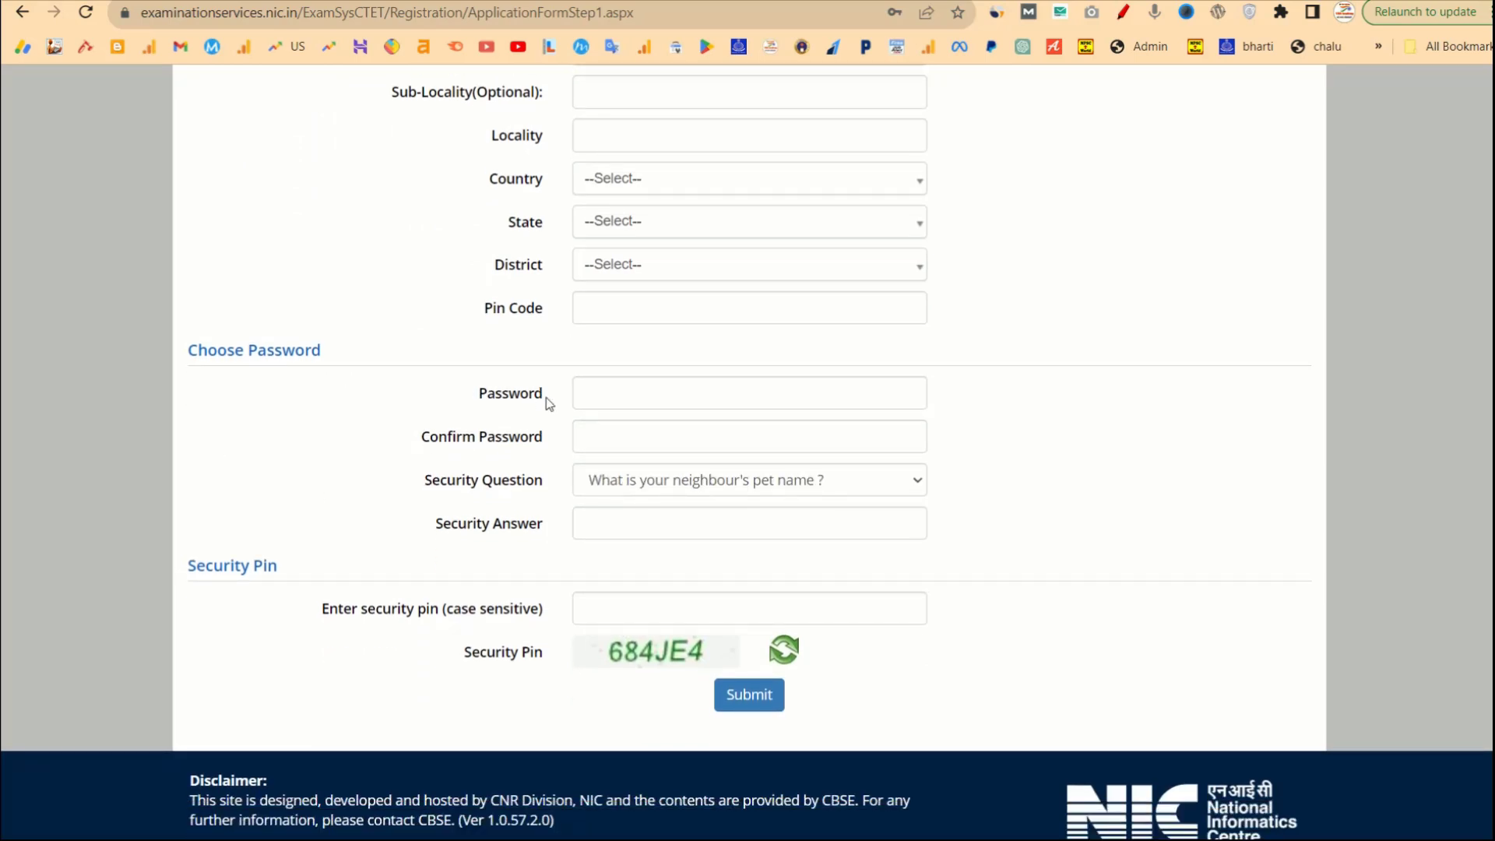
left_click_drag(487, 399, 551, 398)
left_click_drag(437, 439, 545, 440)
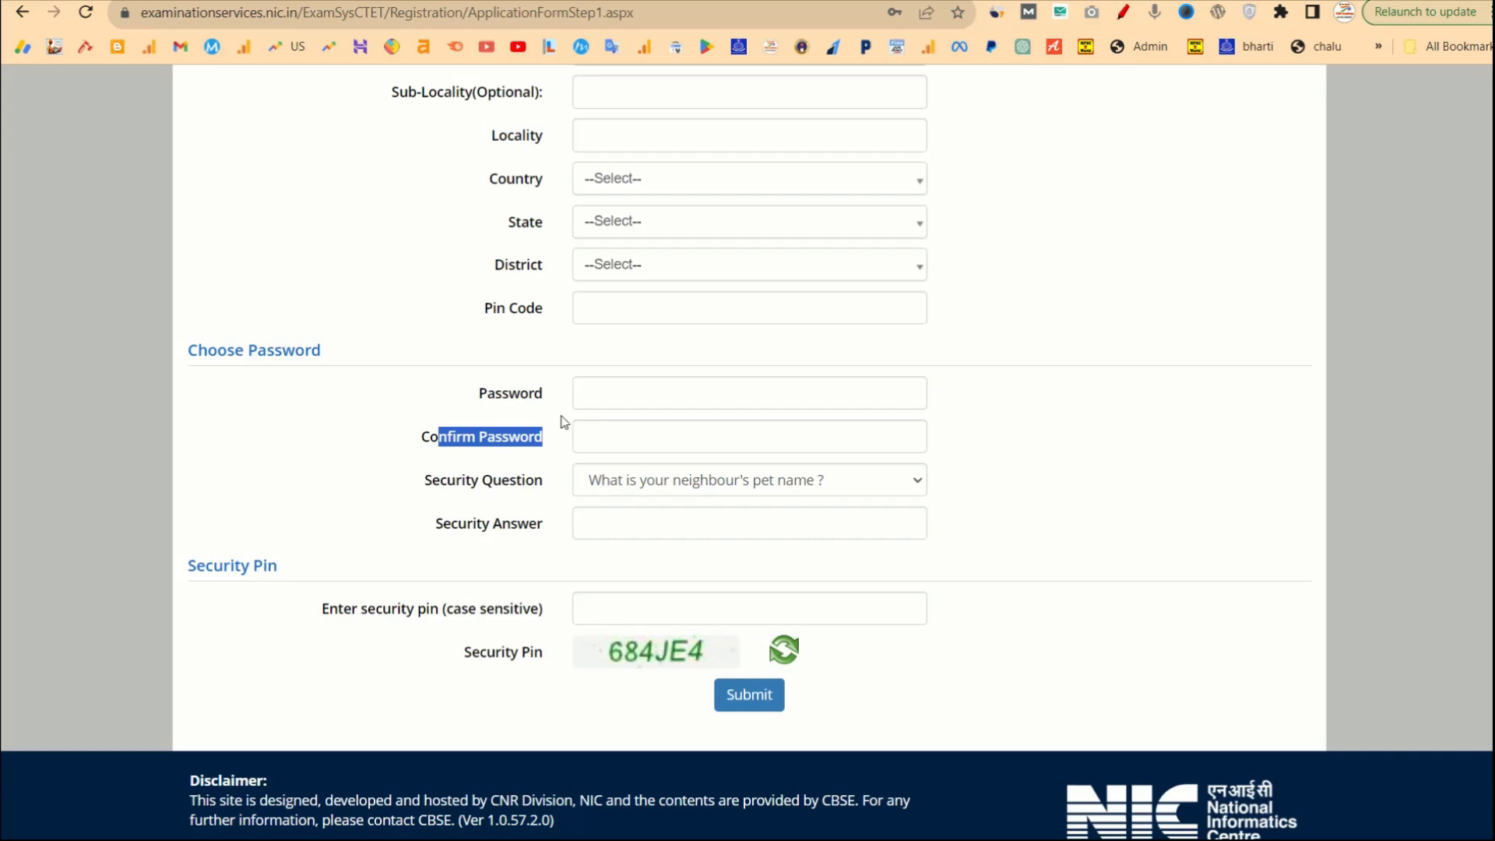
Choose 'What is your neighbour's pet name ?' as the security question.
left_click_drag(440, 481, 573, 469)
left_click(601, 476)
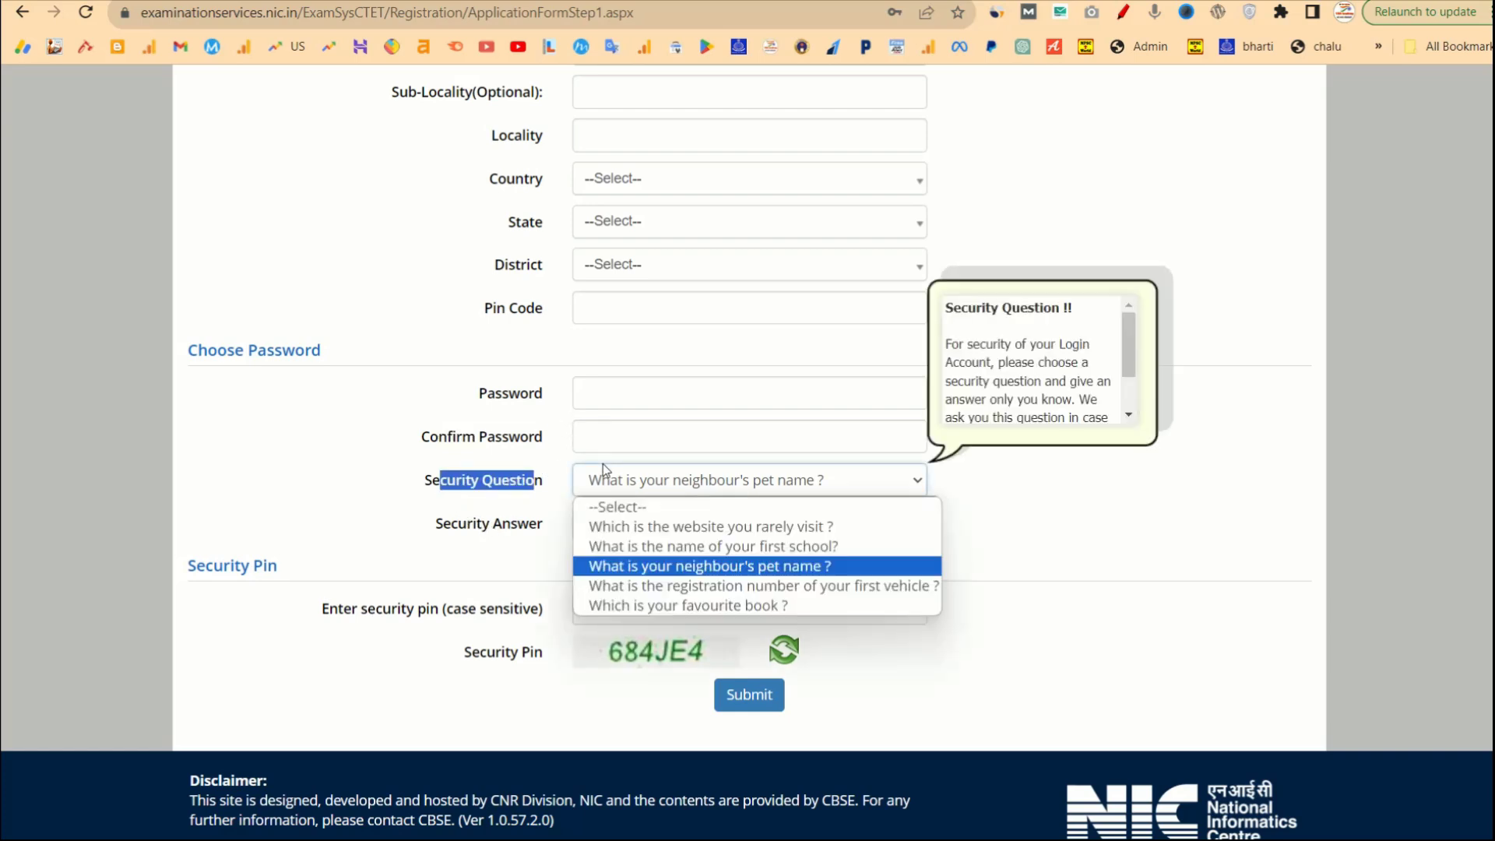
left_click(676, 568)
left_click(1015, 558)
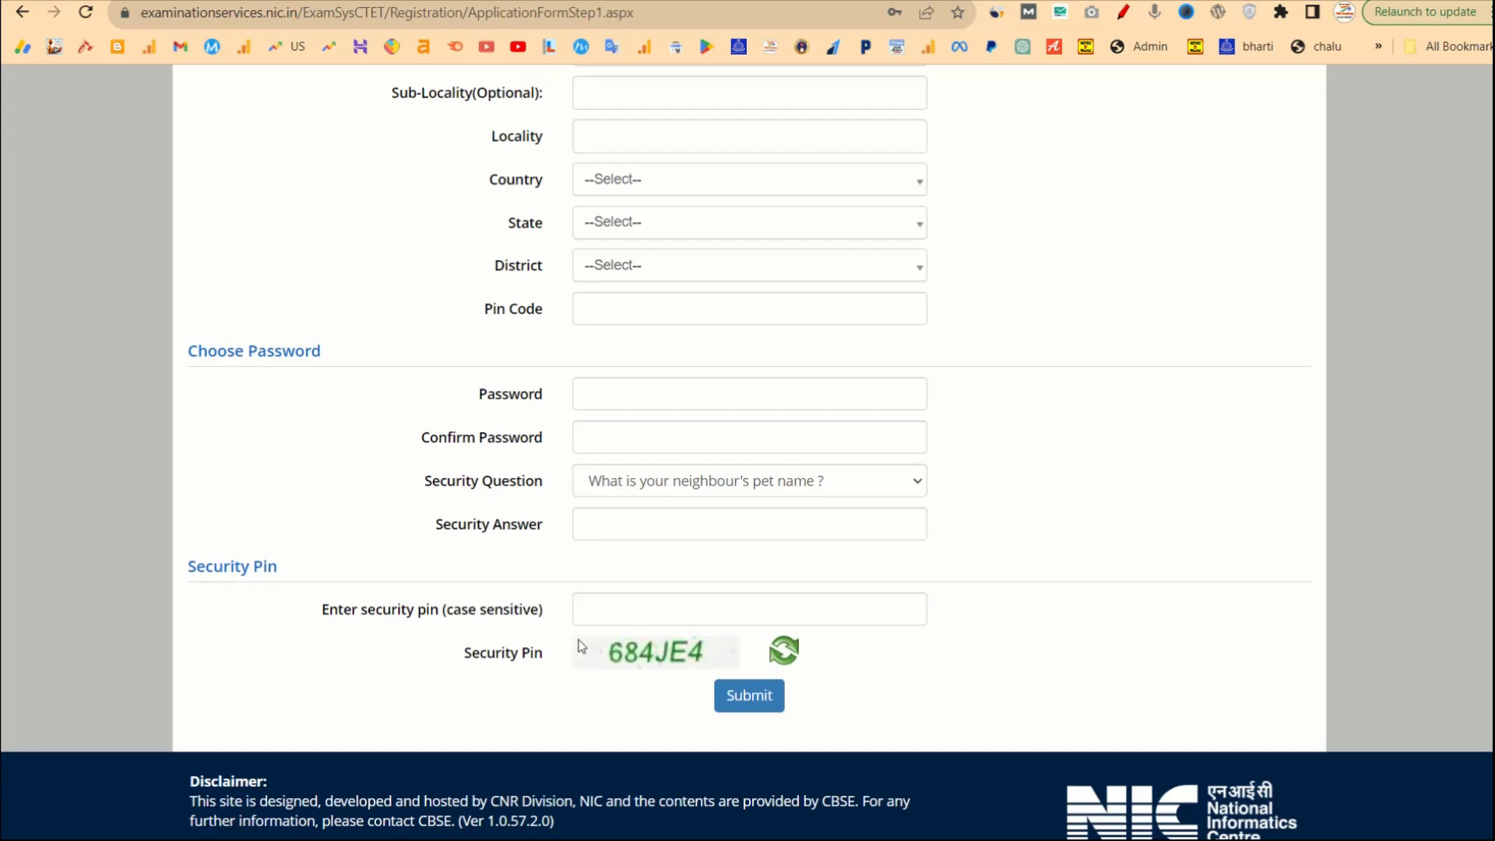
scroll(661, 658, "up", 5)
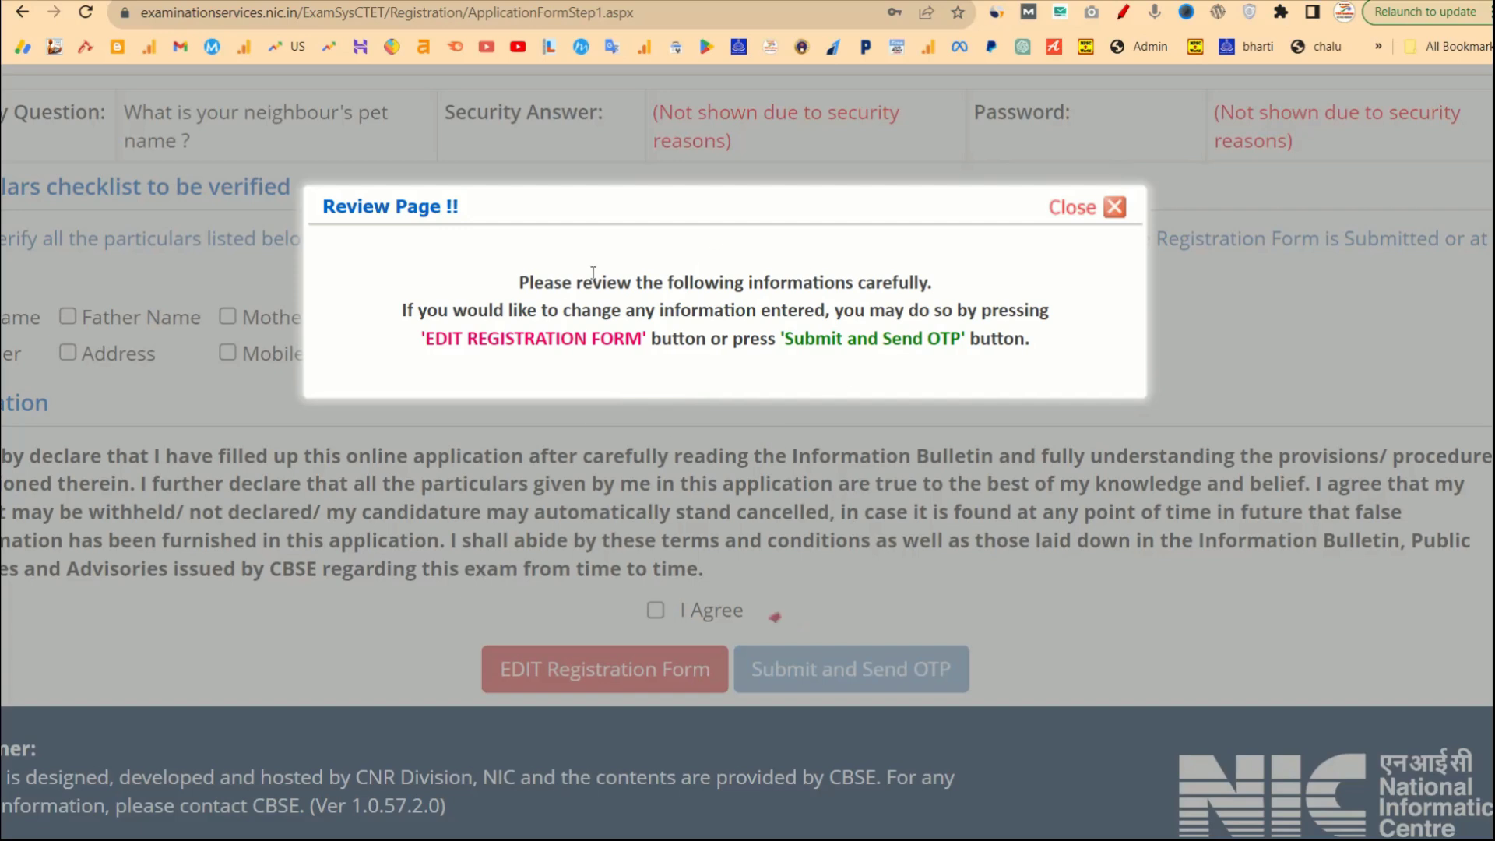
Tick all eight checklist items: names, date of birth, gender, address, mobile number and email.
left_click(1113, 207)
scroll(912, 348, "left", 2)
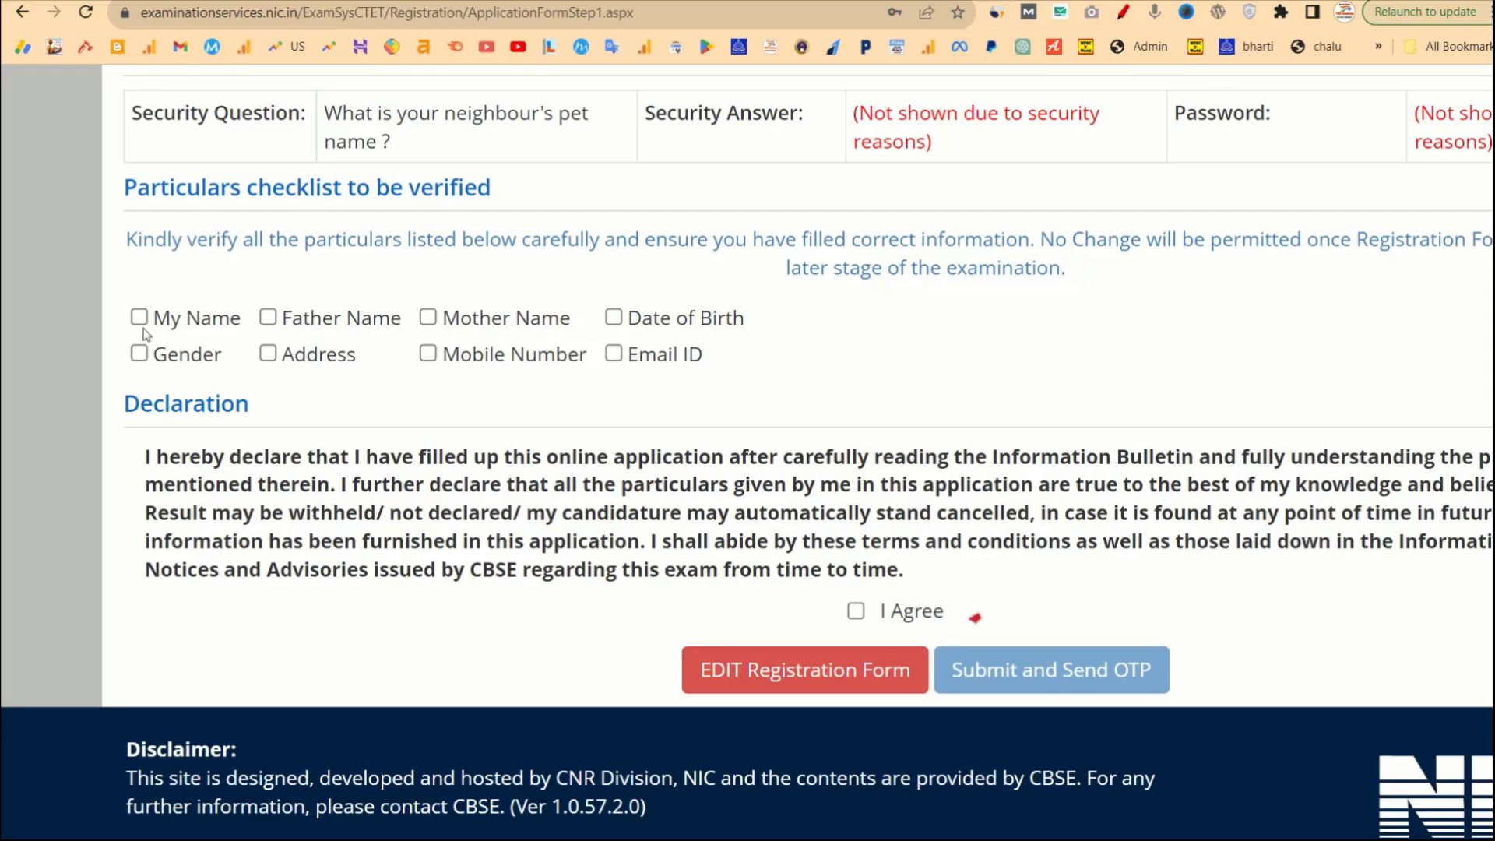
left_click(138, 317)
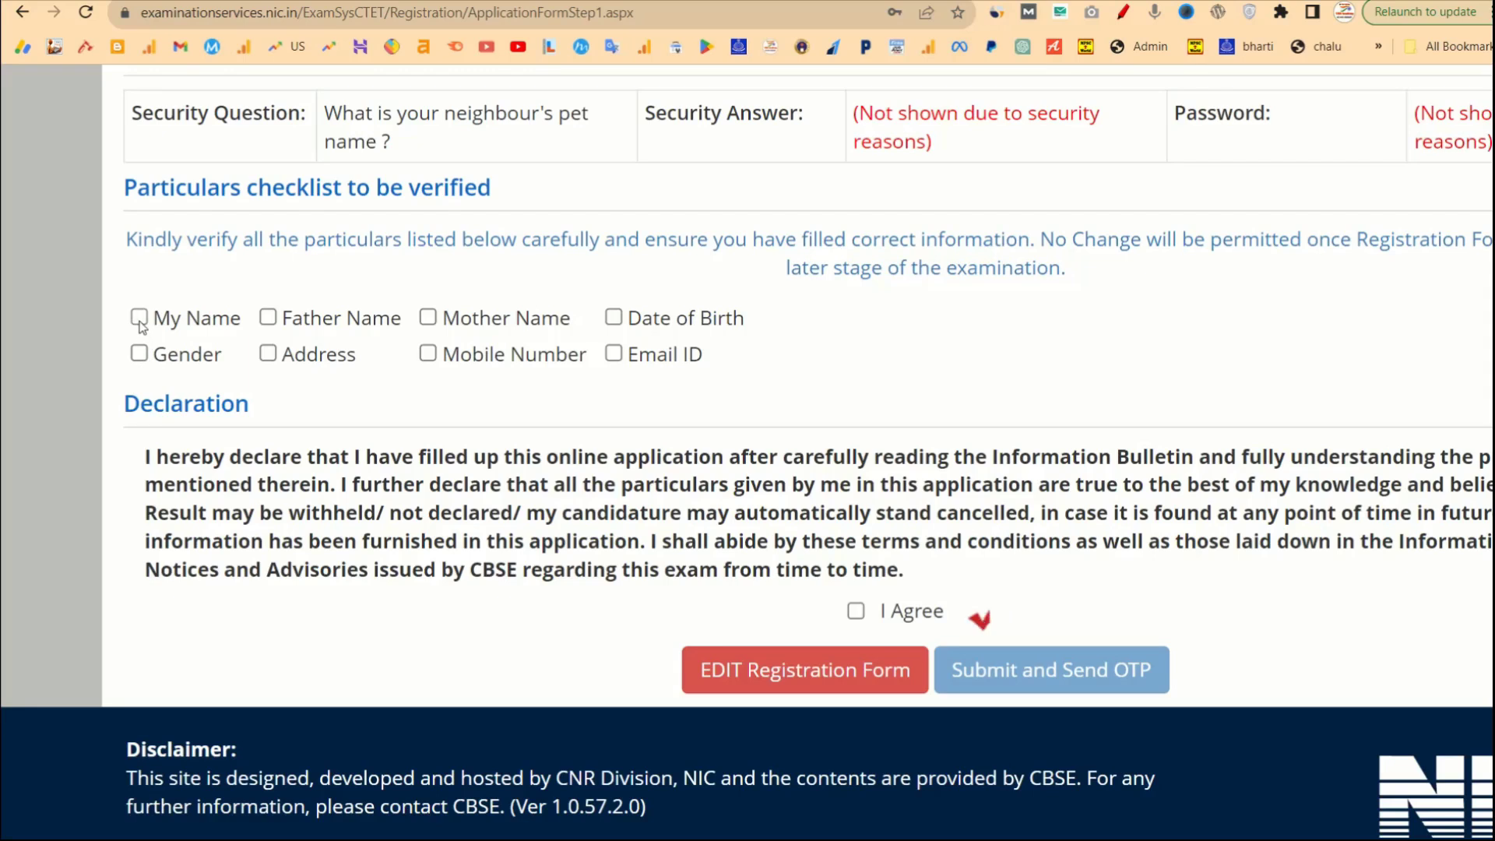
left_click(268, 317)
left_click(426, 318)
left_click(614, 317)
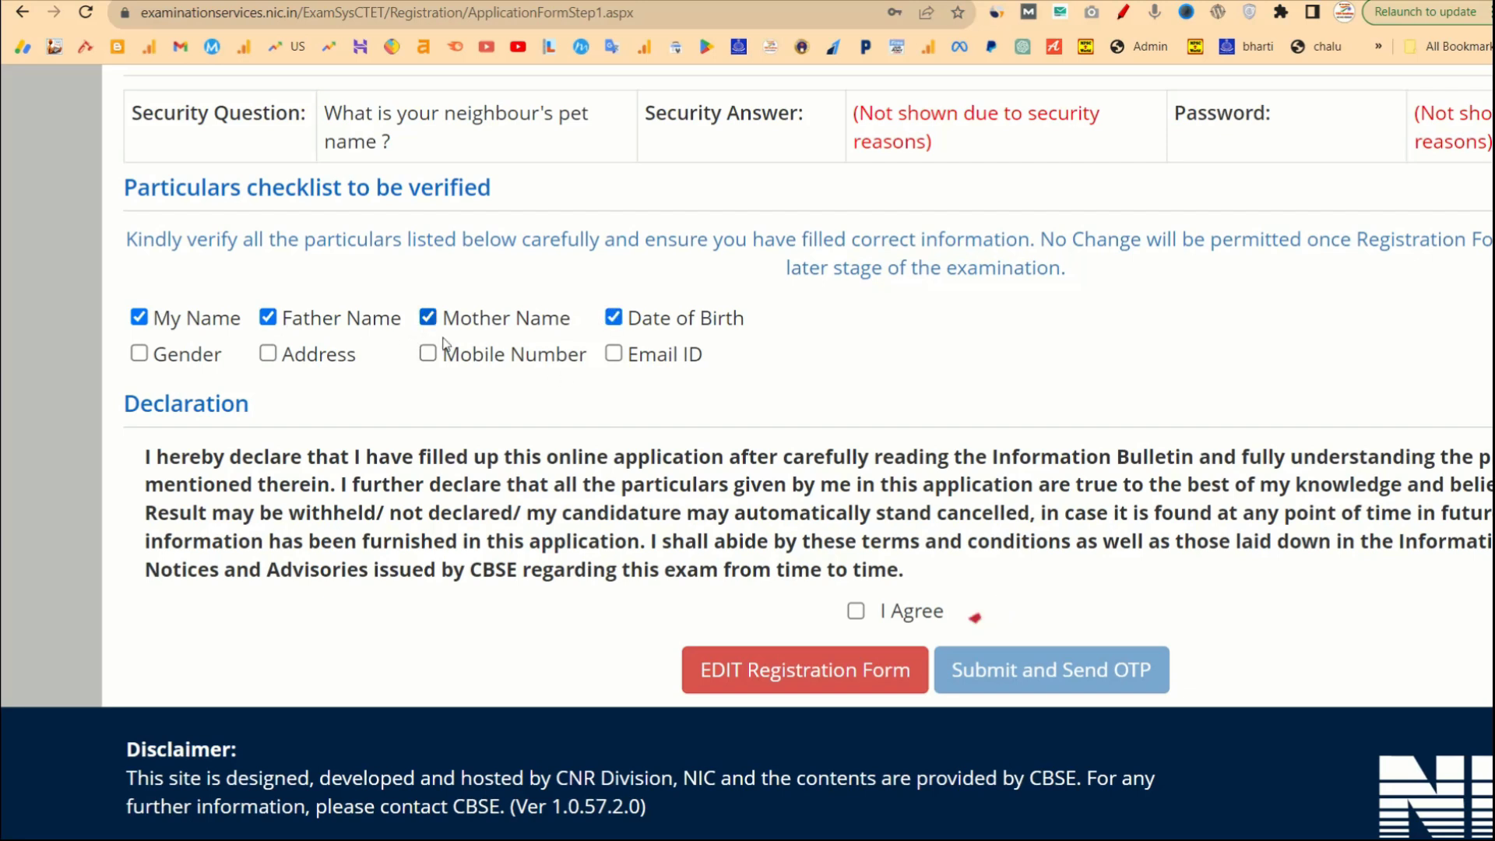
left_click(139, 354)
left_click(267, 354)
left_click(427, 354)
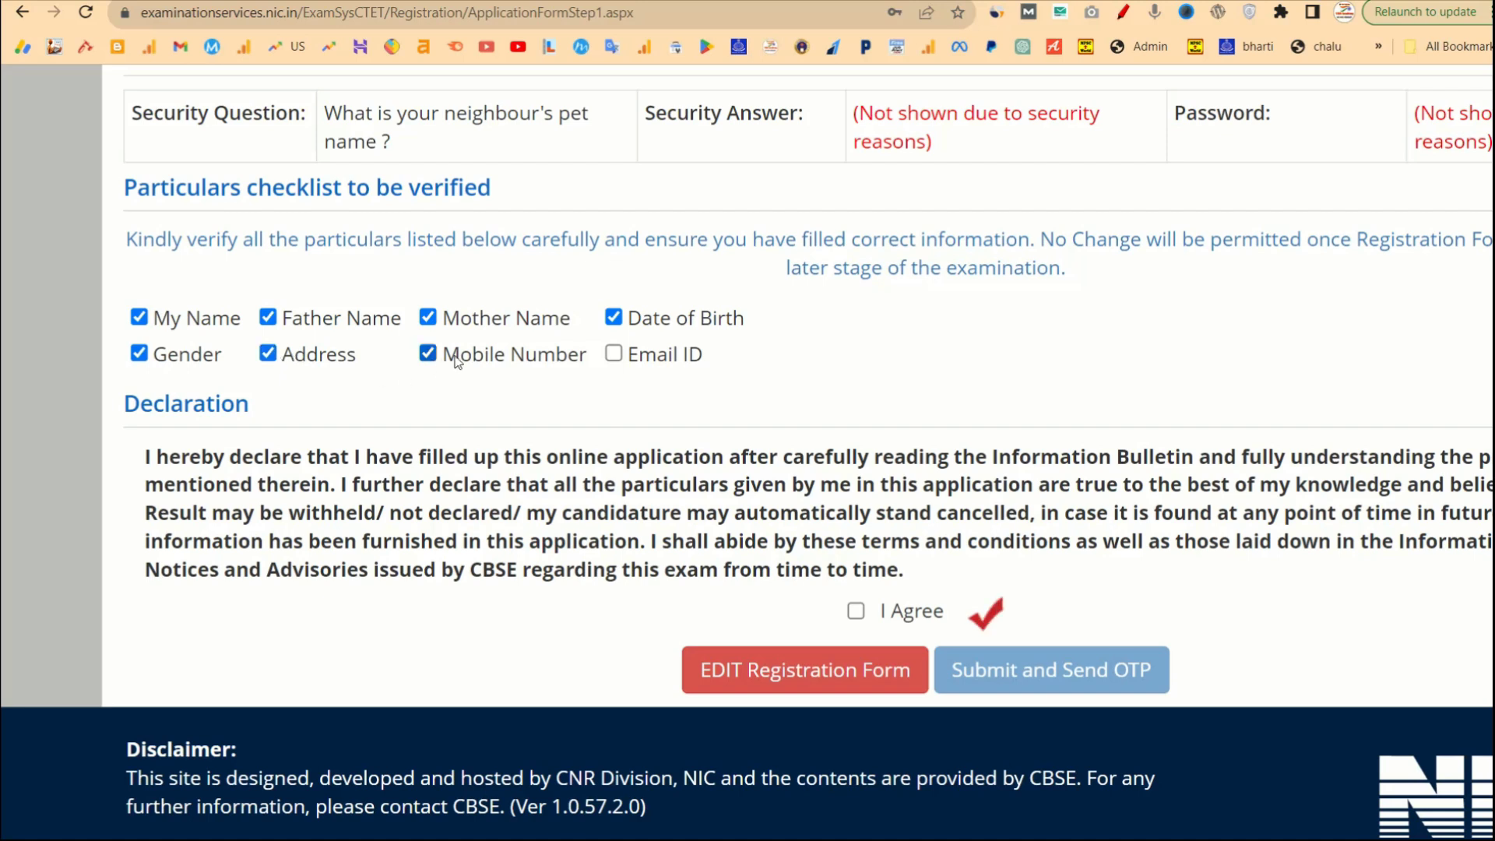
left_click(614, 355)
Agree to the declaration and submit the registration form to request an OTP.
left_click(856, 610)
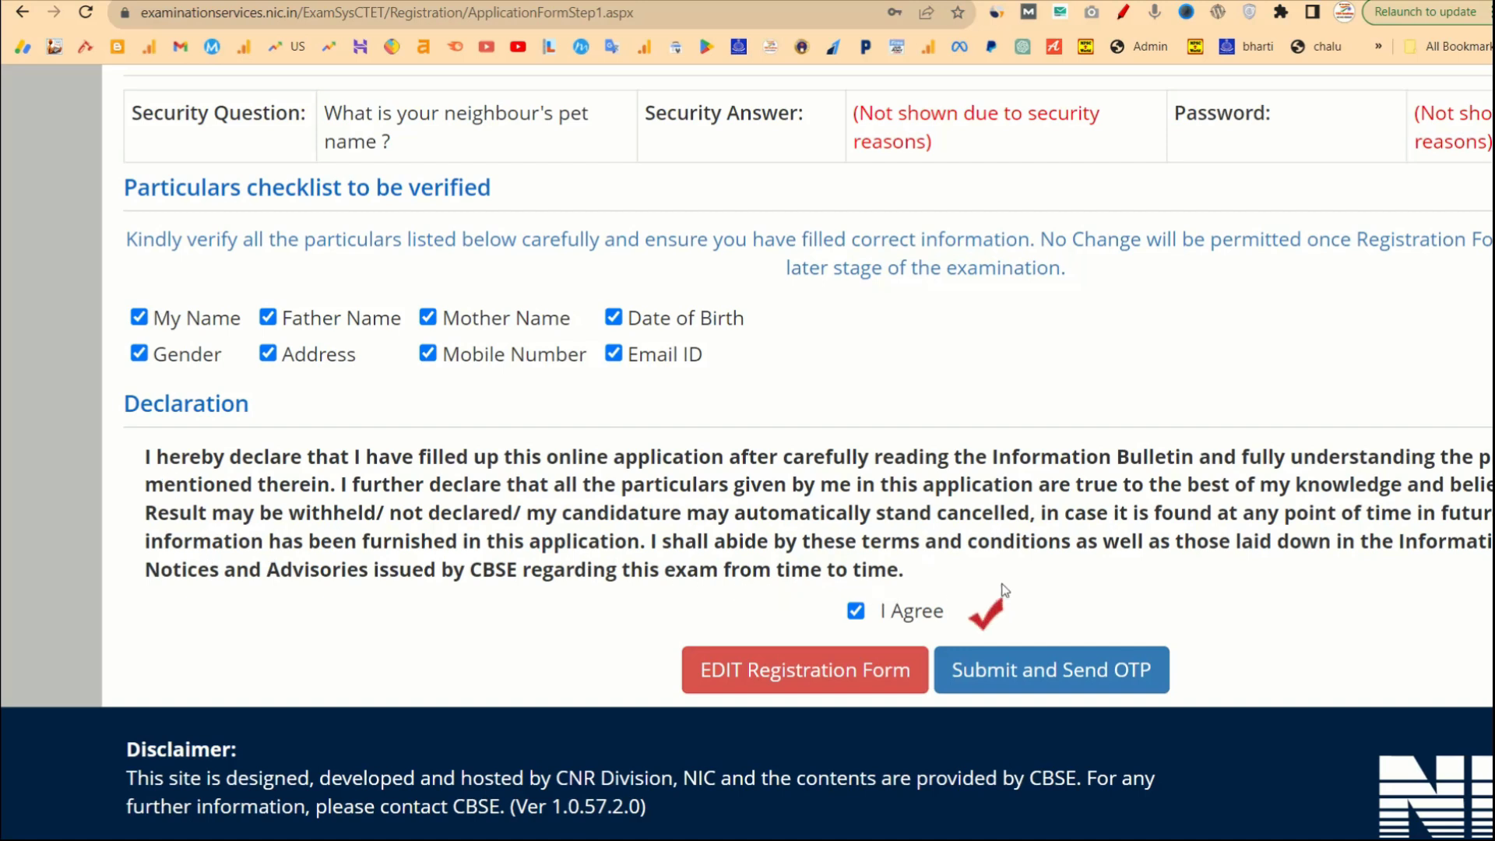
scroll(1166, 573, "right", 3)
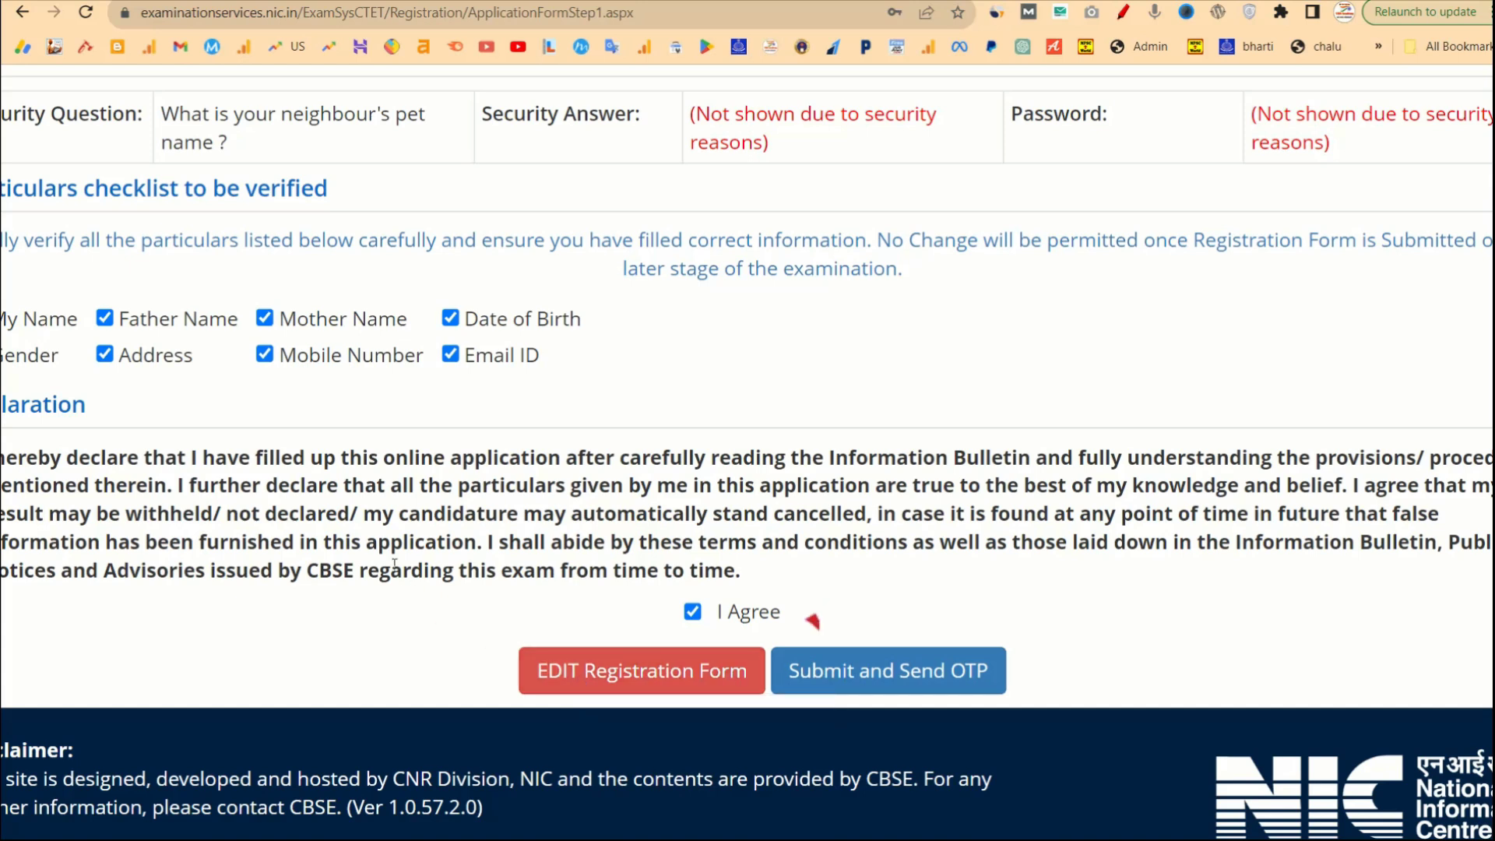
scroll(389, 569, "left", 1)
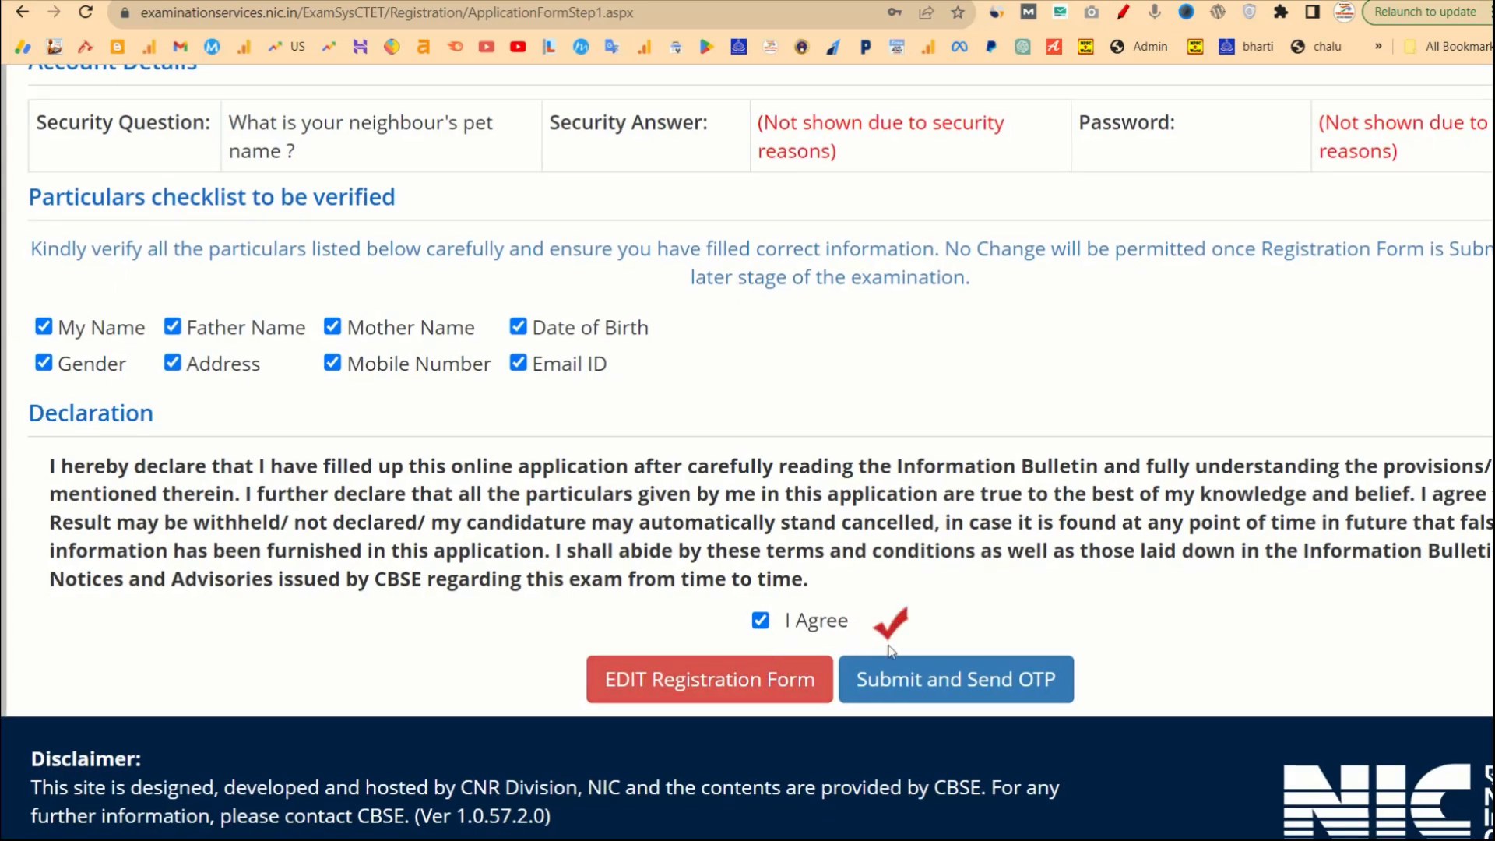
left_click(939, 696)
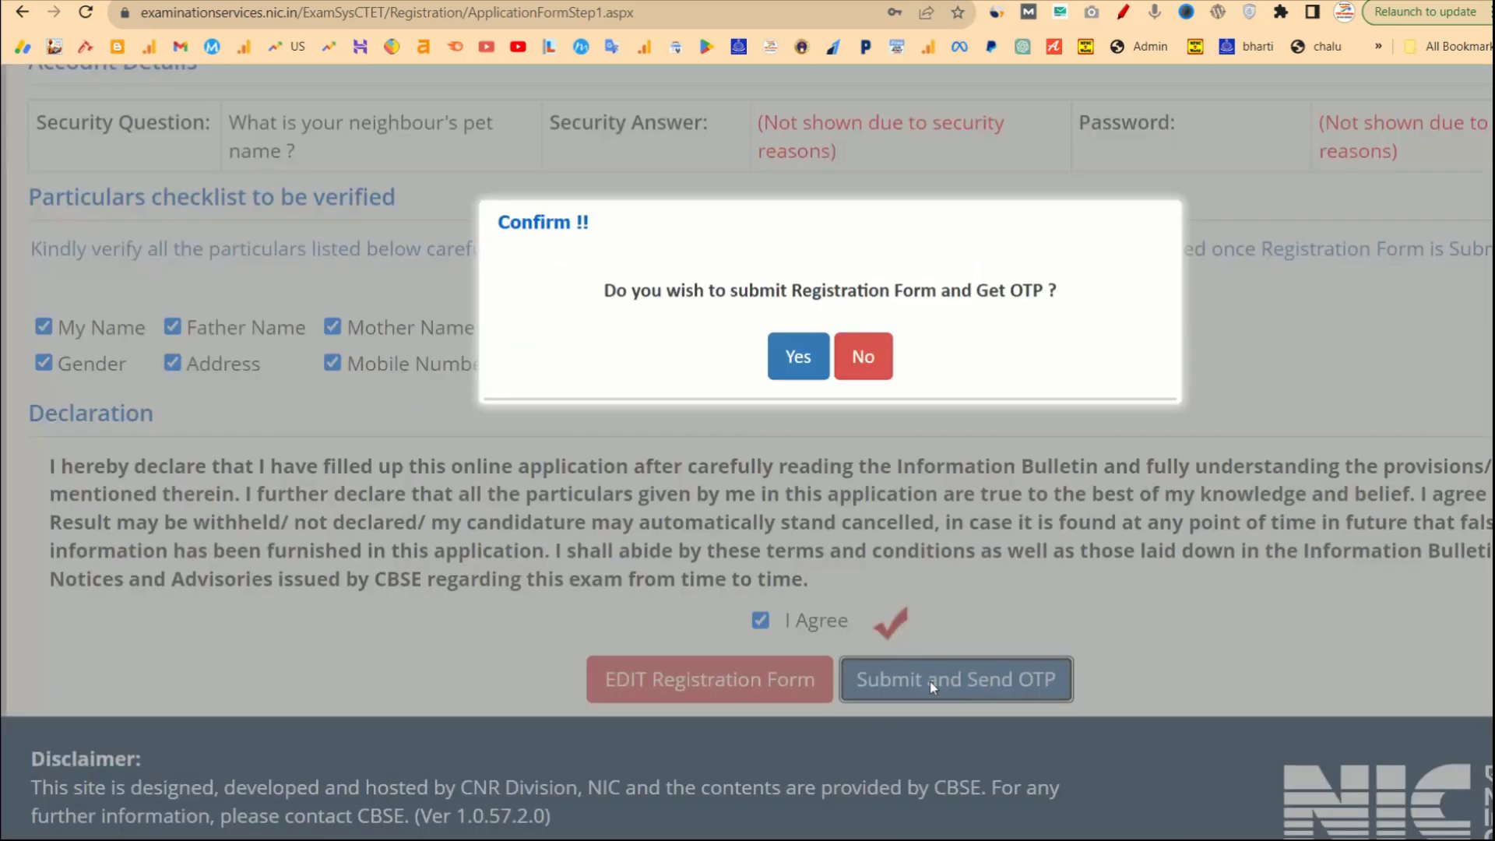
Confirm submission, enter the OTP received on mobile, and submit the registration form.
left_click(799, 358)
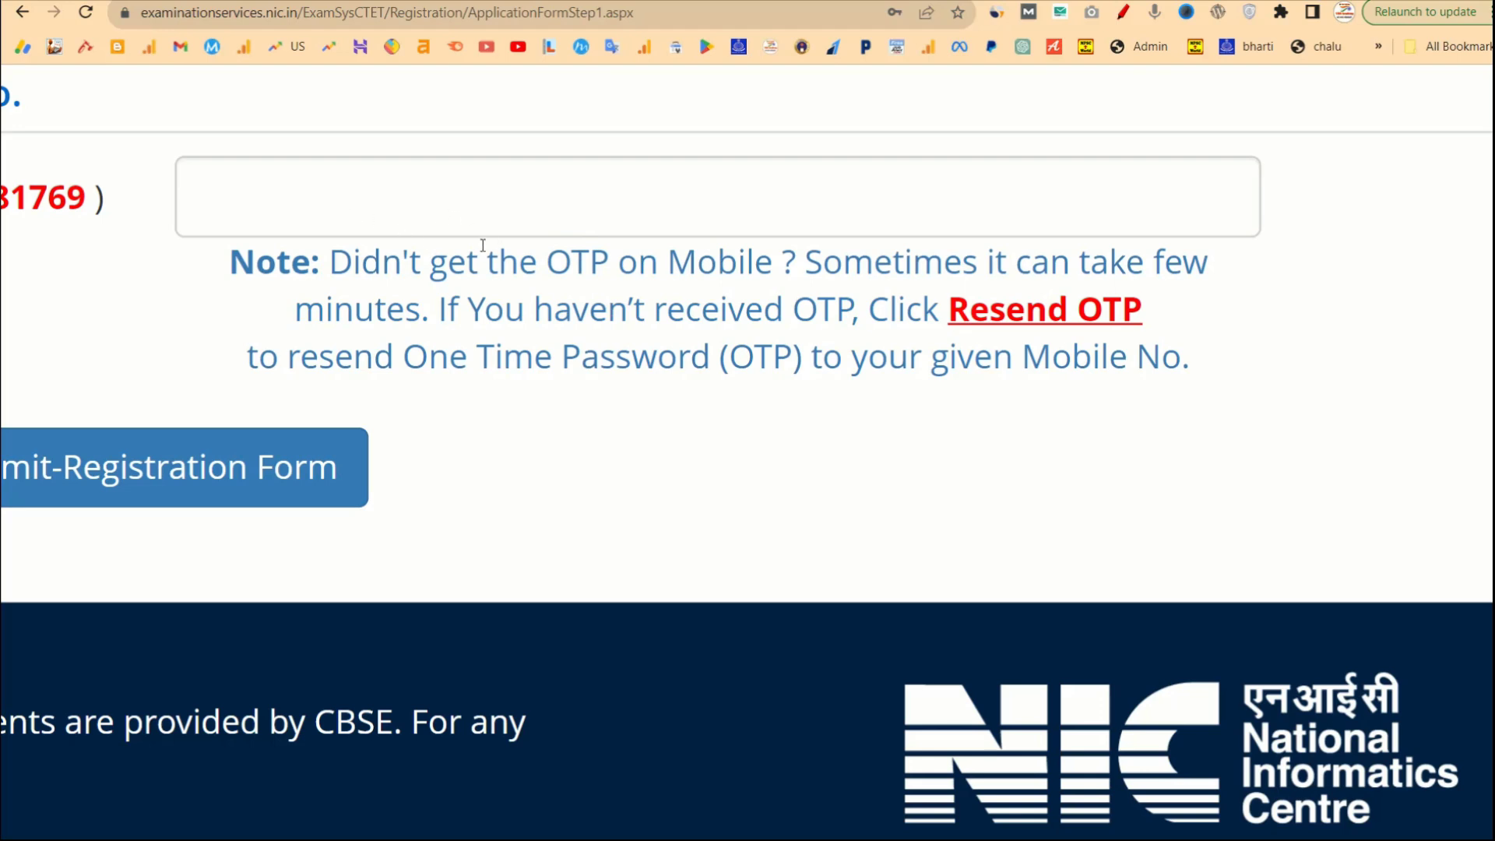
scroll(483, 245, "right", 1)
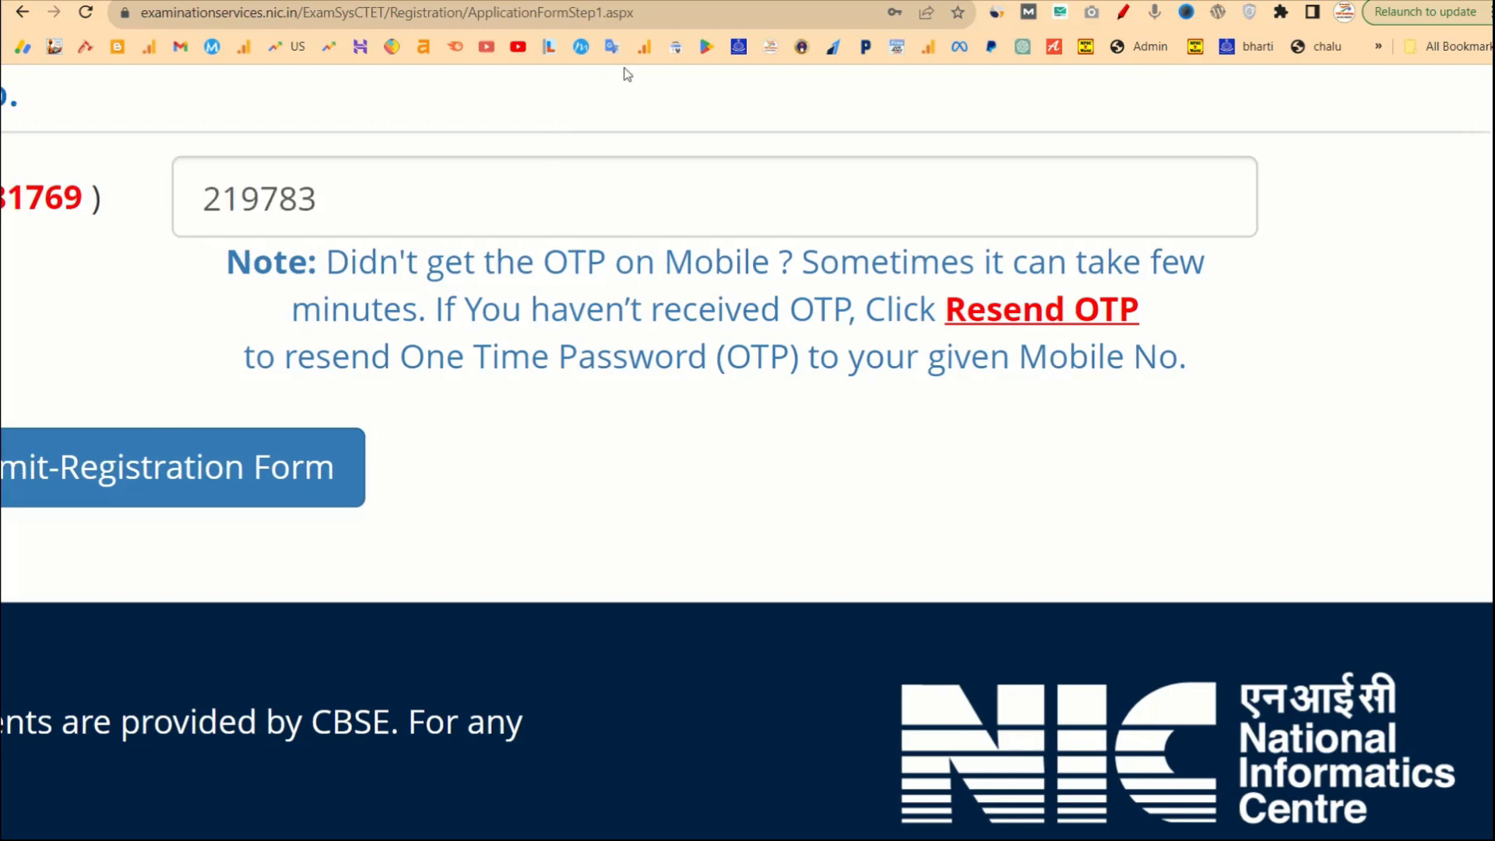
scroll(685, 242, "up", 2)
scroll(687, 263, "up", 1)
scroll(687, 264, "down", 2)
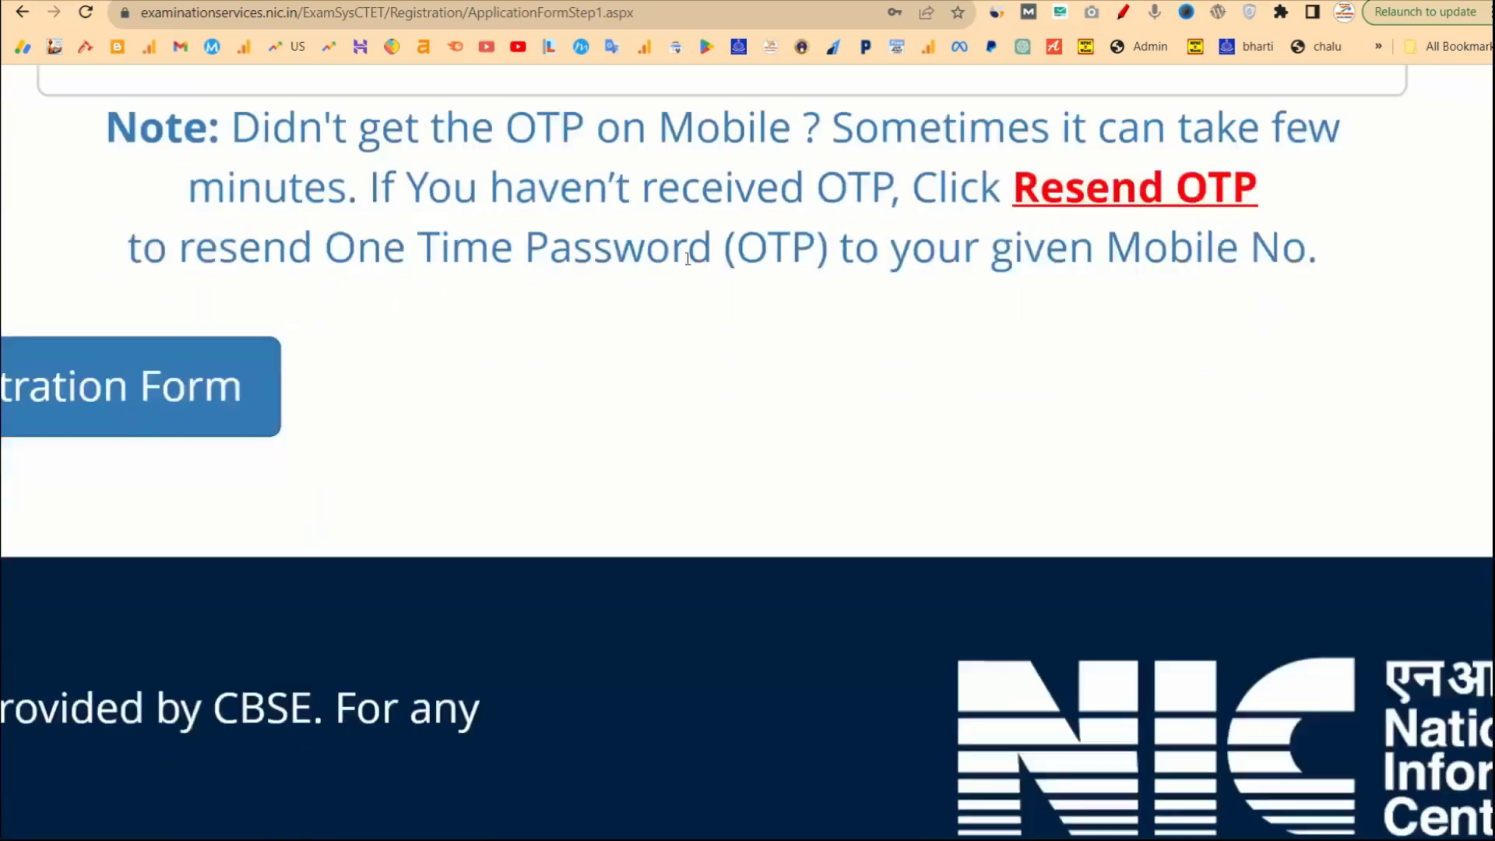
scroll(687, 262, "left", 5)
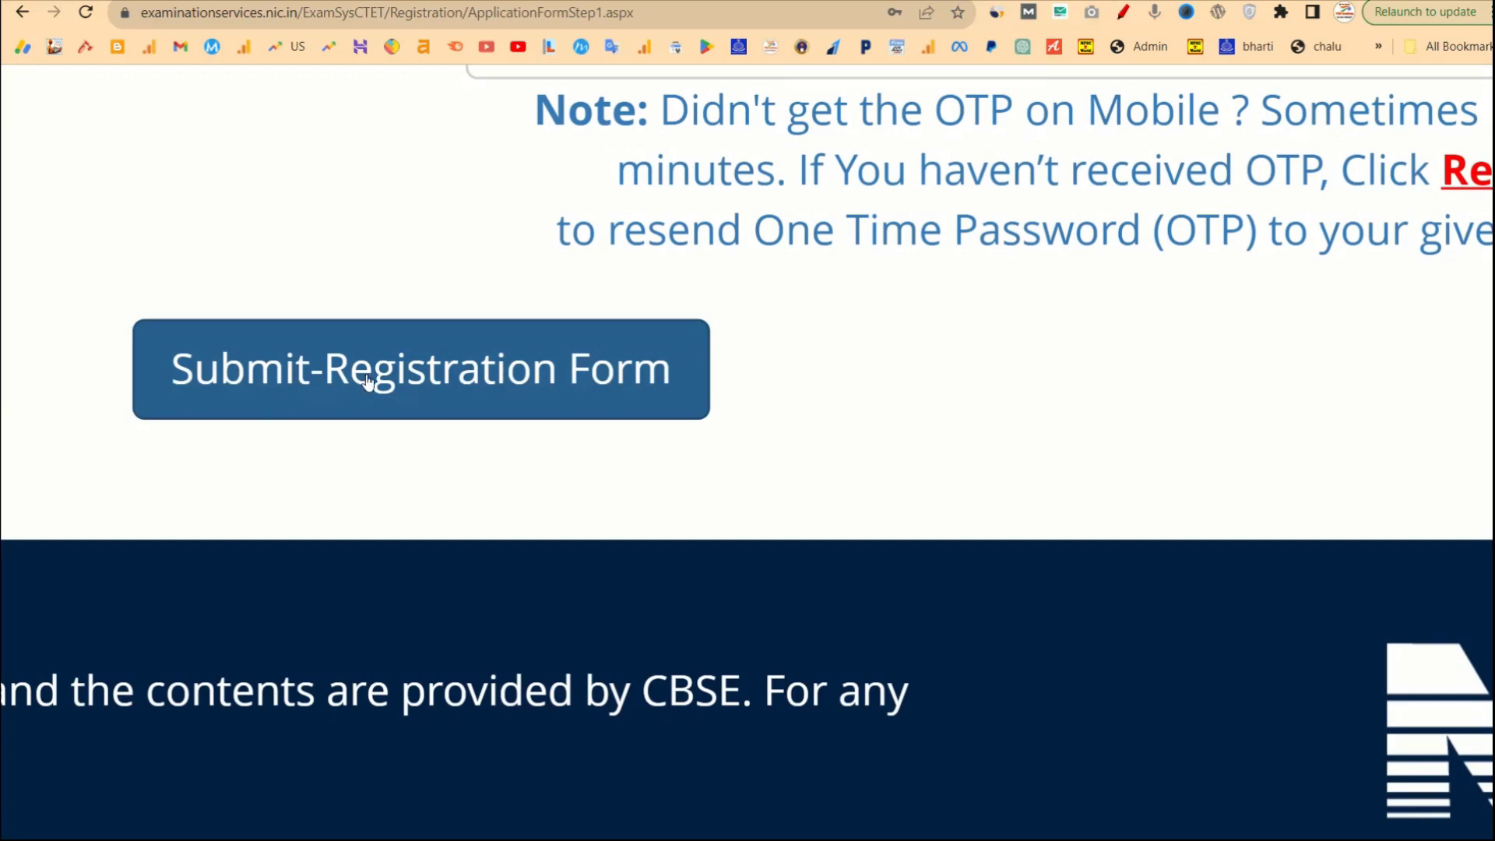
left_click(574, 369)
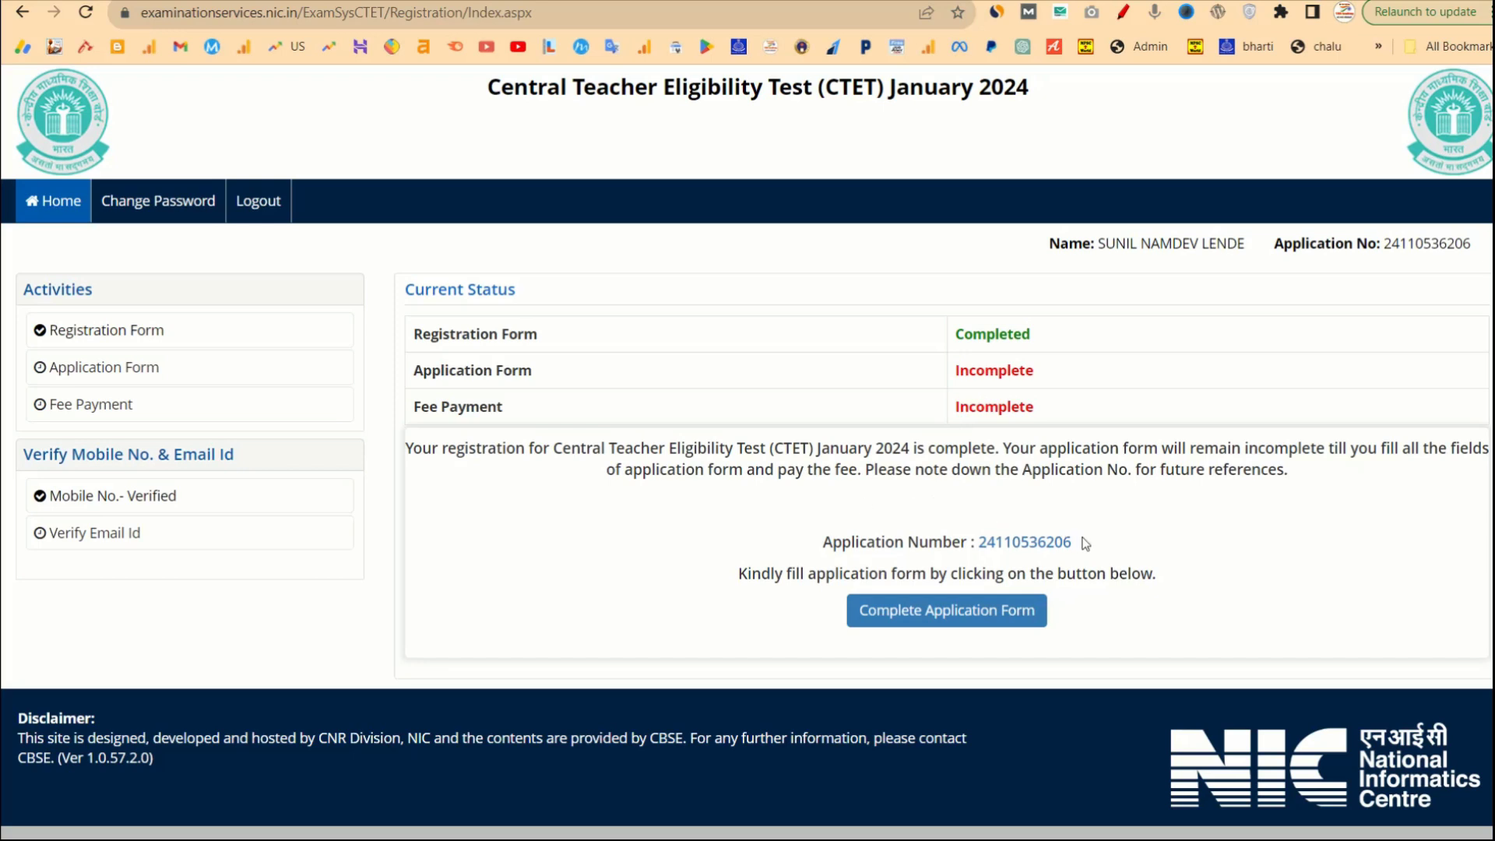
Note the issued application number, start Complete Application Form, and open Personal Details.
left_click_drag(1075, 542, 979, 550)
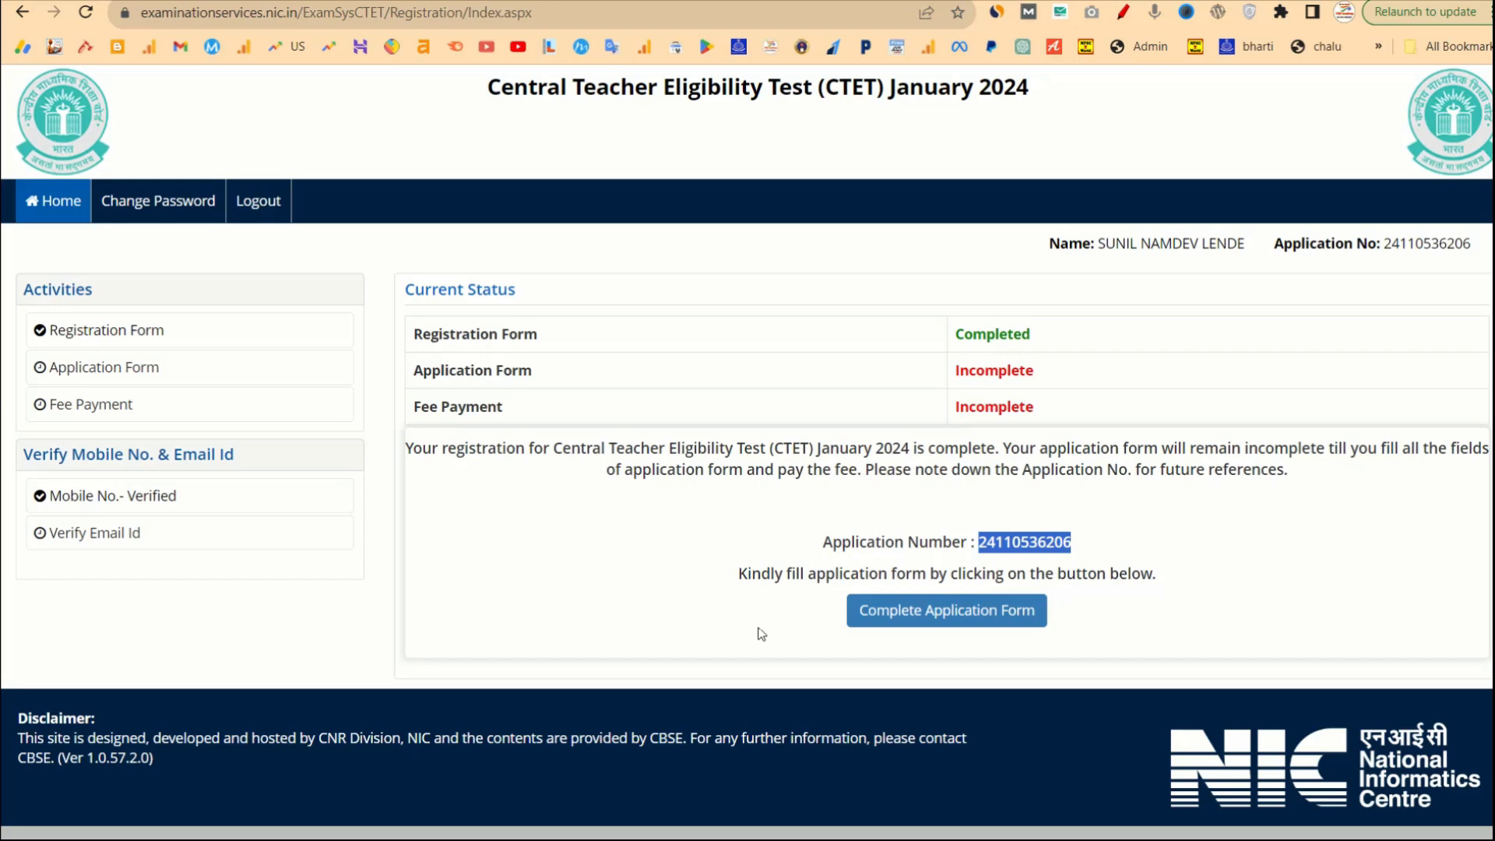
left_click(907, 624)
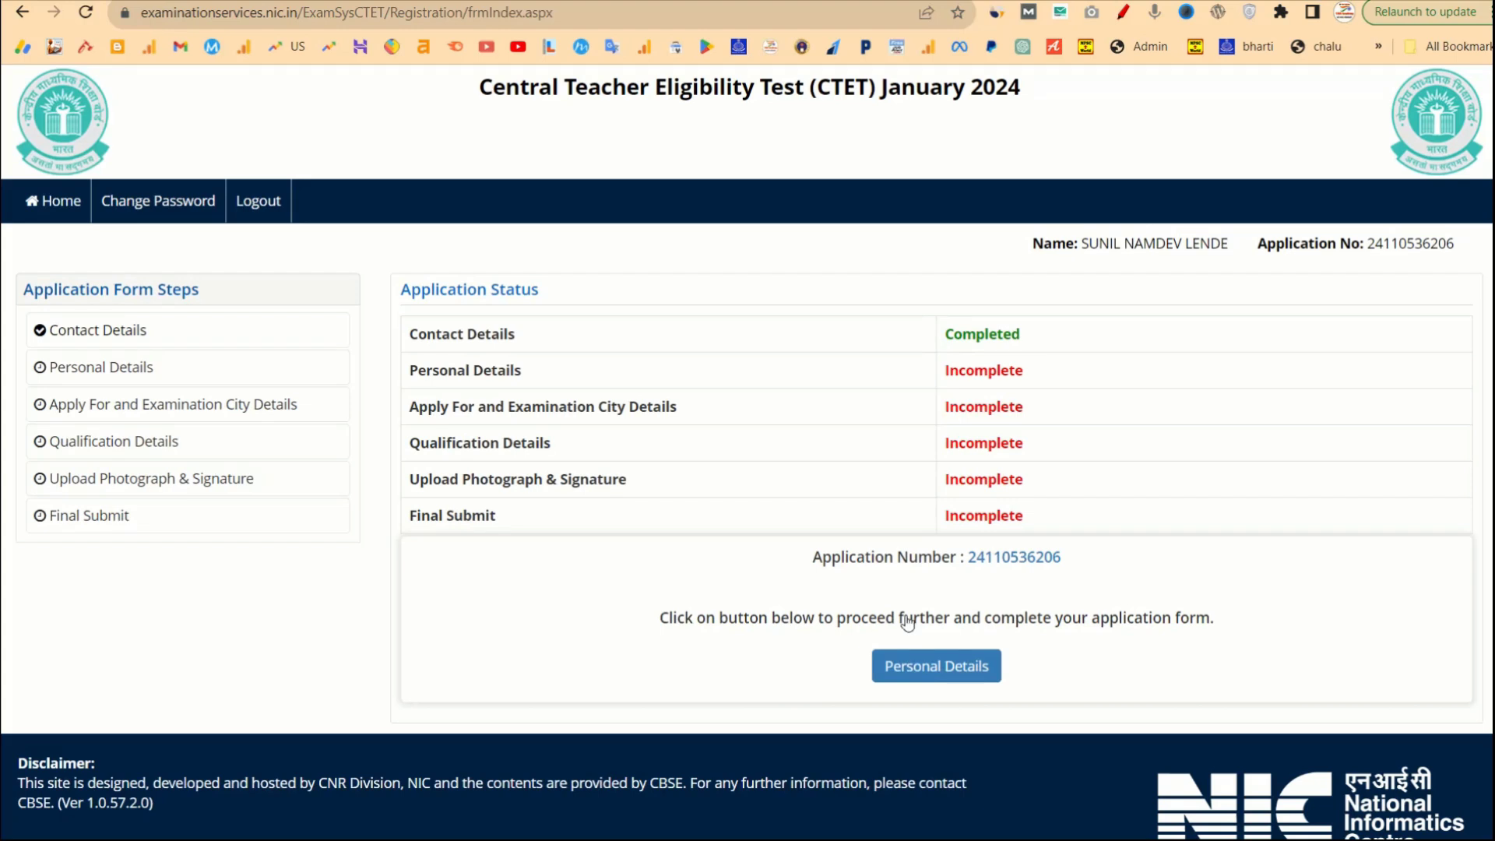
left_click(939, 668)
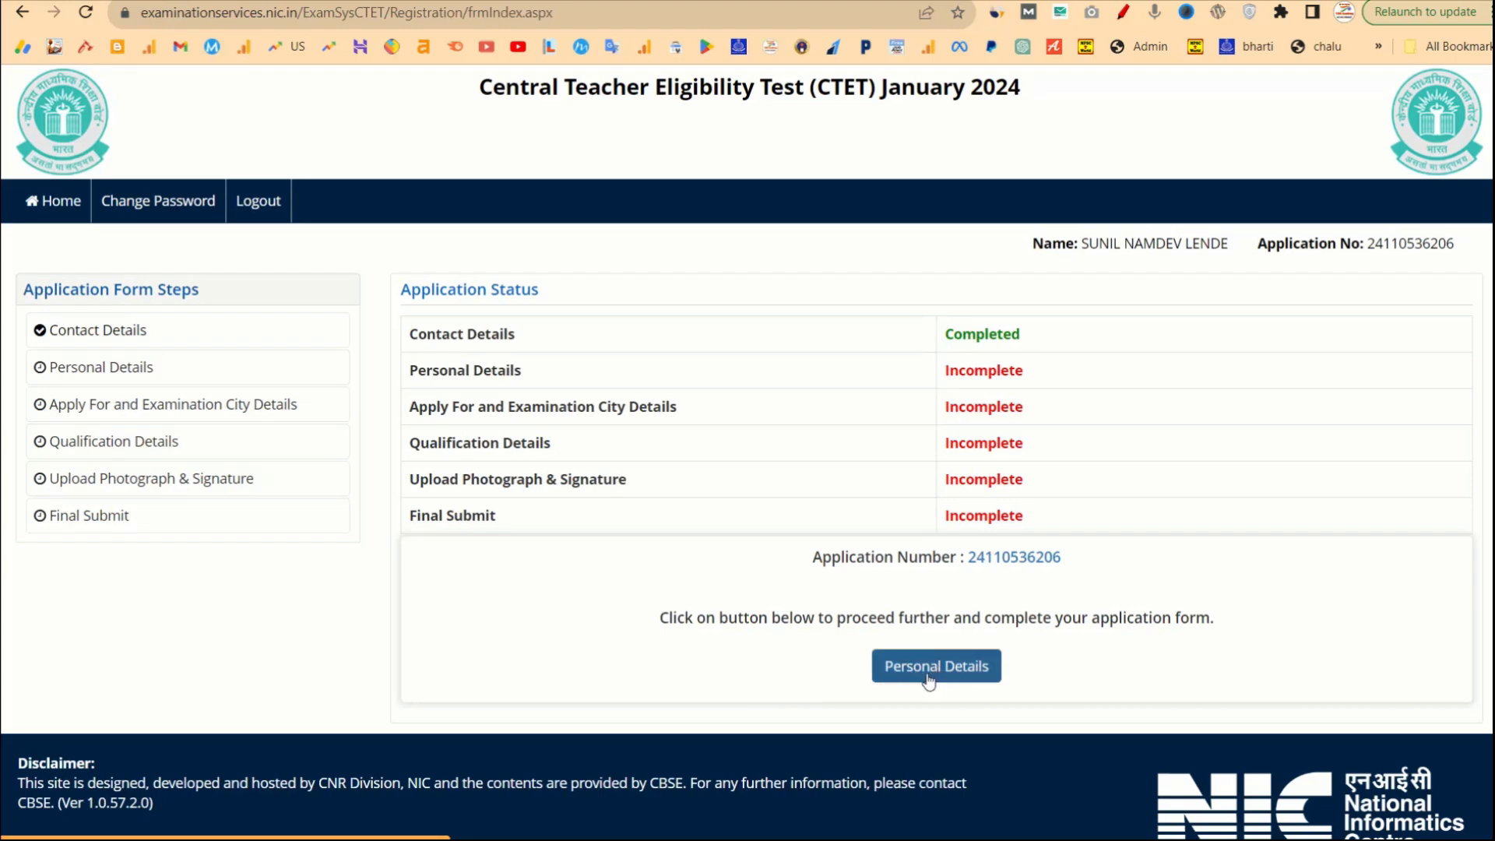
left_click(916, 668)
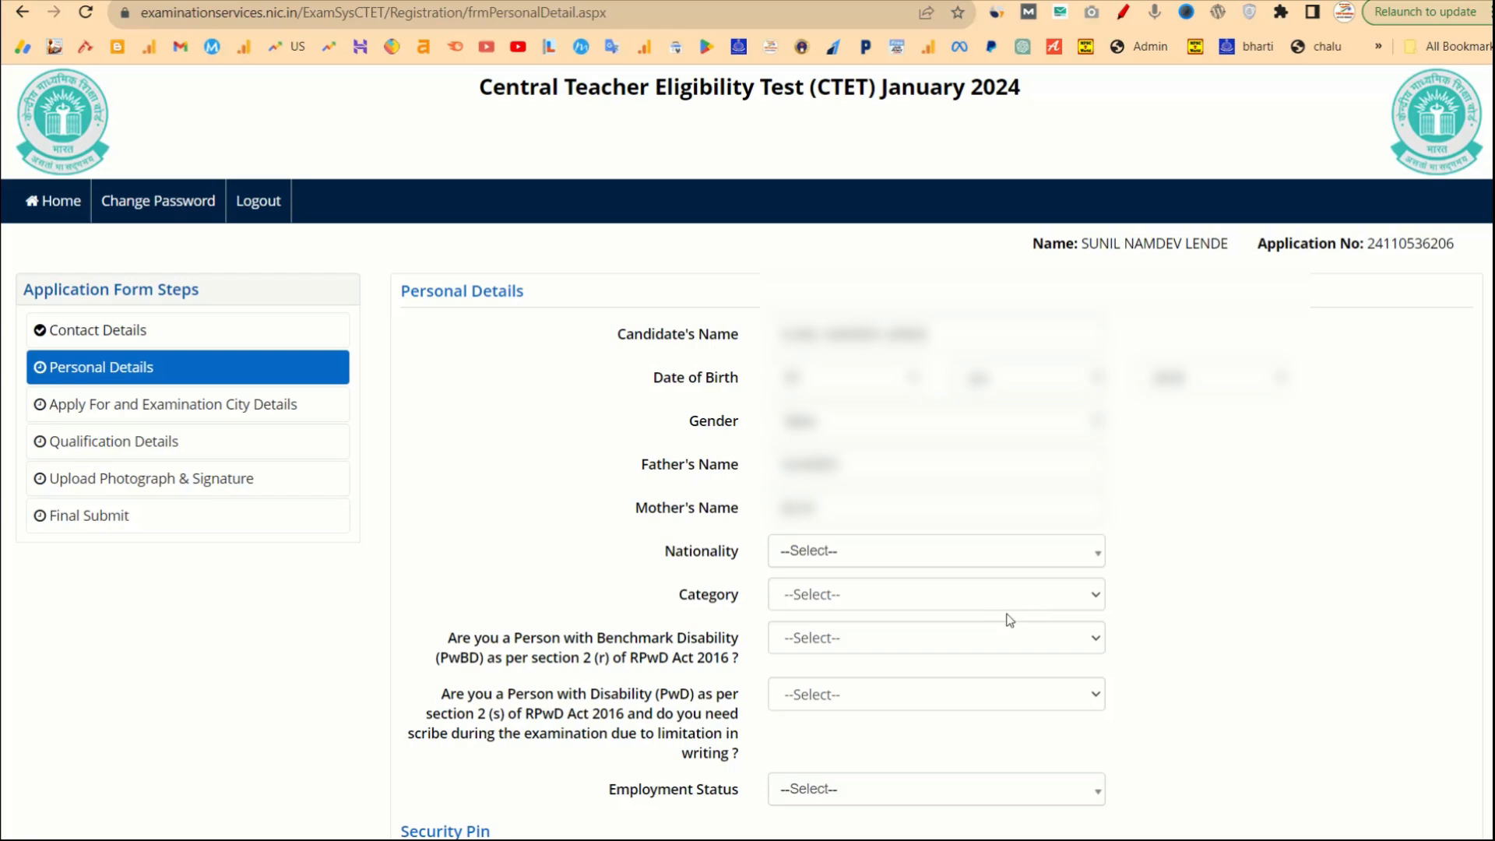
Set nationality to Indian and category to SC, and answer No to both disability questions.
left_click(856, 569)
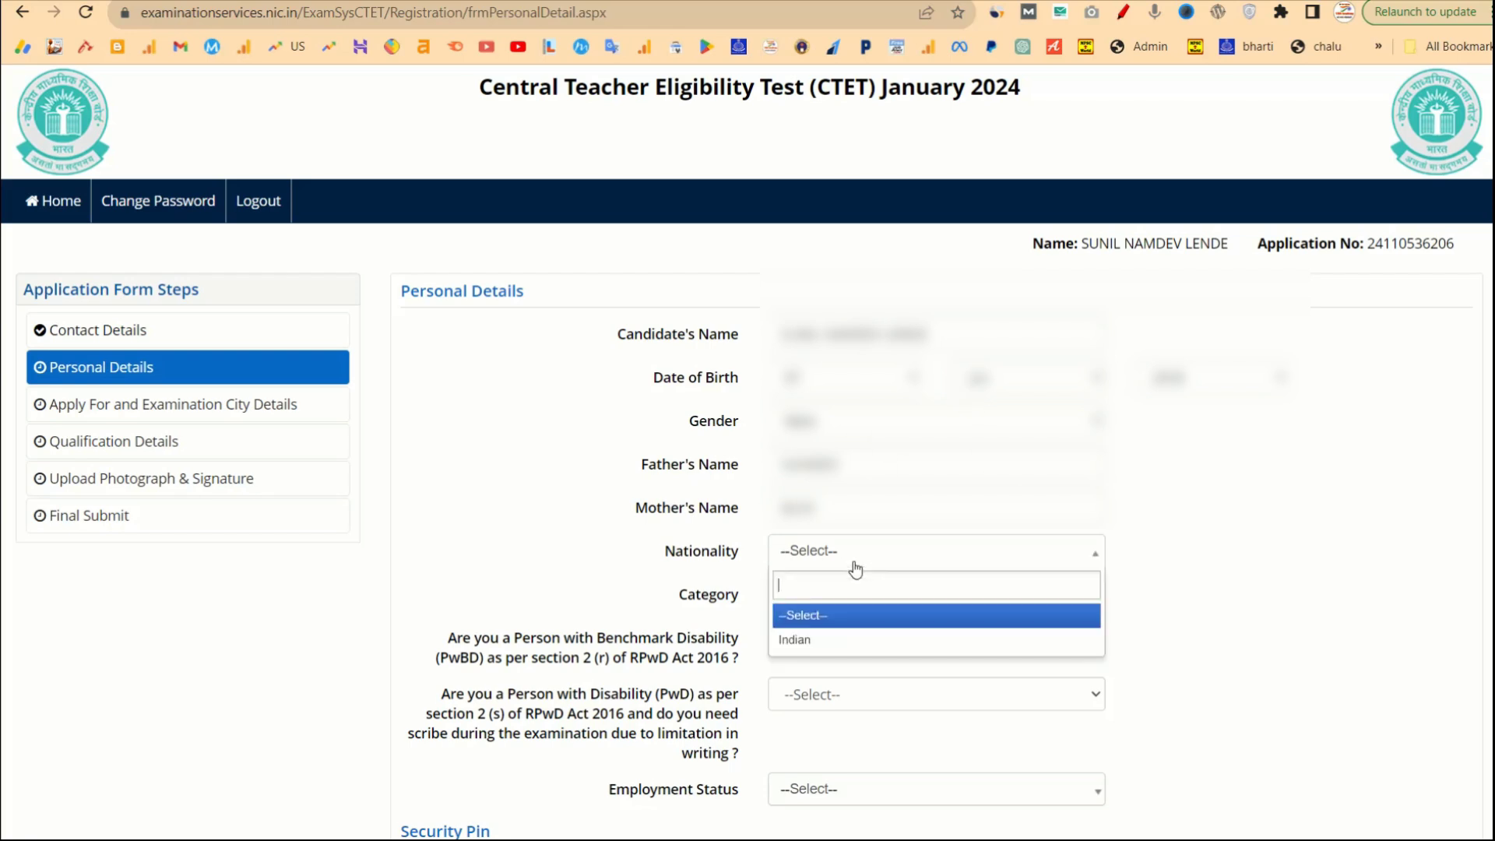
left_click(795, 642)
left_click(910, 589)
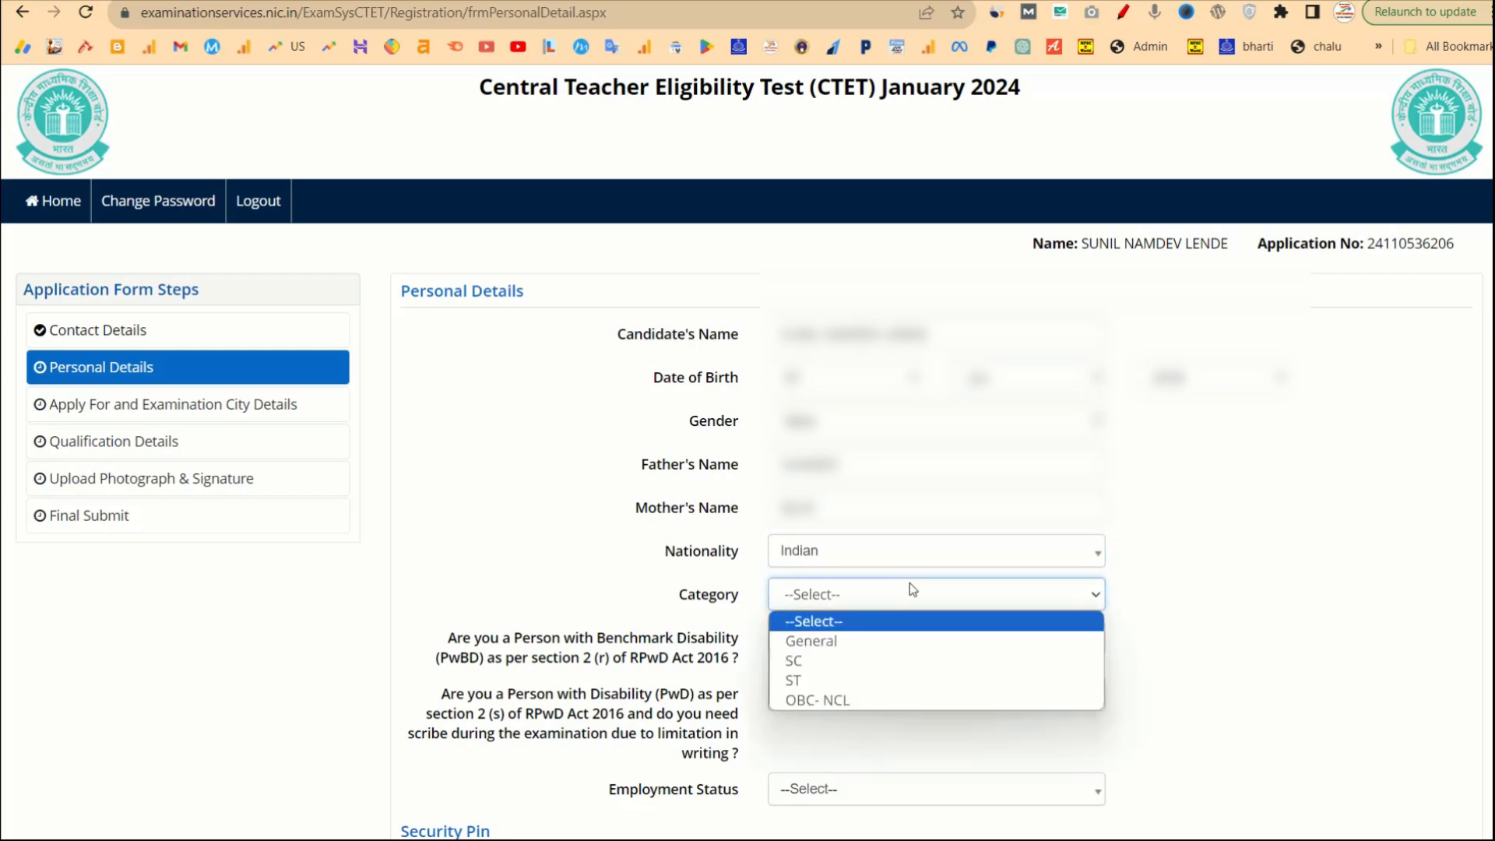
left_click(806, 661)
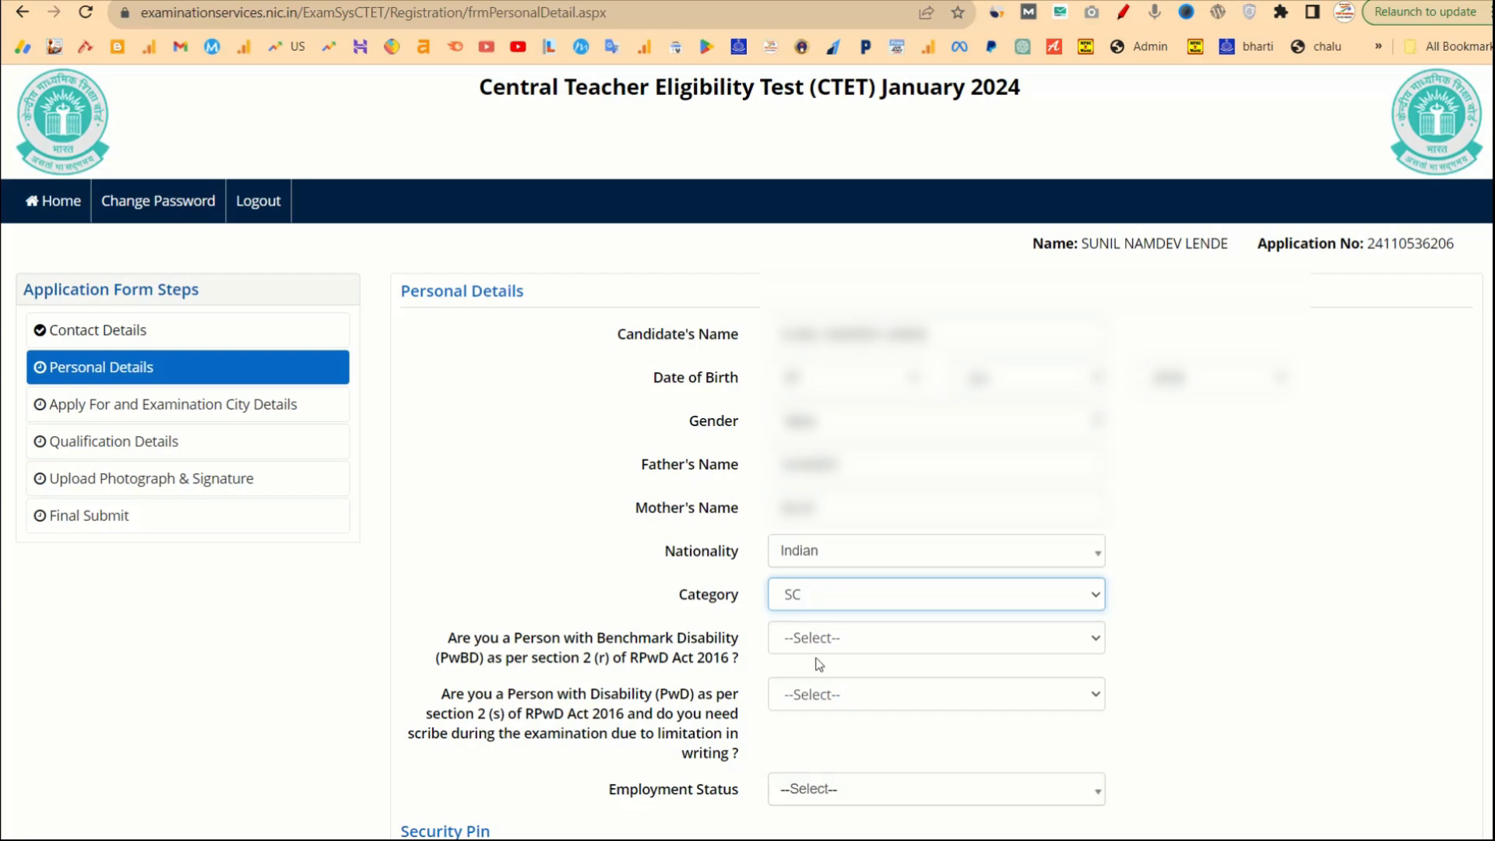
left_click(825, 647)
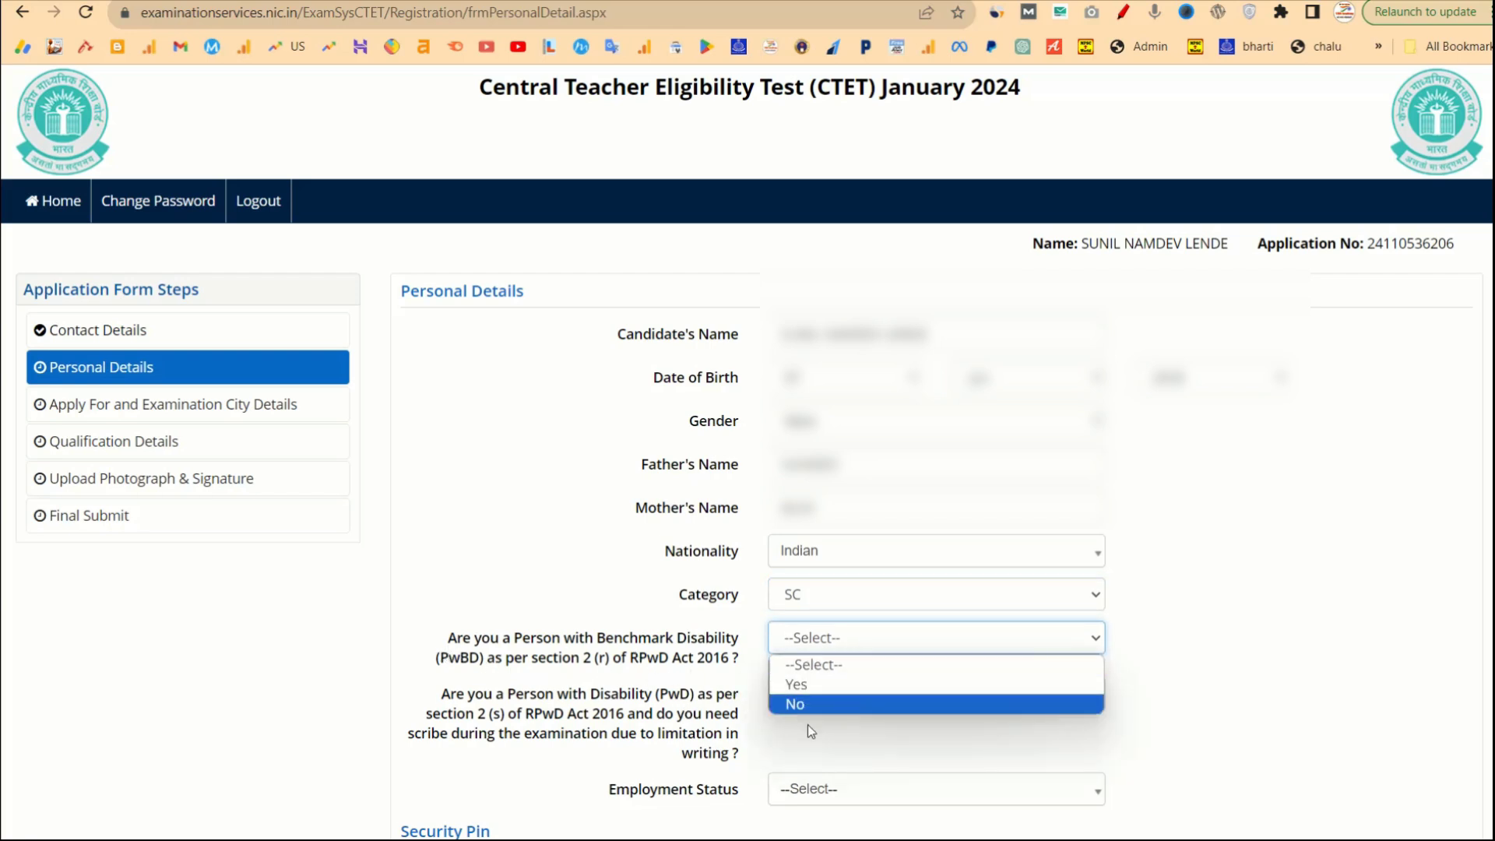
left_click(823, 703)
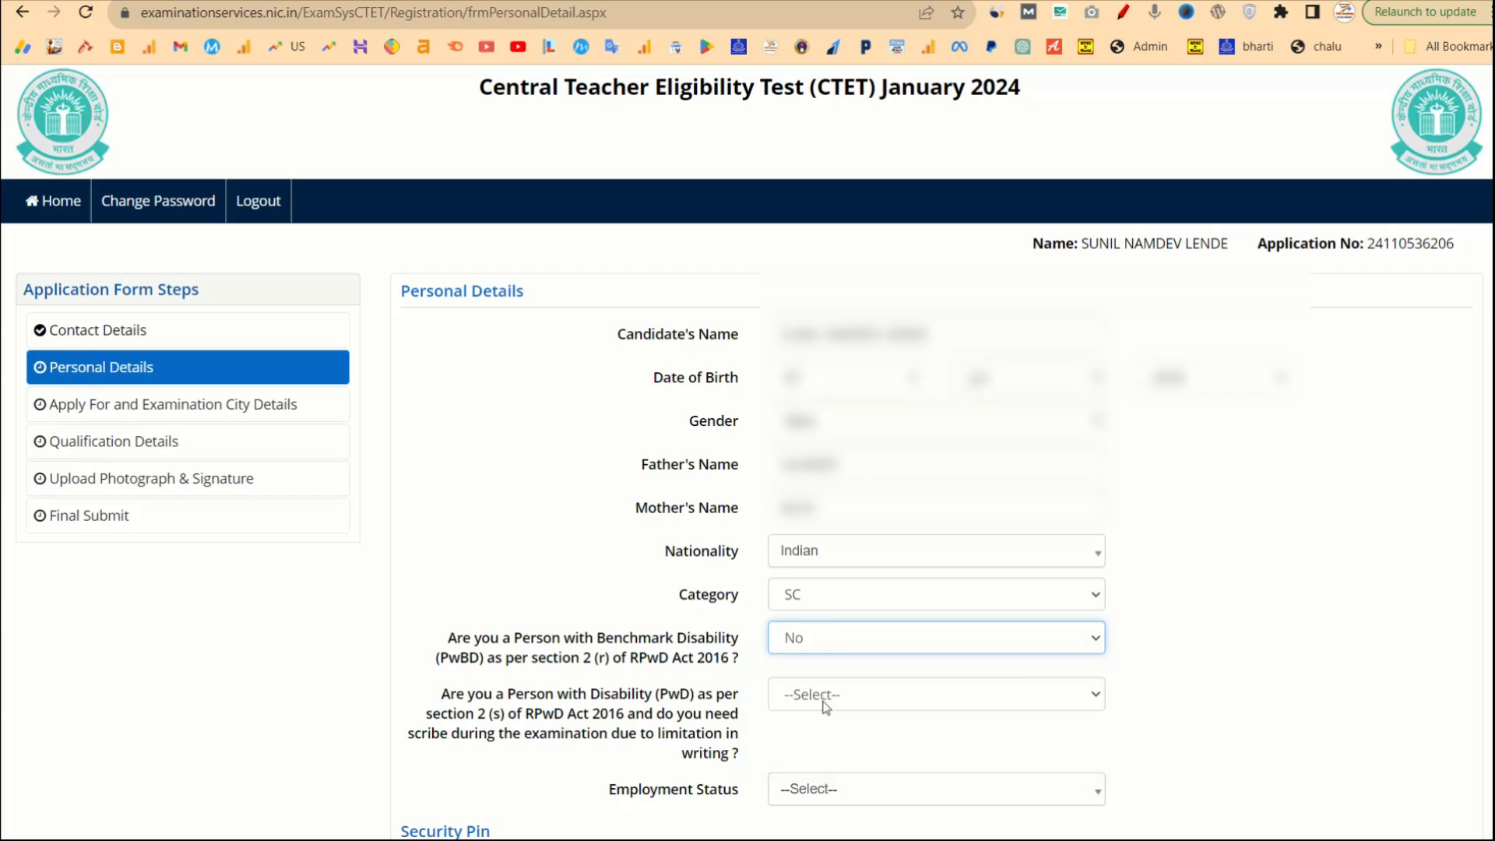
left_click(841, 701)
left_click(823, 706)
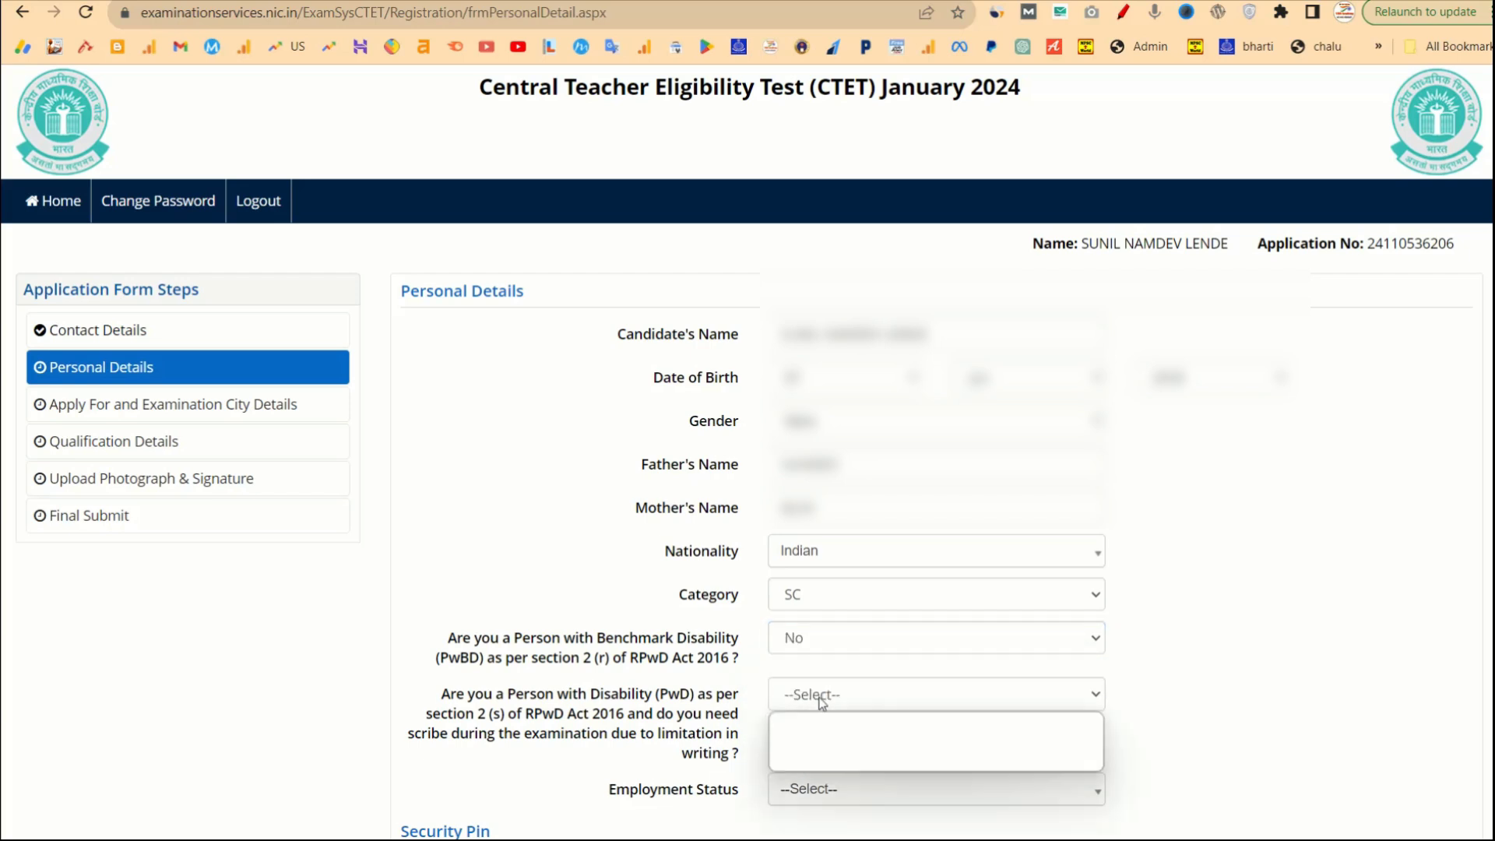
left_click(796, 760)
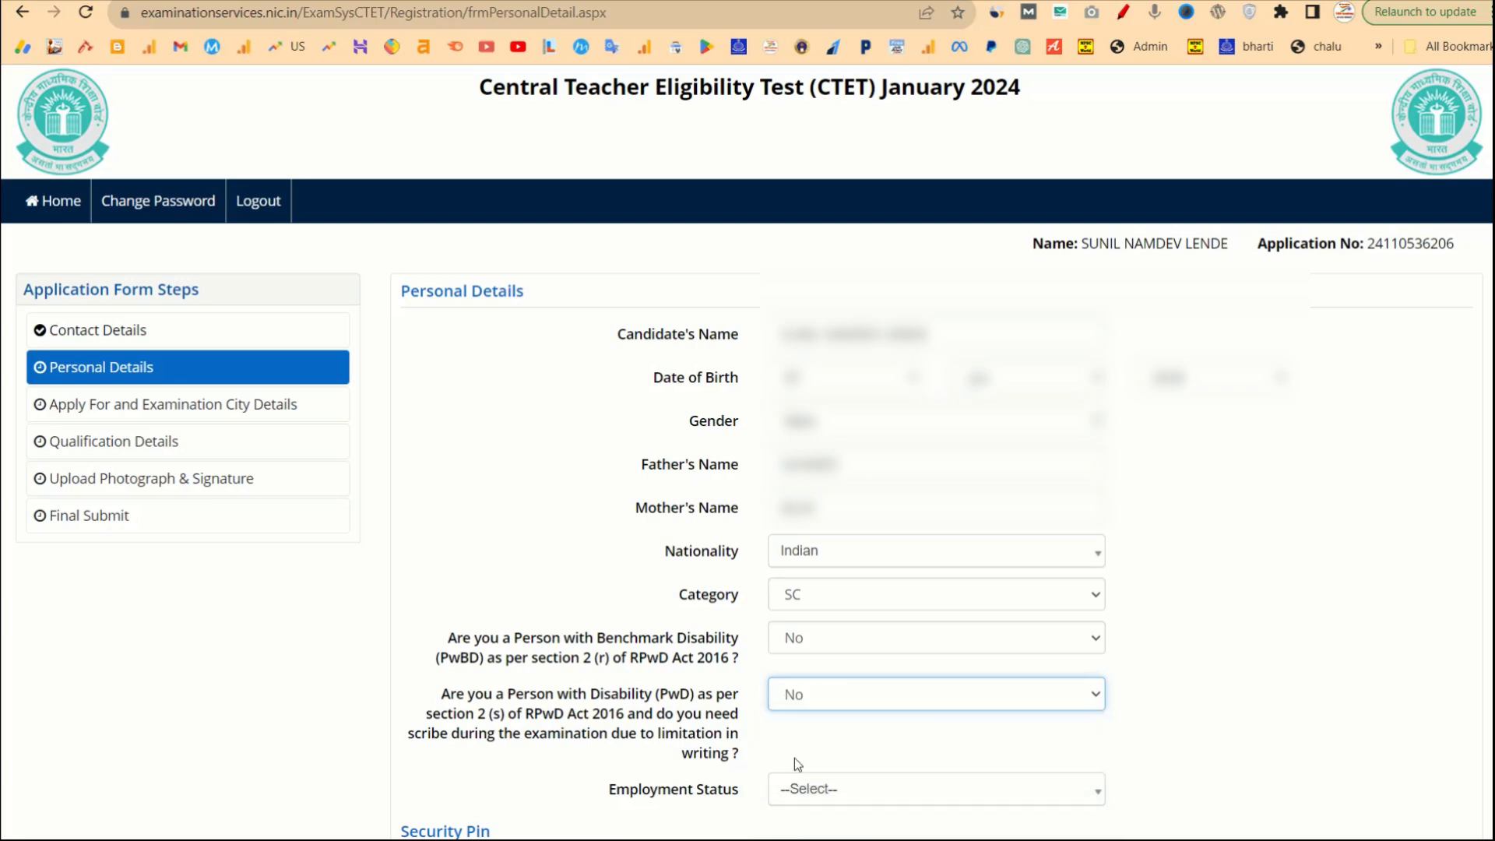
left_click_drag(742, 757, 436, 704)
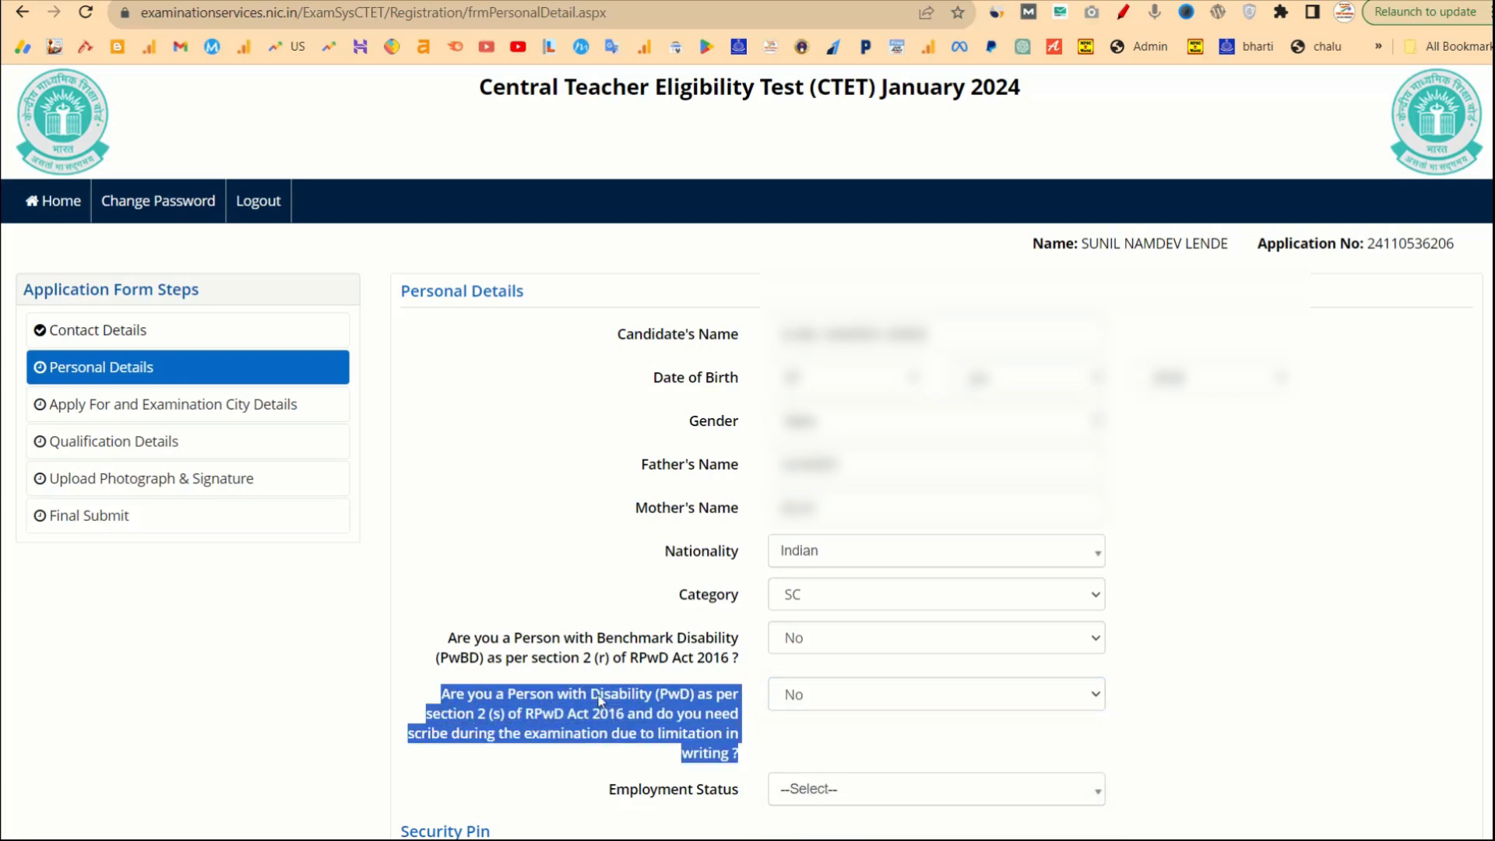
left_click(868, 745)
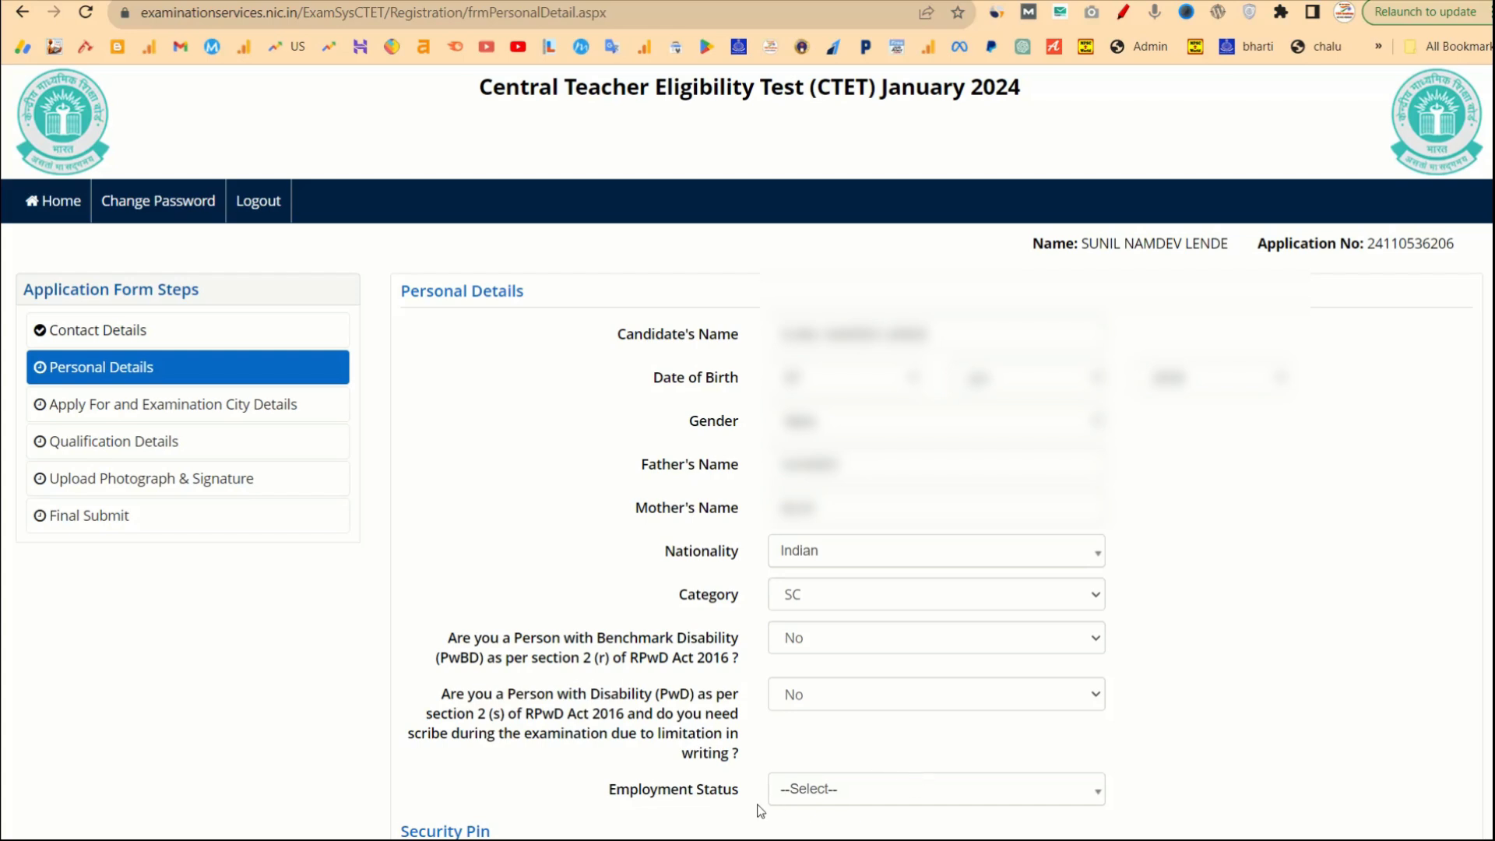
Set employment status to Not Employed, then save and confirm the personal details section.
left_click(819, 794)
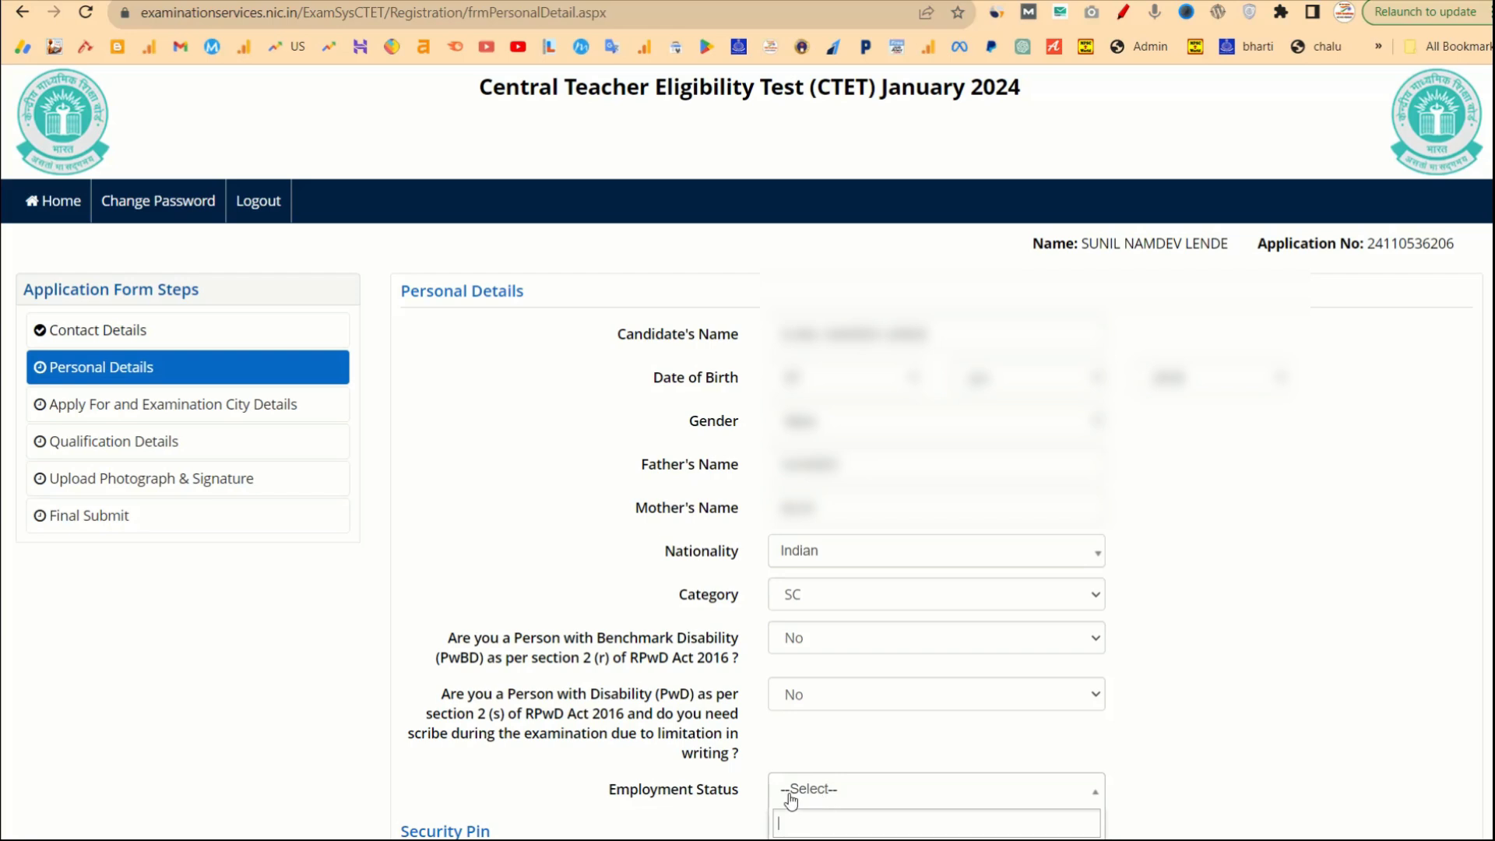
left_click(709, 813)
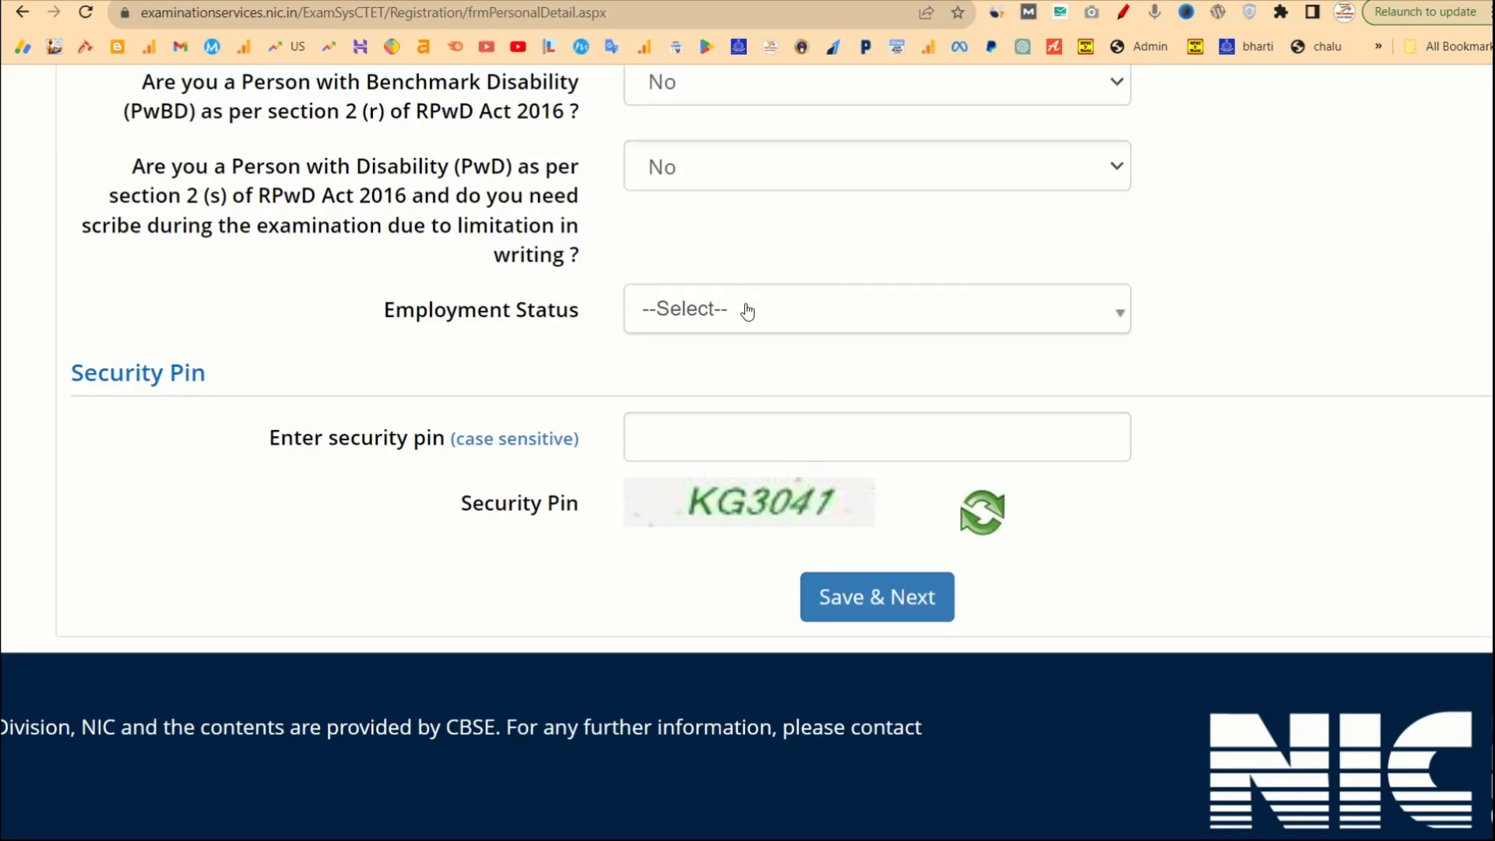
left_click(748, 312)
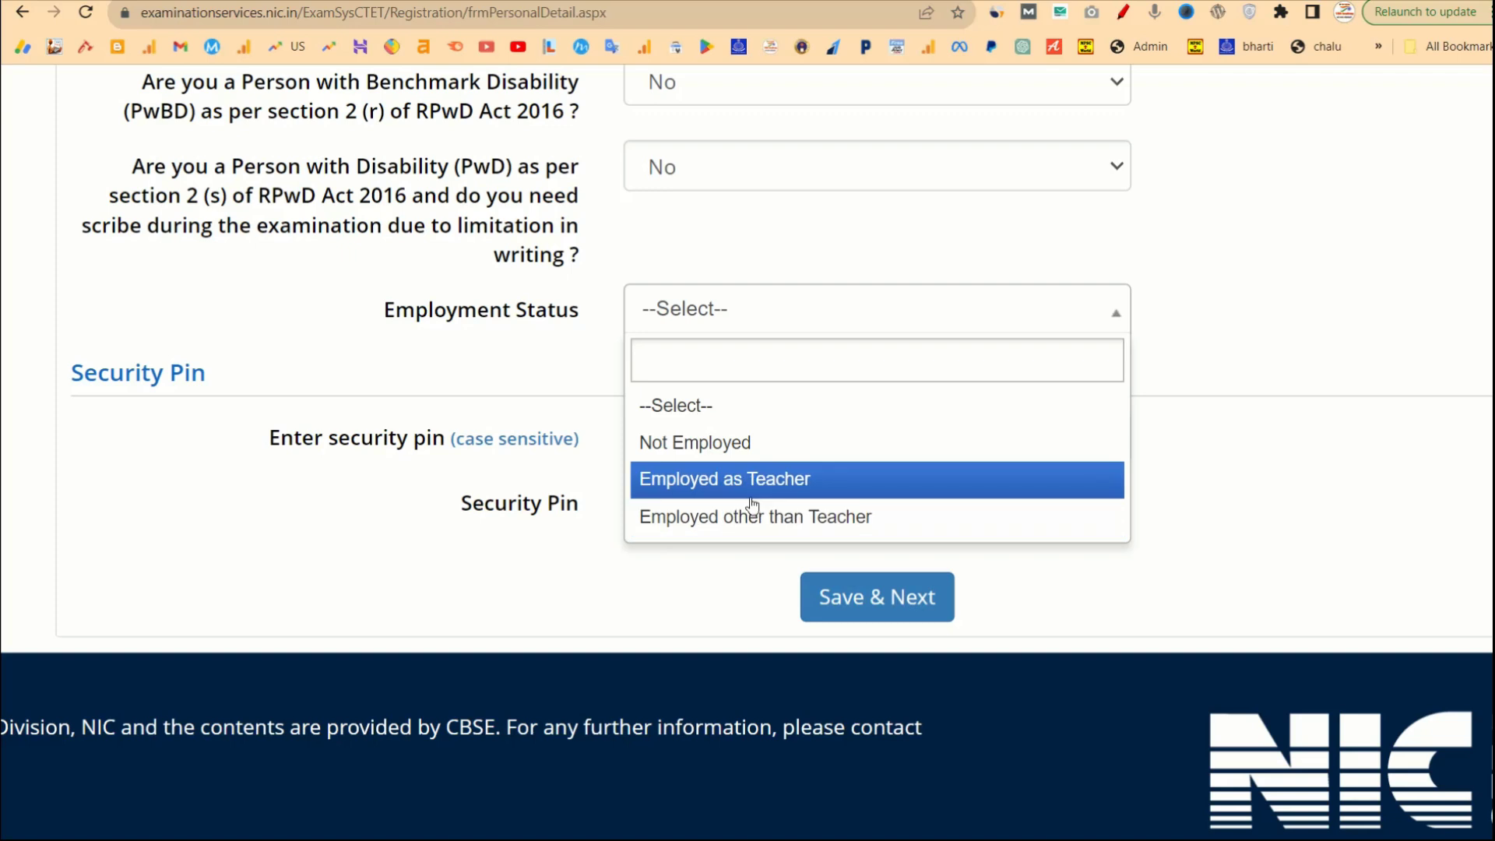
left_click(707, 477)
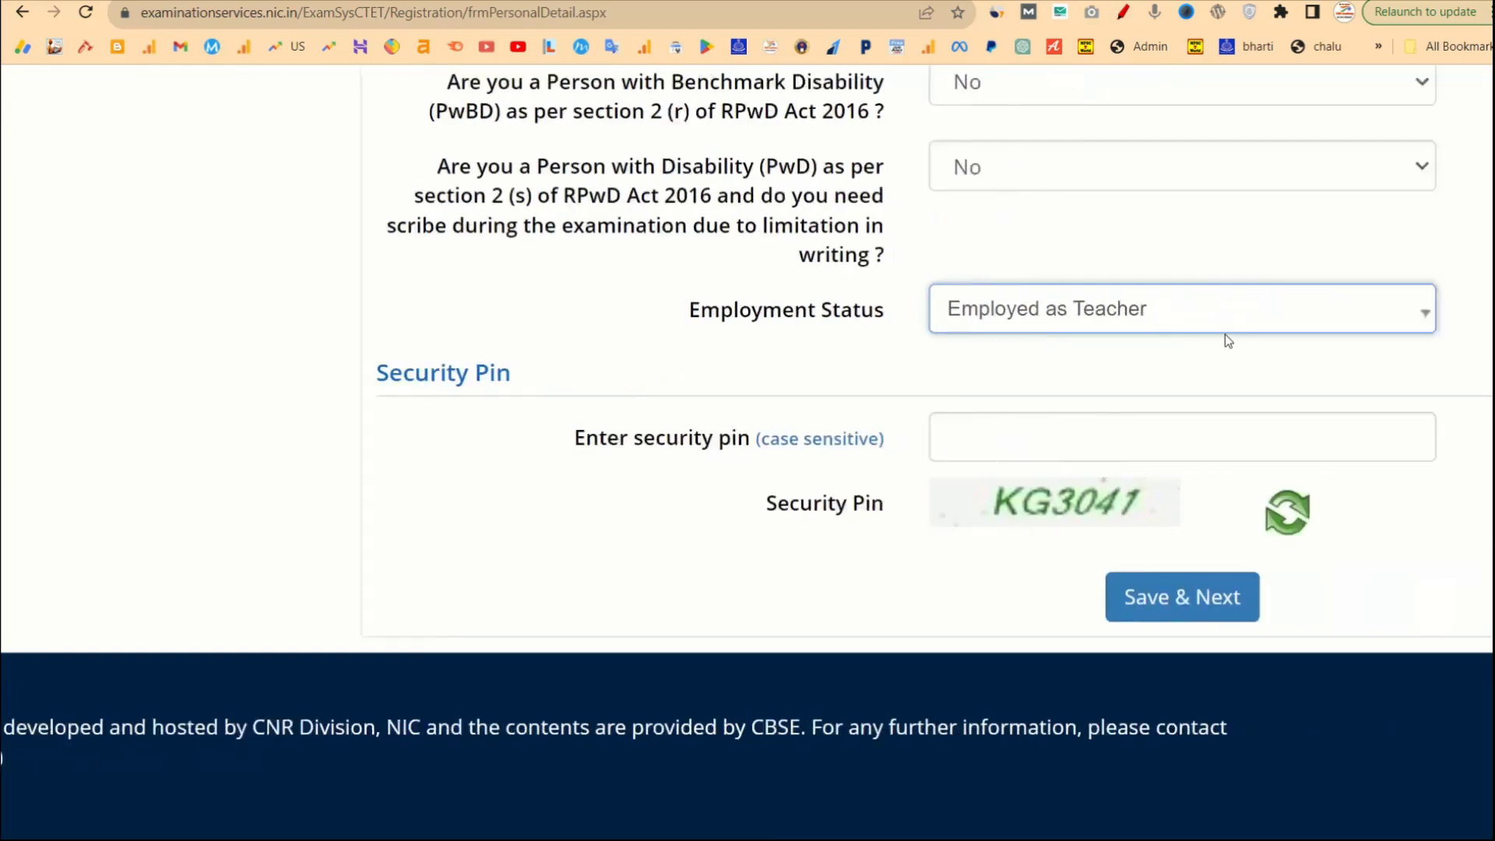
left_click(1111, 332)
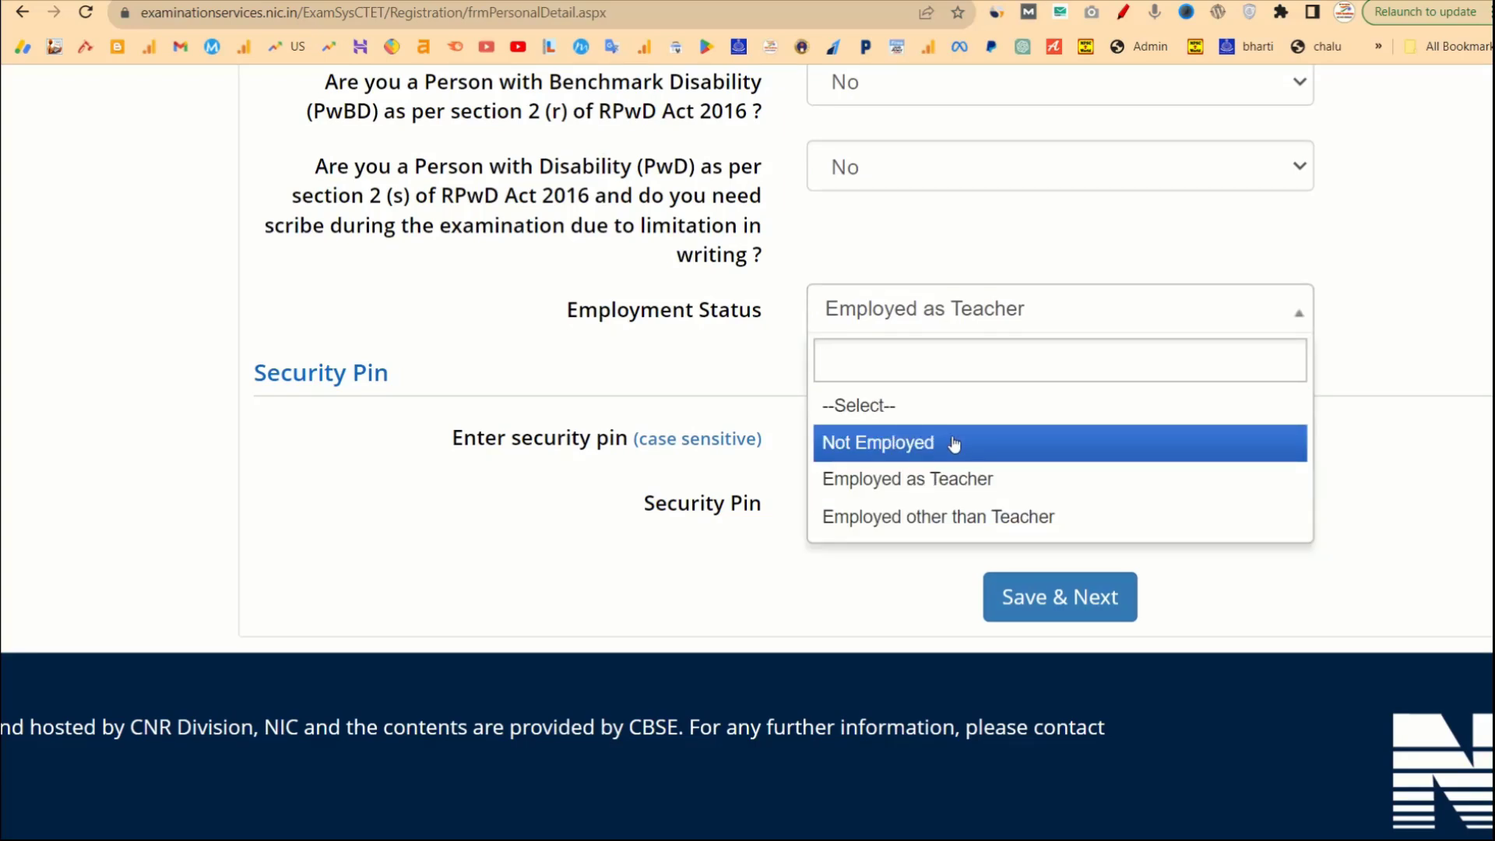
left_click(951, 444)
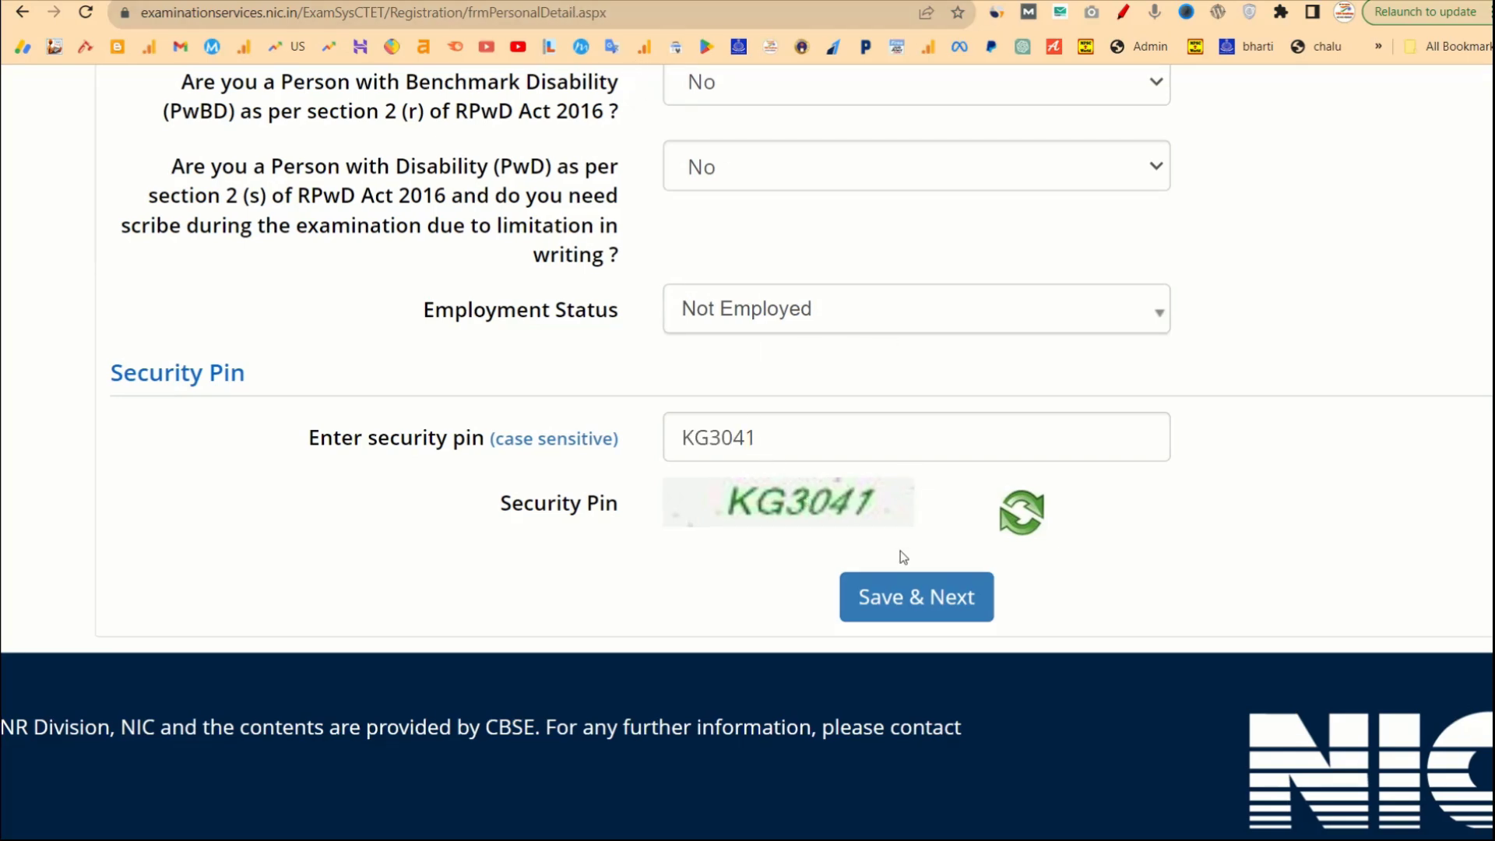
left_click(888, 600)
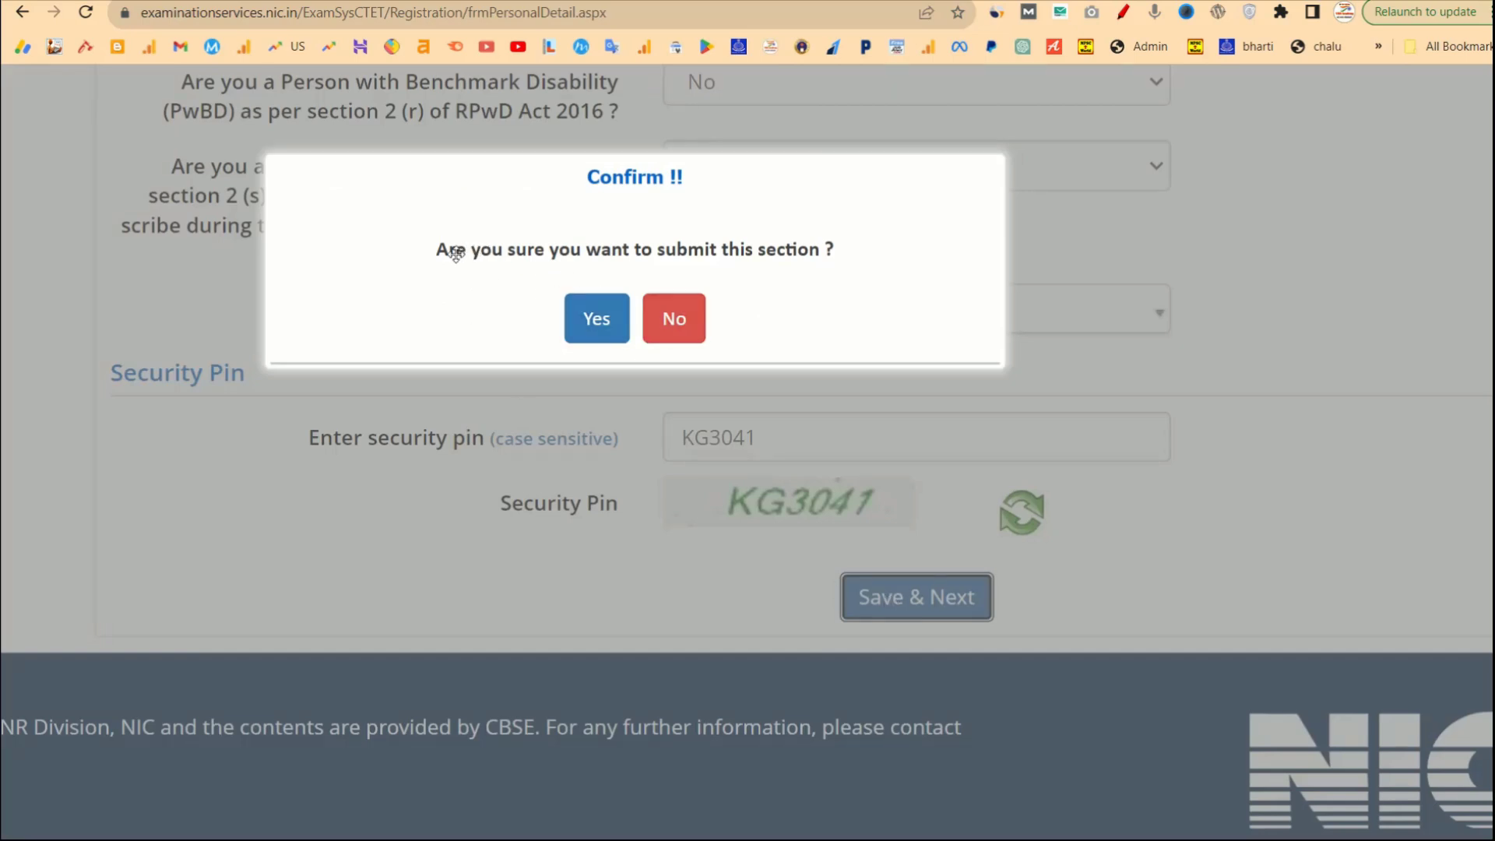
left_click(589, 321)
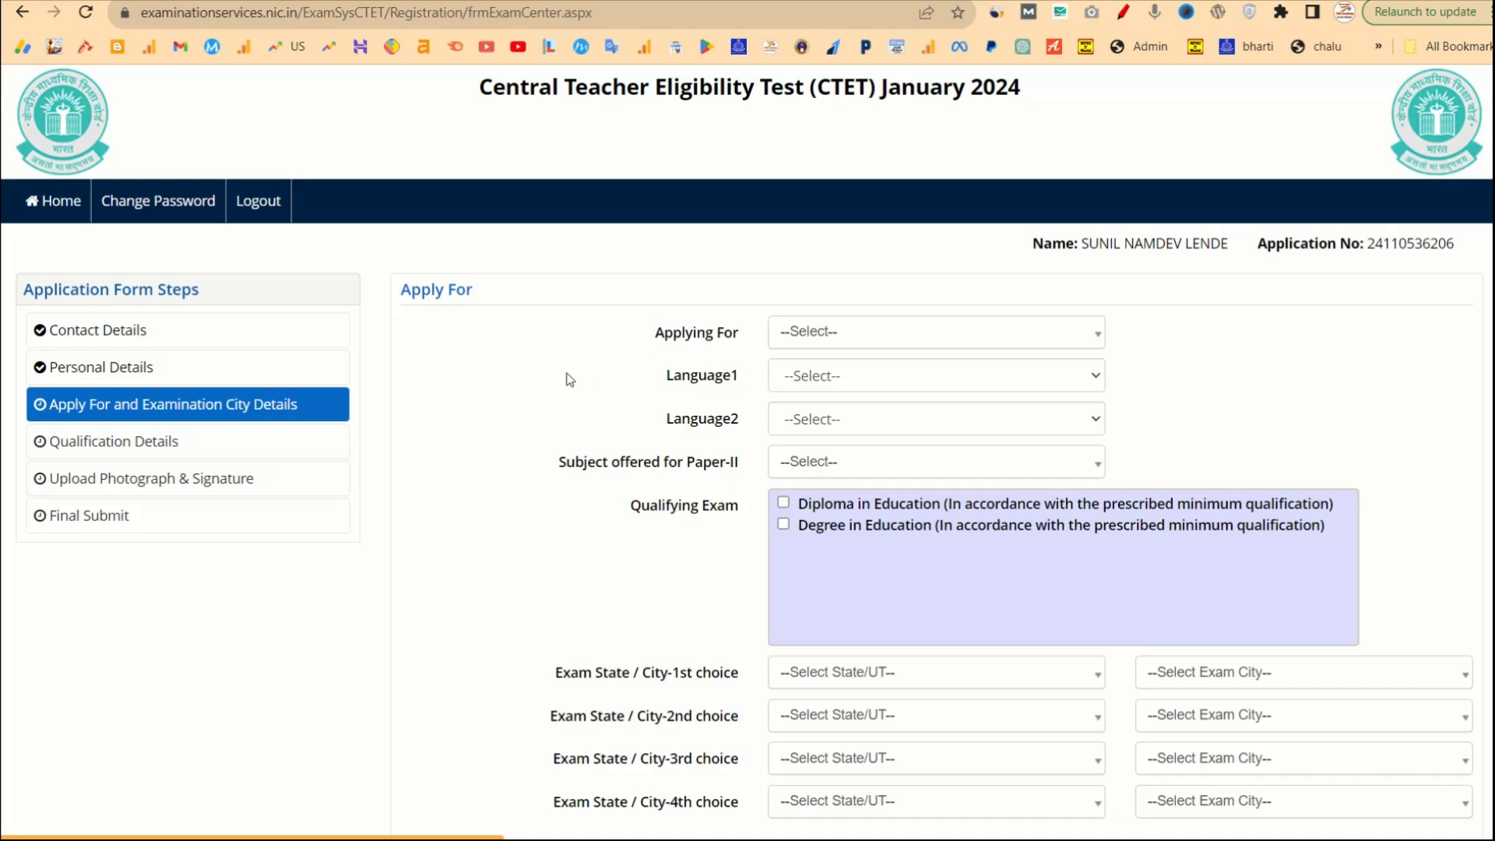
Choose Paper-I (Class I-V) under Applying For, and pick Marathi for both Language1 and Language2.
left_click(798, 337)
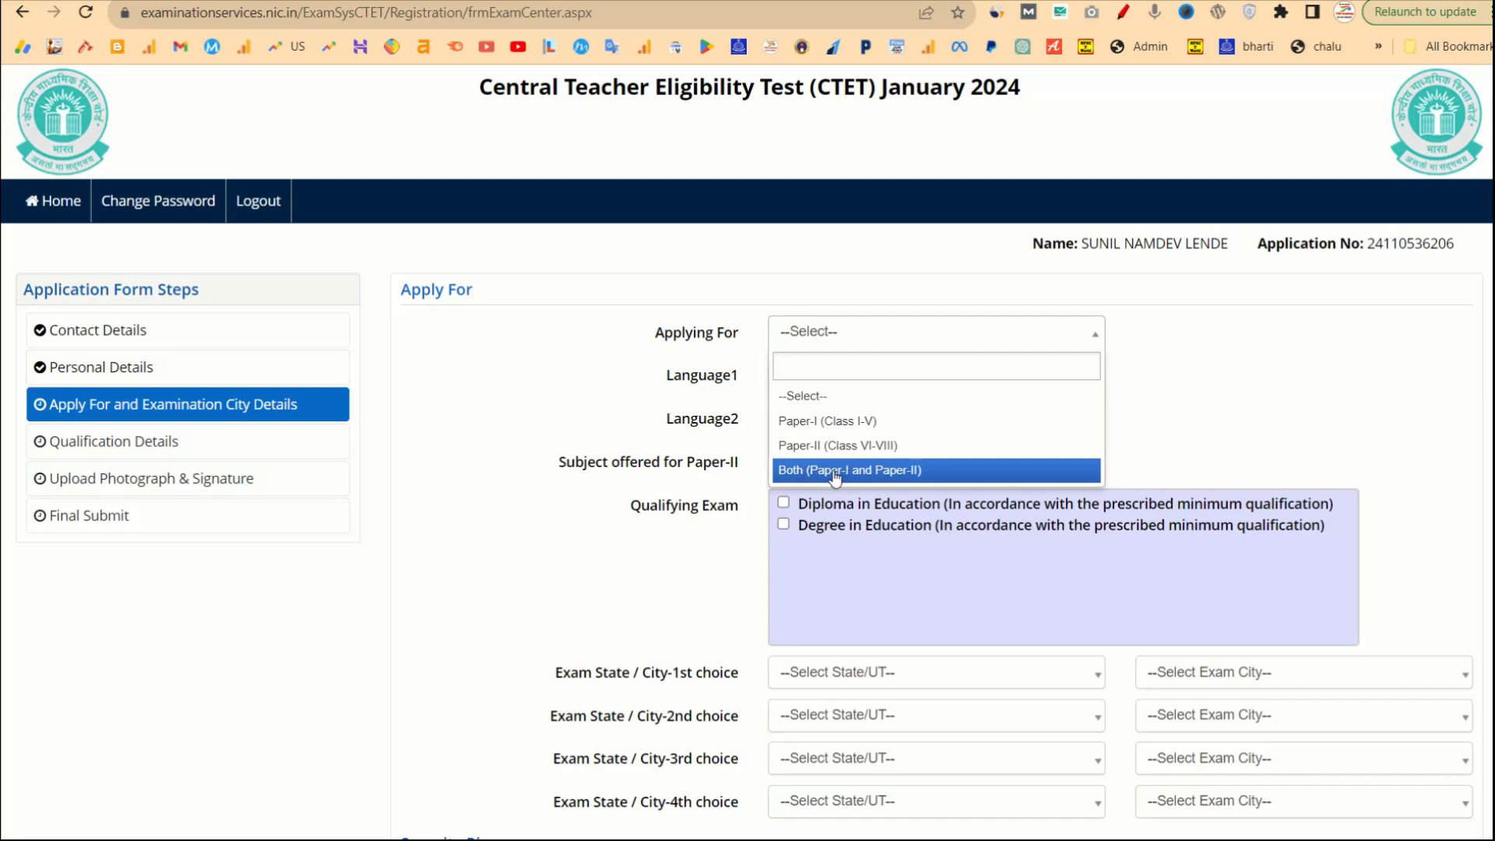
left_click(834, 428)
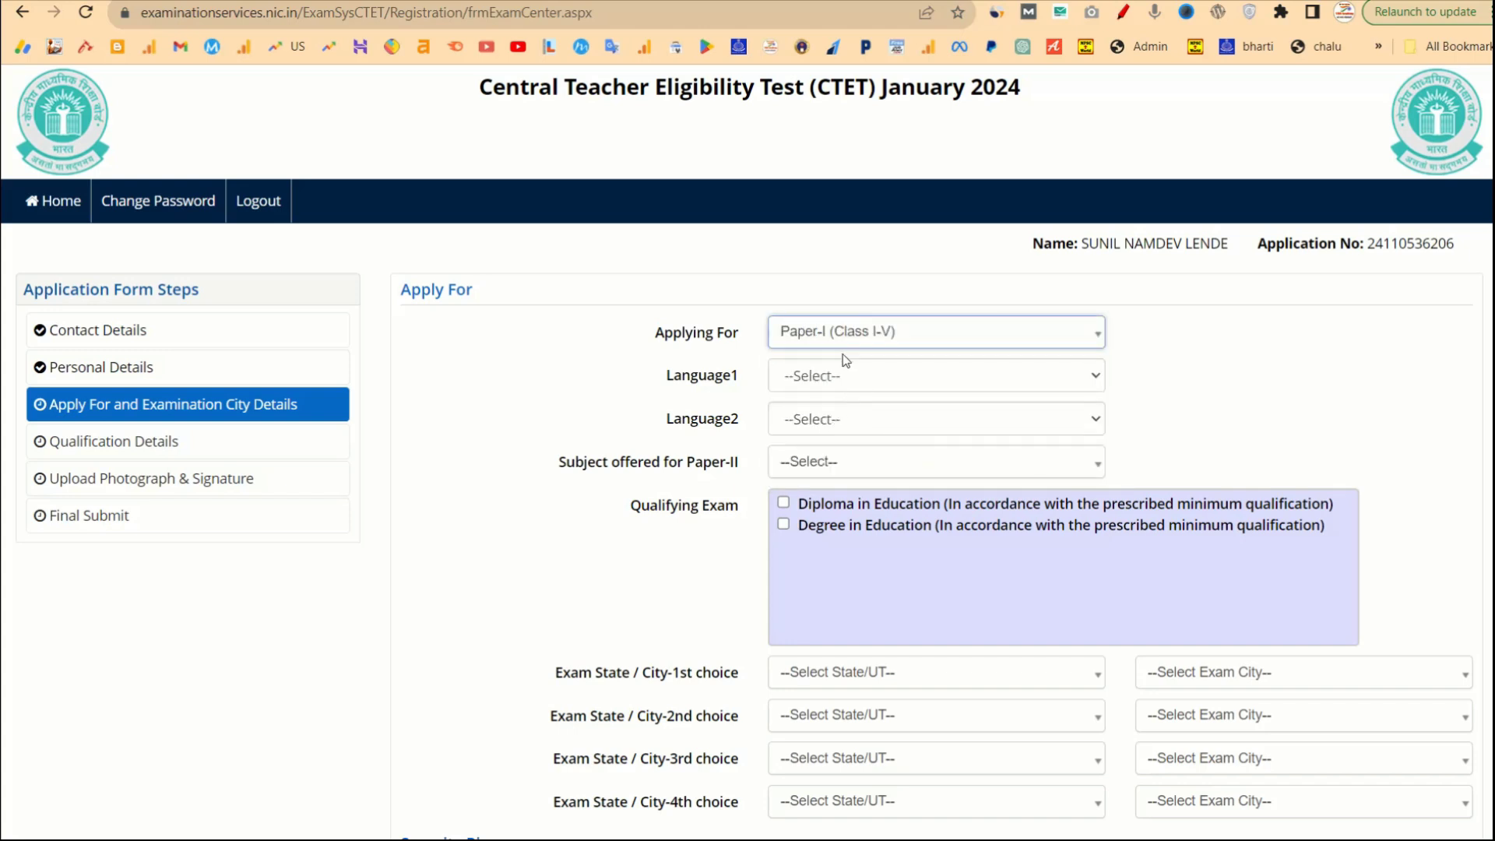
left_click(861, 377)
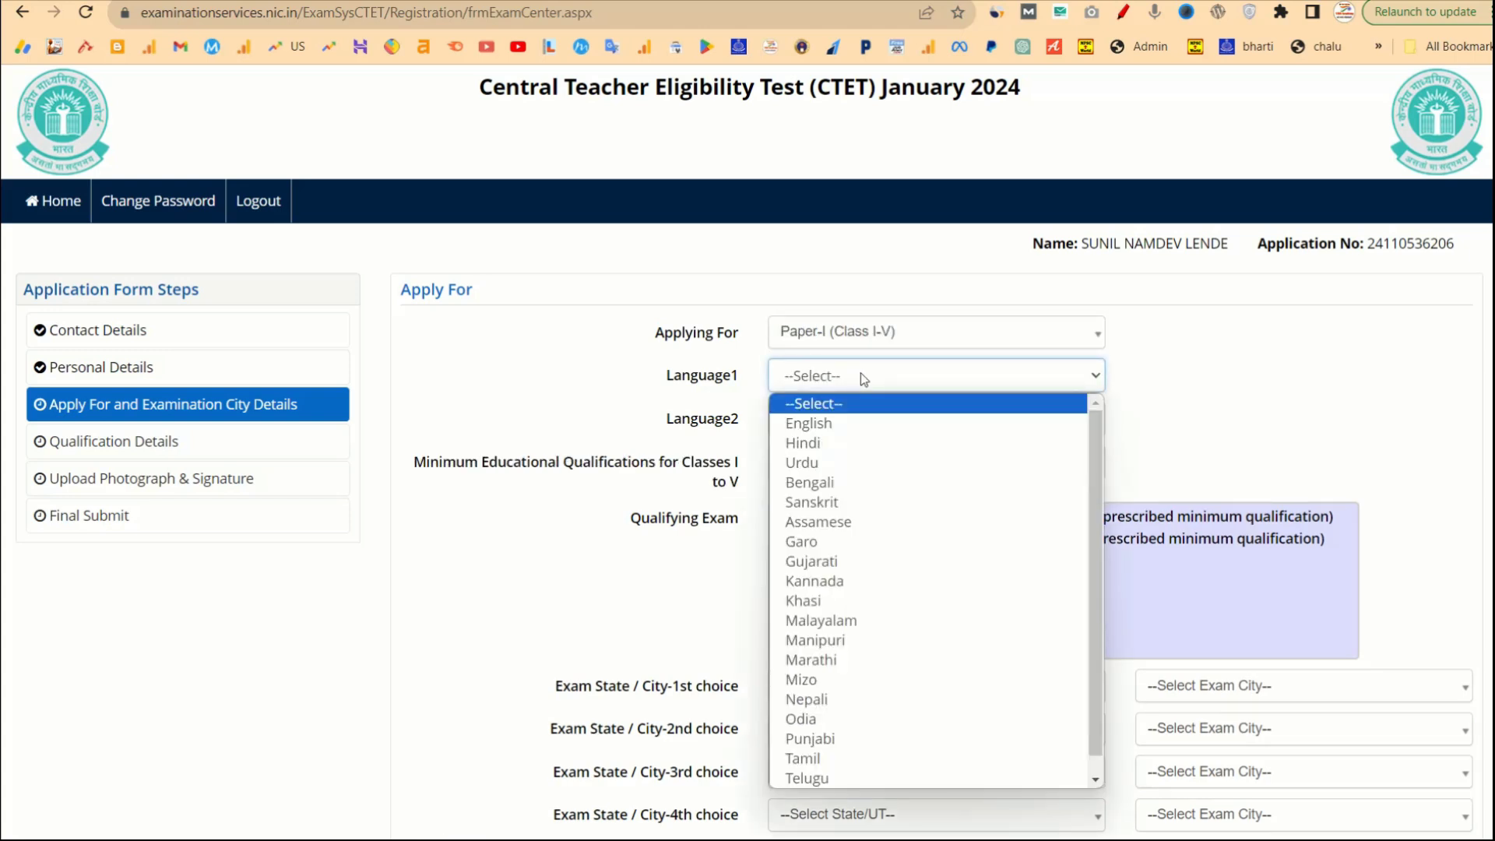
type("mar")
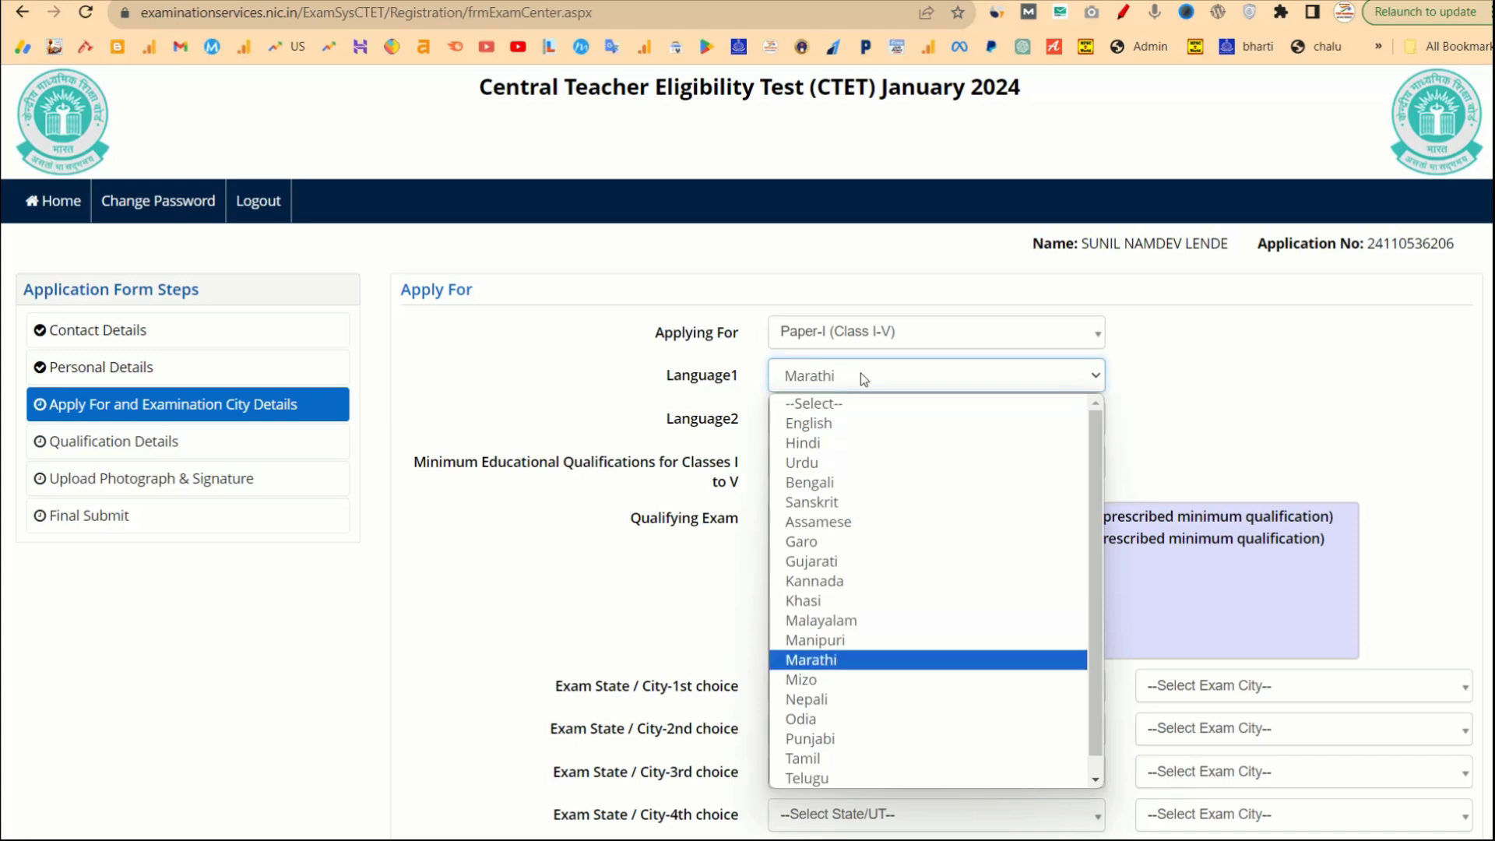
key("Return")
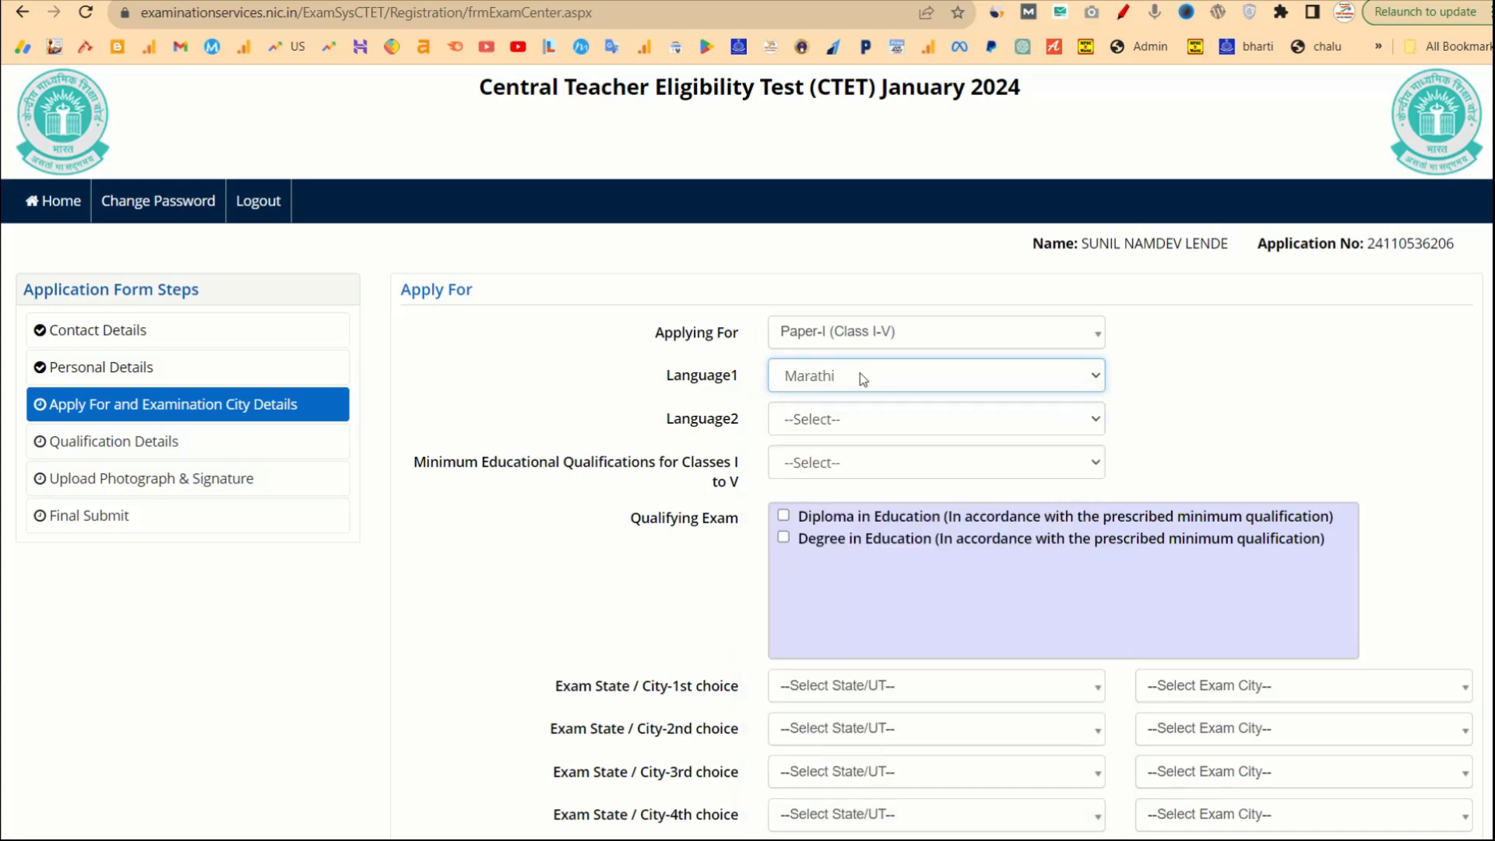
left_click(852, 422)
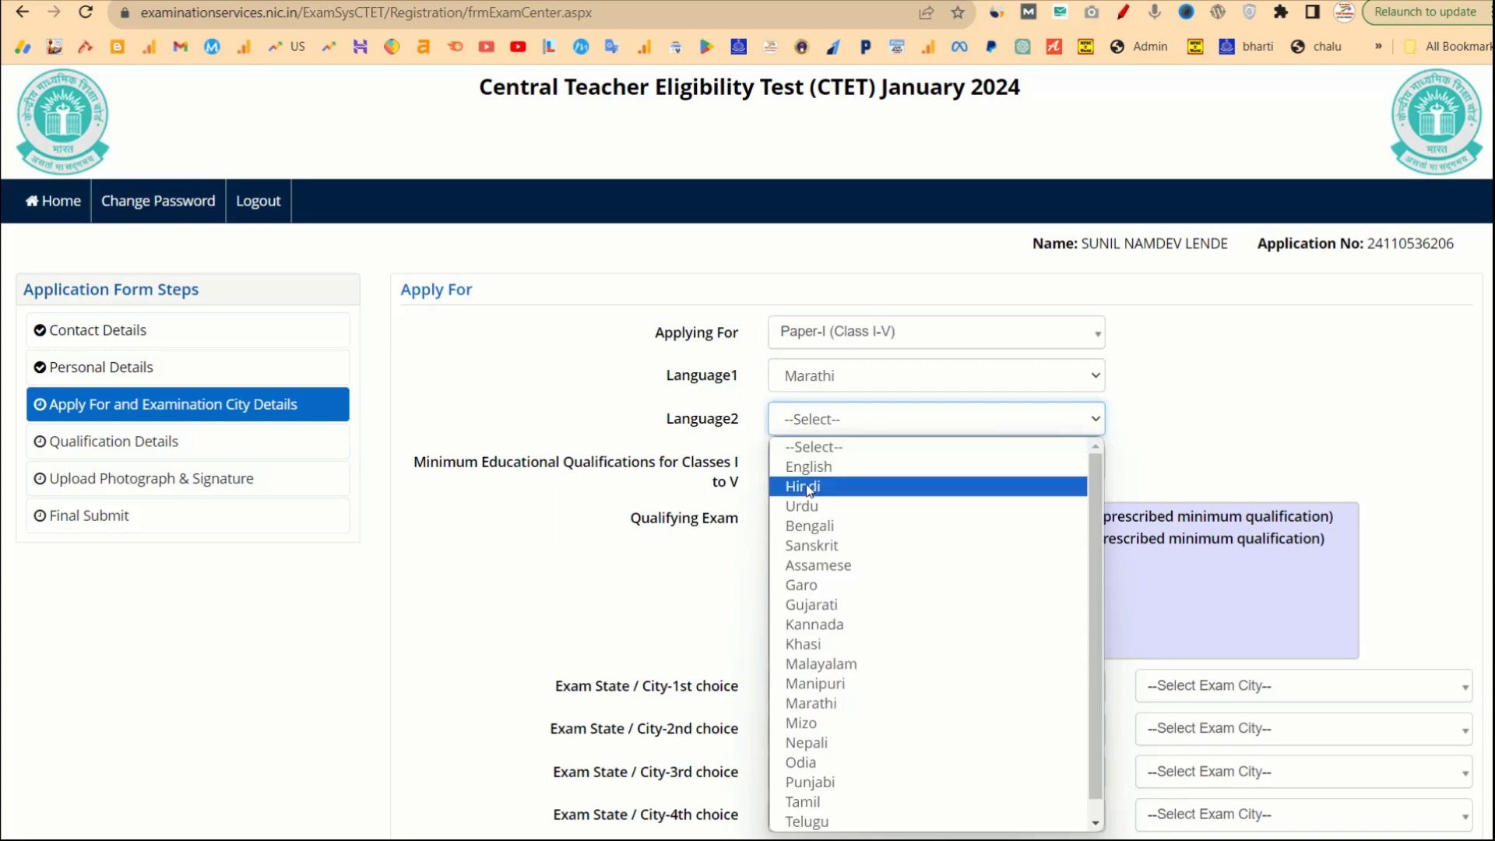
type("mar")
key("Return")
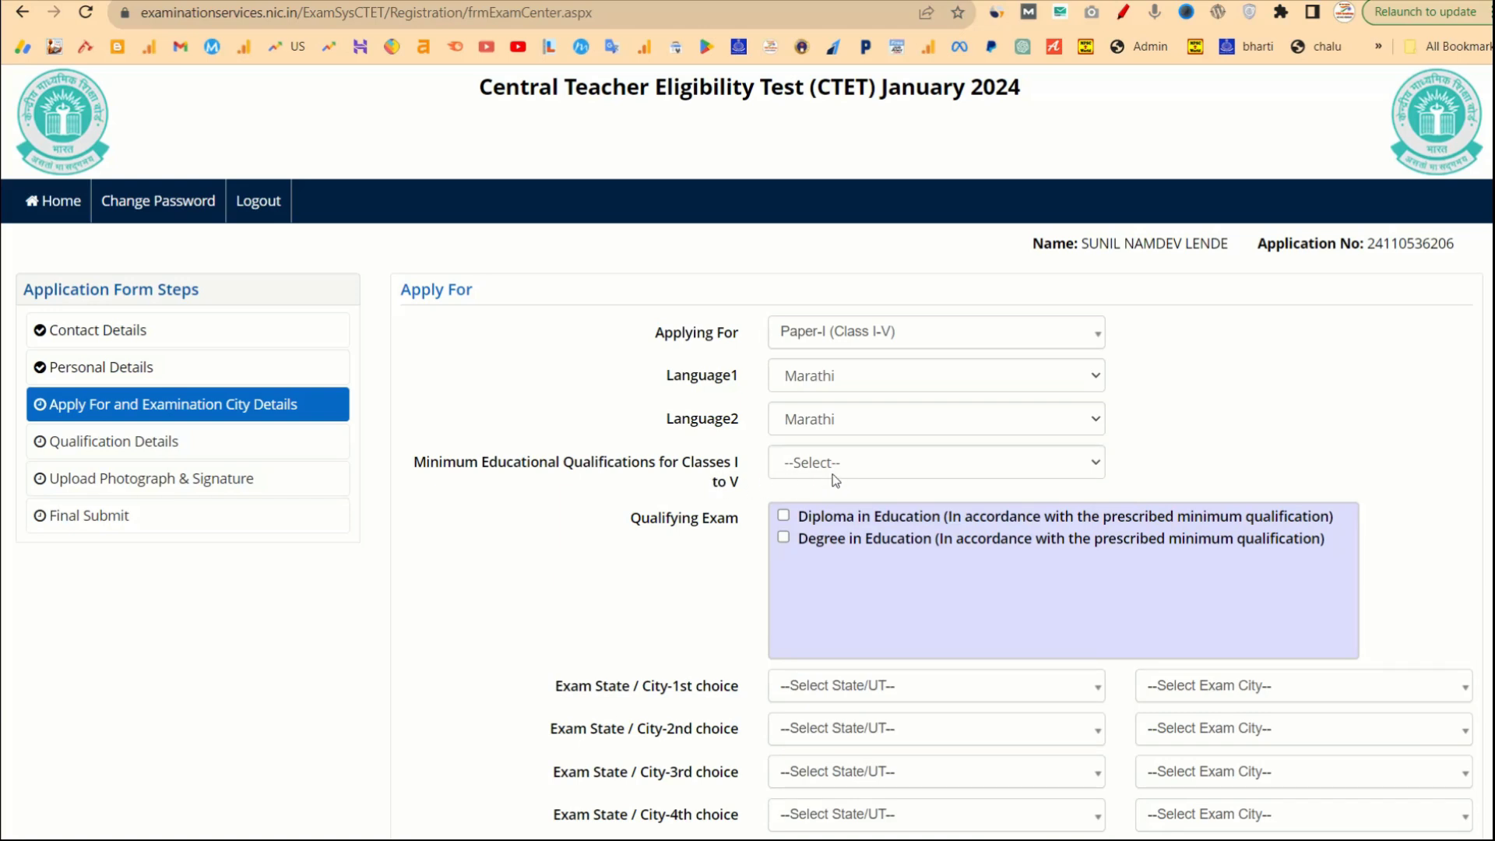
Review the qualifications reference table and set Minimum Educational Qualification for Classes I-V to 2.
left_click(836, 467)
left_click(836, 467)
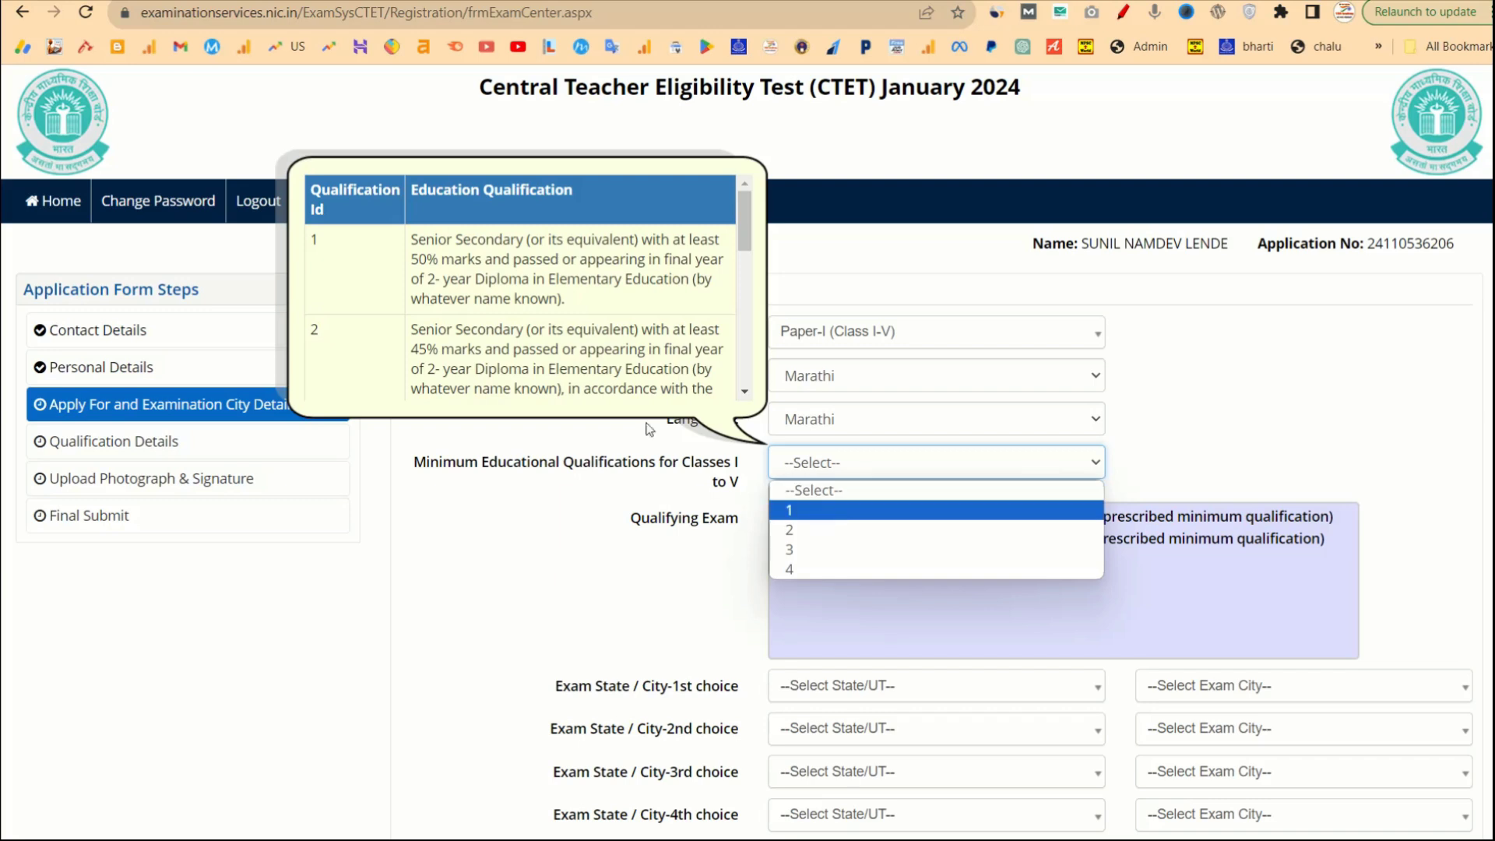
scroll(573, 315, "down", 10)
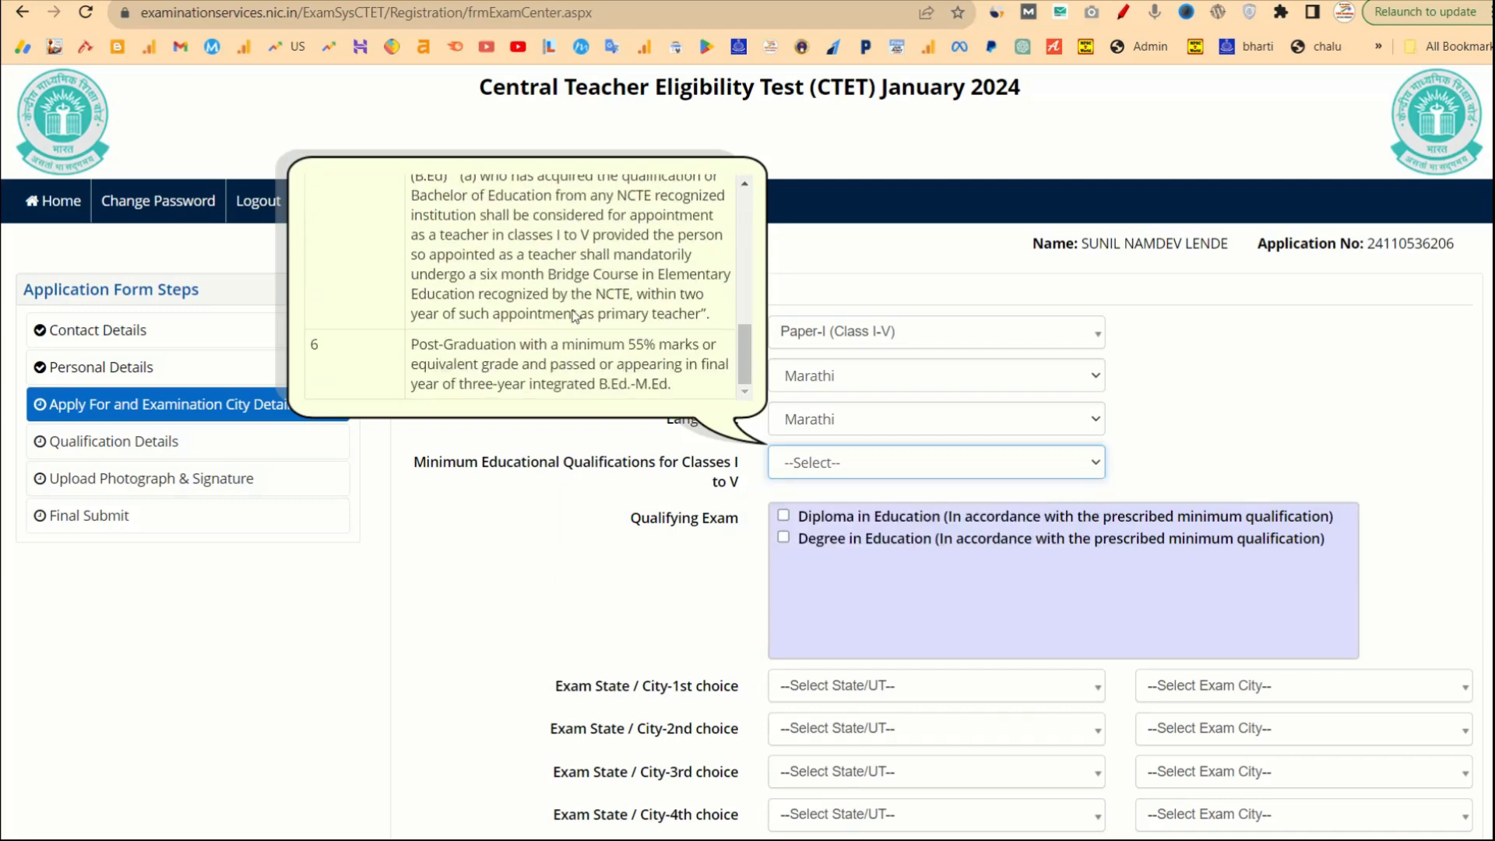
scroll(572, 315, "up", 10)
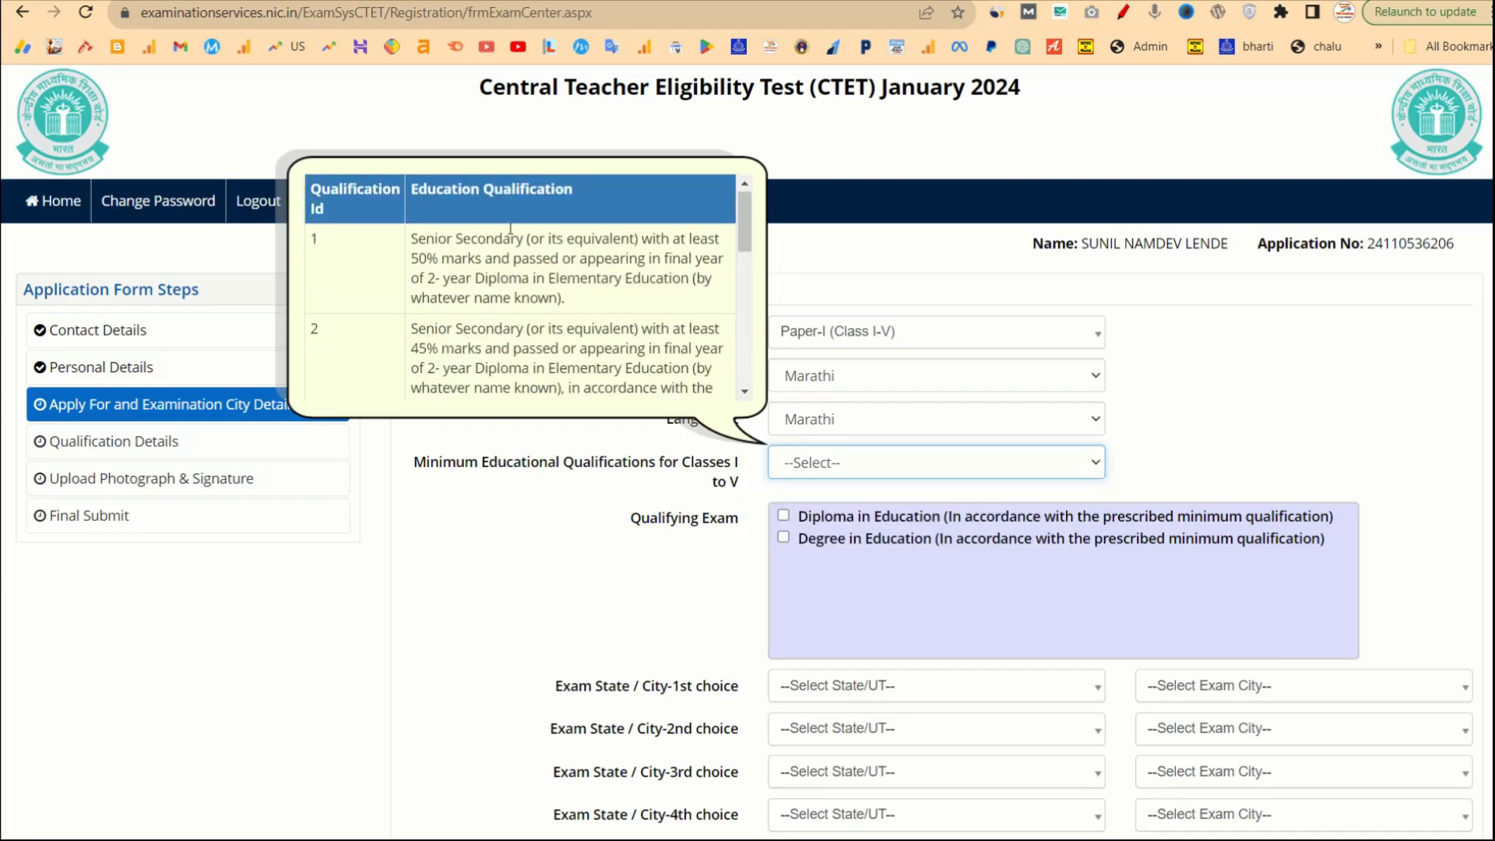
scroll(585, 337, "down", 5)
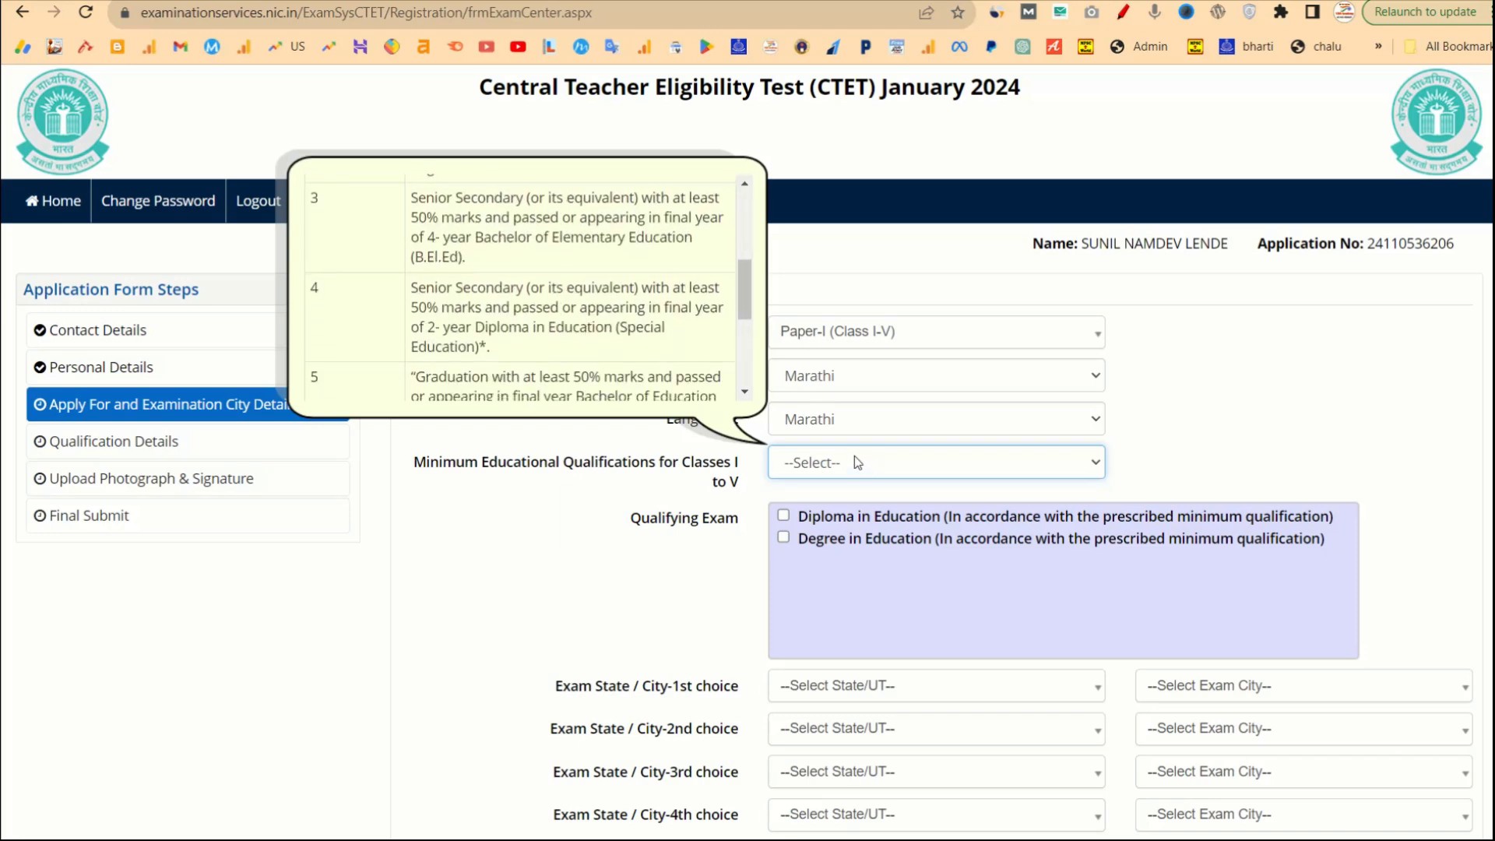
scroll(584, 263, "down", 3)
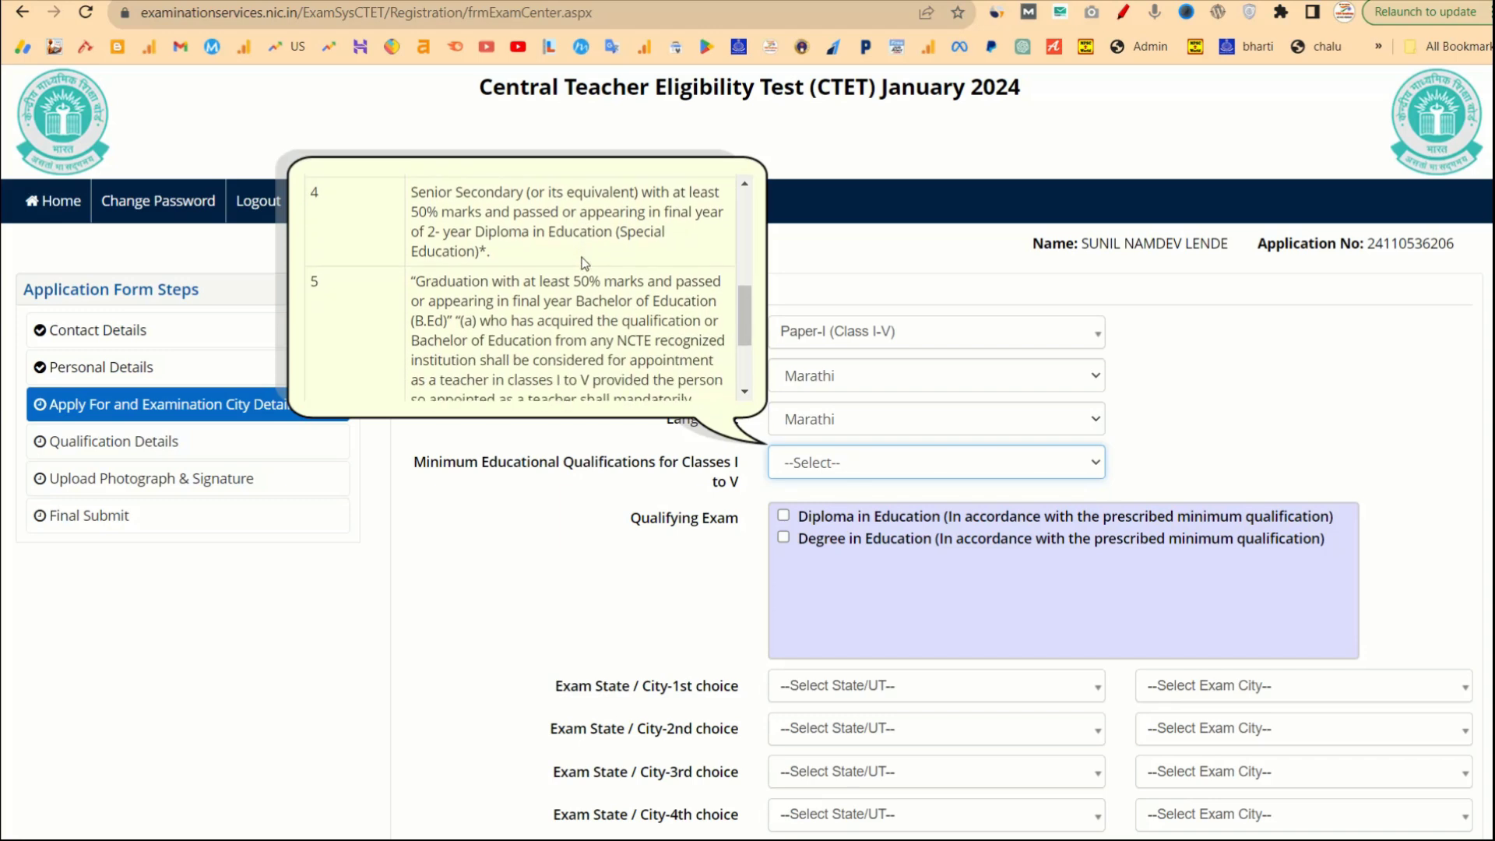
scroll(585, 263, "down", 5)
scroll(583, 257, "up", 4)
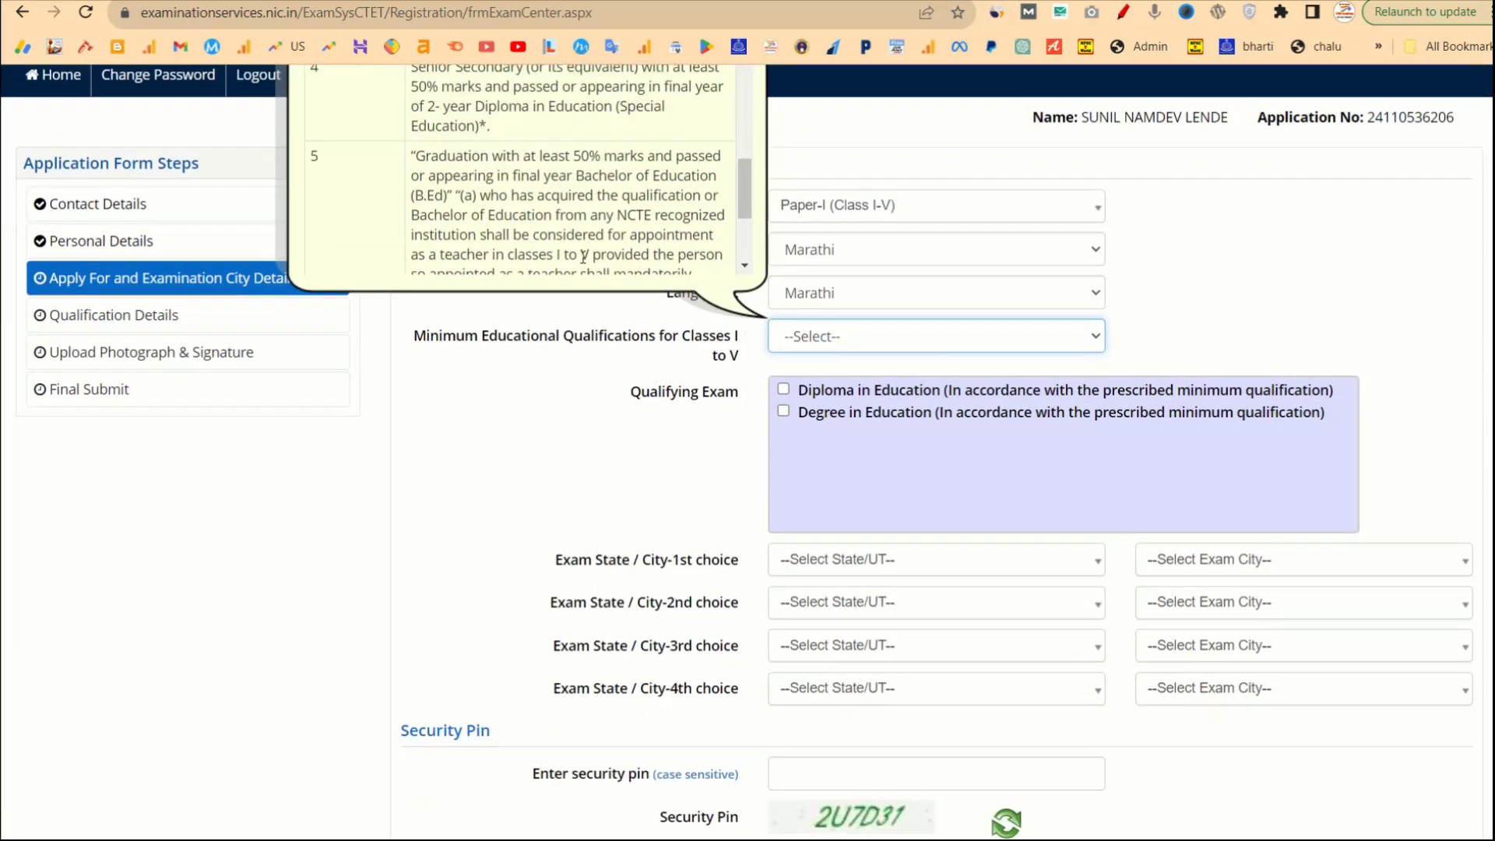
left_click(837, 337)
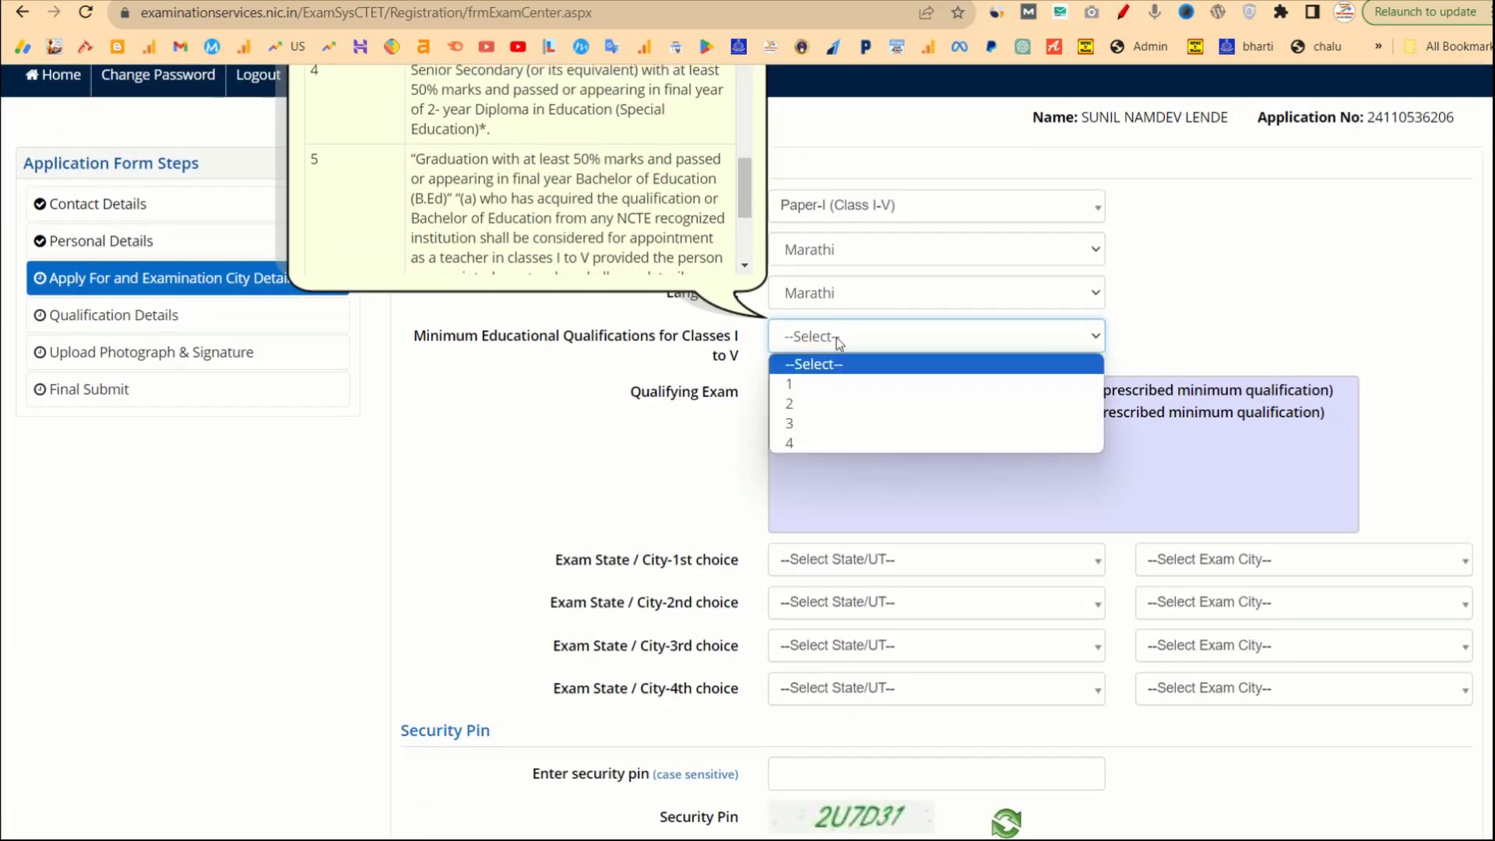
left_click(792, 405)
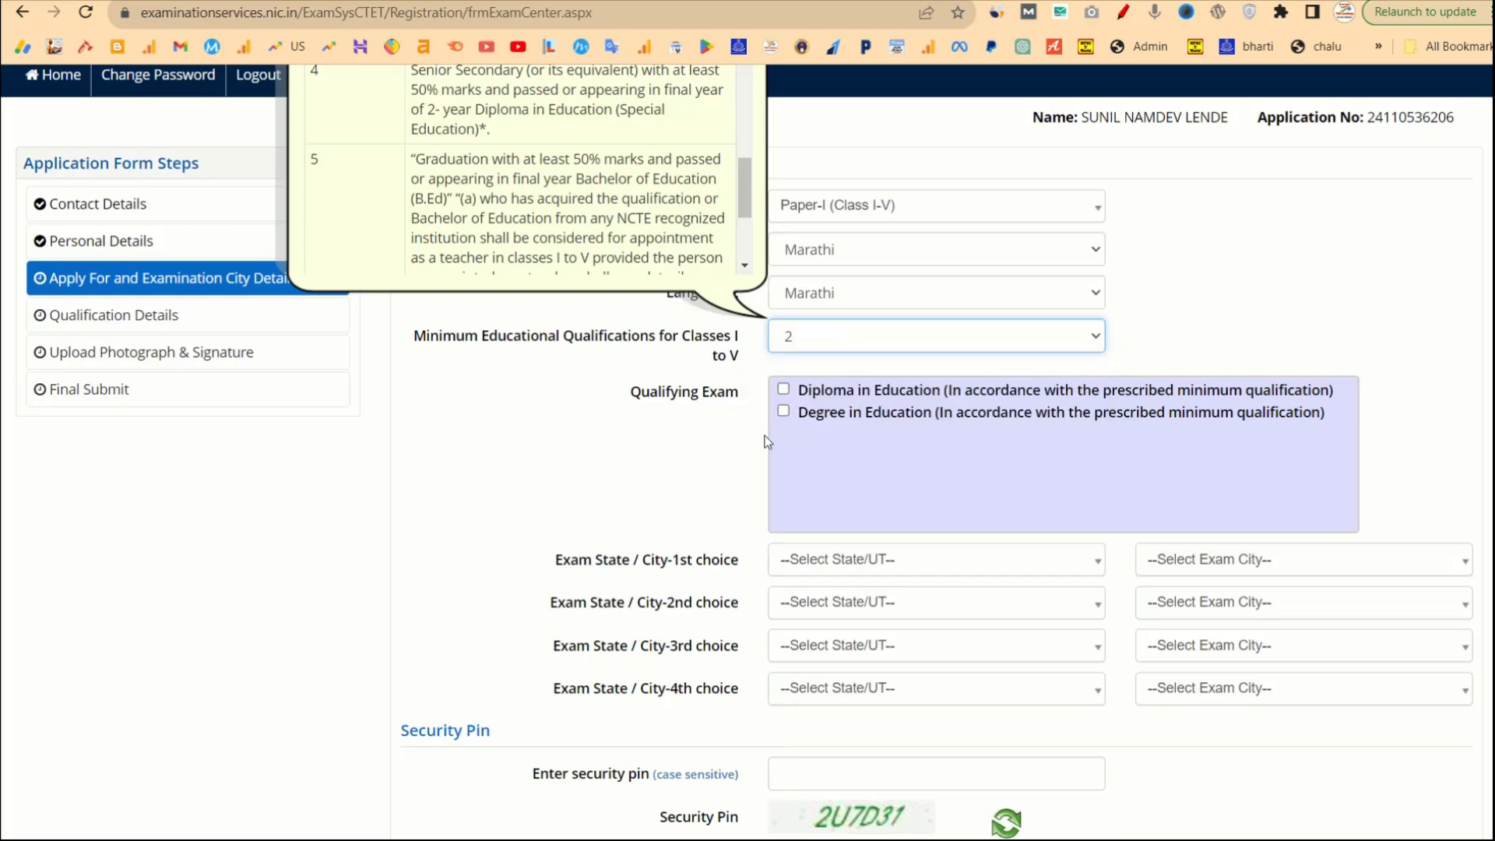
left_click(751, 463)
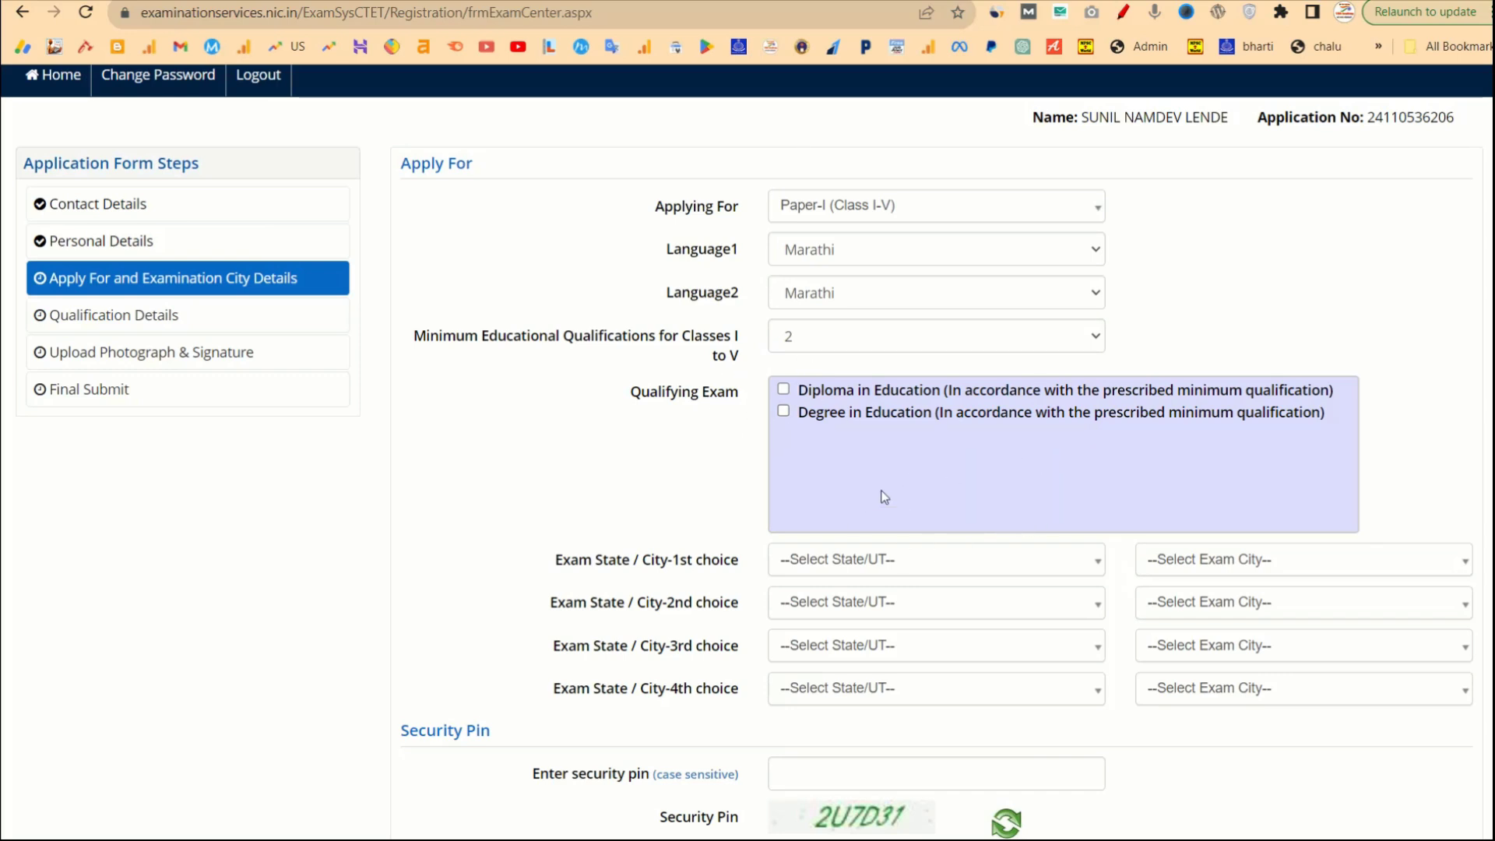
Tick Degree in Education and set the first exam choice to MAHARASHTRA – NASHIK.
left_click(783, 411)
scroll(748, 475, "down", 2)
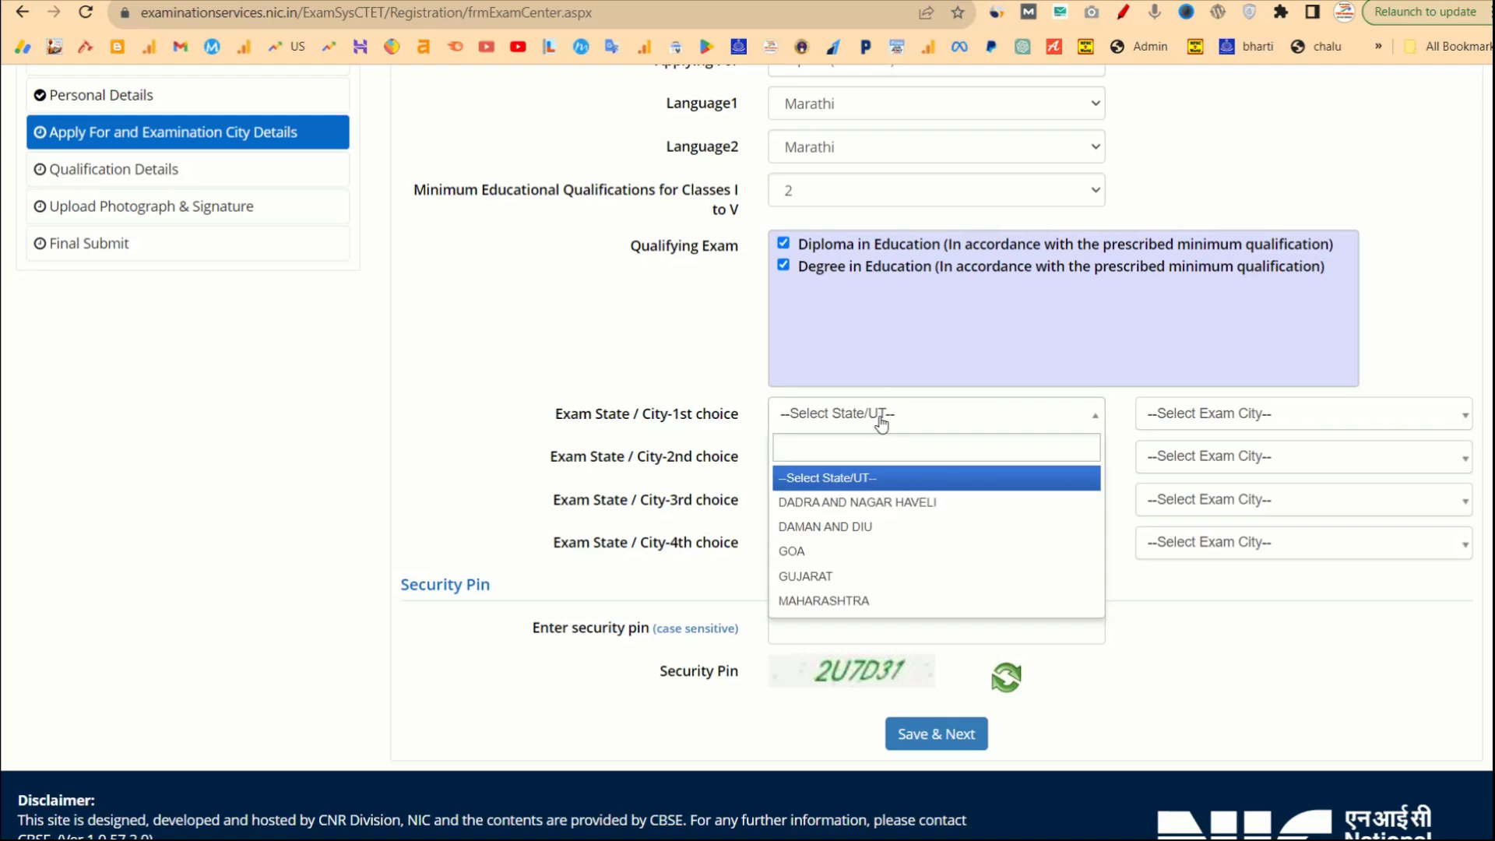
type("MAHA")
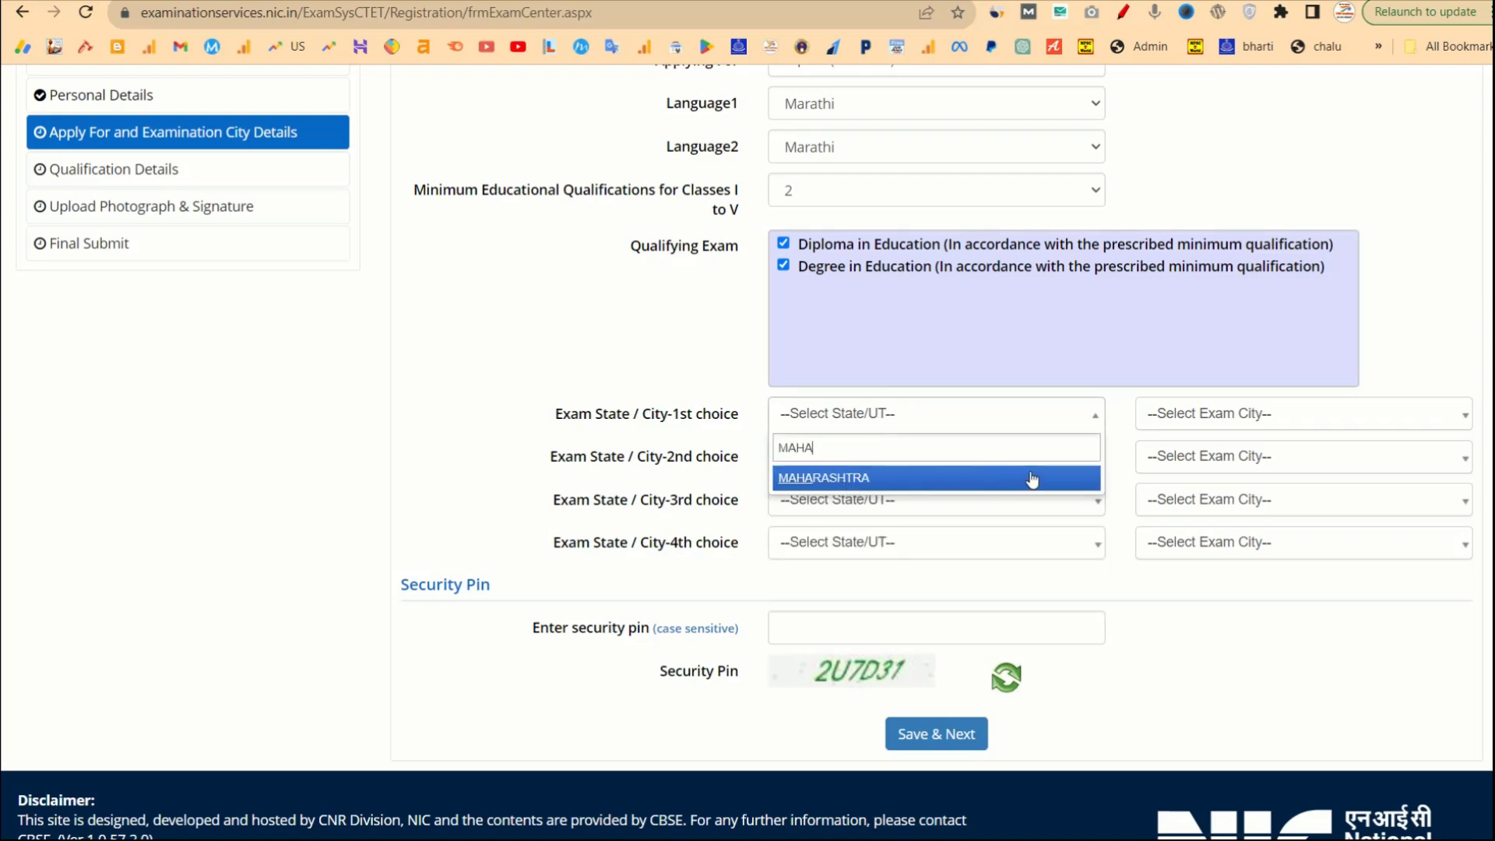
left_click(876, 478)
left_click(1222, 418)
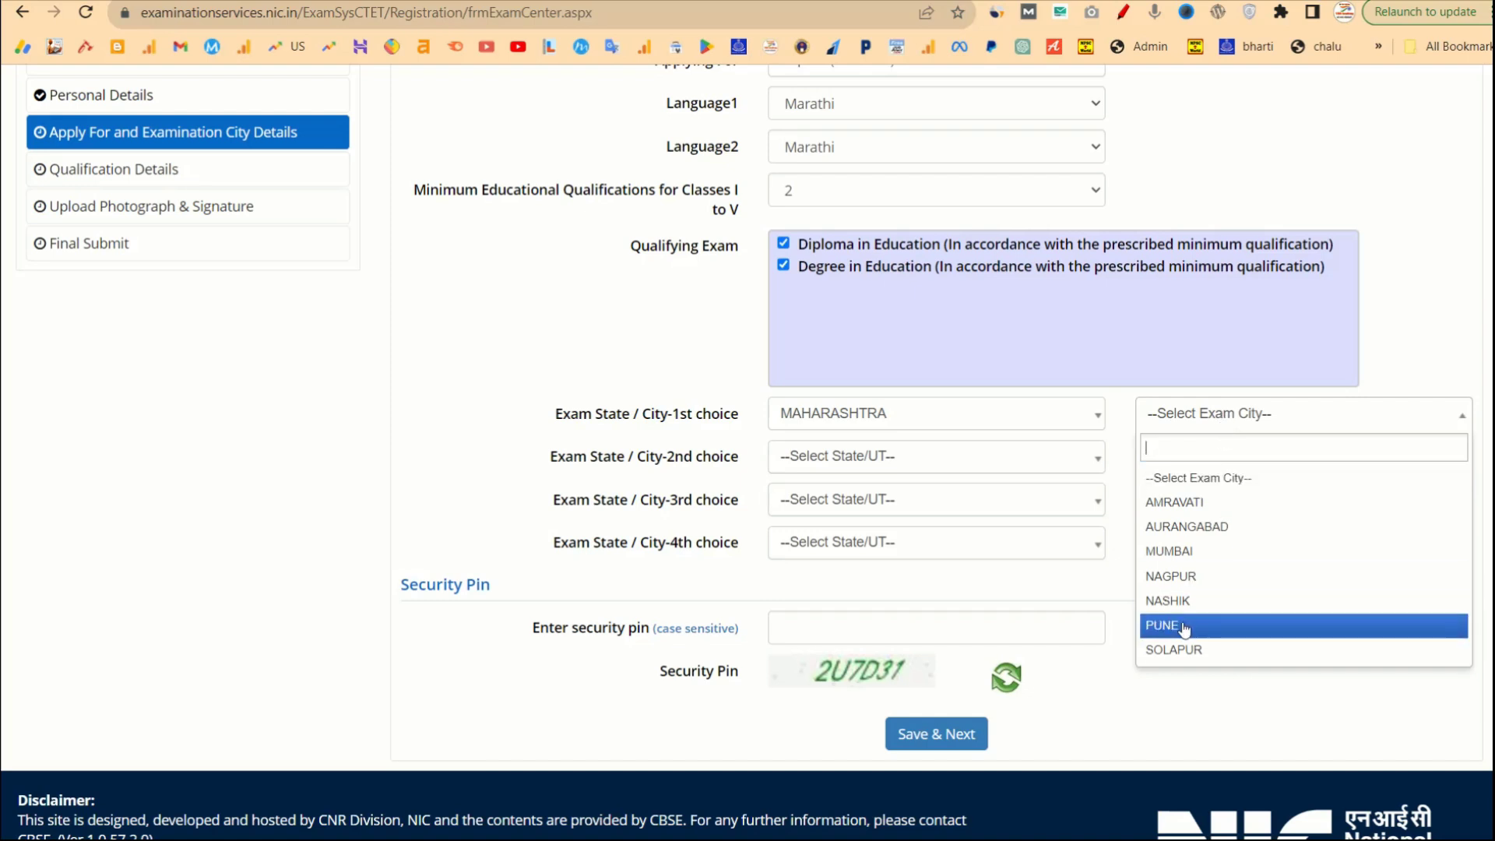
left_click(1172, 601)
Set the second exam choice to MAHARASHTRA – MUMBAI.
left_click(964, 455)
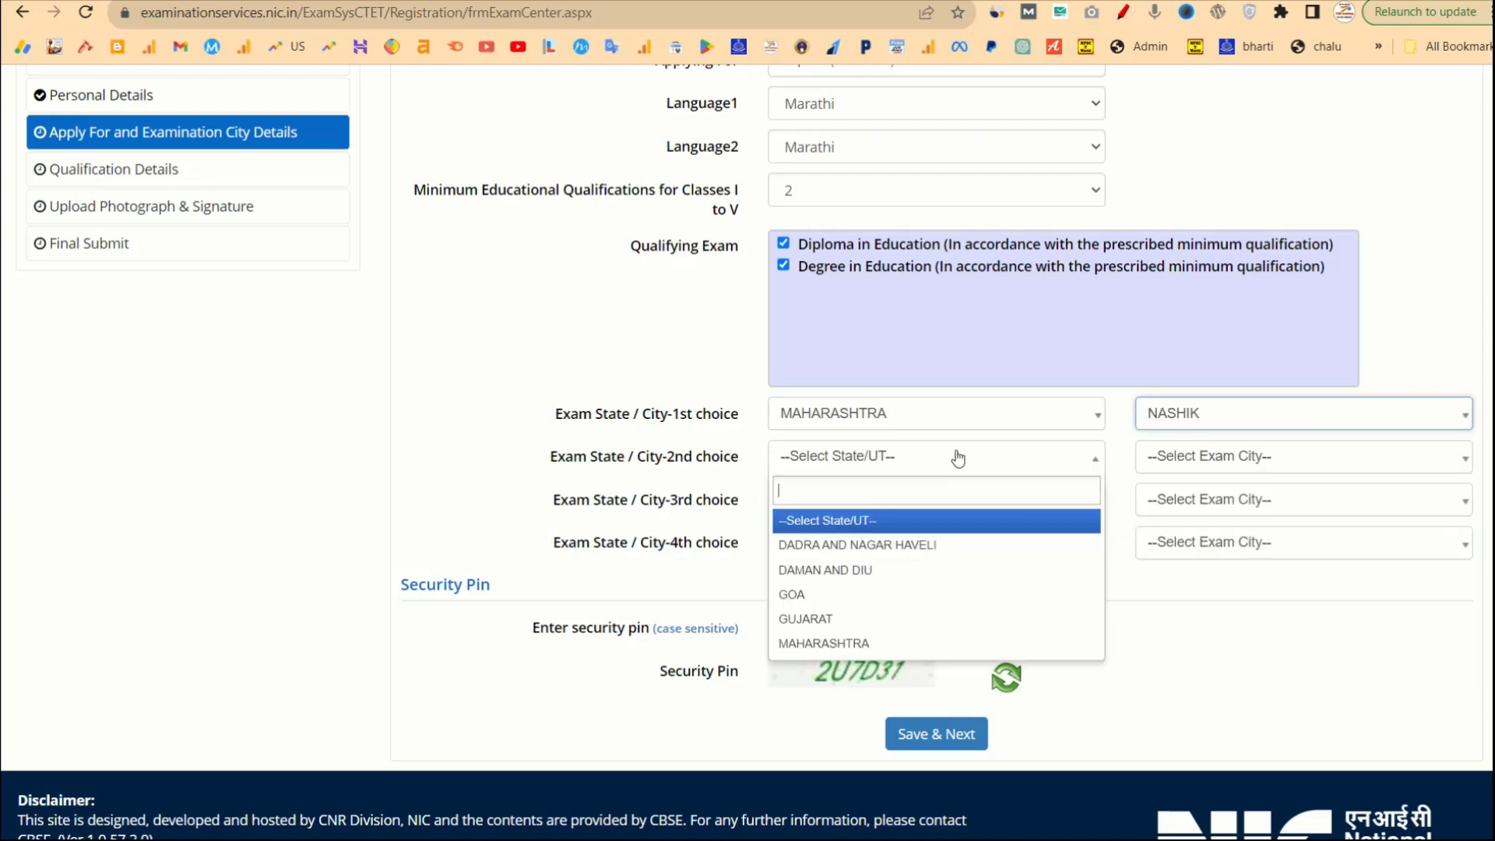
type("MAHA")
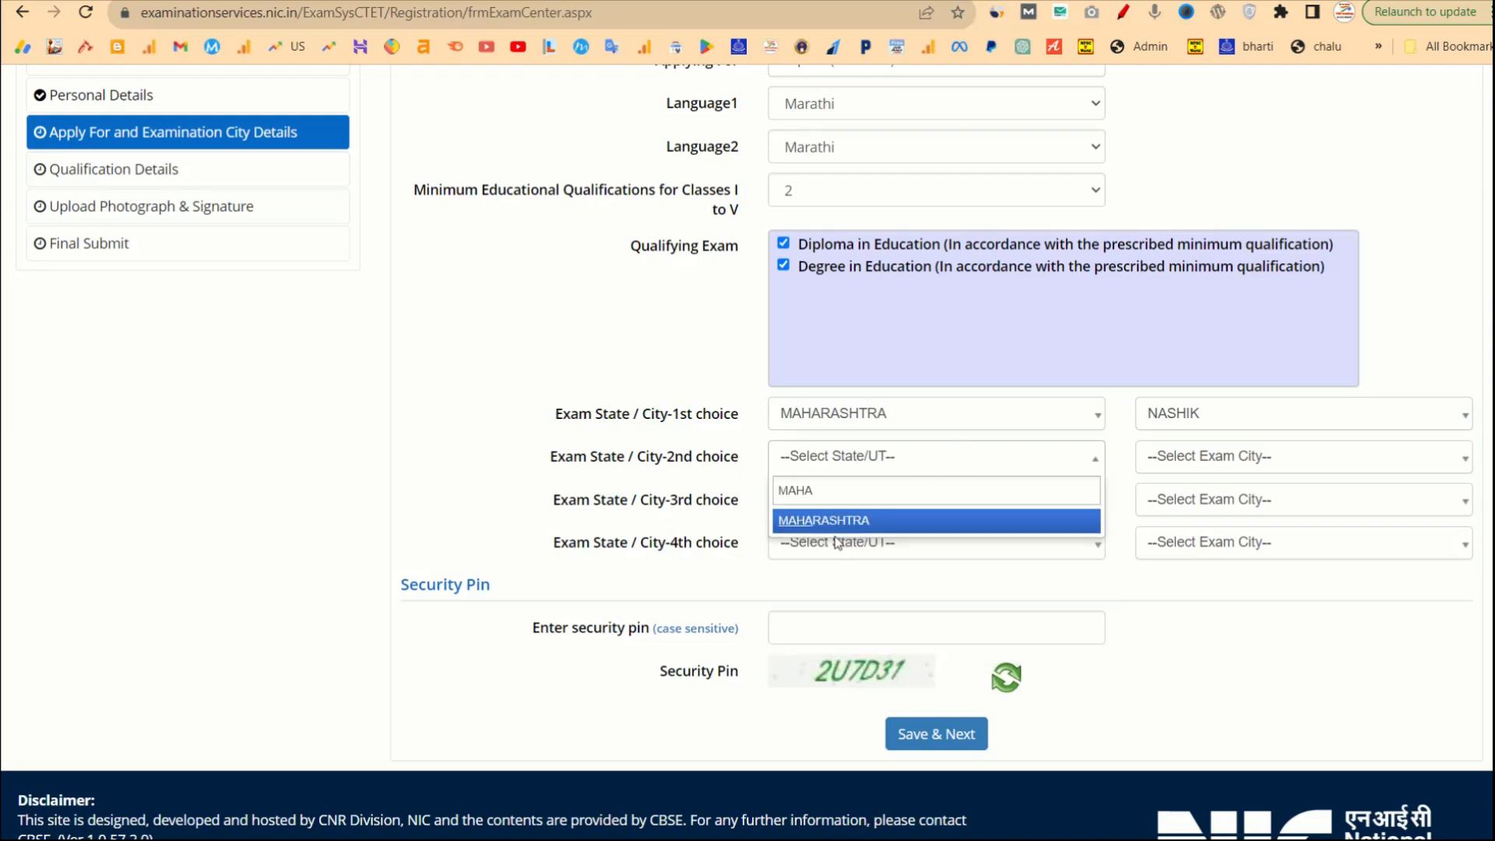
key("Return")
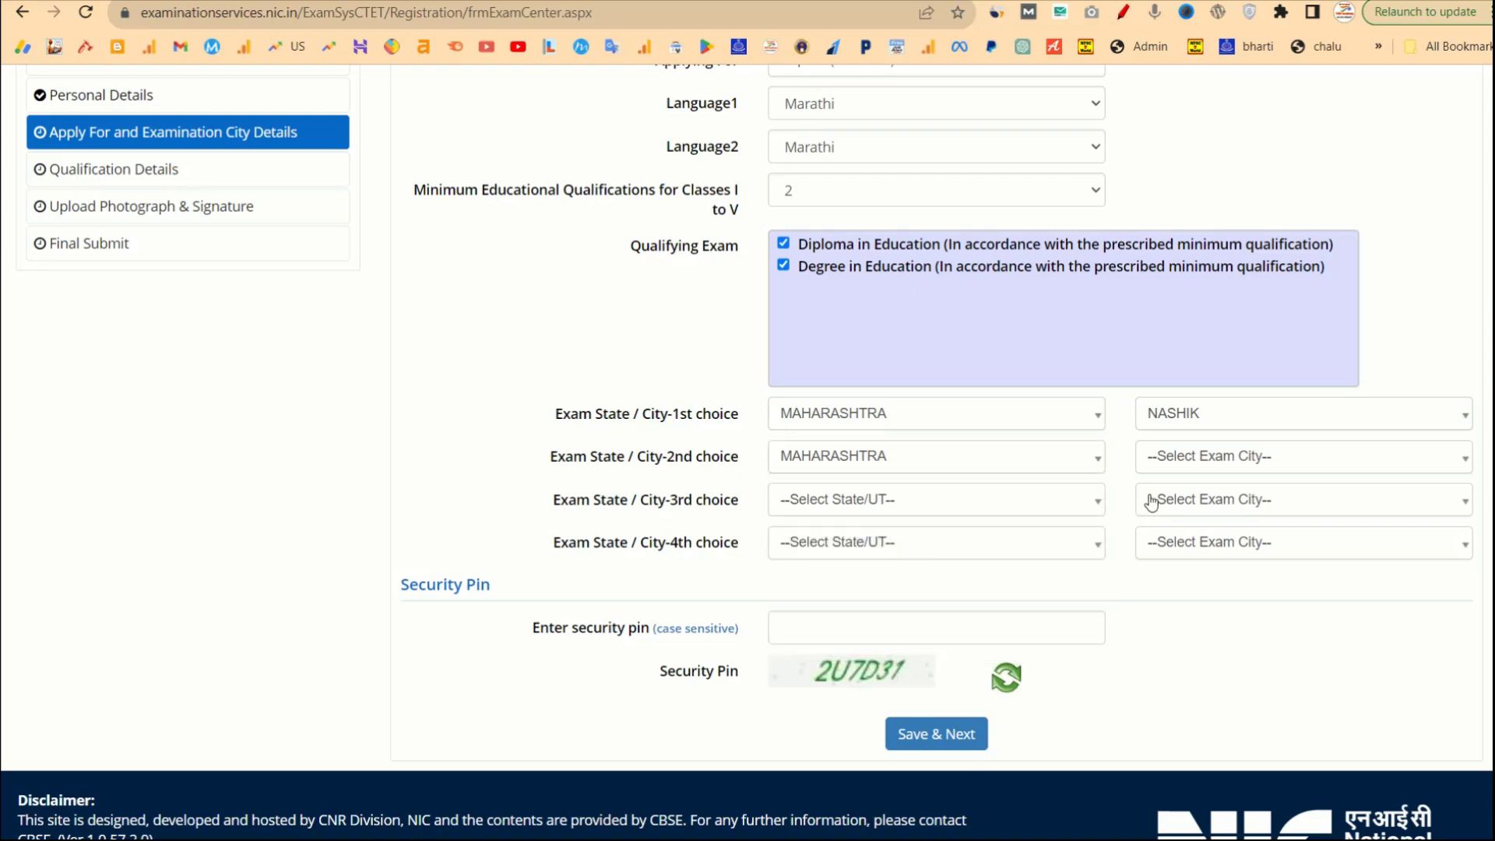
left_click(1171, 472)
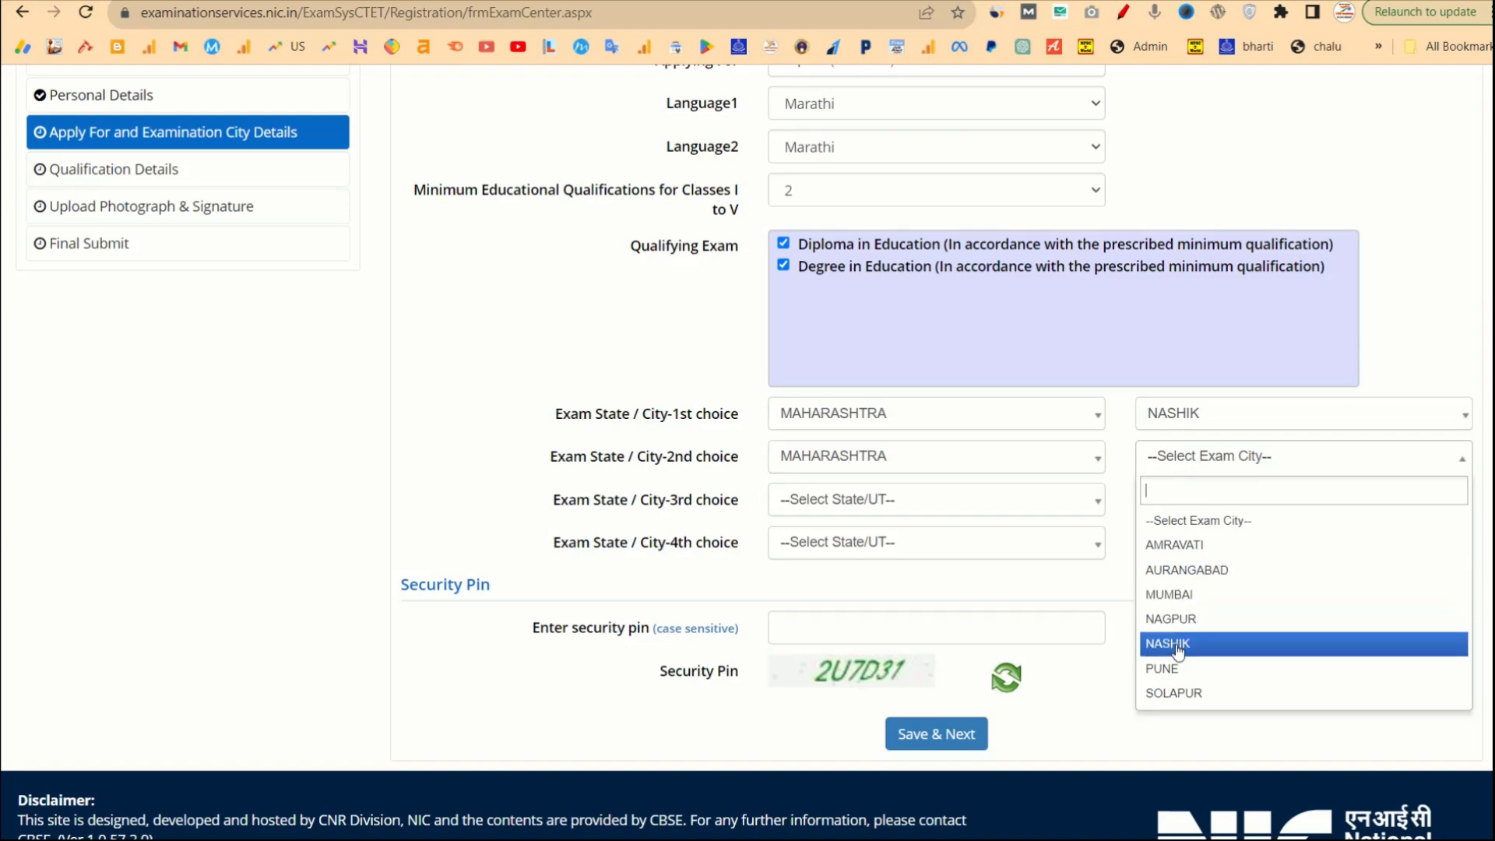
left_click(1155, 594)
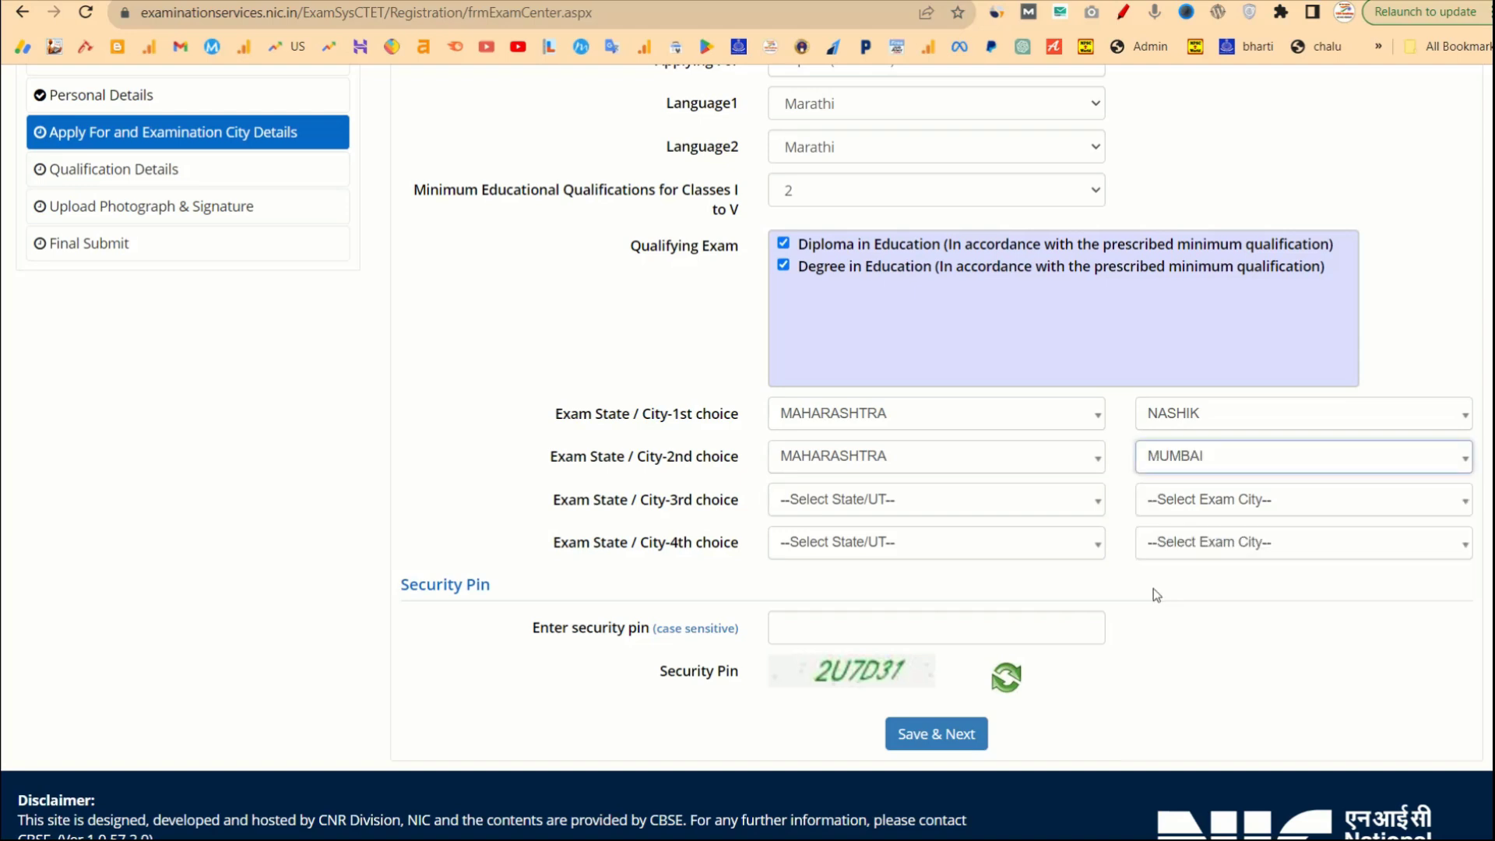
Set the third exam choice to MAHARASHTRA – PUNE.
left_click(939, 500)
type("MAA")
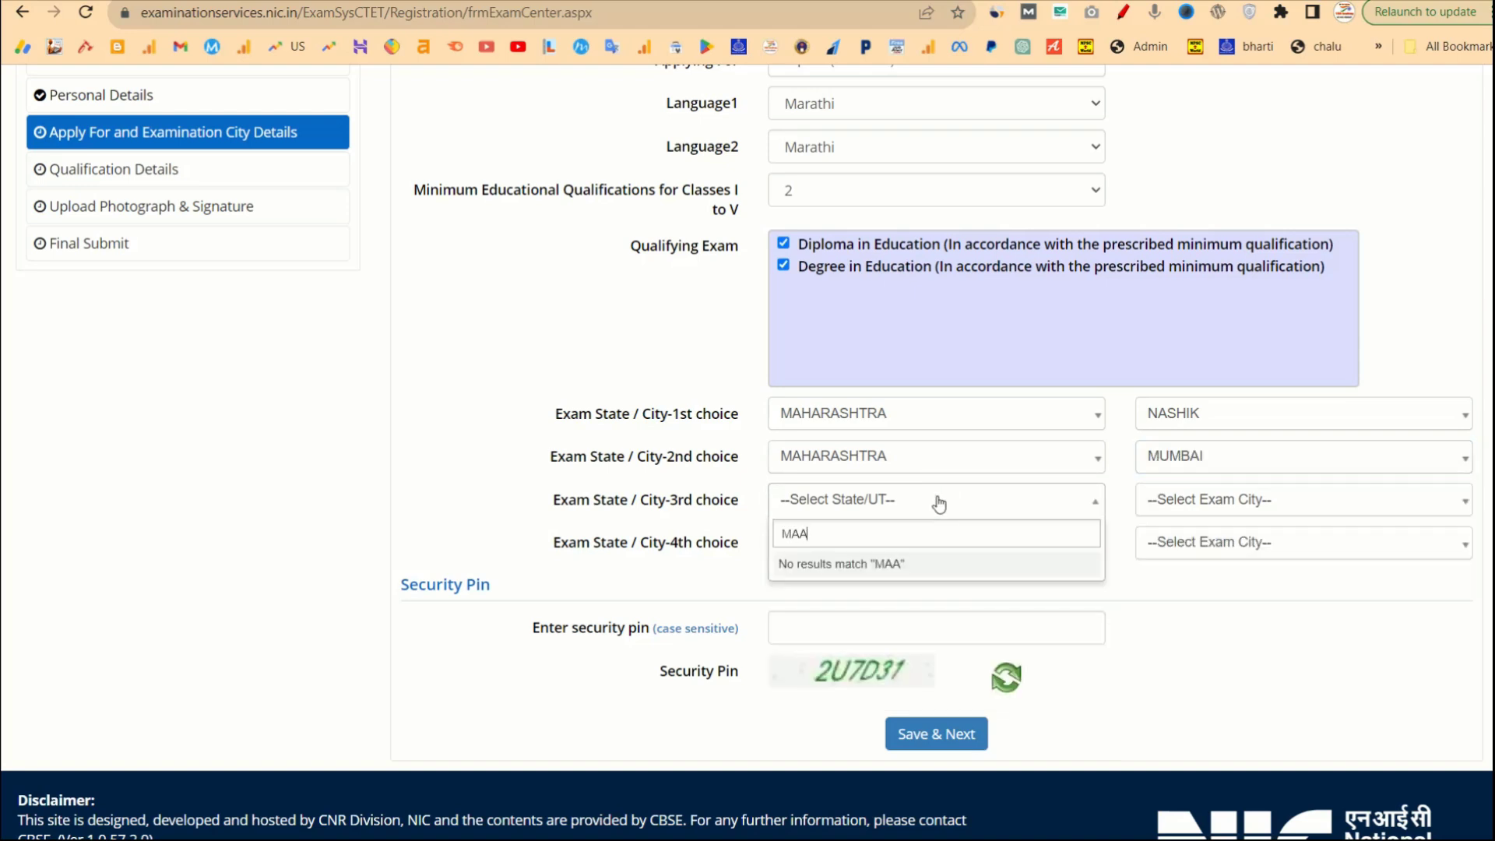
key("Down")
key("Return")
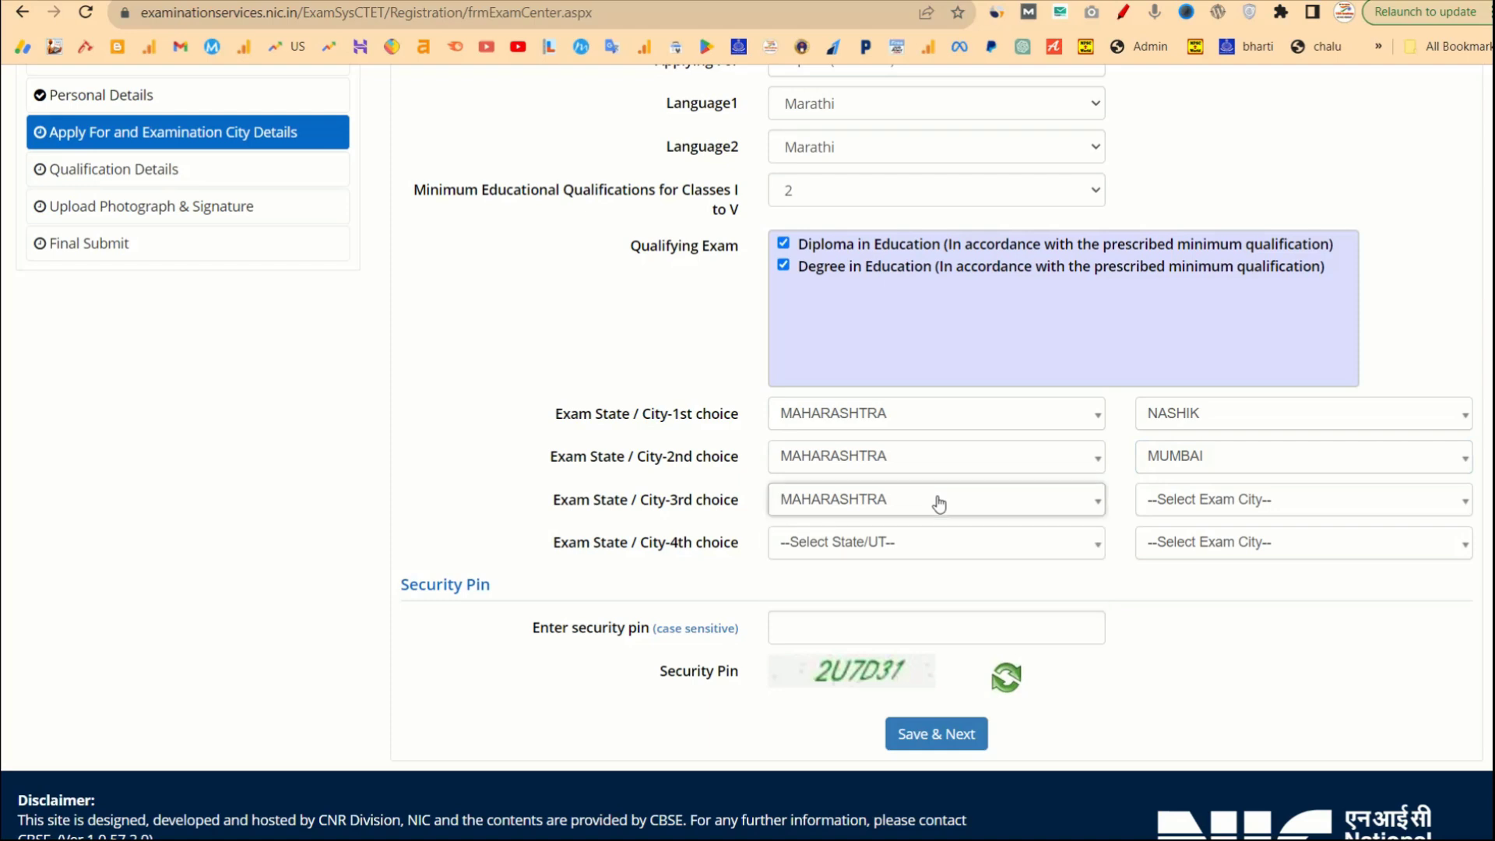
left_click(1178, 507)
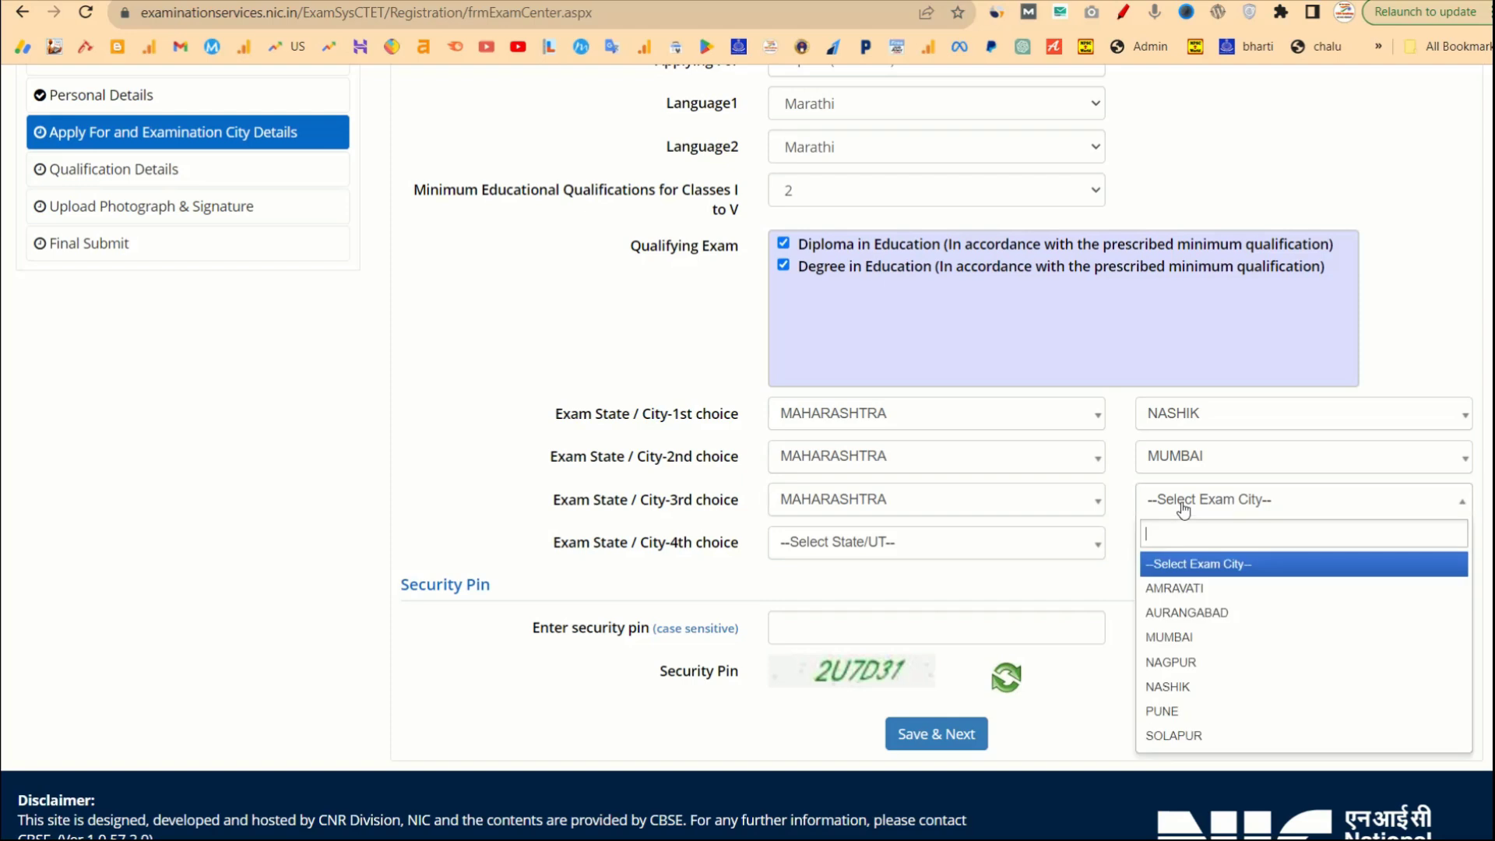
right_click(1181, 507)
left_click(1183, 508)
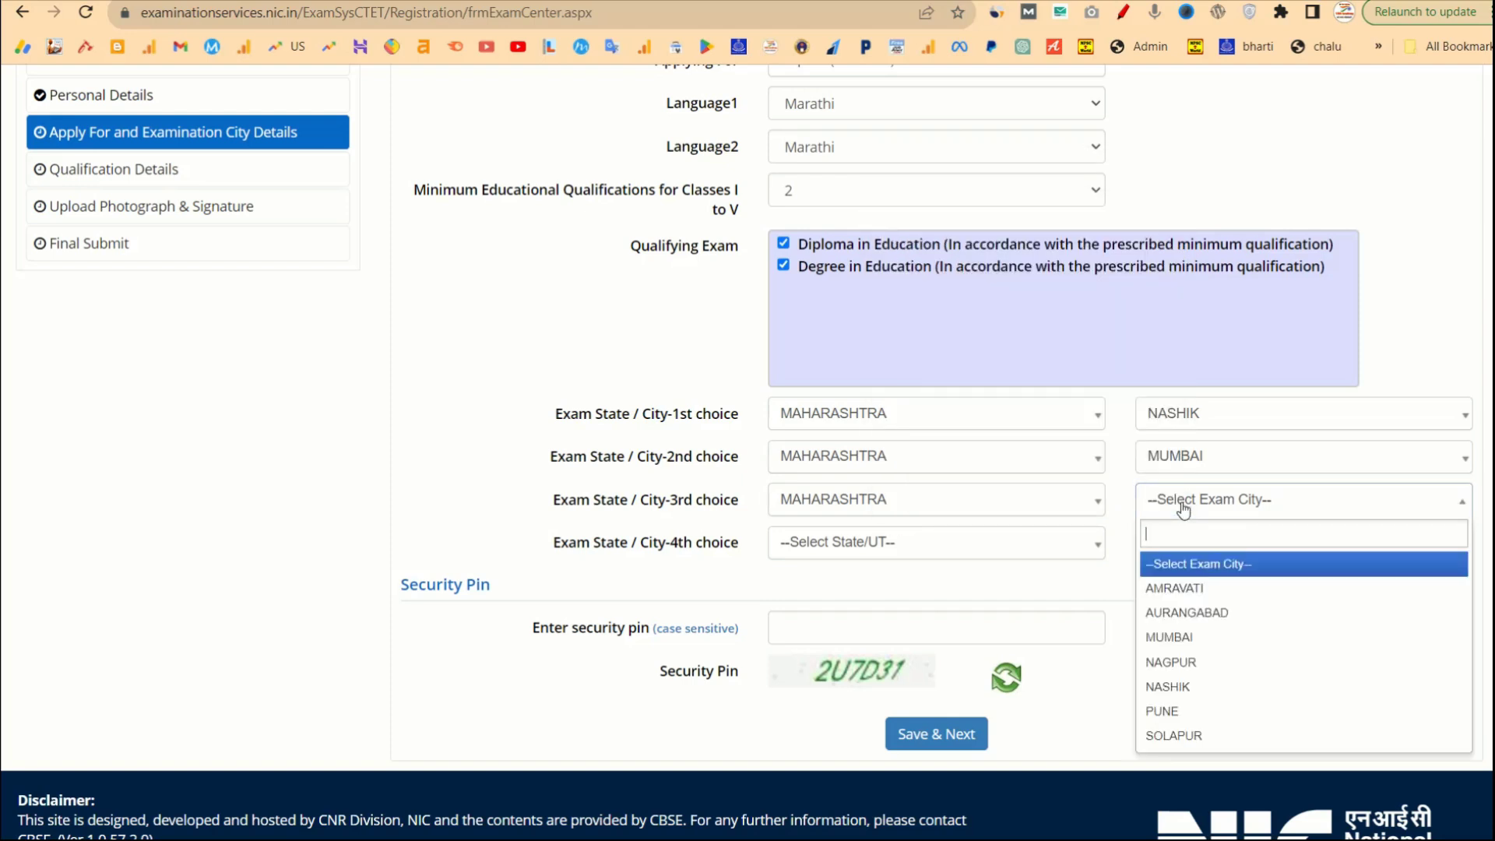
left_click(1168, 710)
Set the fourth exam choice to MAHARASHTRA – SOLAPUR.
left_click(971, 554)
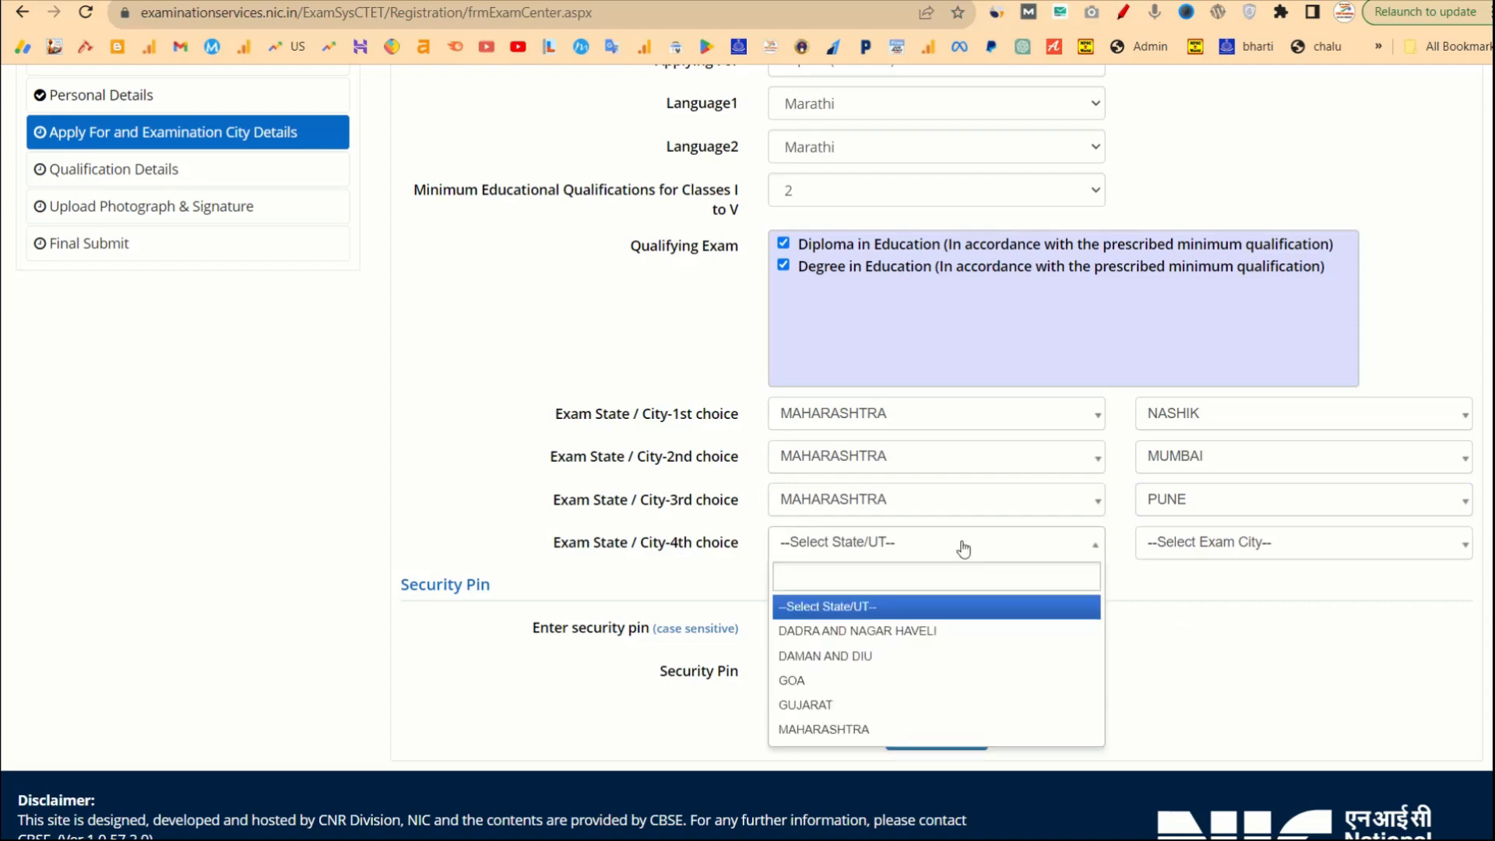
type("MAH")
key("Return")
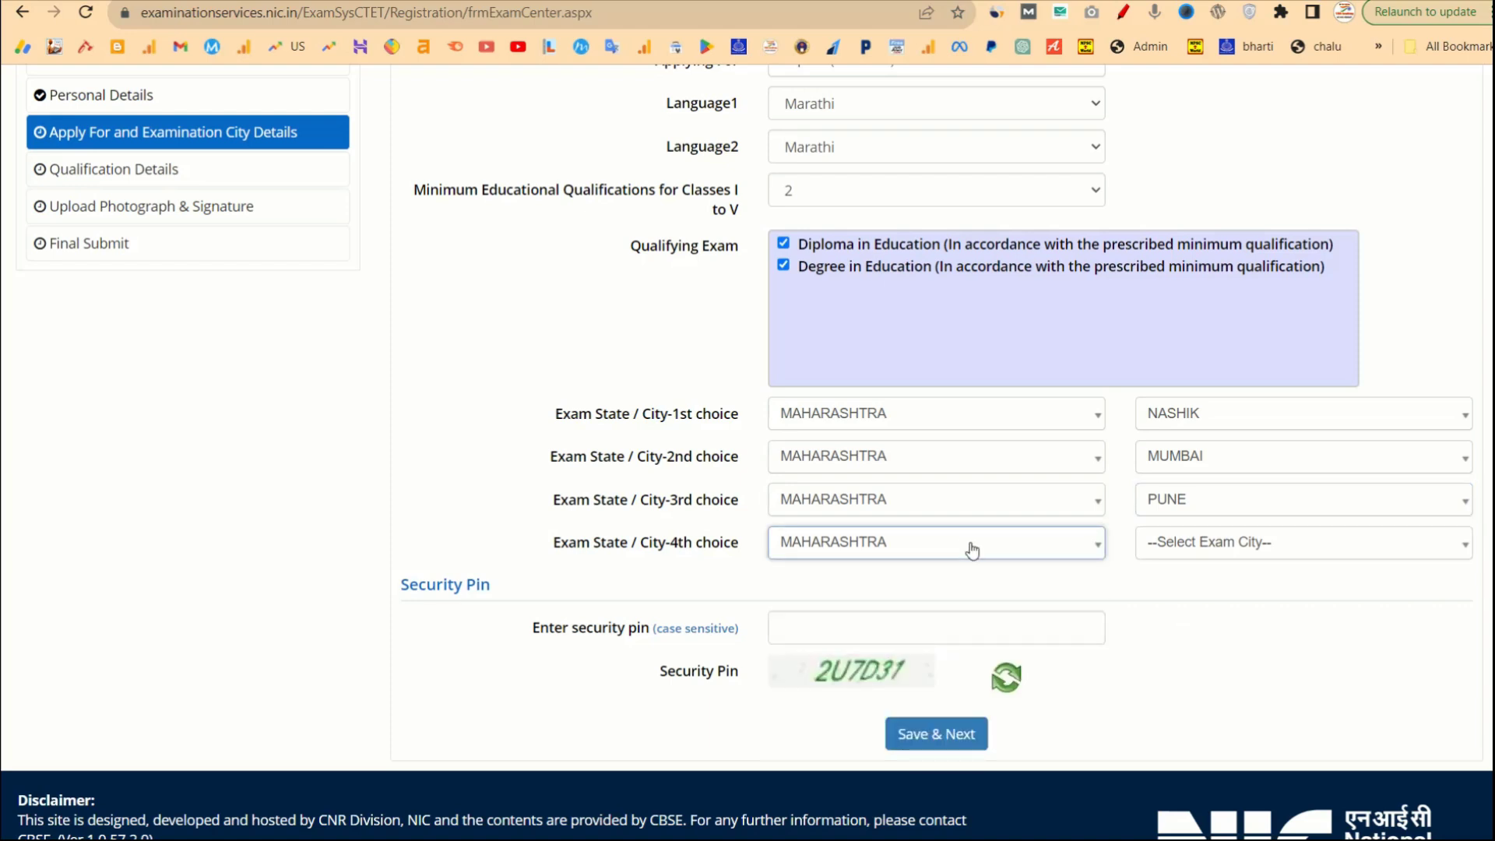
left_click(1244, 553)
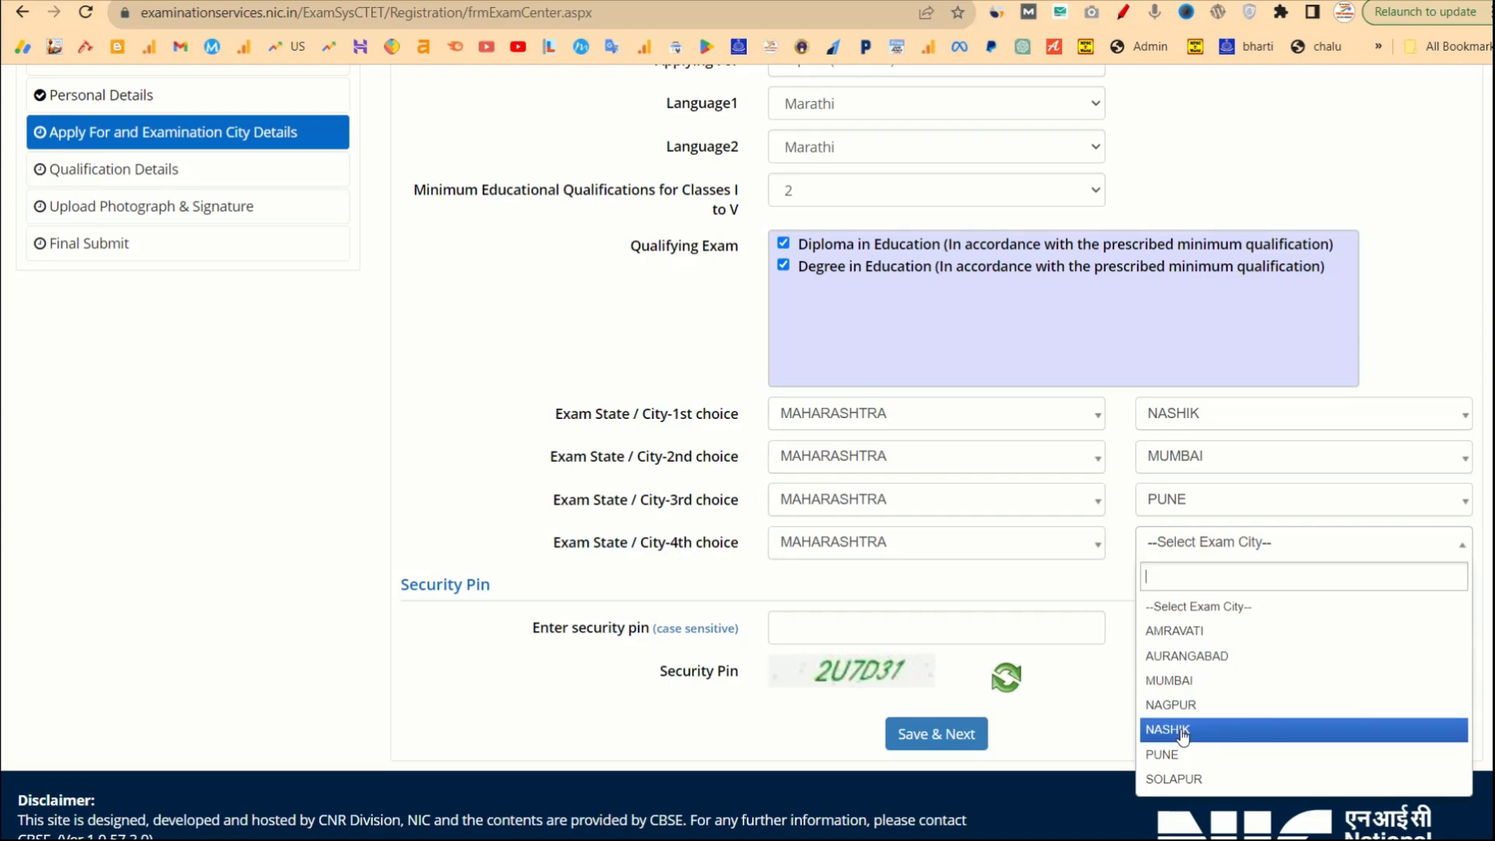
left_click(1188, 772)
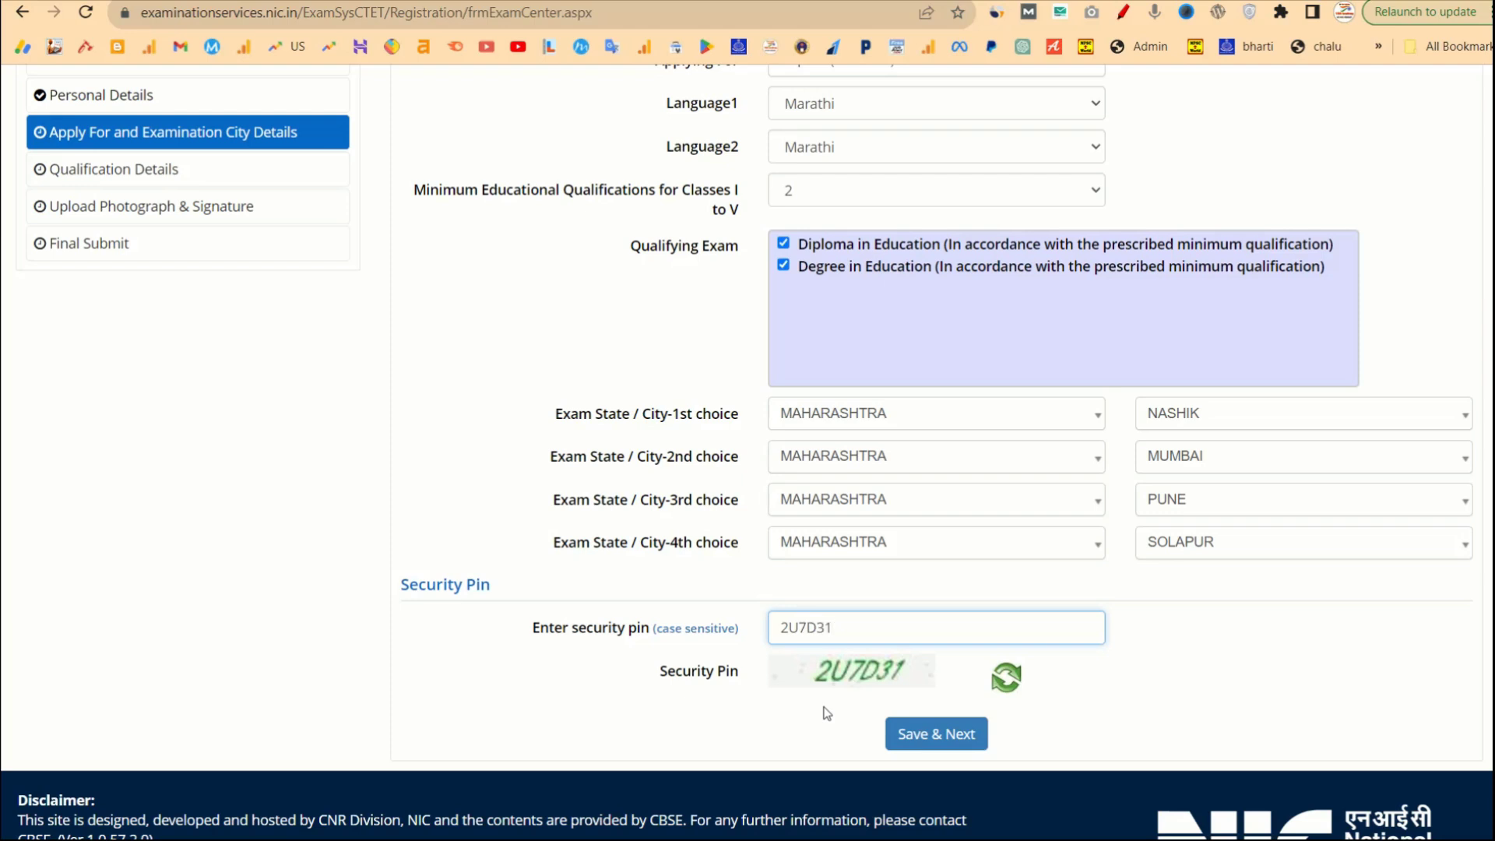
Save and confirm the exam-city section, then open the Applying For paper list on the reloaded form.
left_click(958, 742)
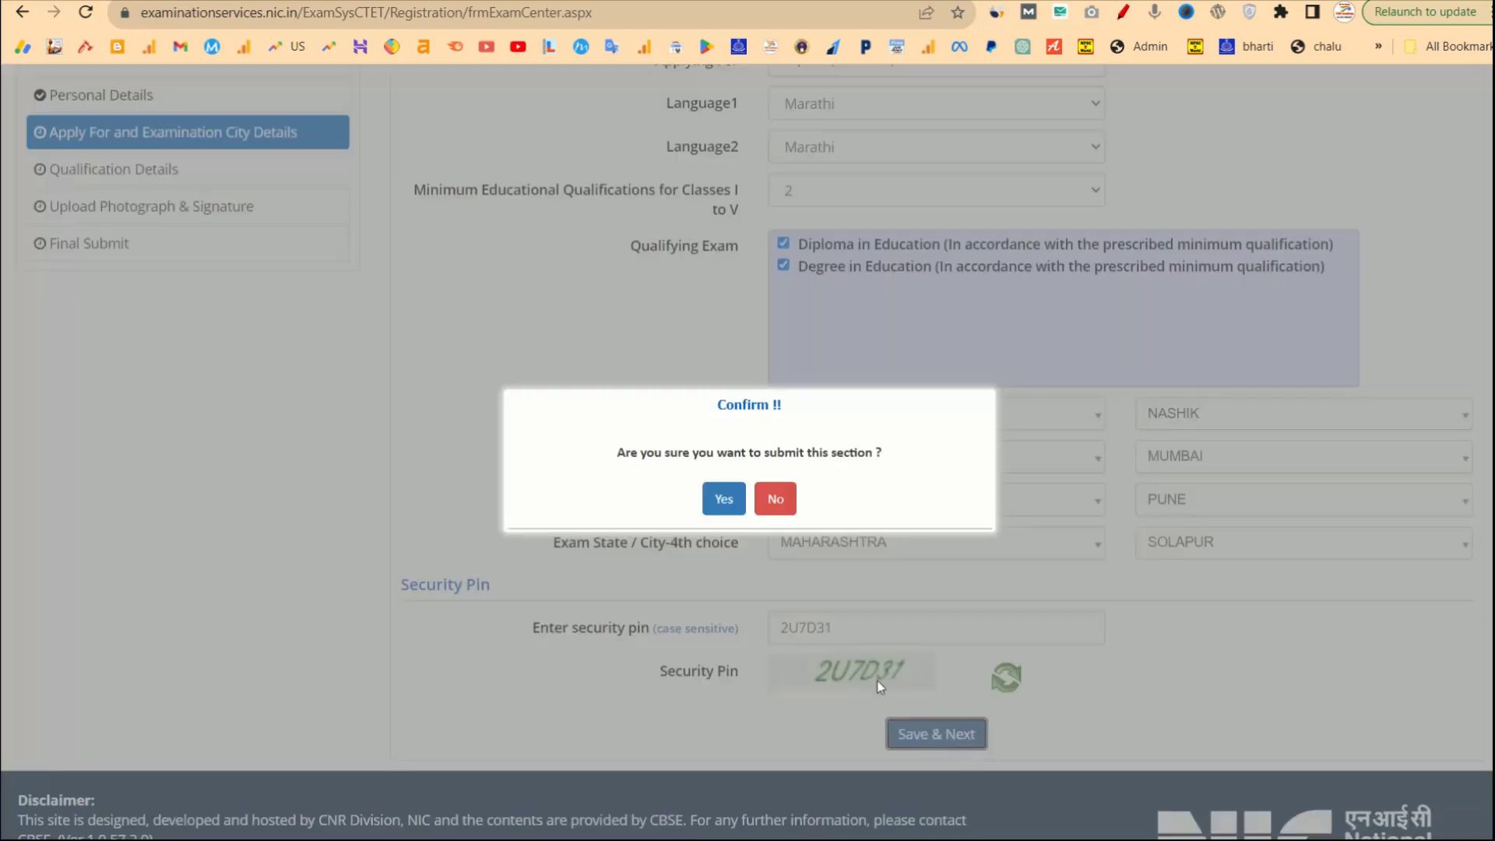
left_click(724, 500)
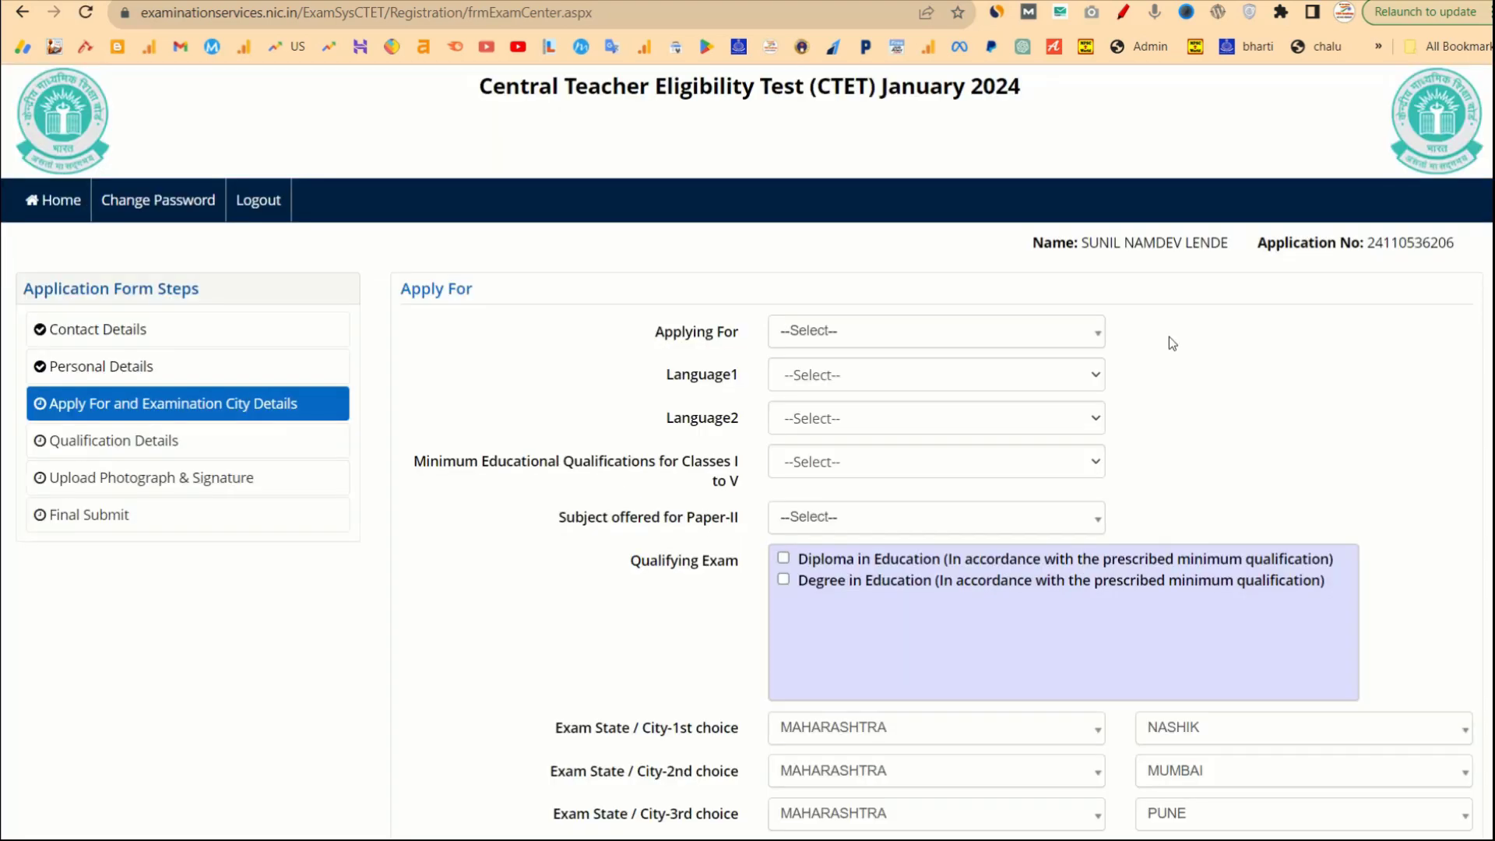
left_click(973, 341)
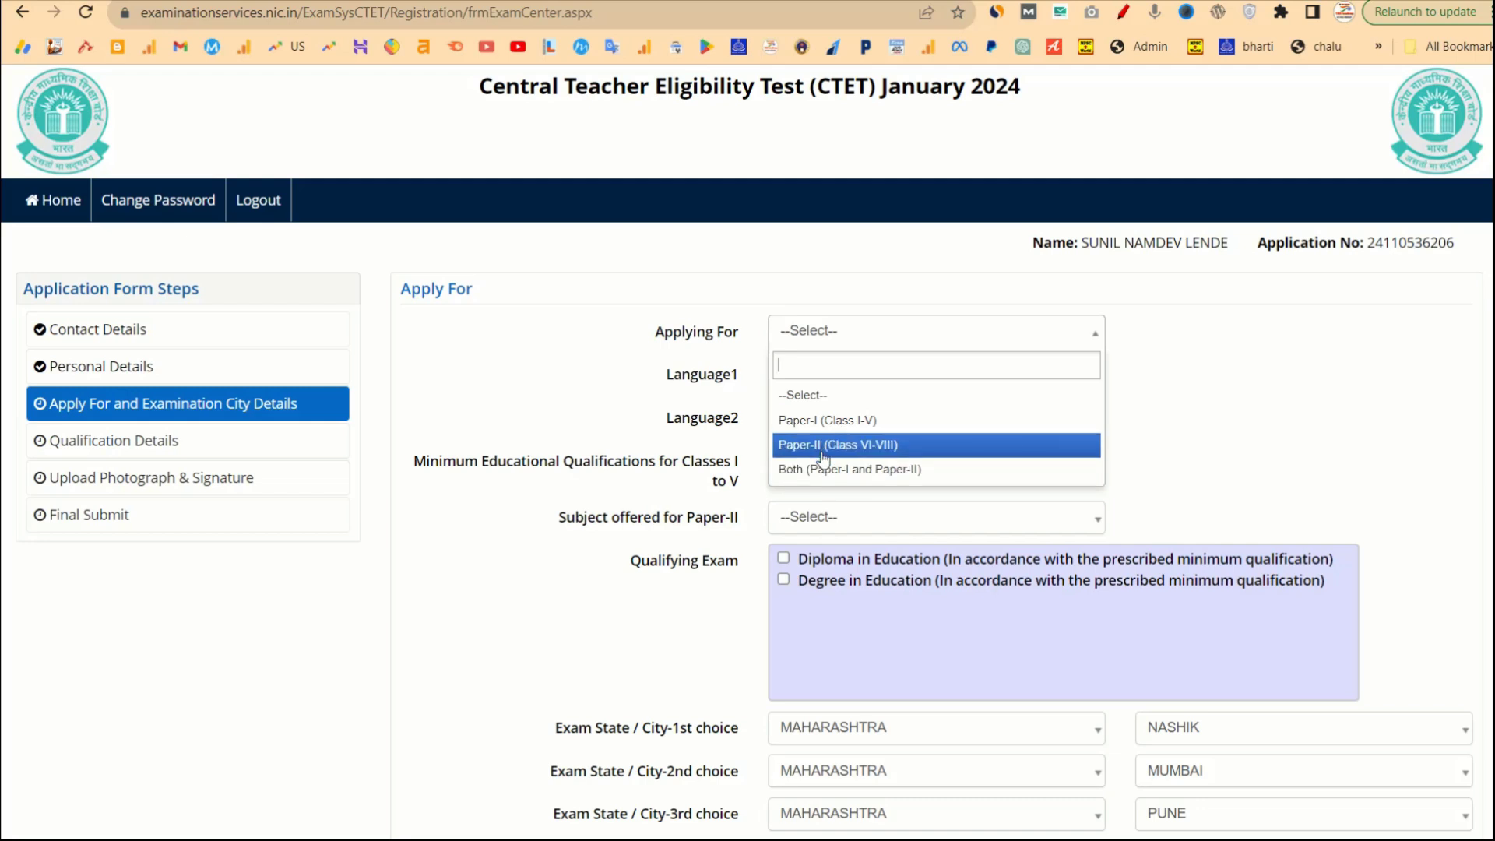
Choose Paper-II (Class VI-VIII), with Marathi for Language1 and Hindi for Language2.
left_click(823, 448)
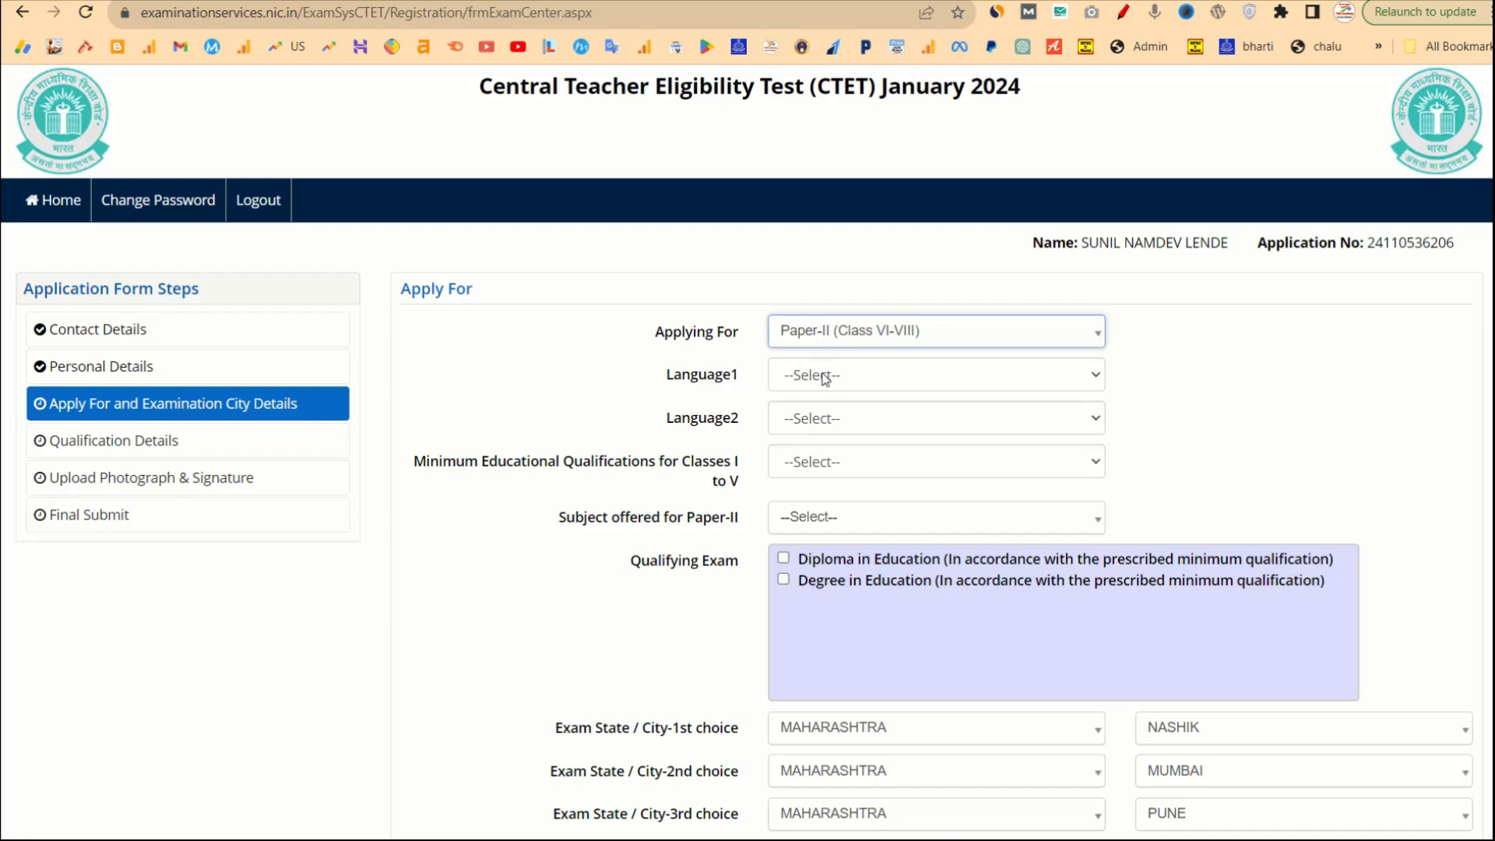
left_click(826, 378)
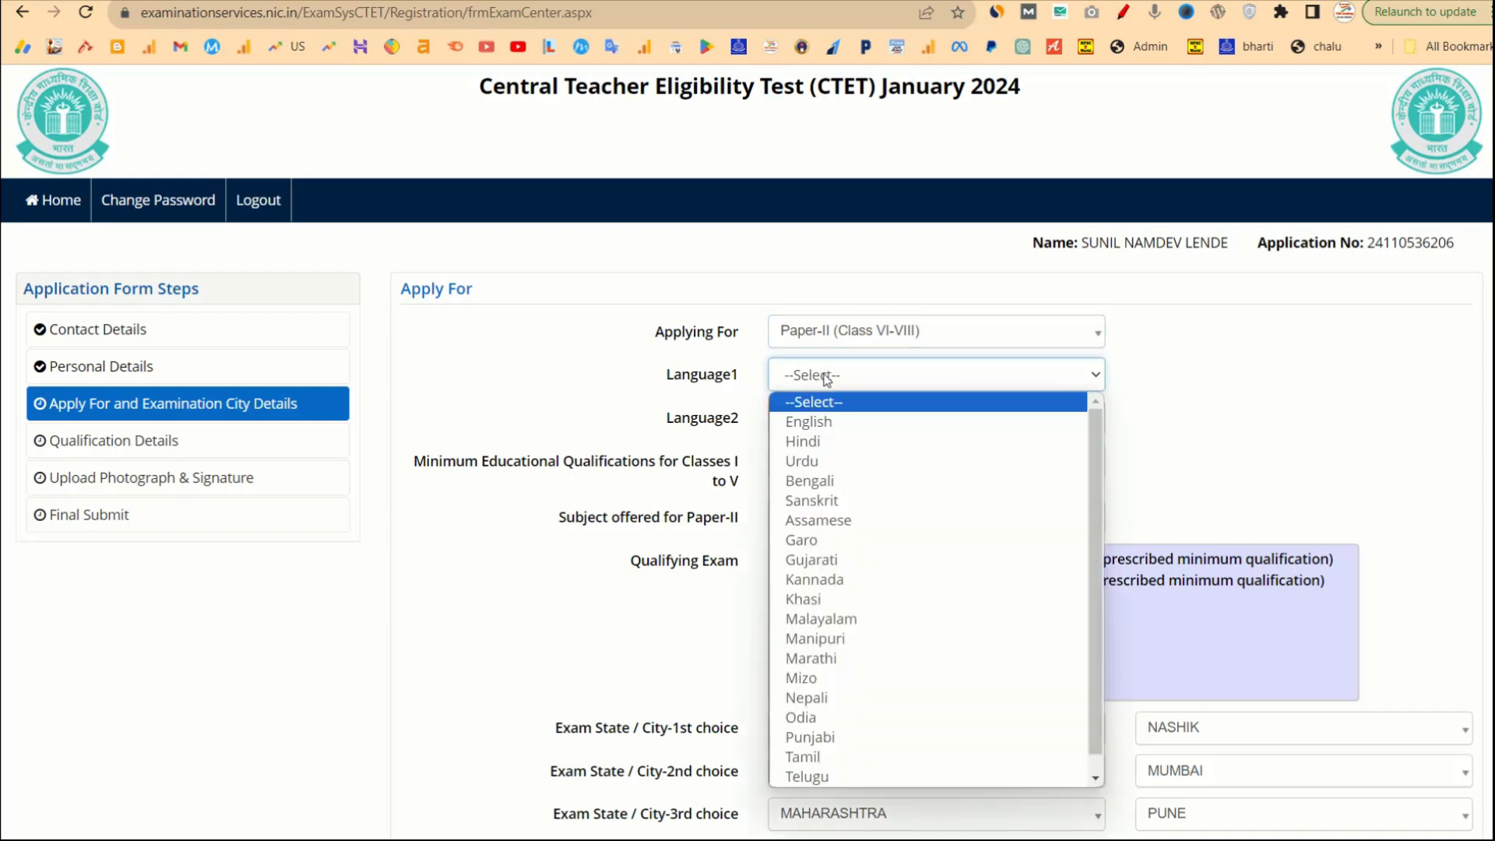
left_click(827, 379)
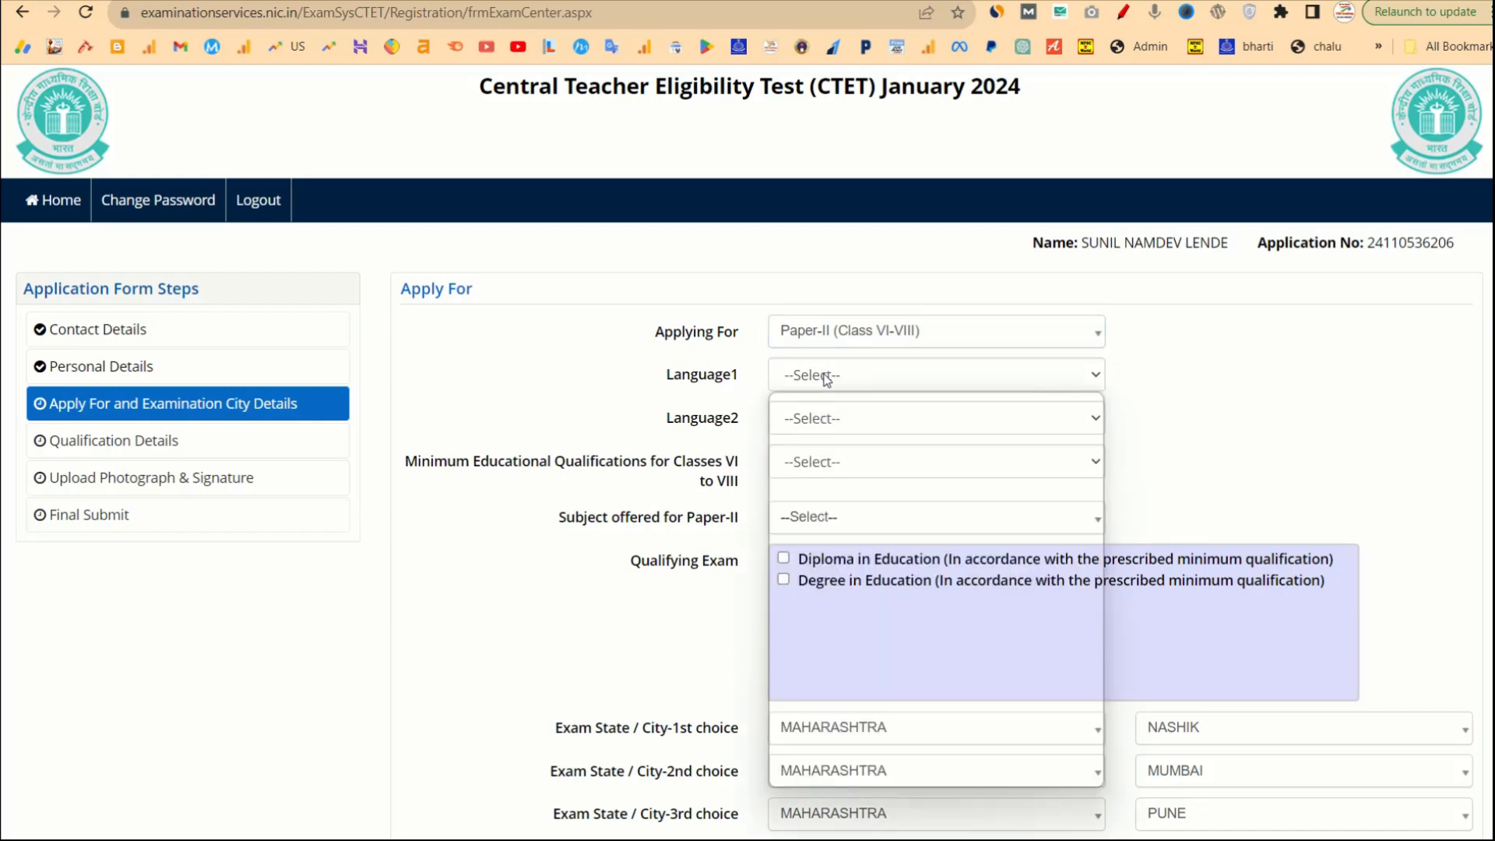
type("mar")
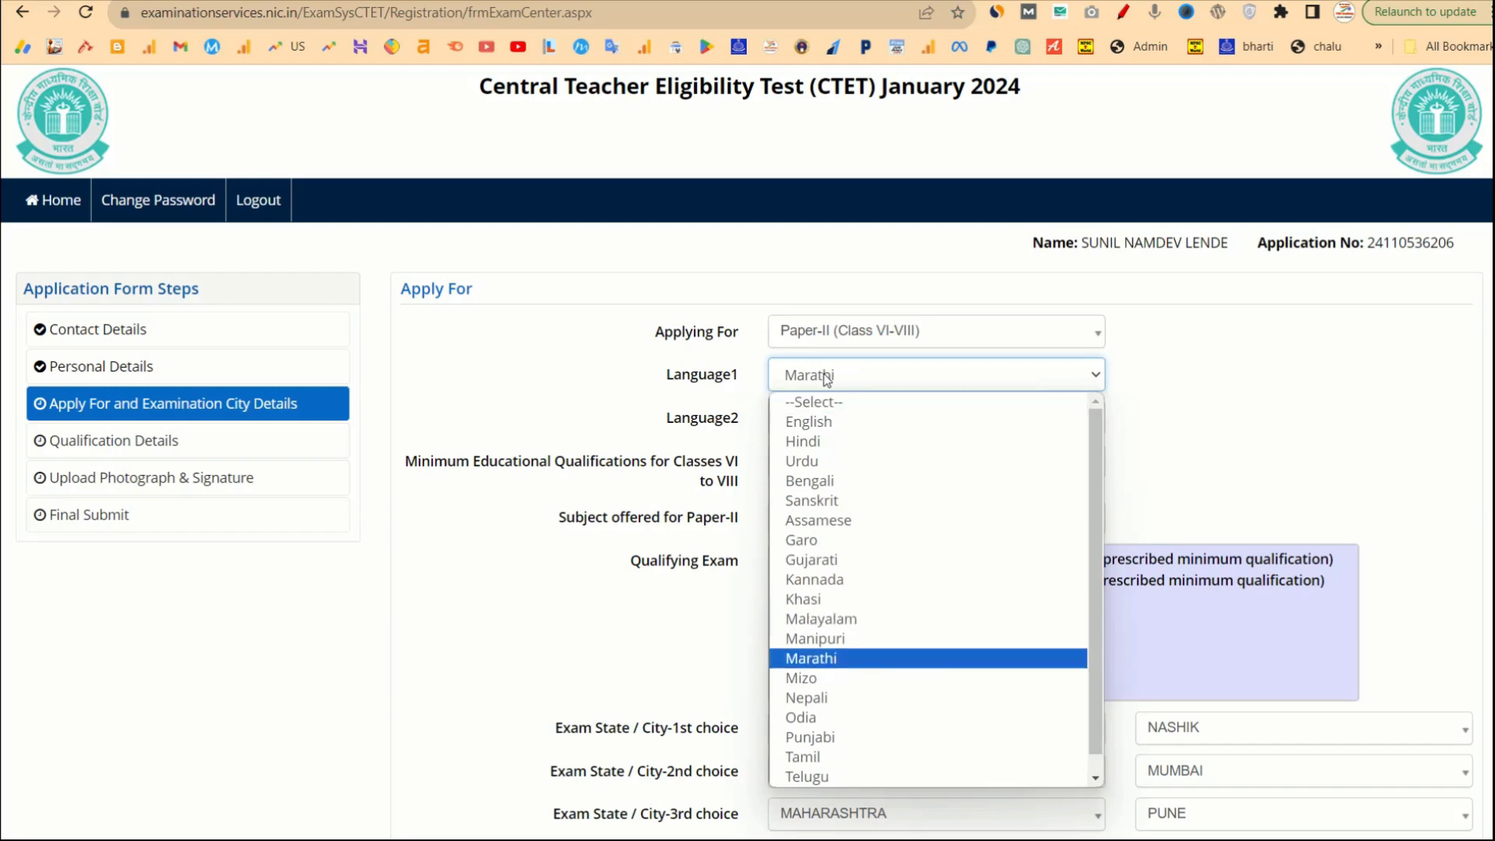
key("Return")
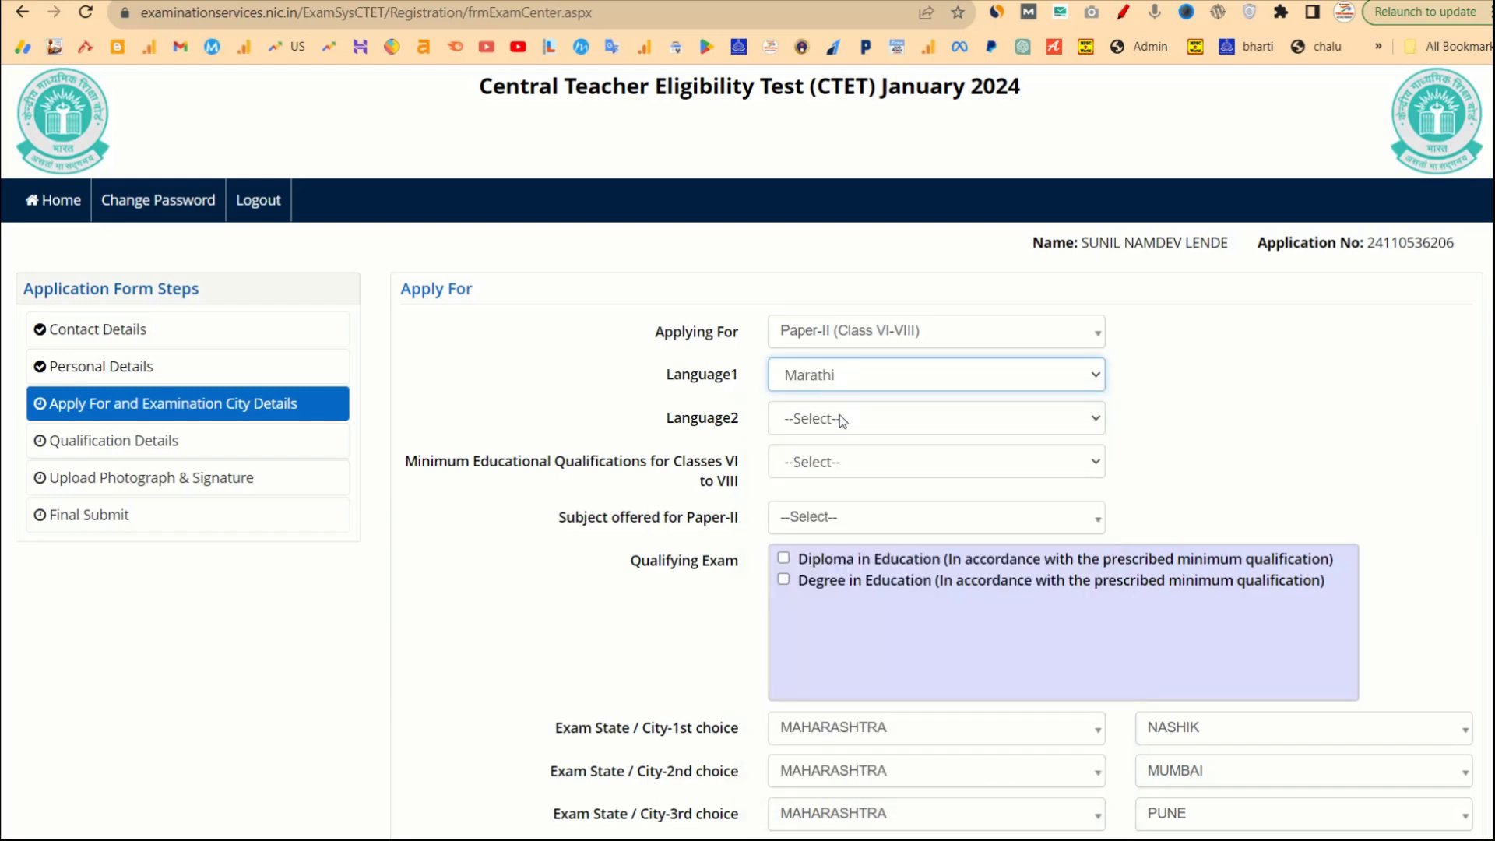
left_click(841, 420)
key("h")
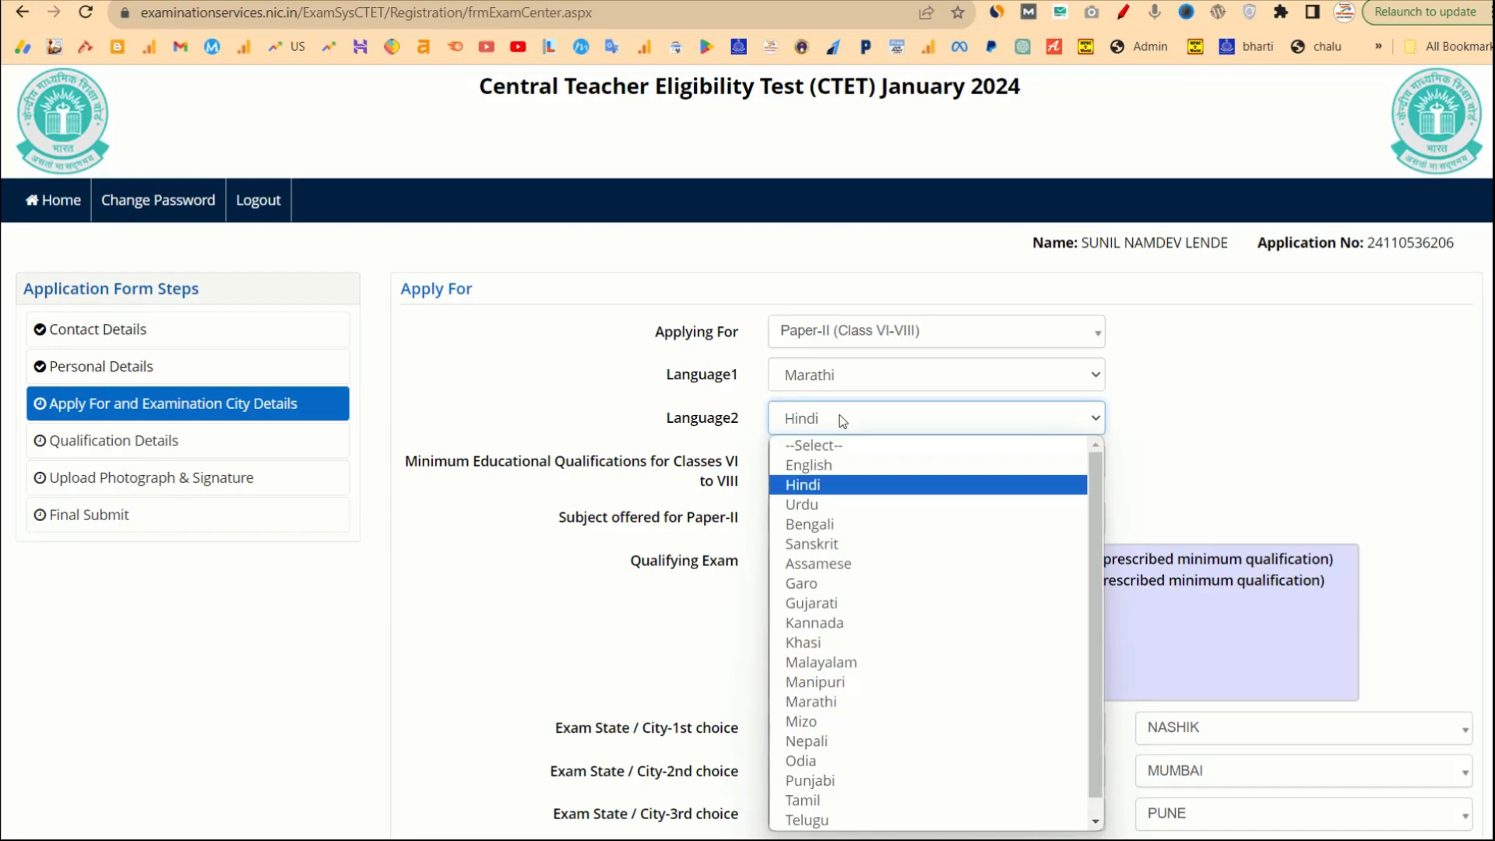
key("Return")
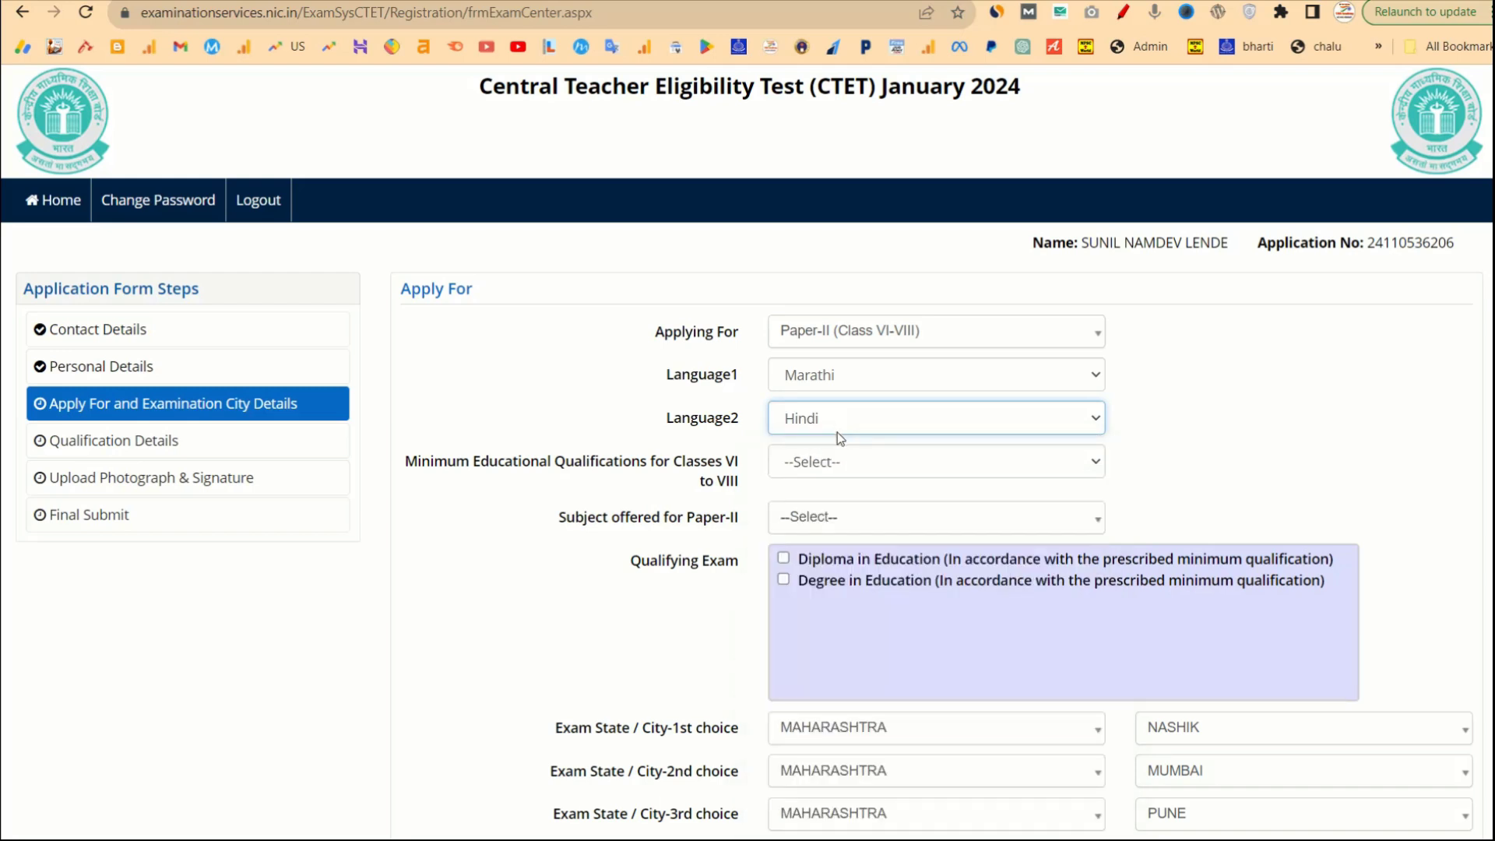
Open the minimum qualification list and look through the qualifications reference table.
left_click(818, 468)
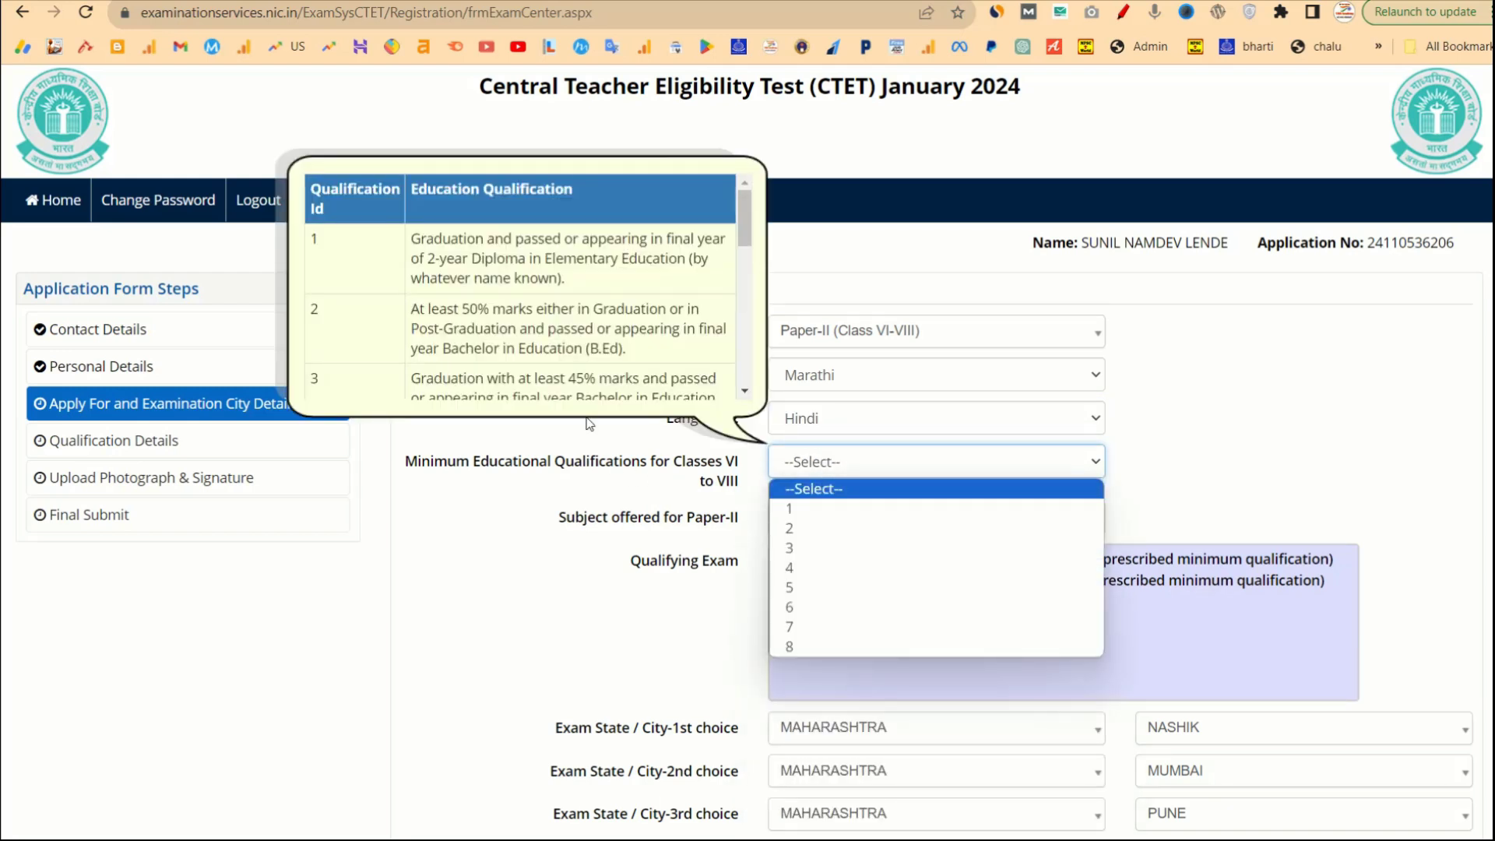
left_click(590, 424)
scroll(581, 353, "down", 1)
left_click(811, 436)
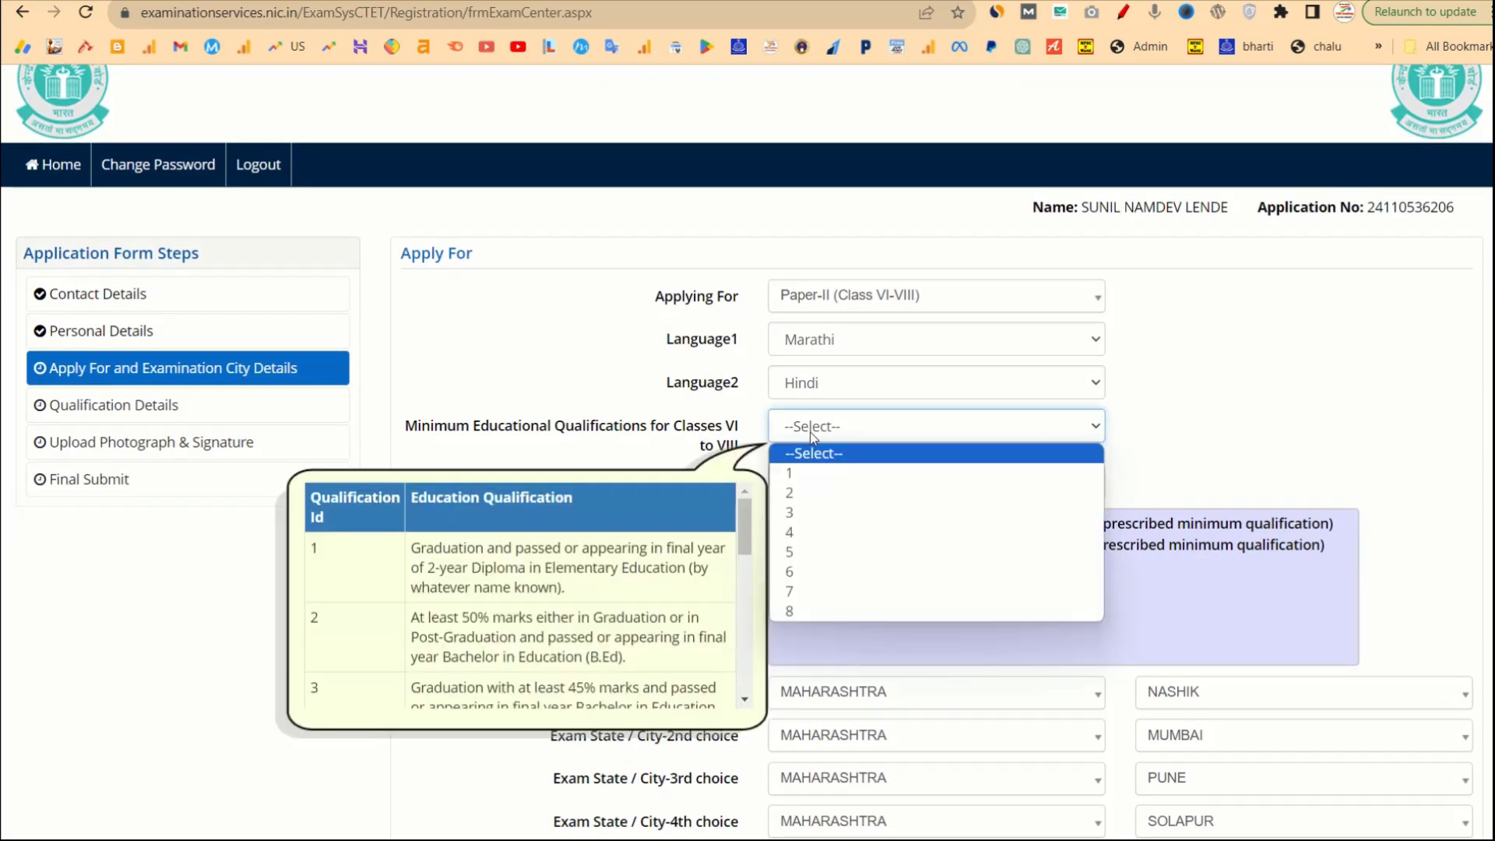
scroll(594, 524, "down", 5)
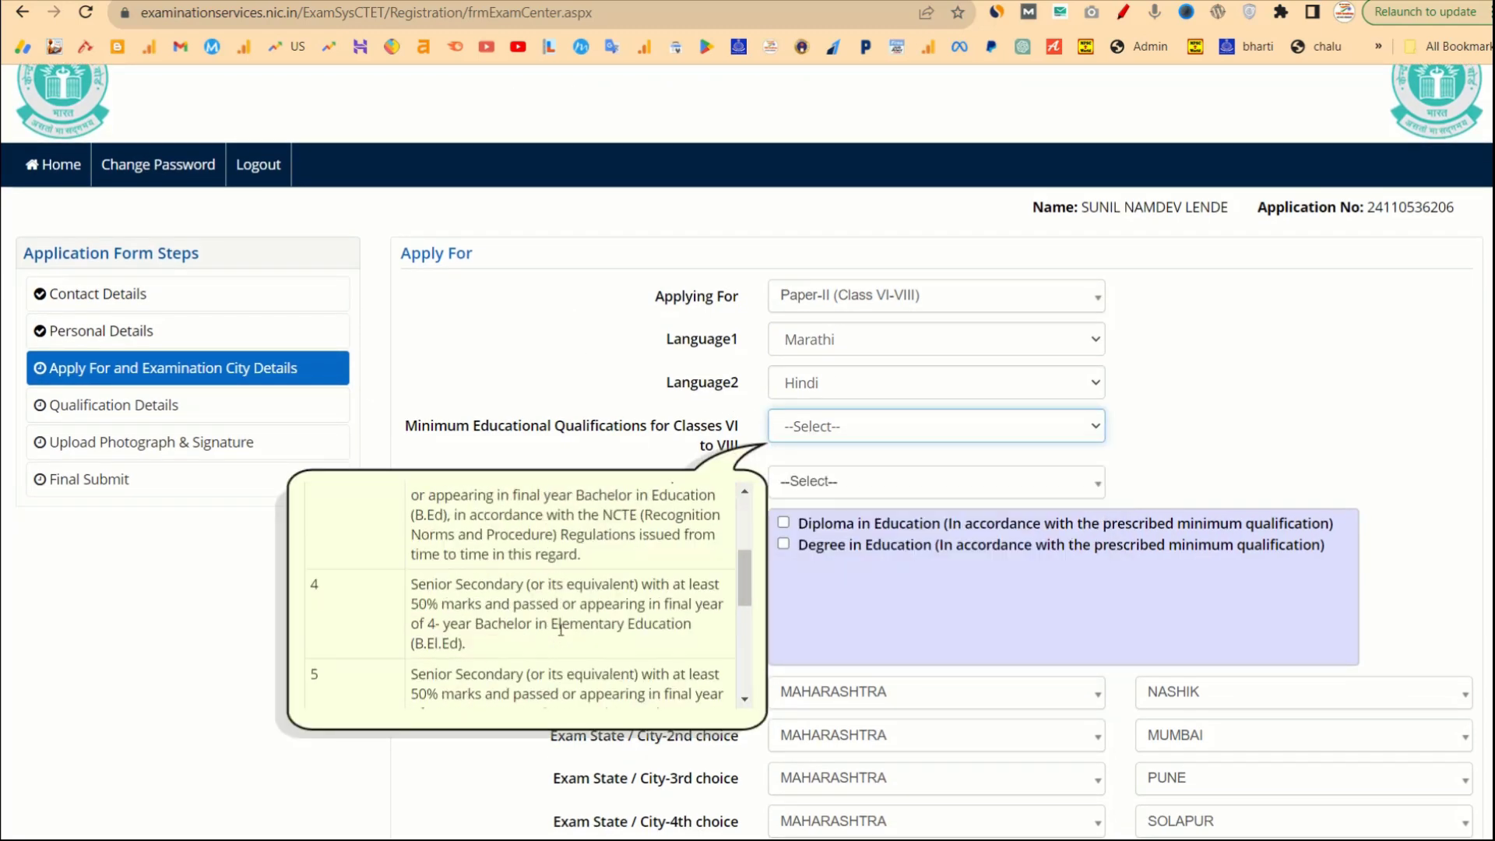
scroll(562, 631, "up", 10)
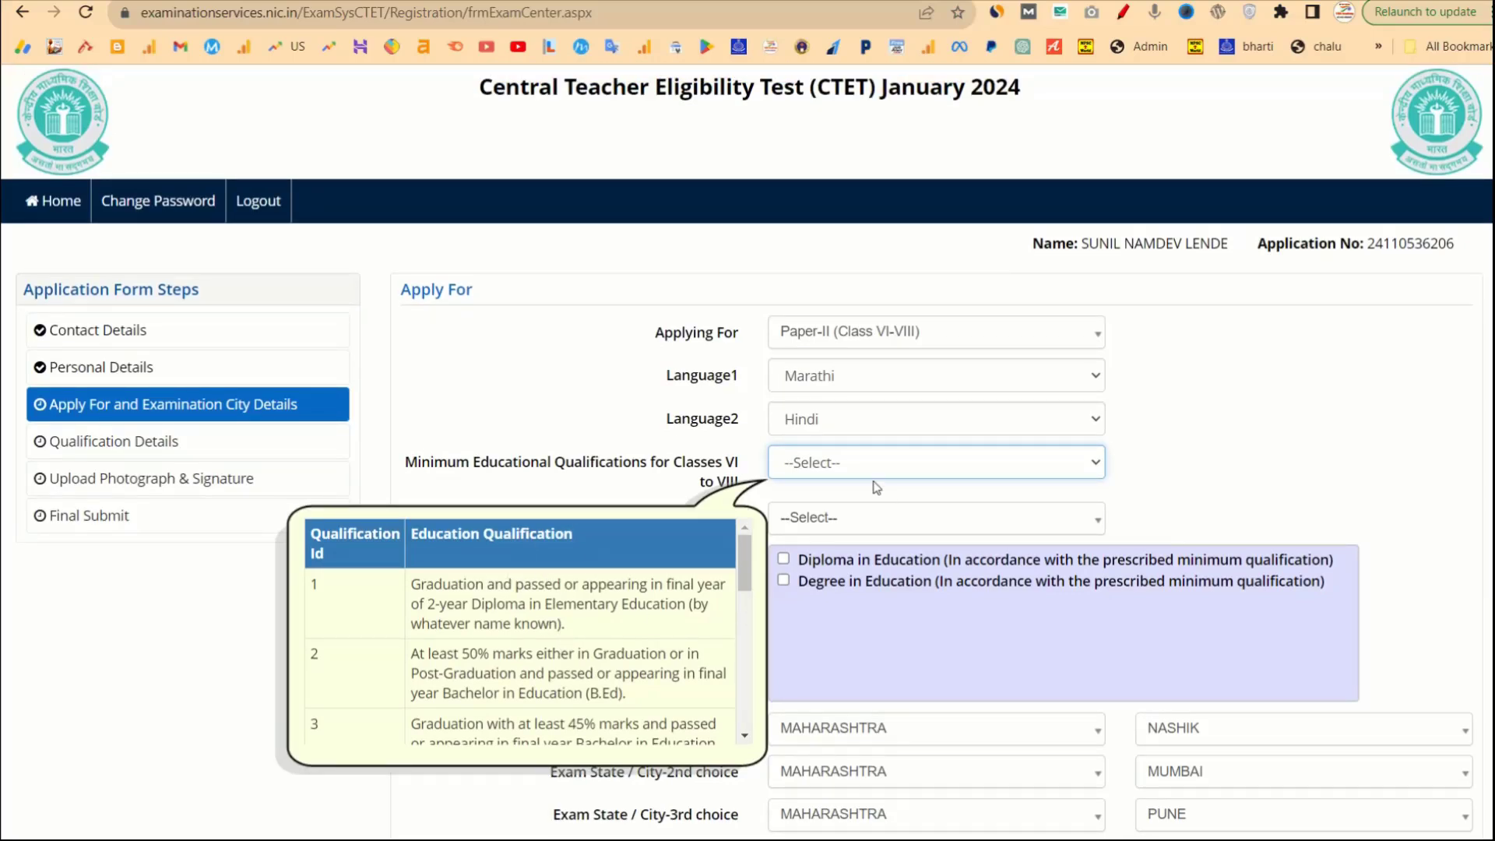
Set the Classes VI-VIII minimum qualification to 2 and close the reference table.
left_click(851, 465)
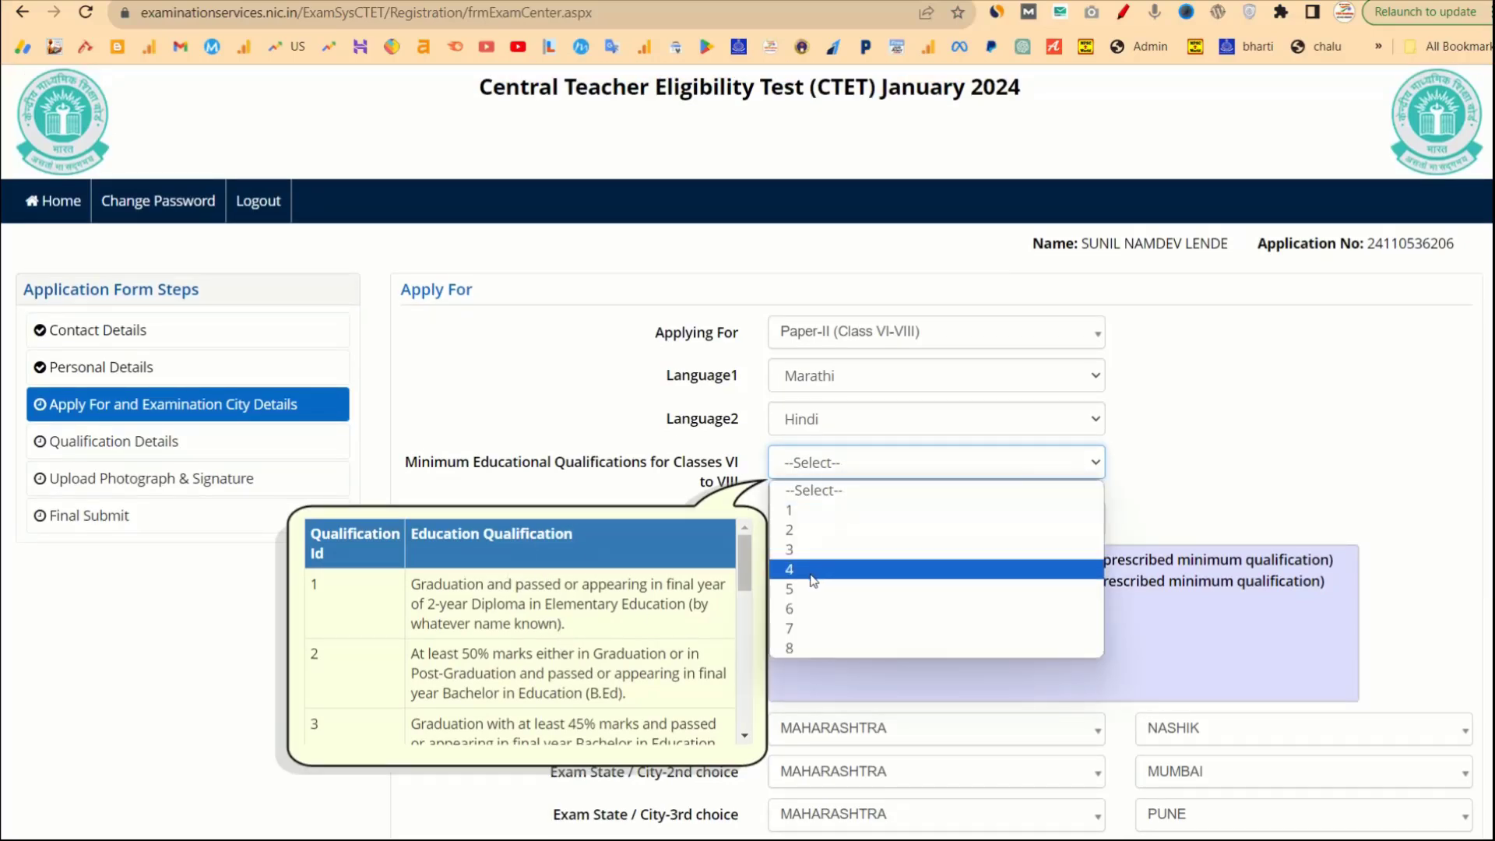
left_click(813, 511)
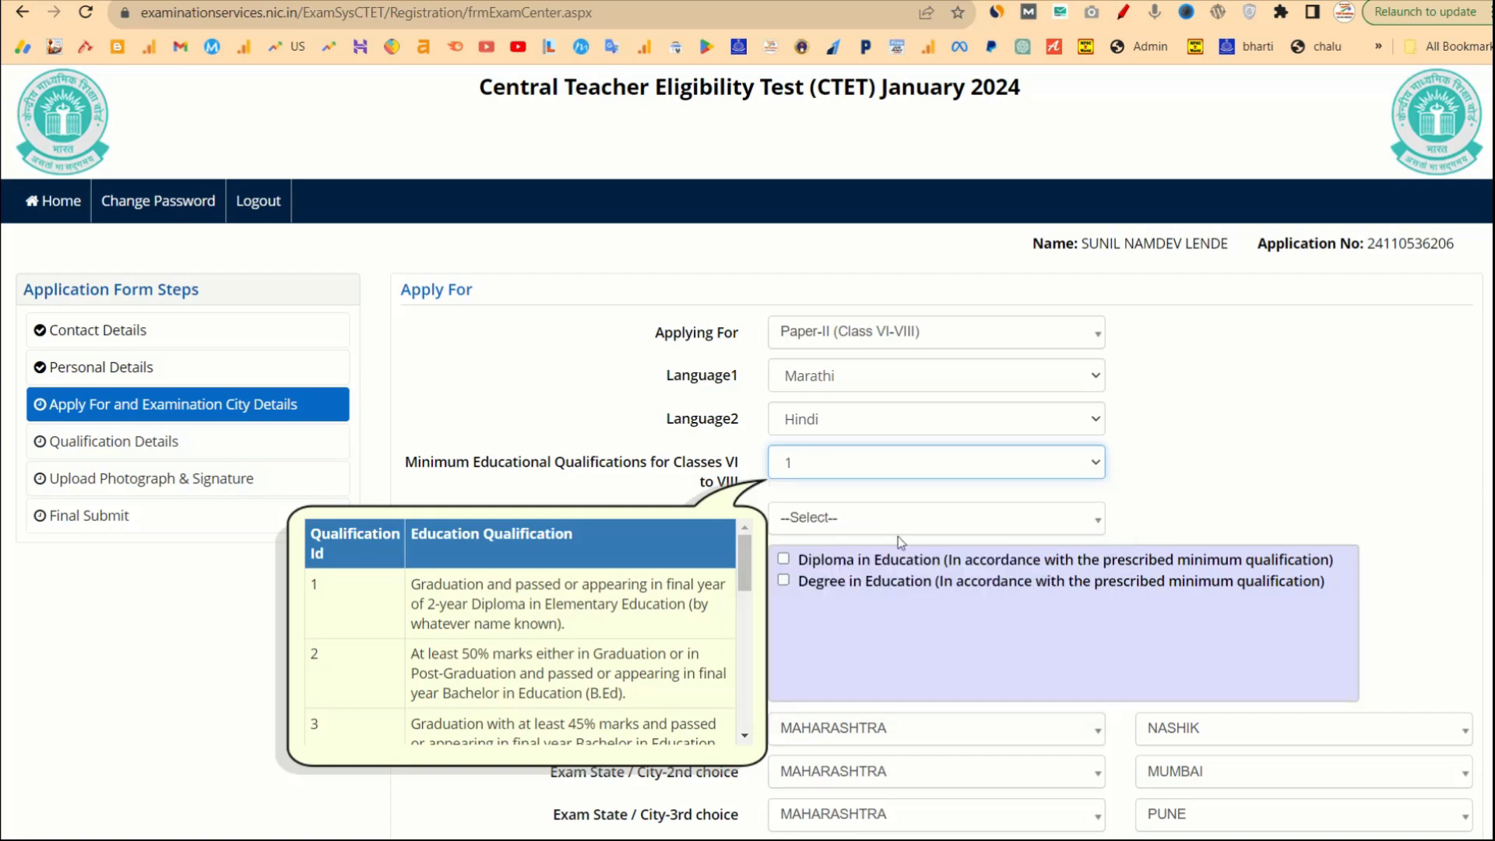
left_click(850, 469)
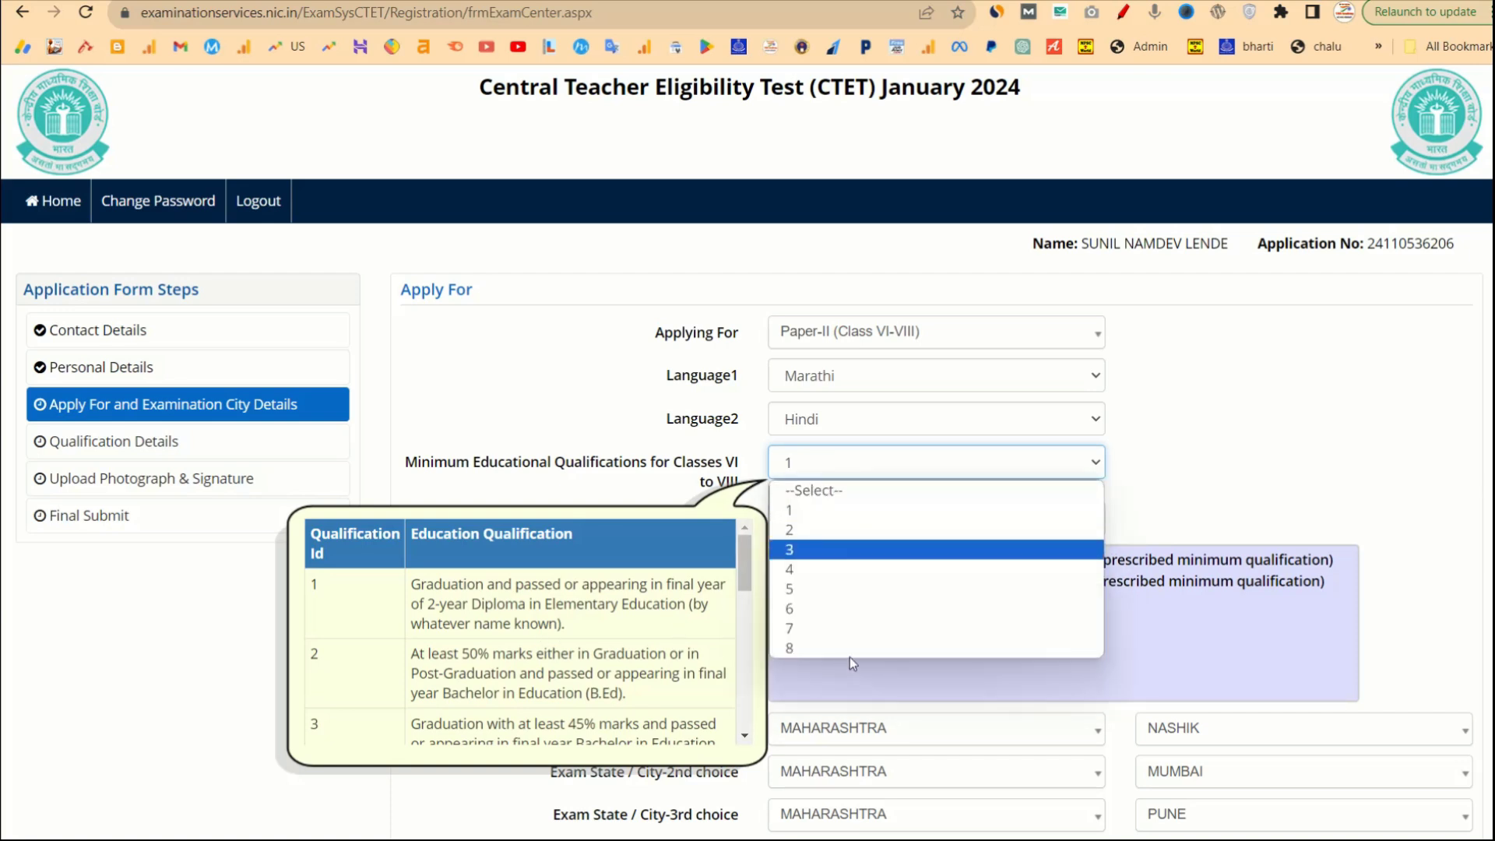
left_click(818, 535)
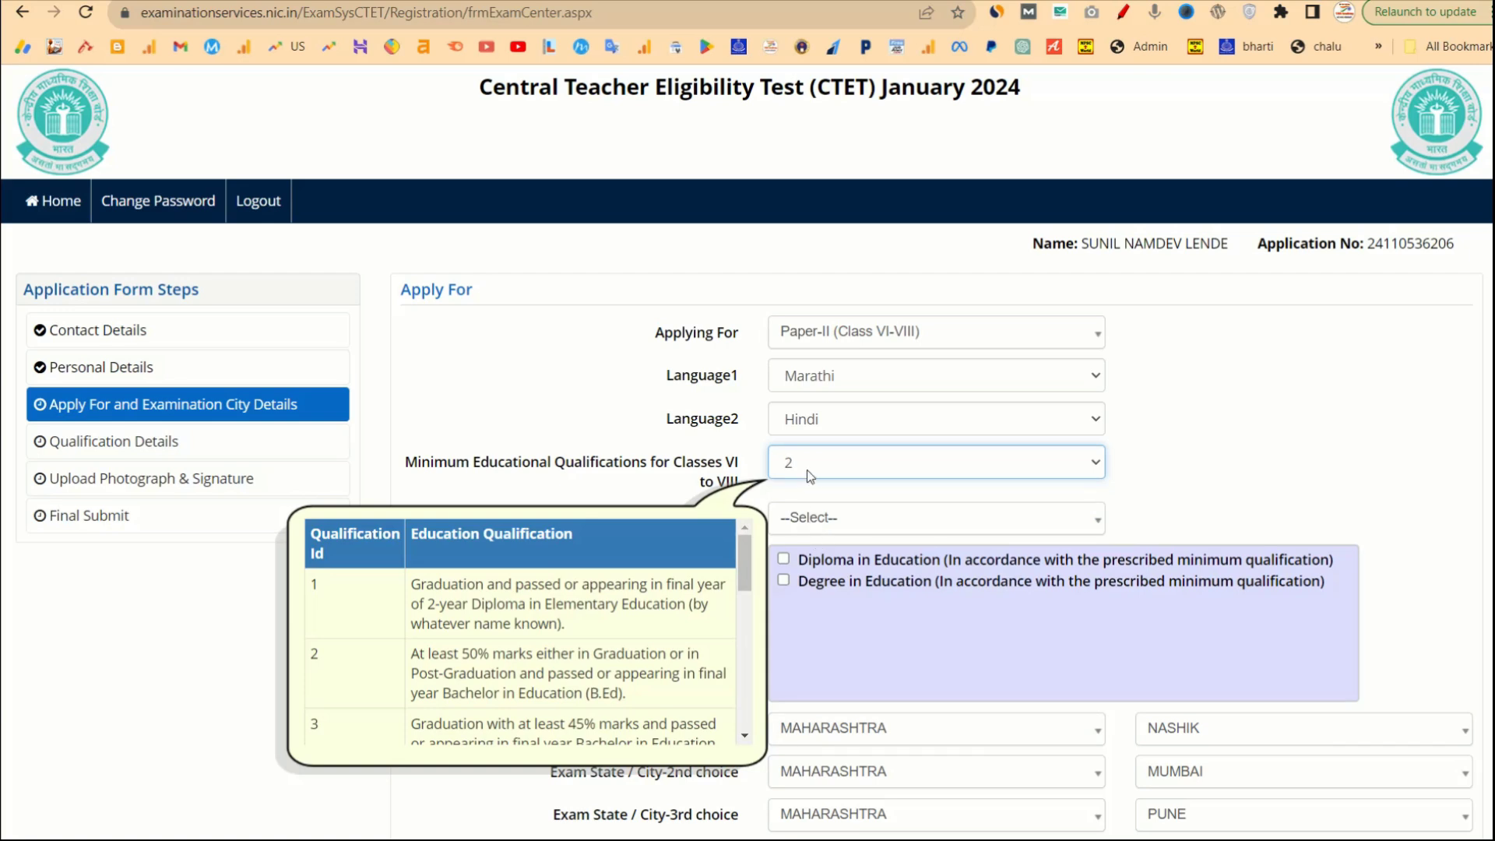
scroll(637, 608, "down", 5)
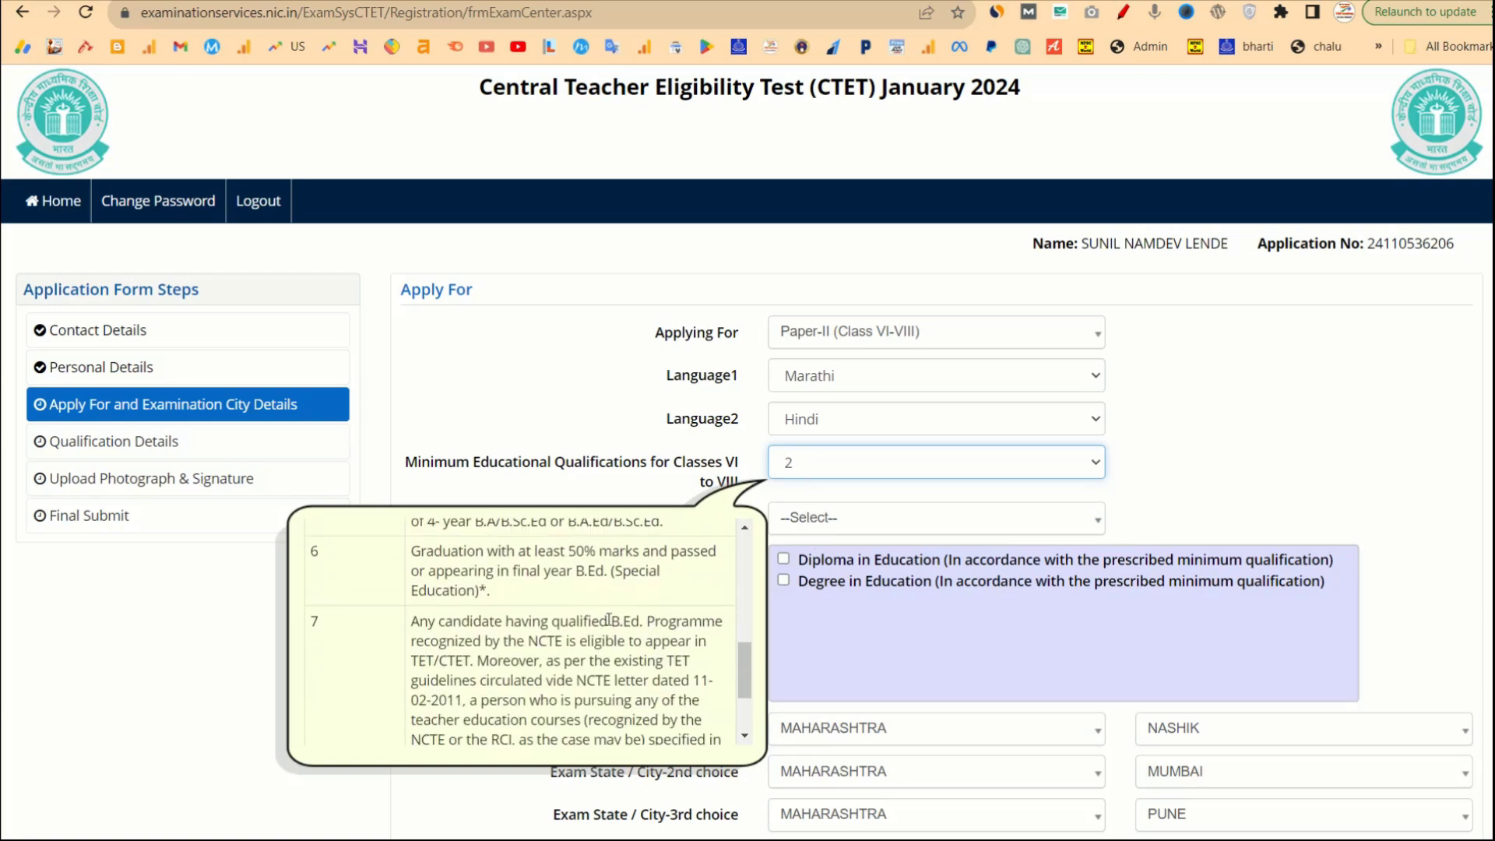
scroll(611, 677, "down", 3)
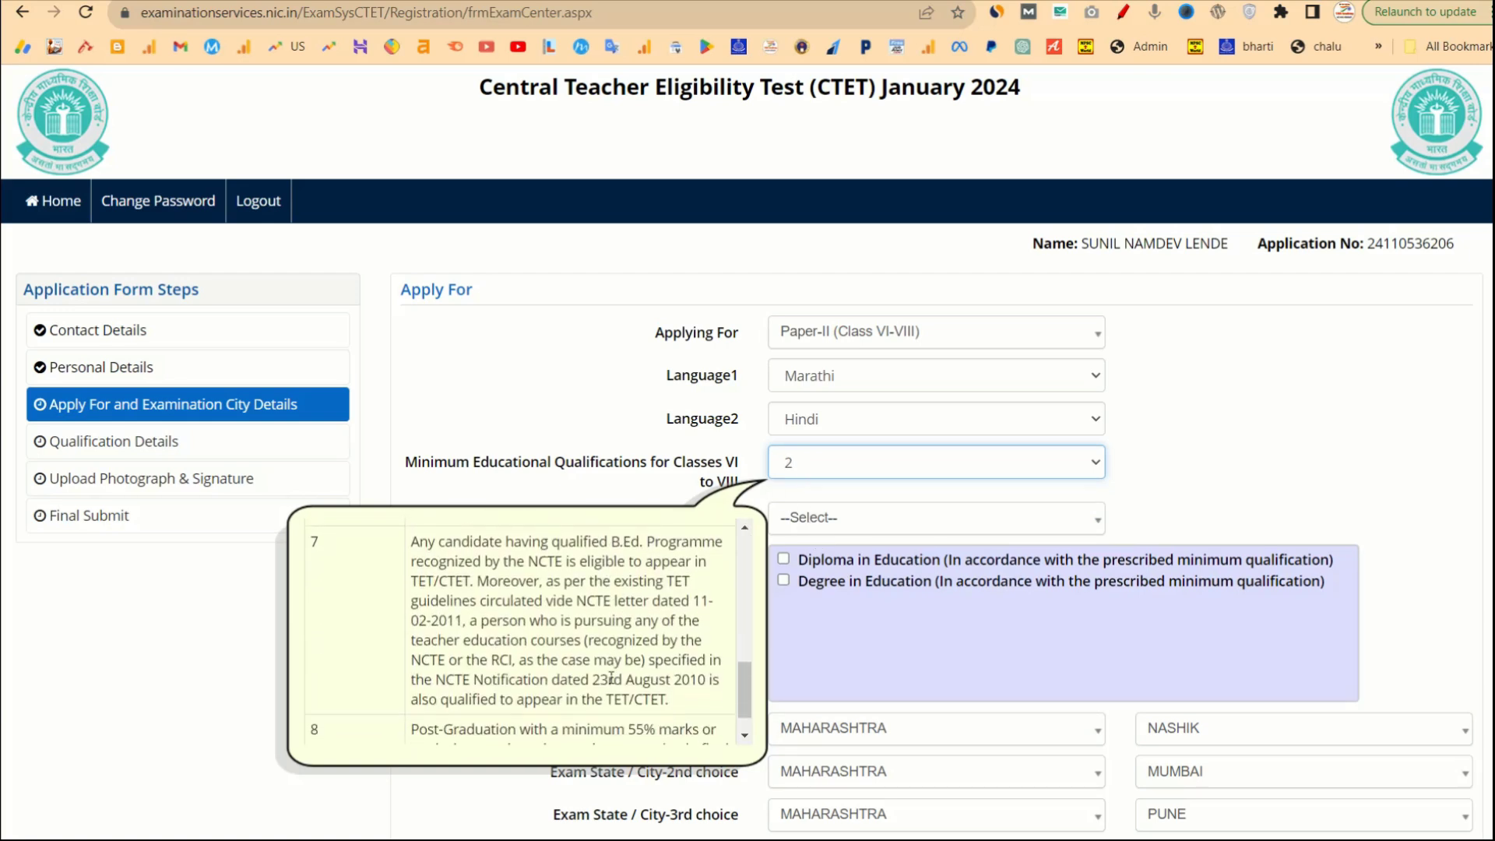
scroll(611, 678, "up", 4)
scroll(612, 677, "up", 3)
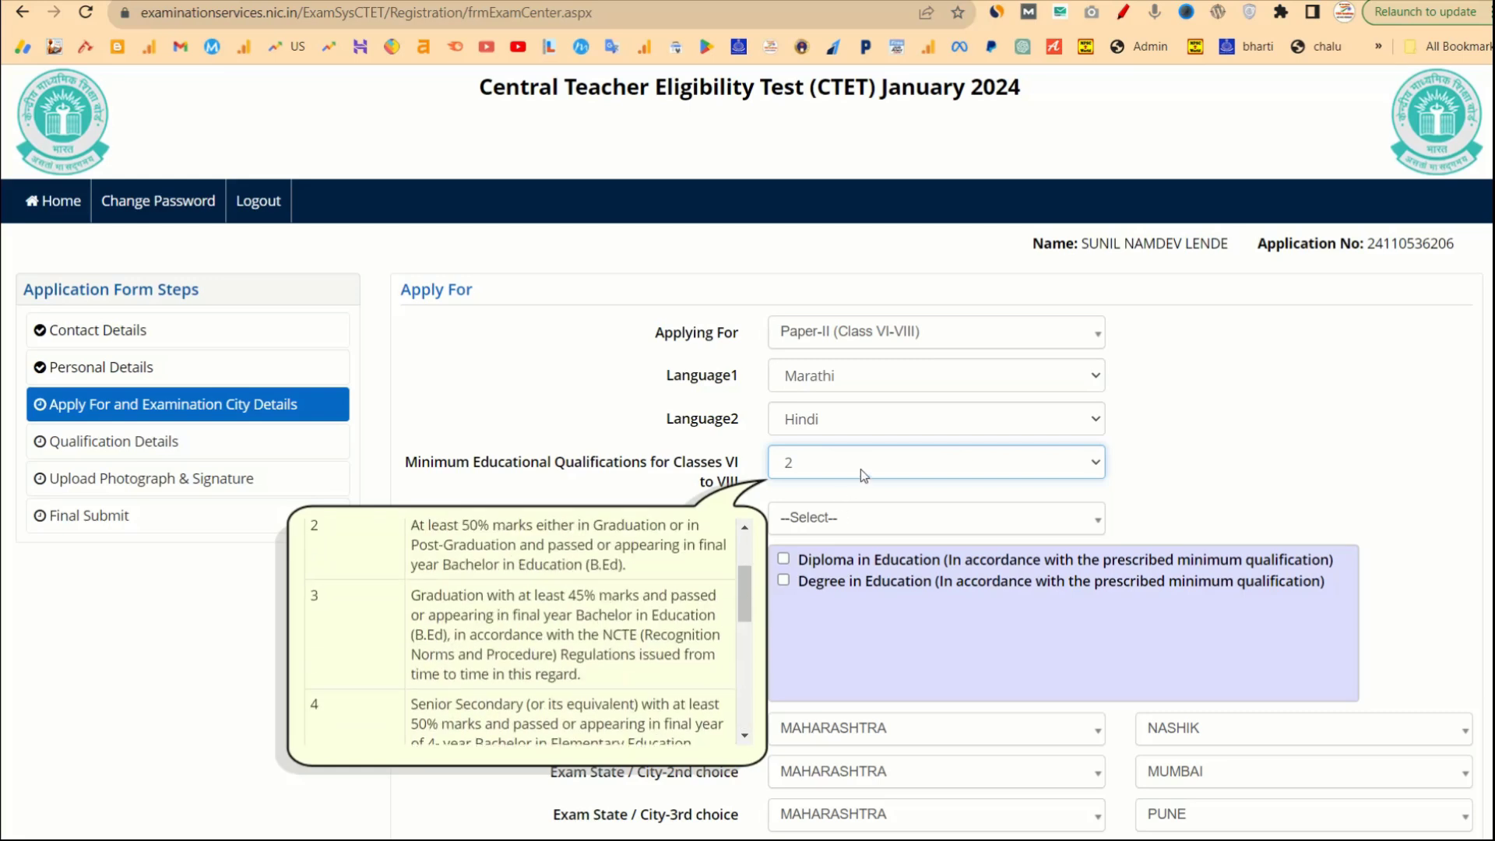
scroll(689, 541, "up", 2)
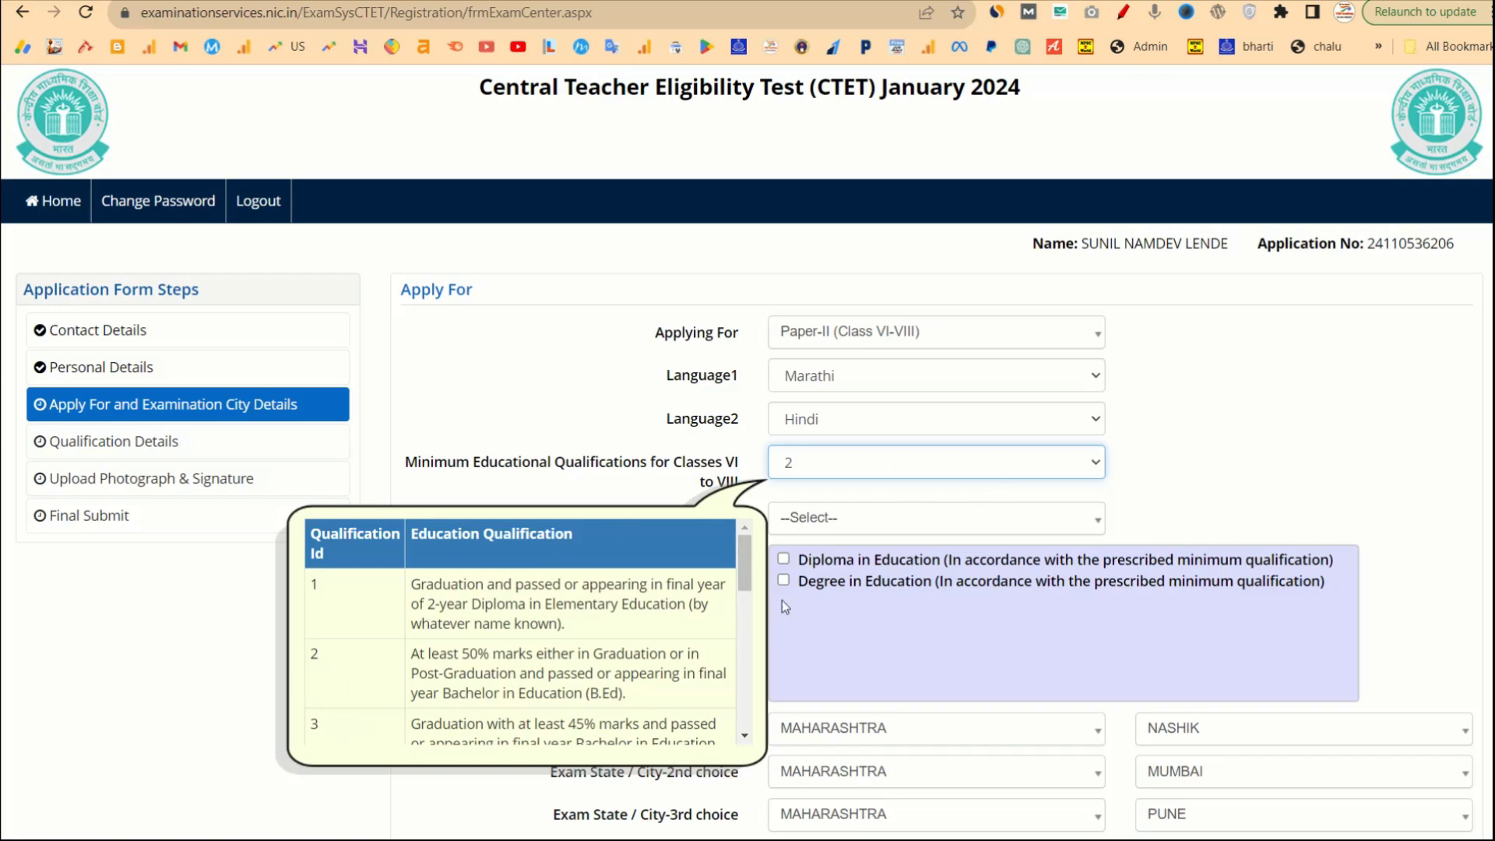
left_click(1188, 463)
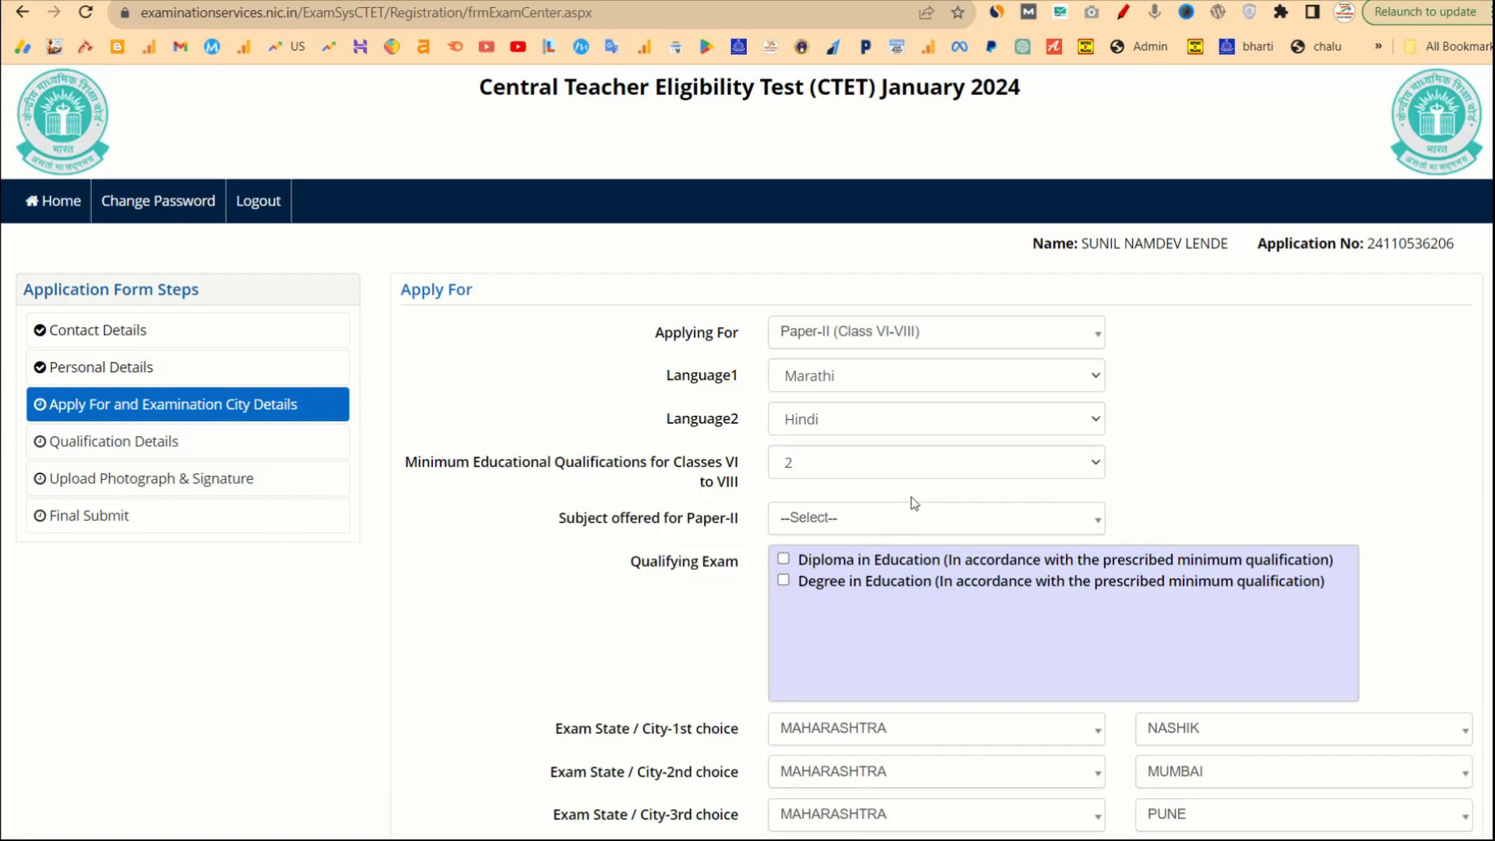
Keep qualification 2, choose Mathematics & Science as the Paper-II subject, and tick Diploma in Education.
left_click(866, 518)
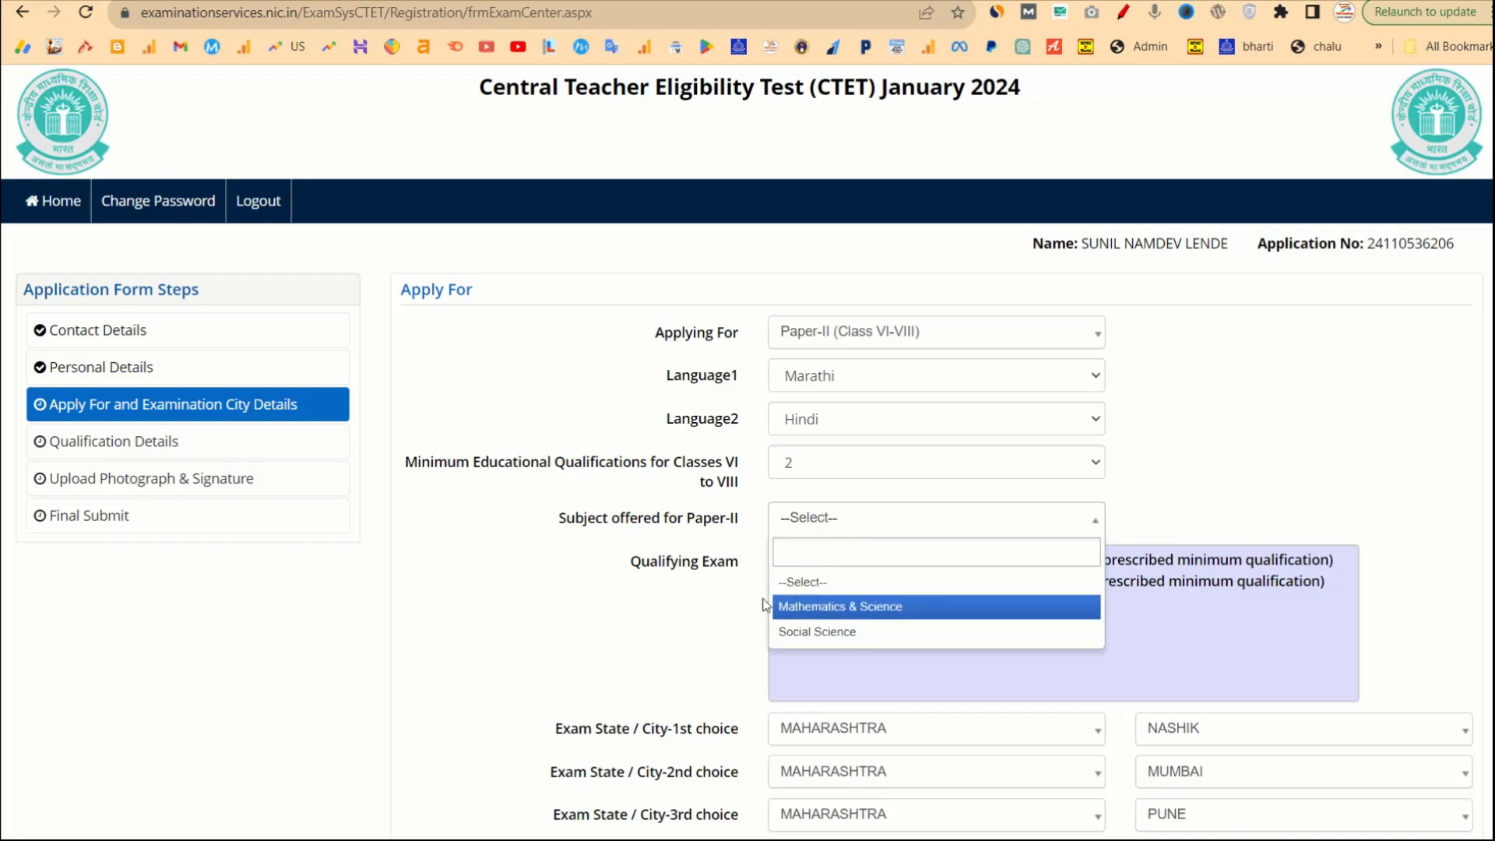
left_click(830, 471)
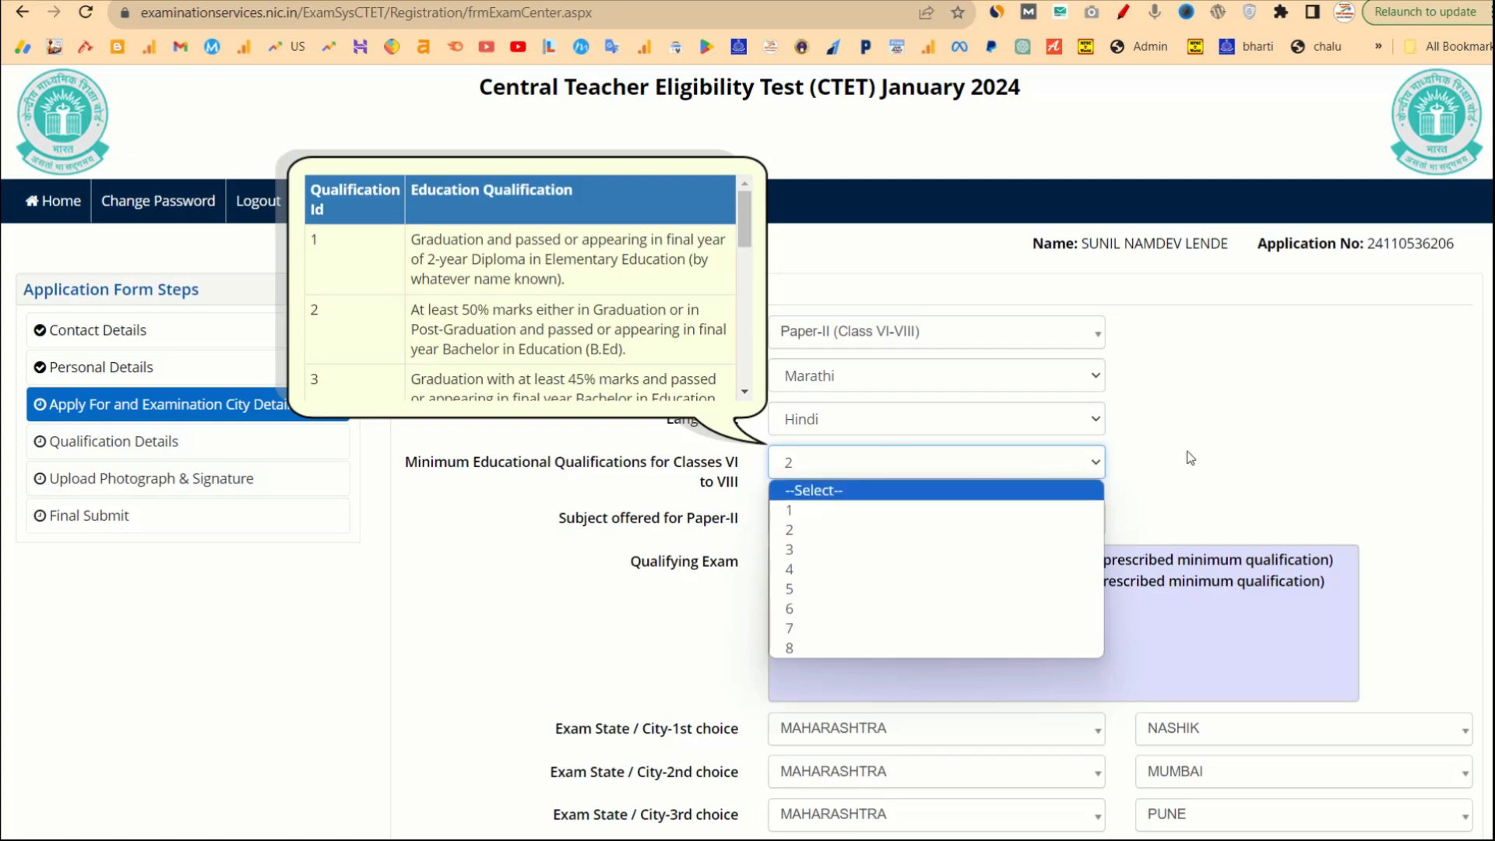
left_click(1274, 450)
left_click(1002, 517)
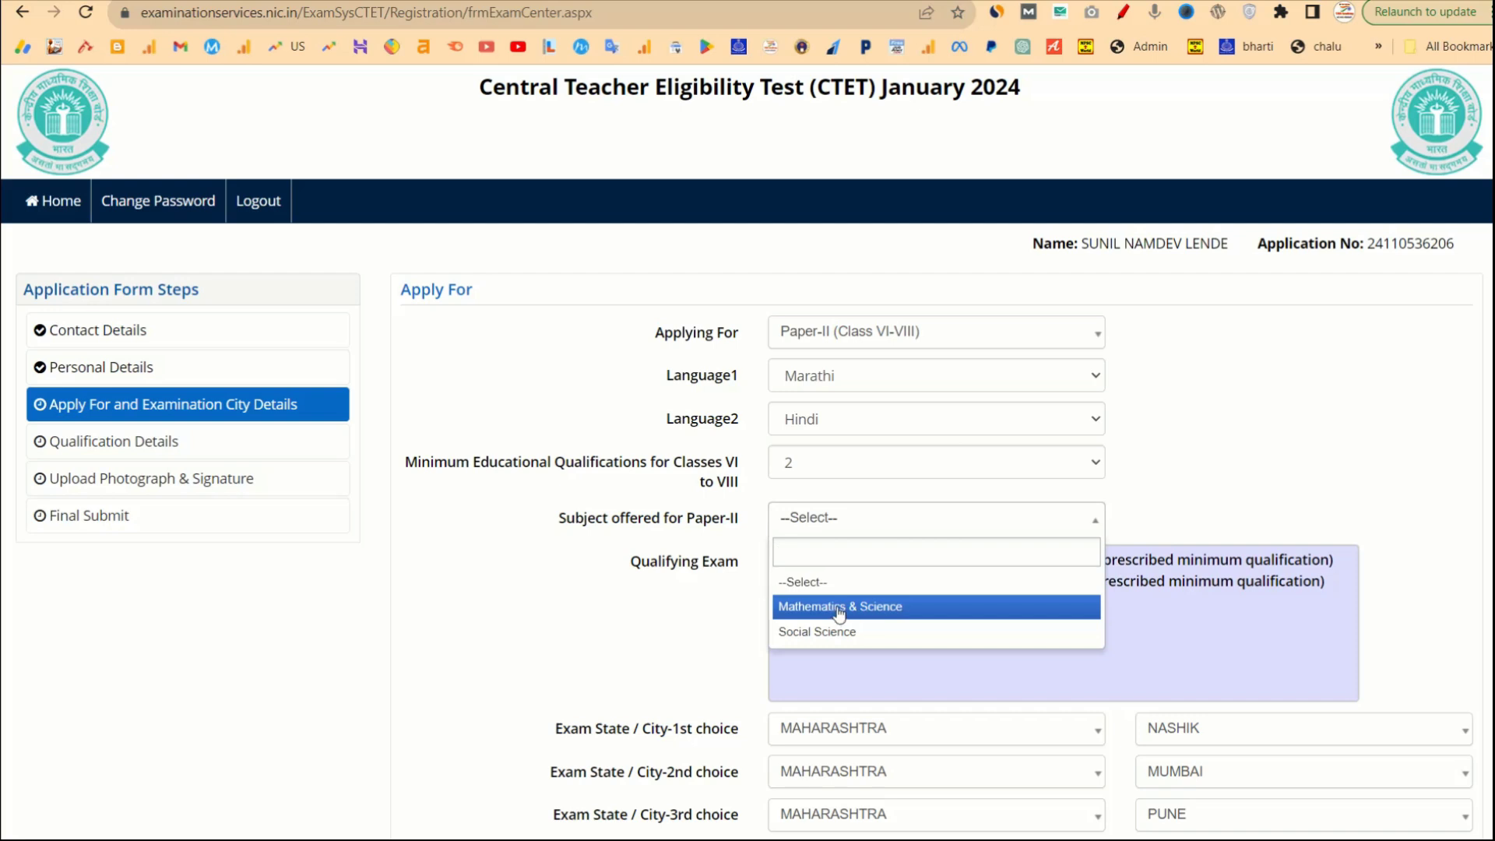
left_click(839, 614)
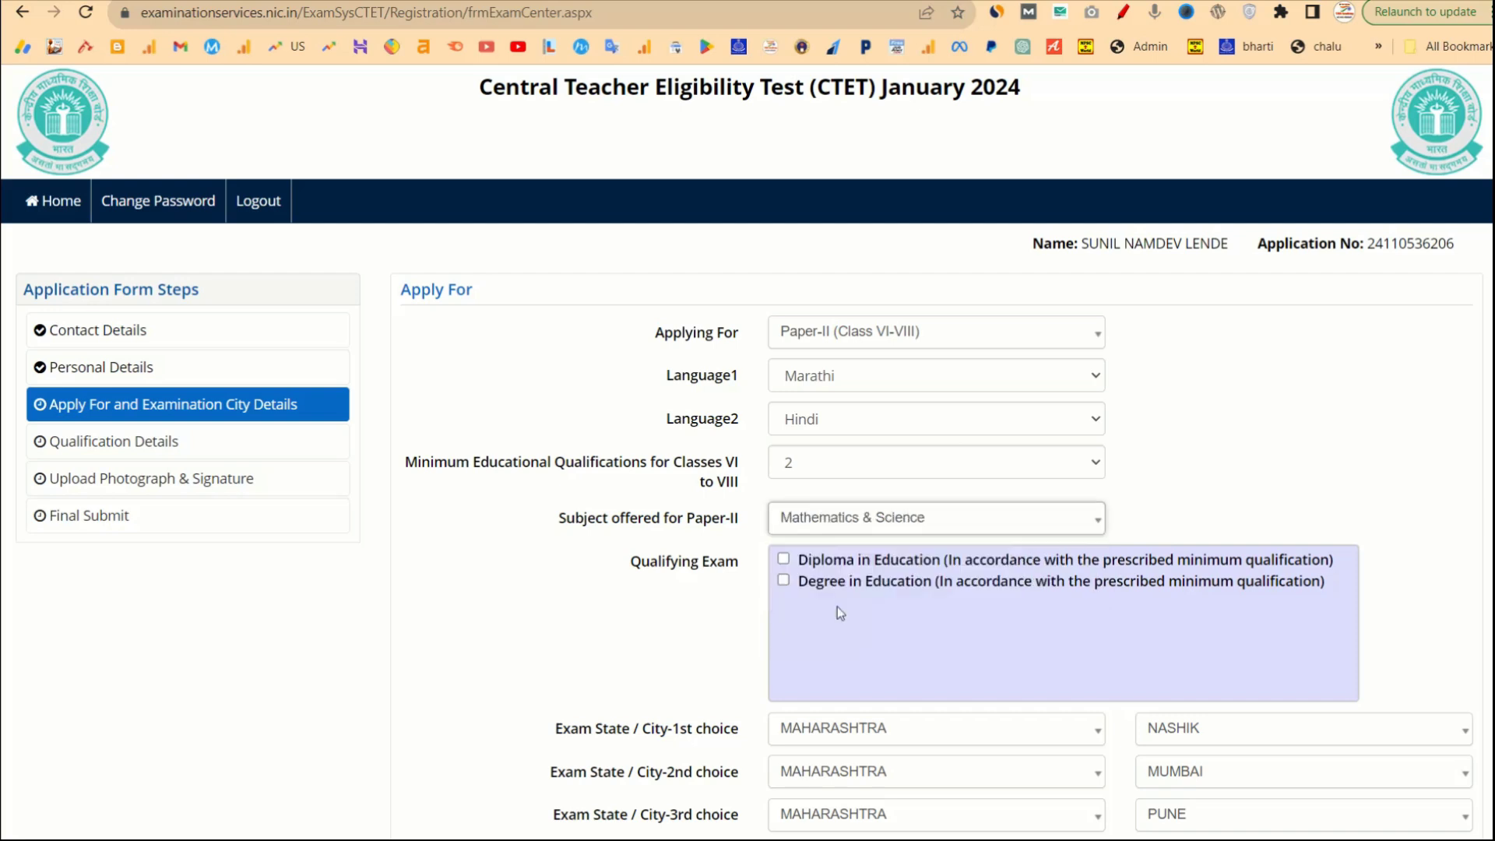
left_click(784, 559)
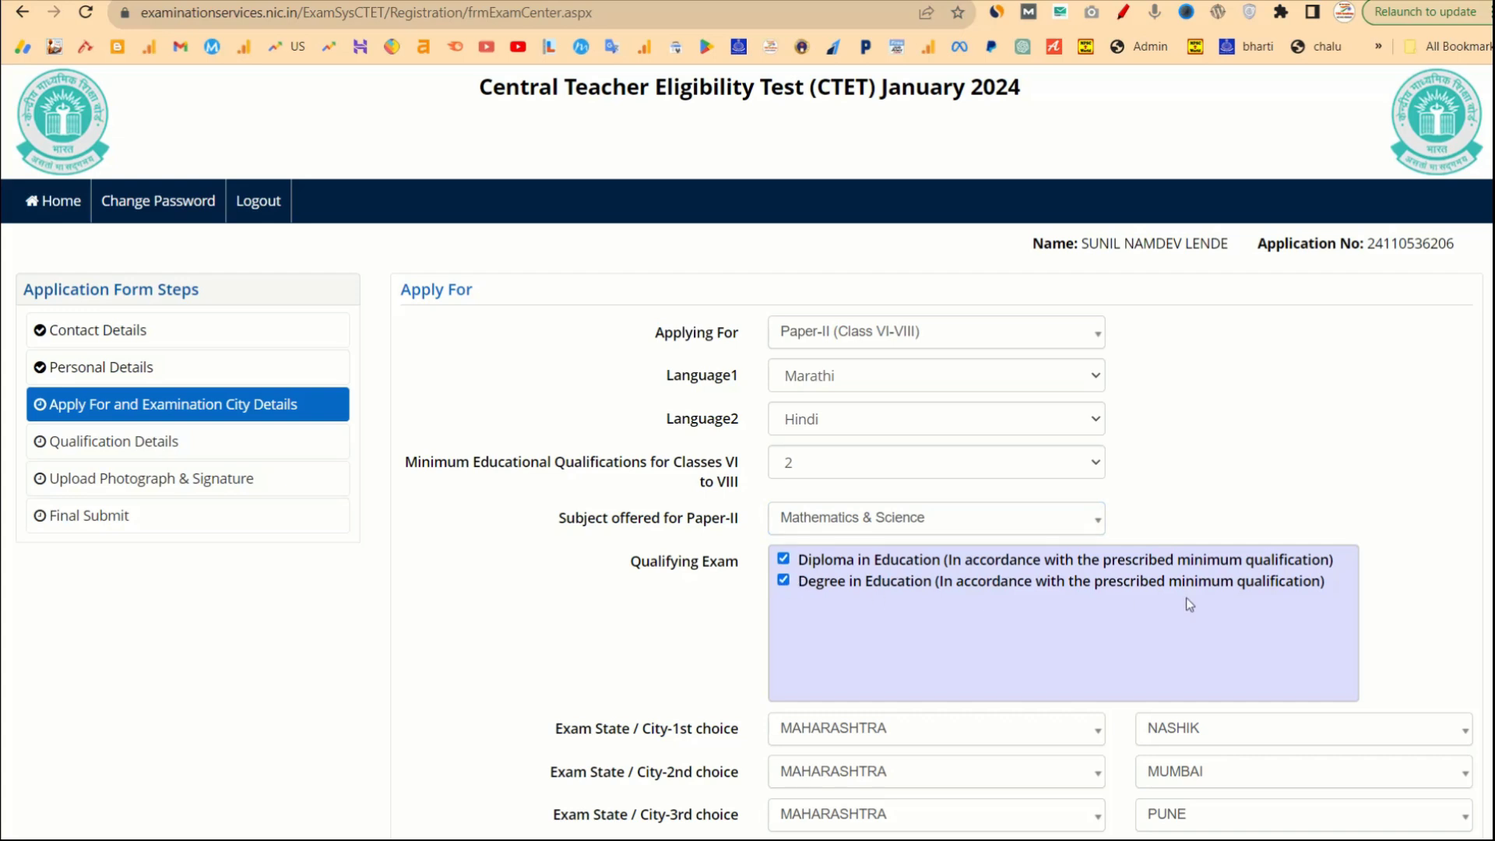
left_click_drag(1341, 591, 791, 562)
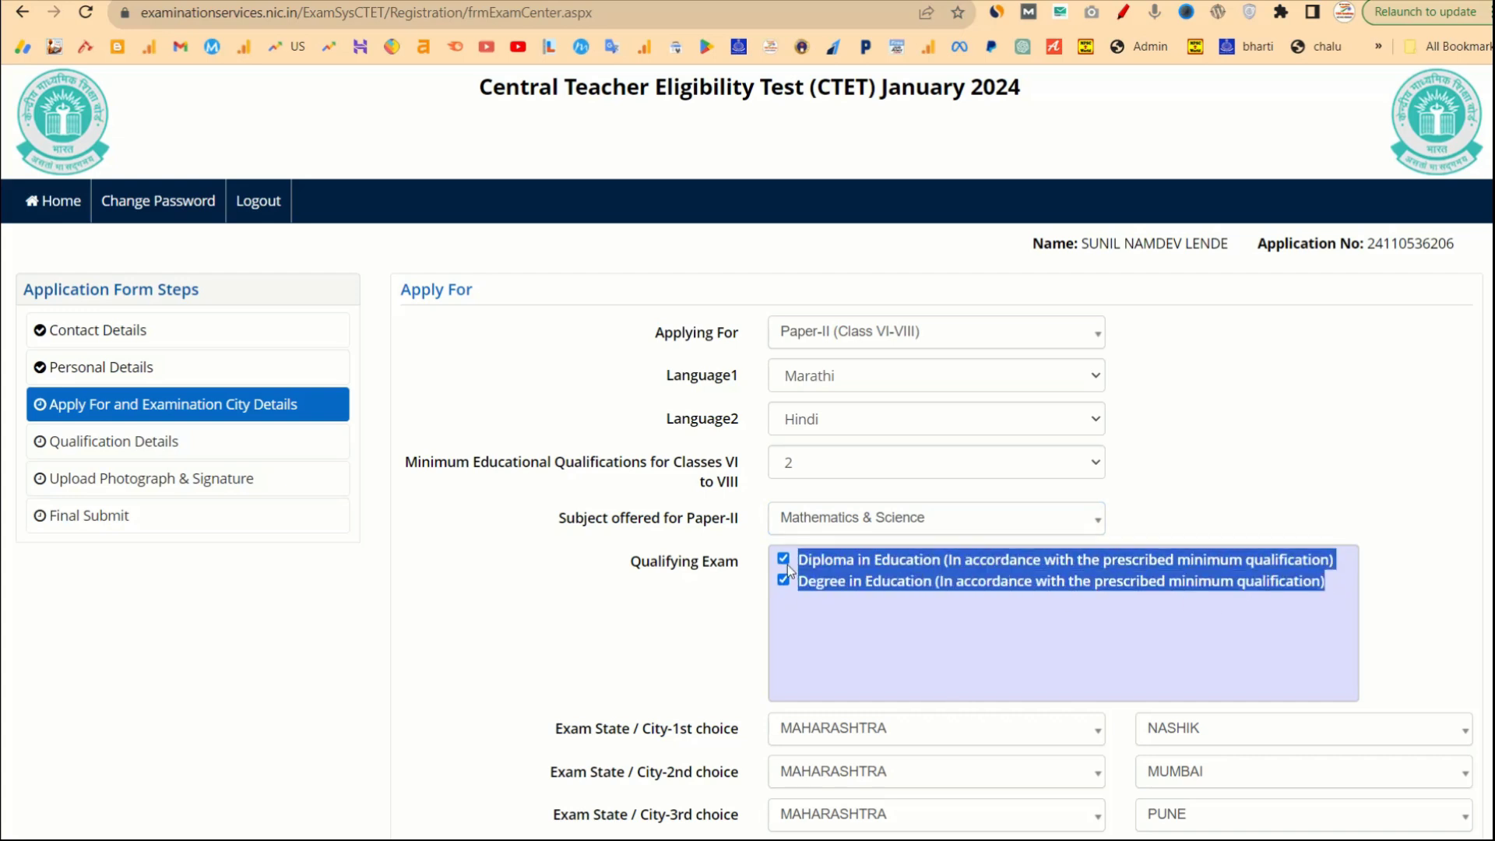
scroll(756, 635, "down", 4)
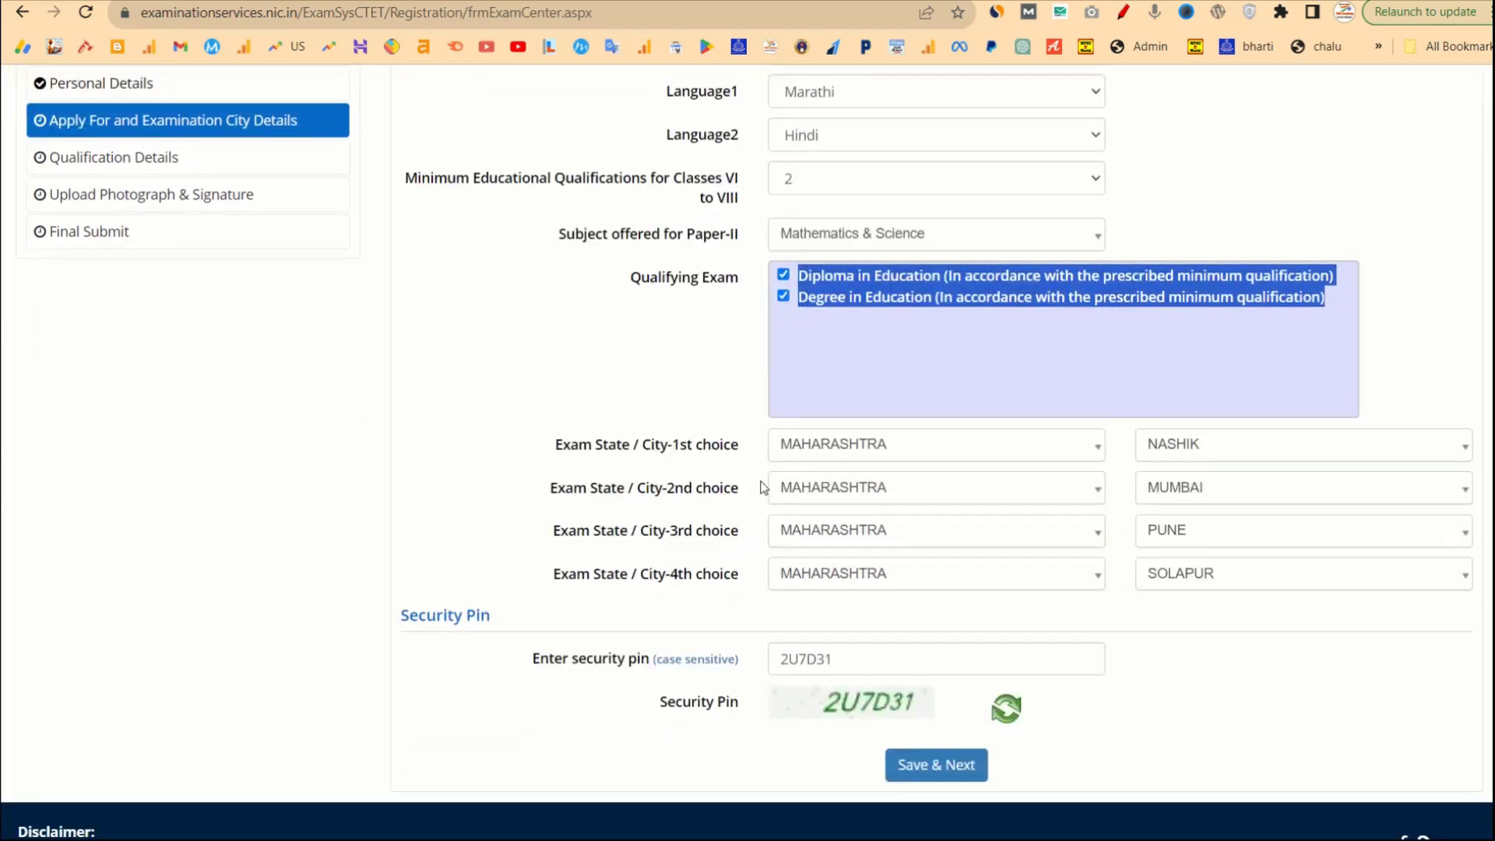
Check the four Maharashtra exam city choices, then save and confirm the section.
left_click(741, 440)
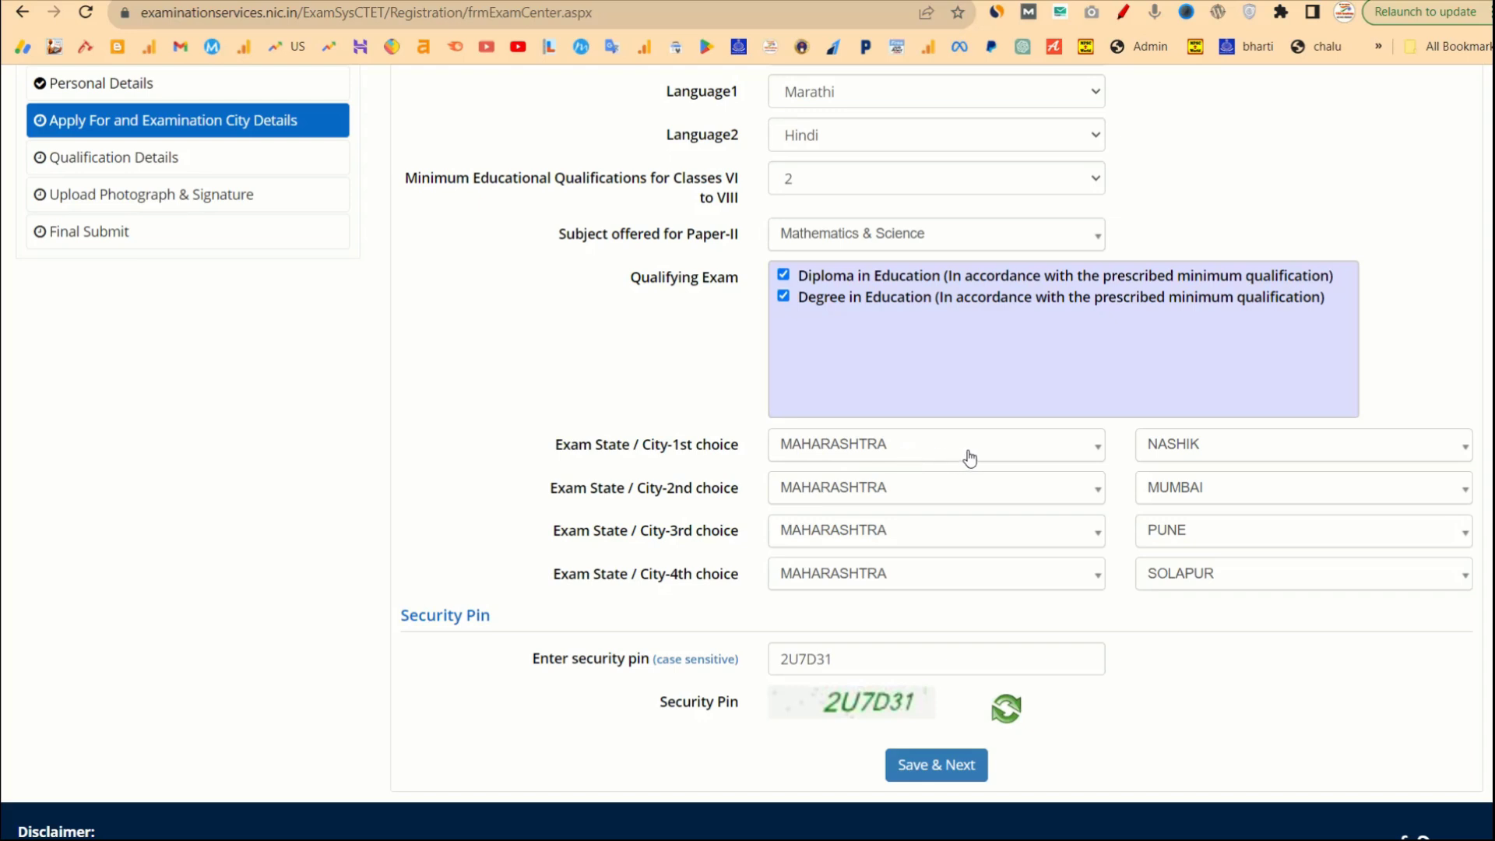
left_click(970, 458)
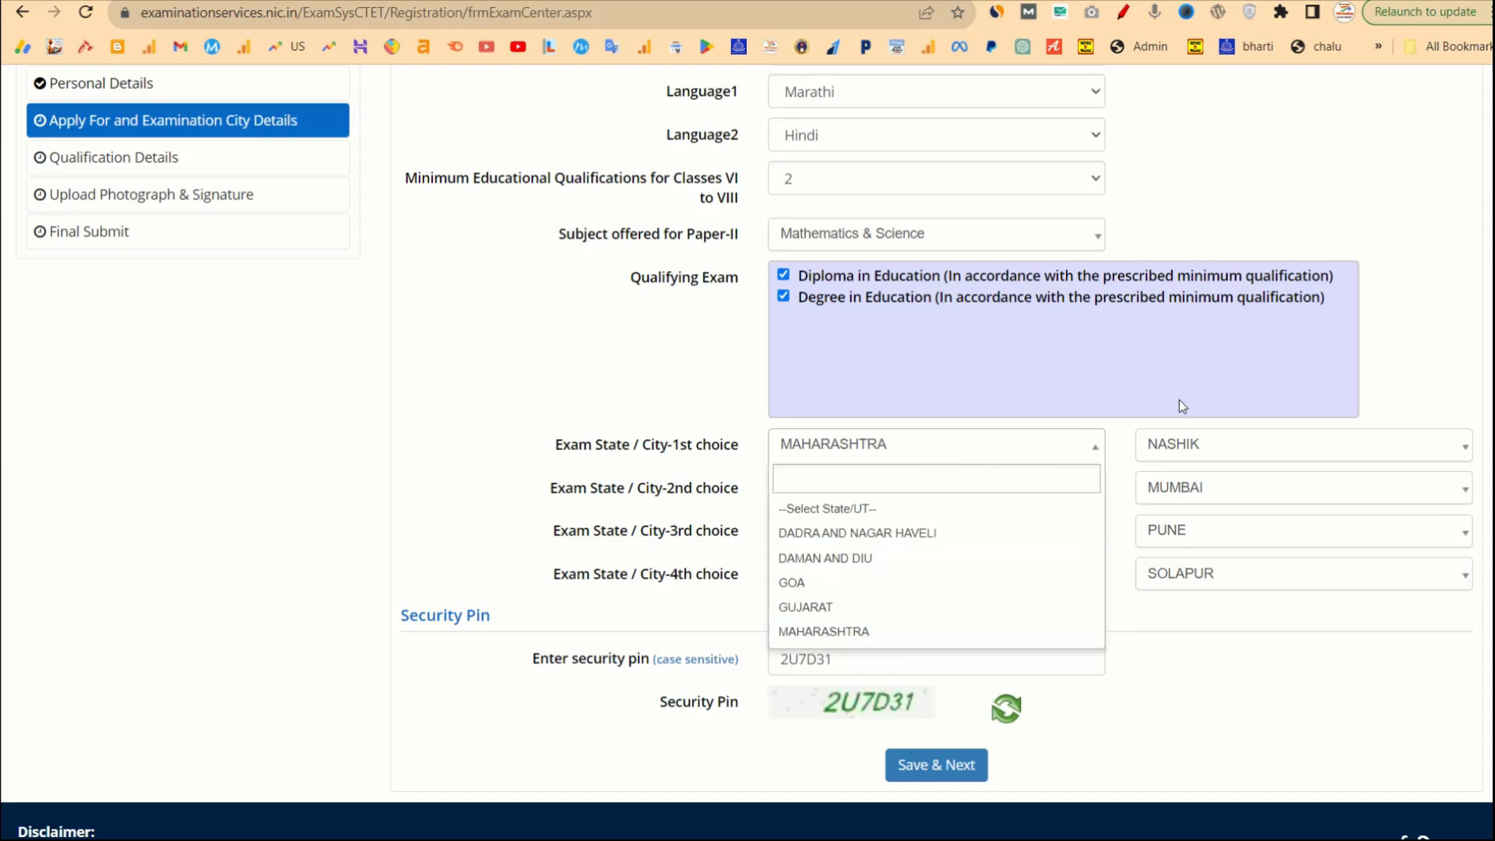
left_click(1232, 441)
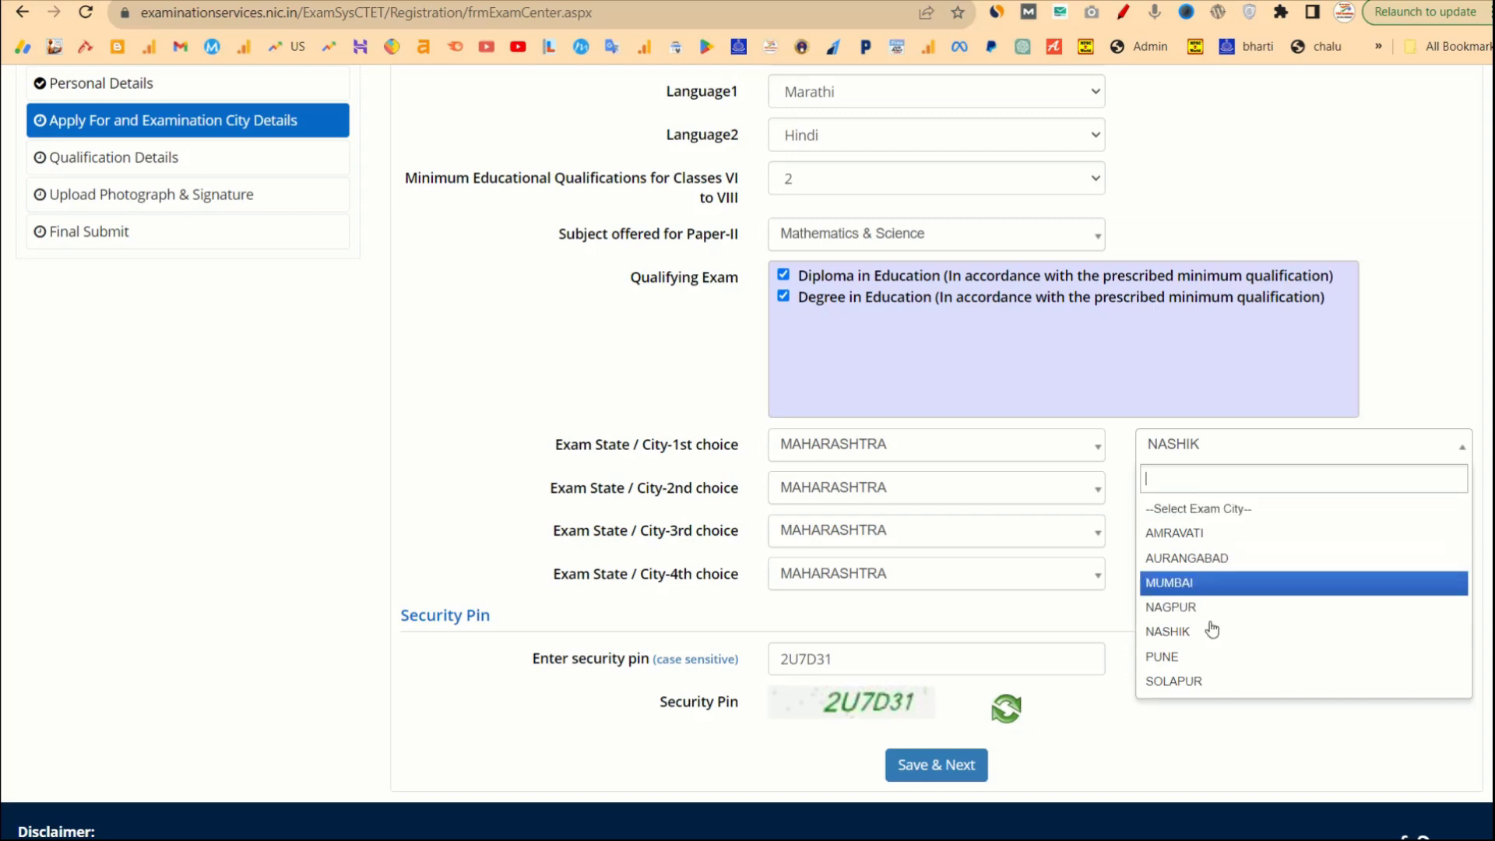
left_click(1011, 492)
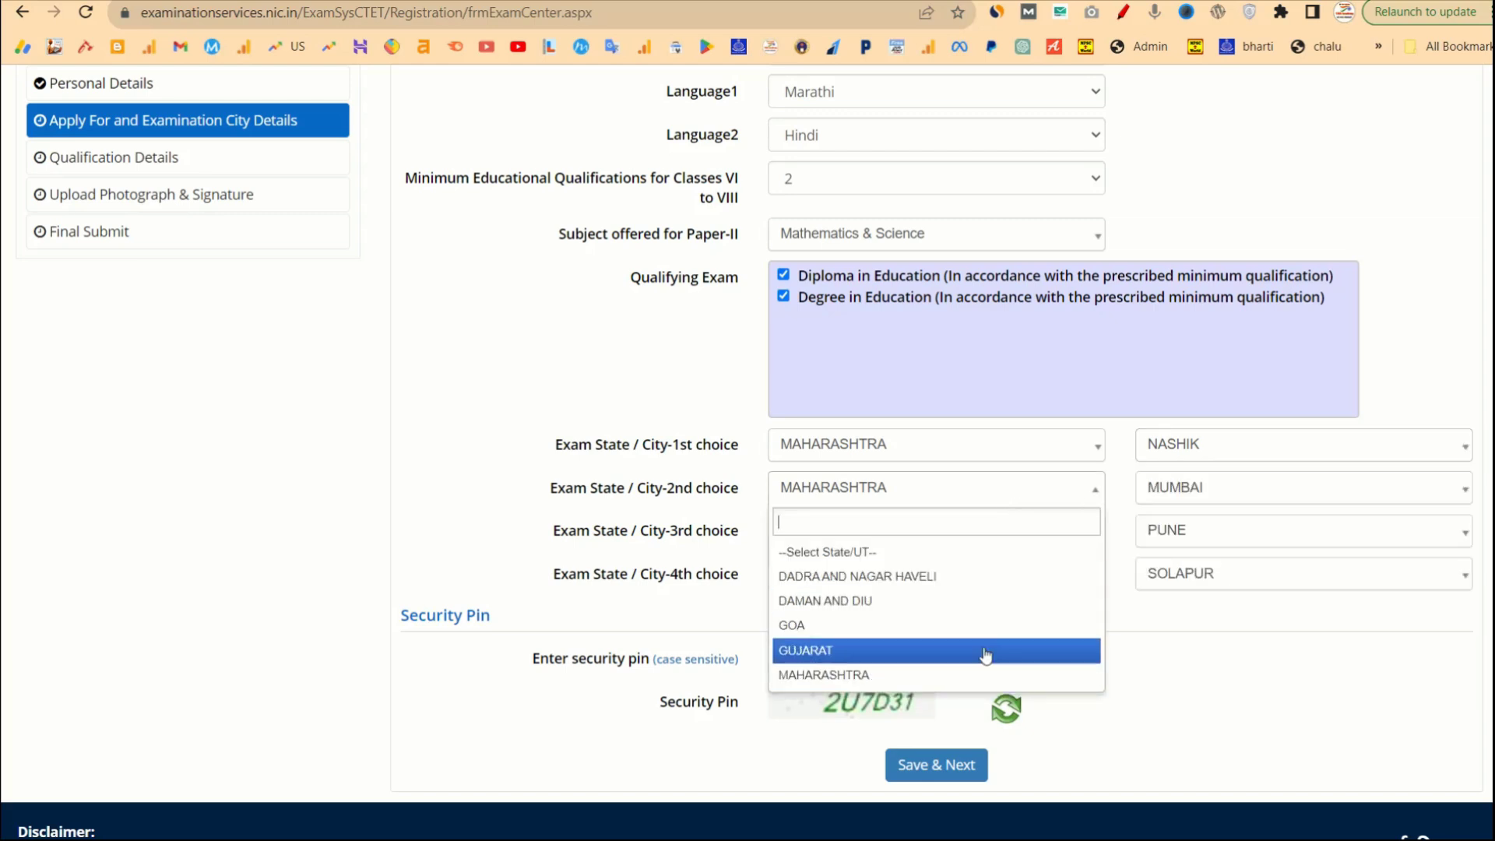
left_click(1216, 665)
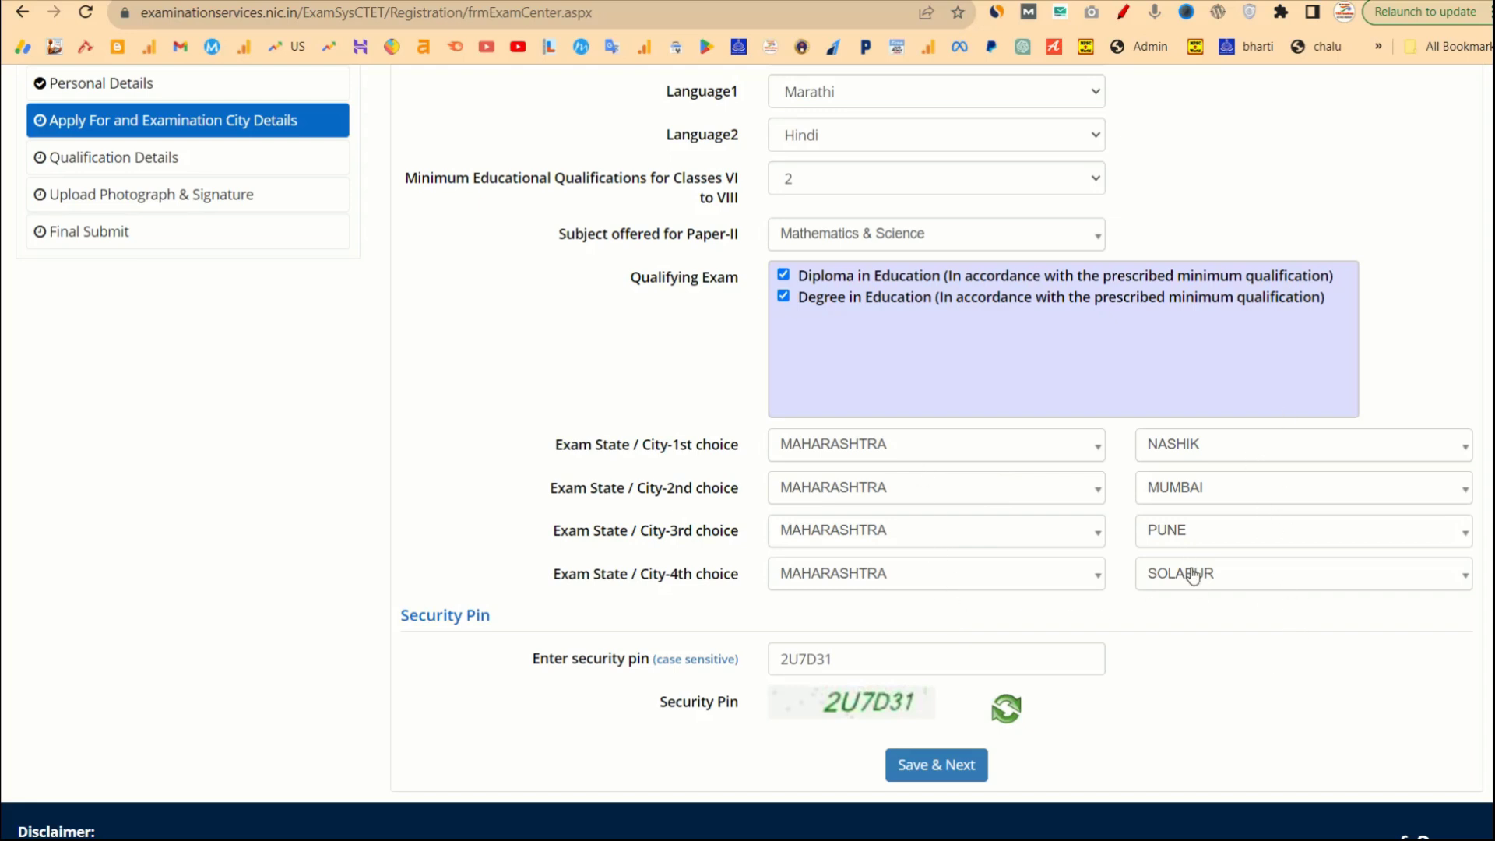
scroll(1160, 633, "down", 1)
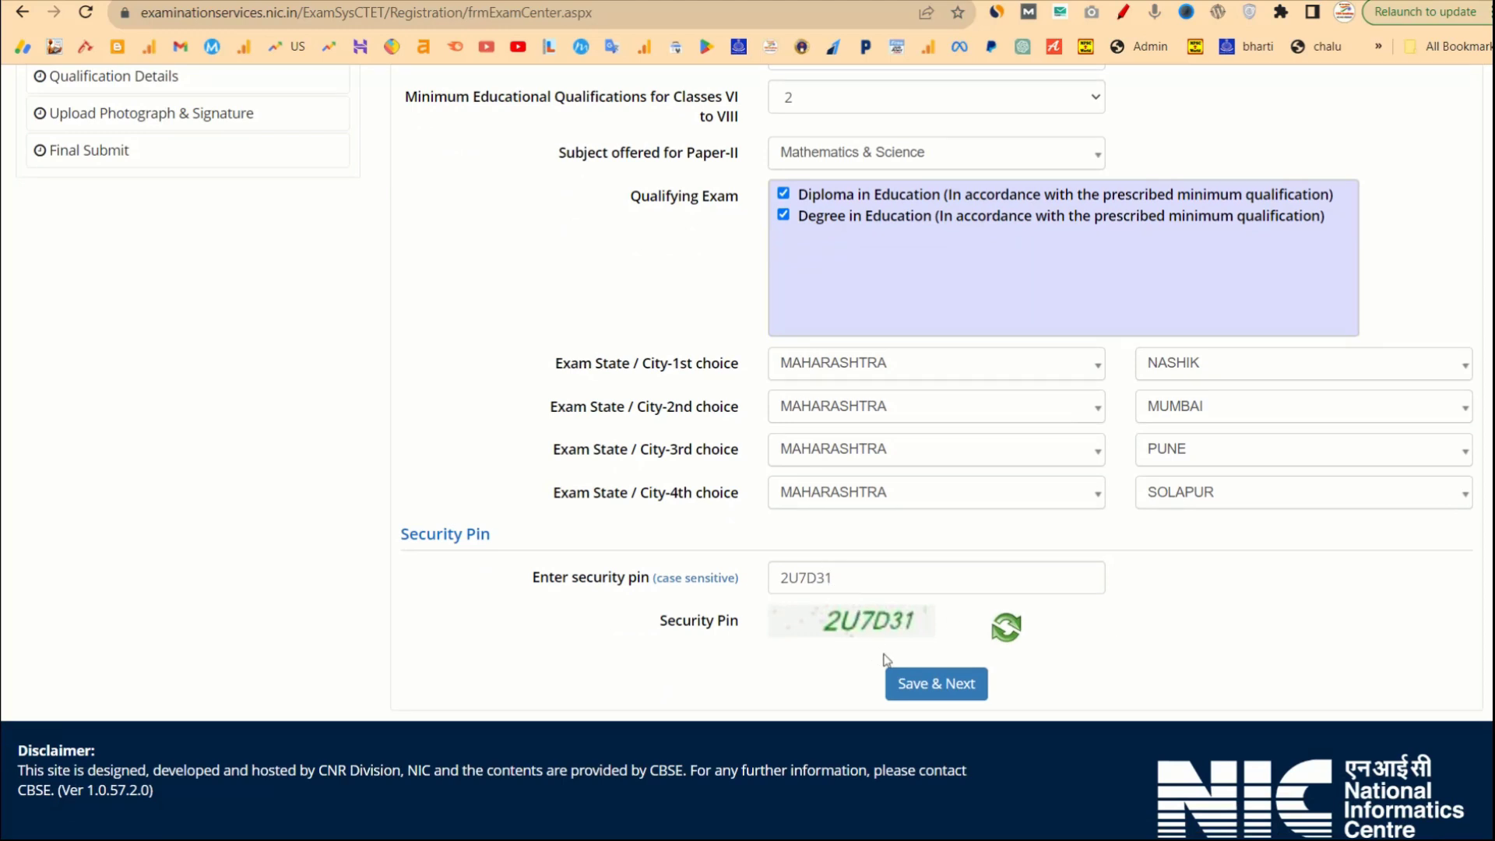
left_click(917, 683)
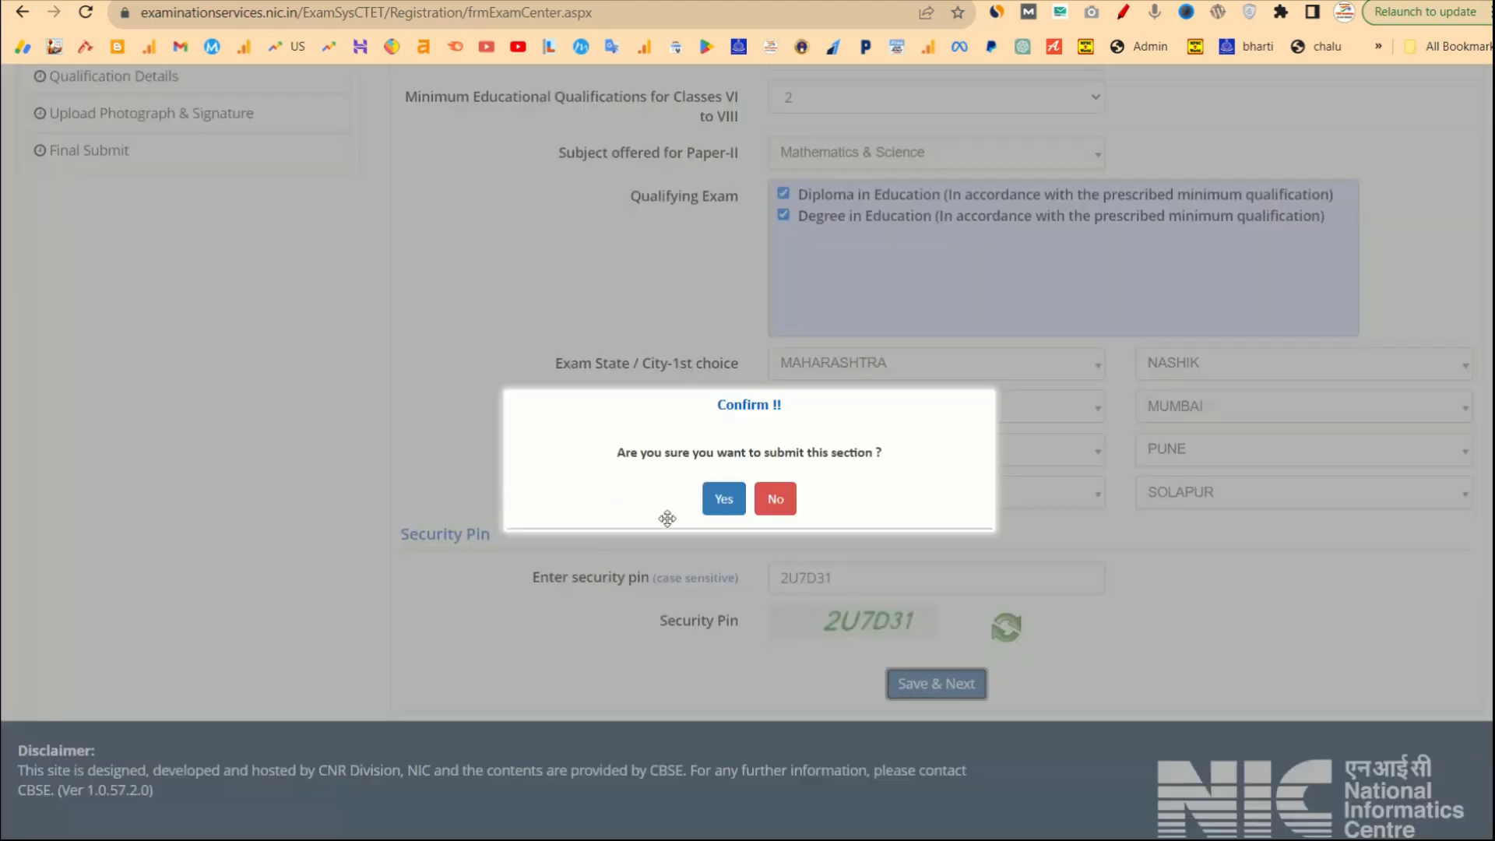
left_click(722, 500)
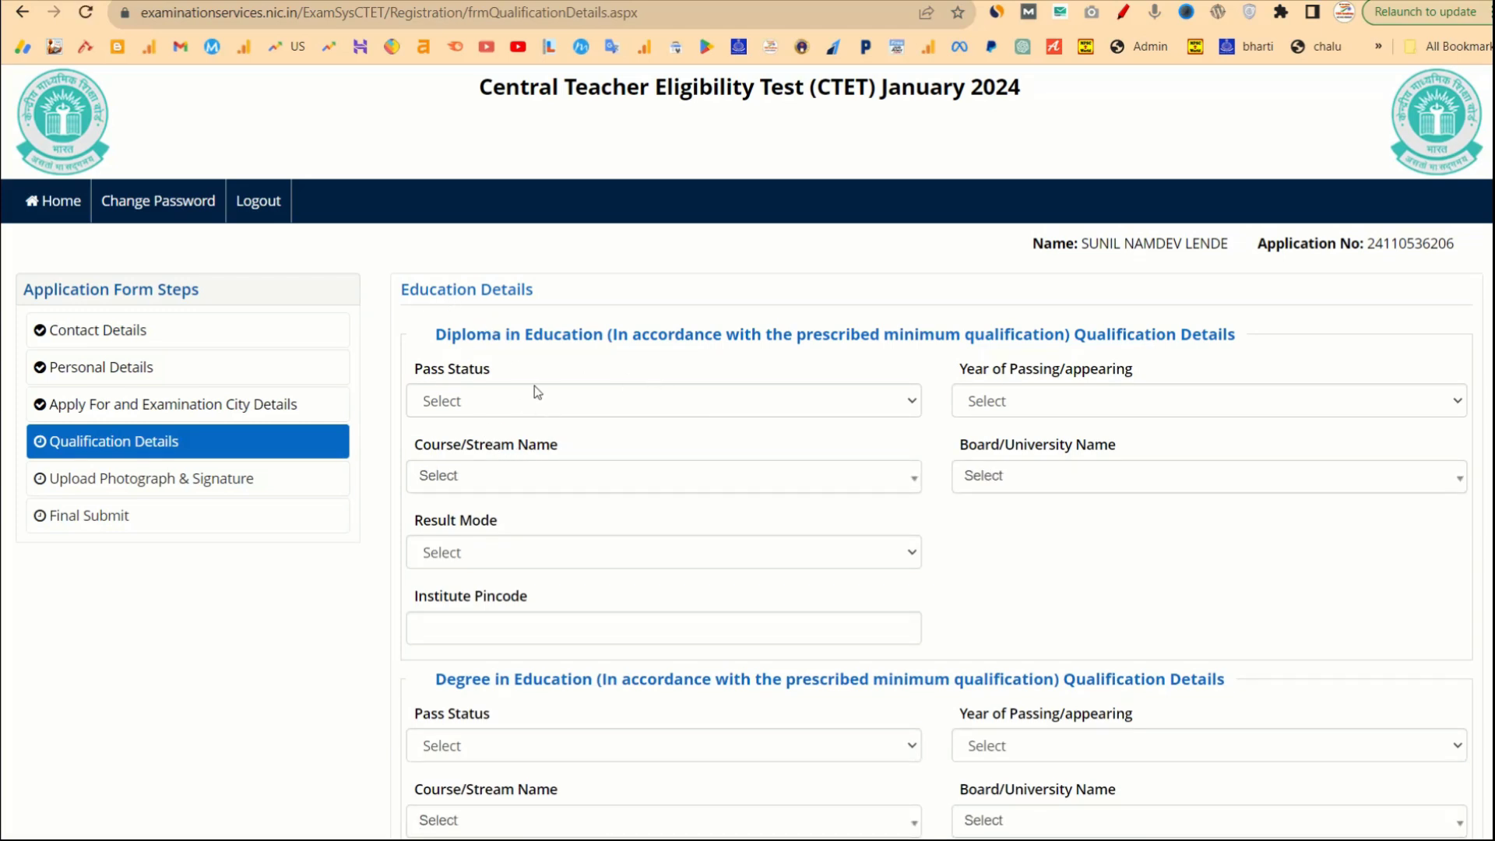
Mark the Diploma in Education as Passed in 2017.
scroll(623, 620, "down", 1)
scroll(623, 615, "down", 3)
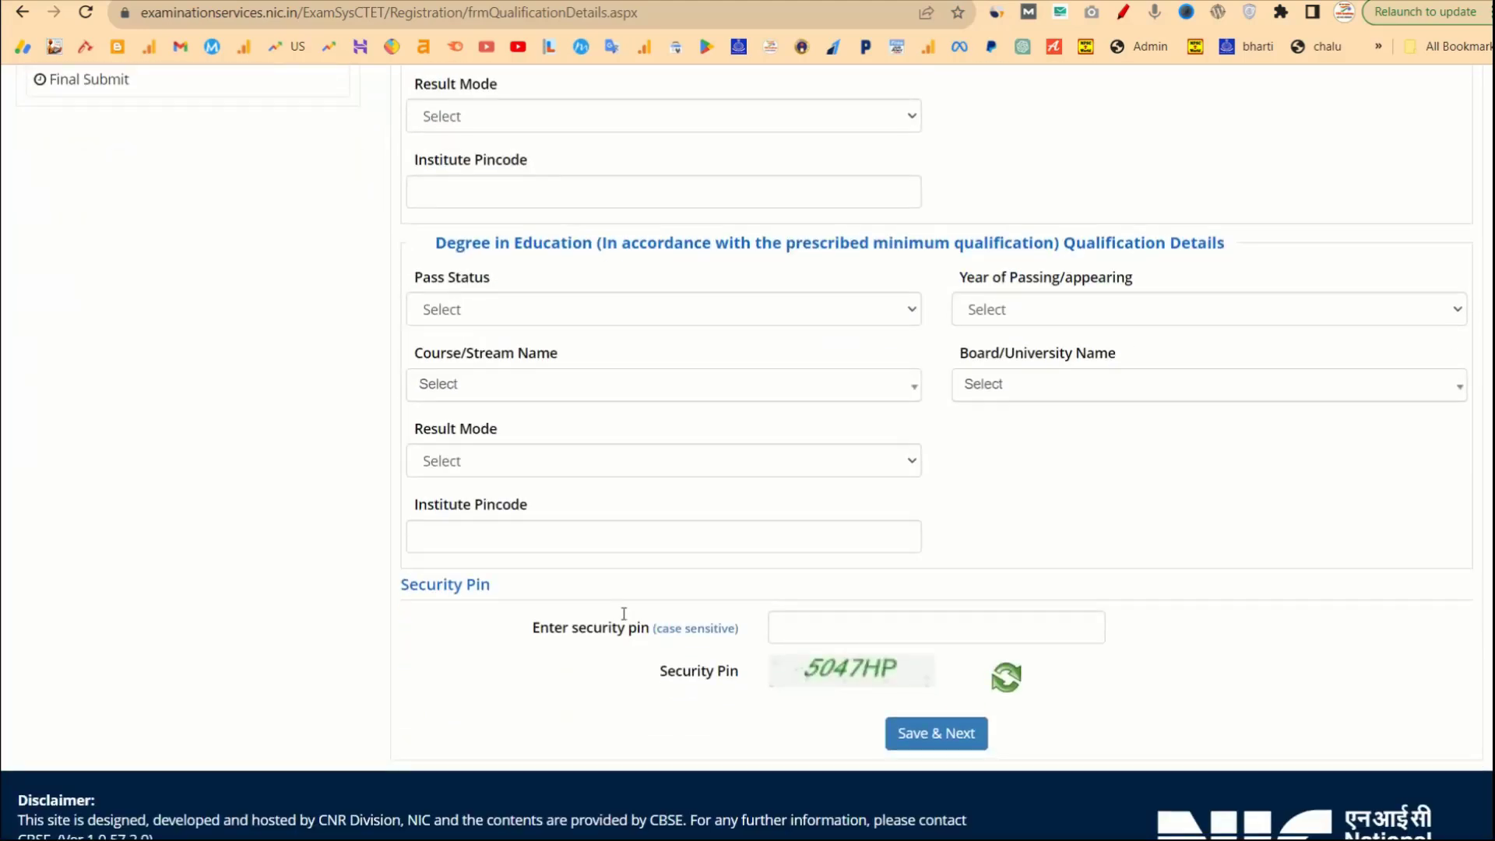
scroll(621, 615, "up", 6)
left_click(600, 412)
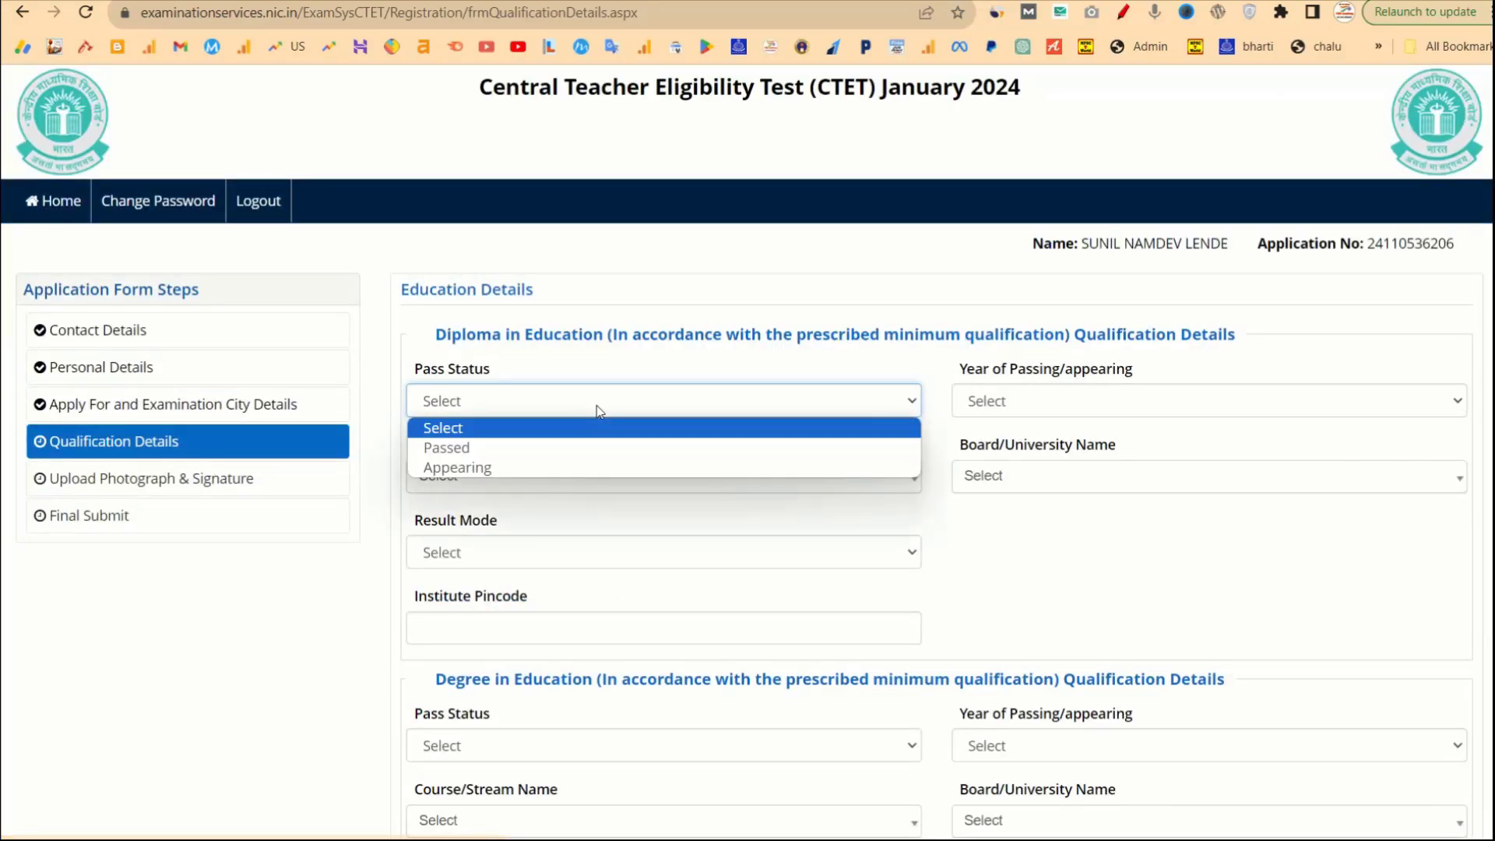
left_click(450, 335)
left_click_drag(451, 335, 685, 329)
left_click(628, 400)
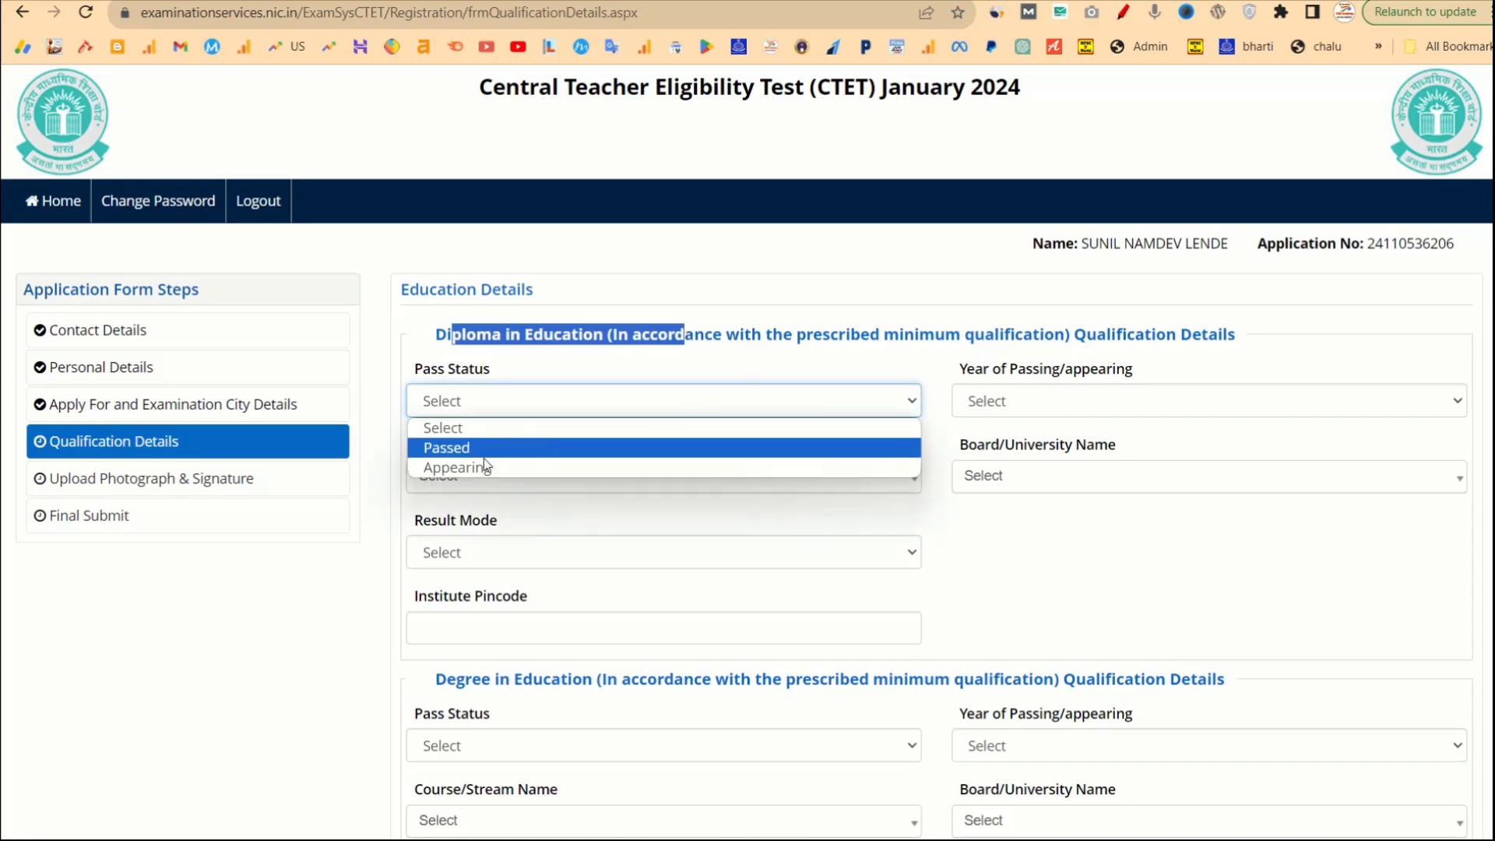
left_click(499, 450)
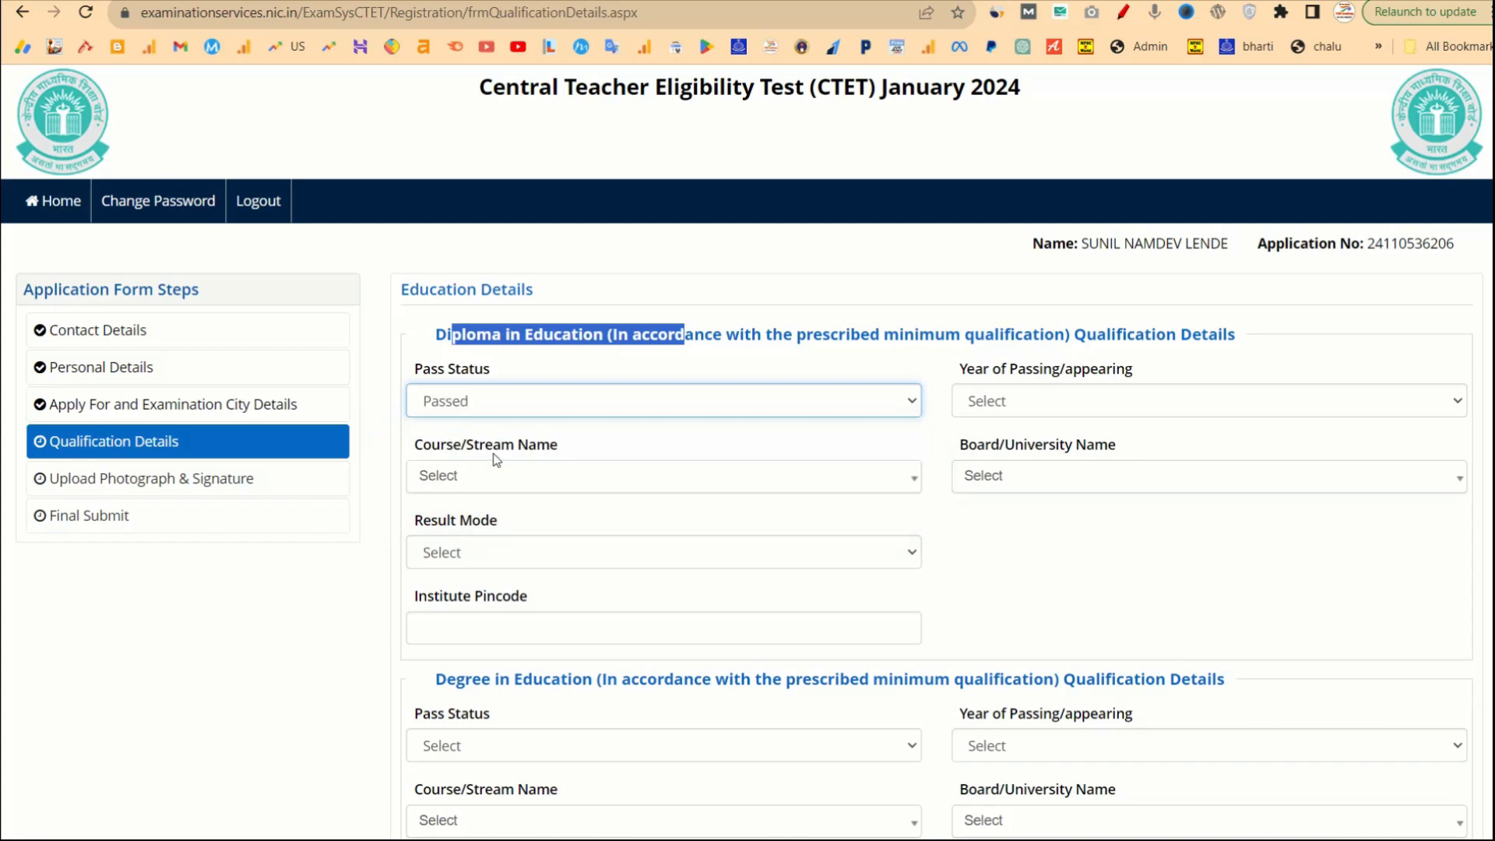
left_click(1047, 401)
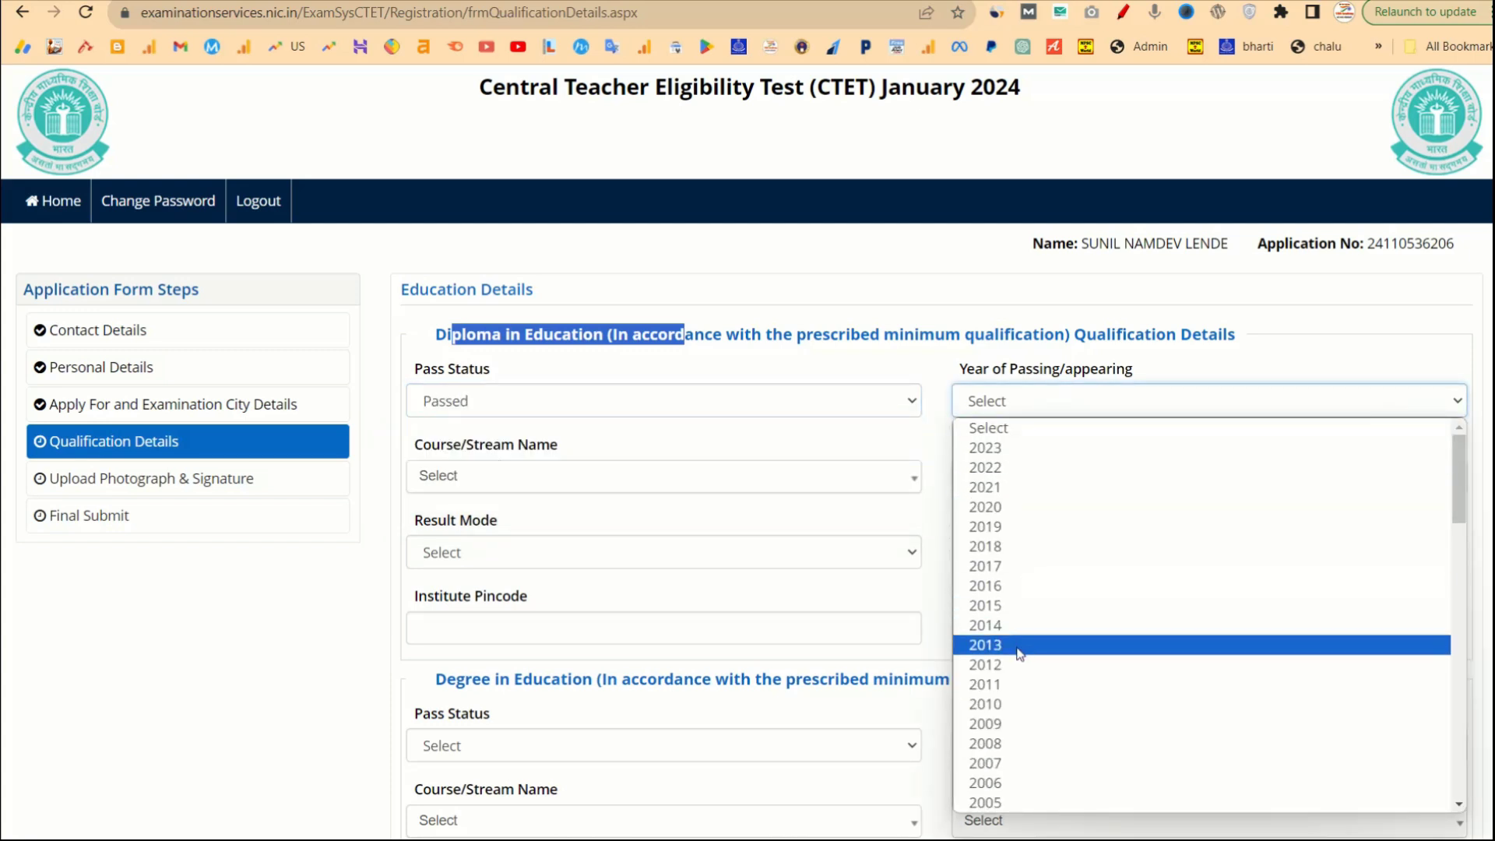
left_click(1012, 576)
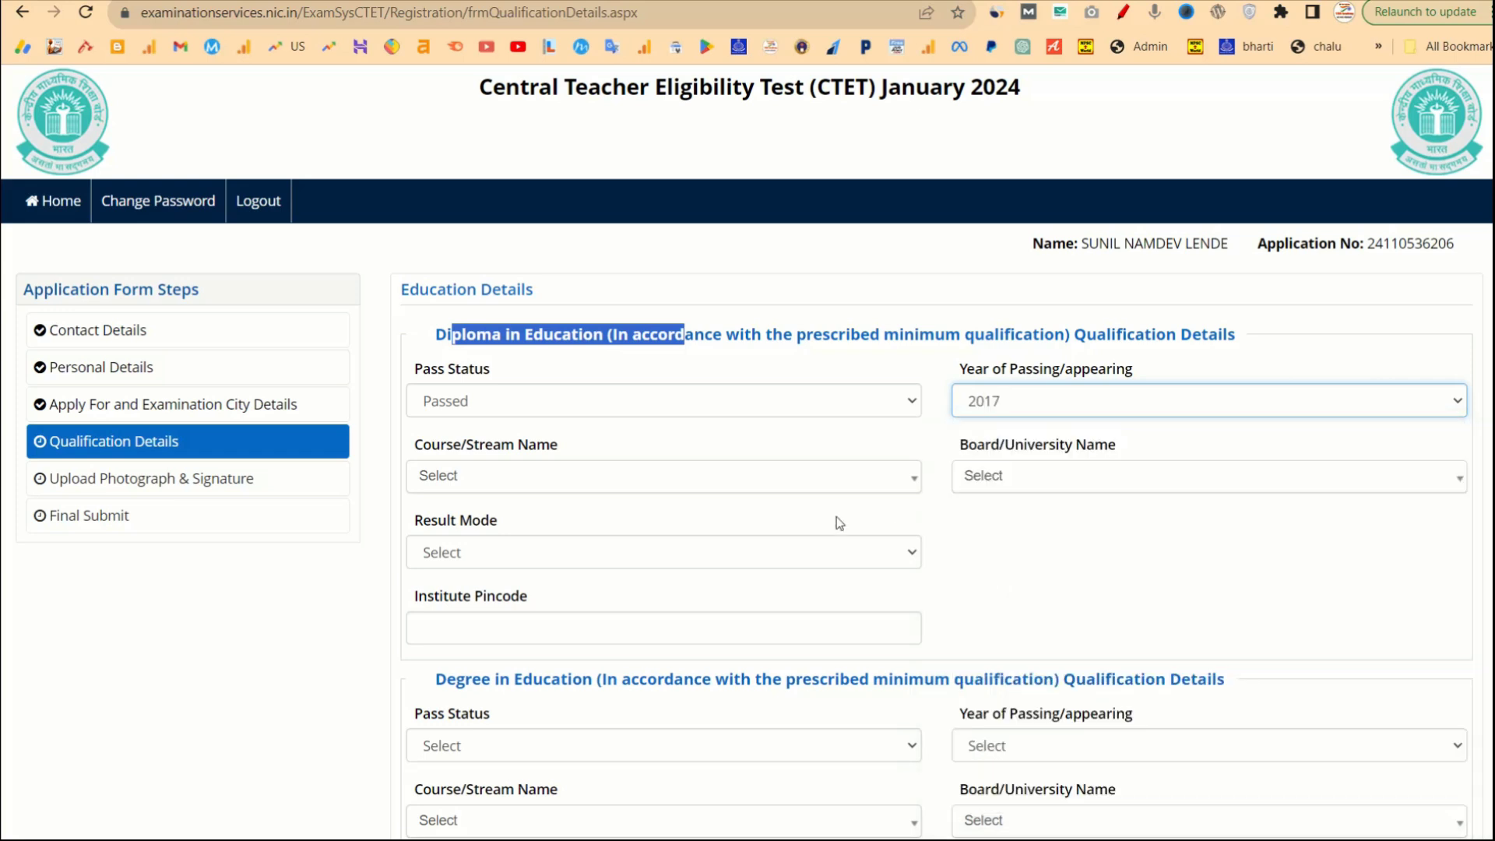
Choose Education/Elementry Education etc as course, the Tamil Nadu institute via 'SAV' search, and Percentage.
left_click(682, 477)
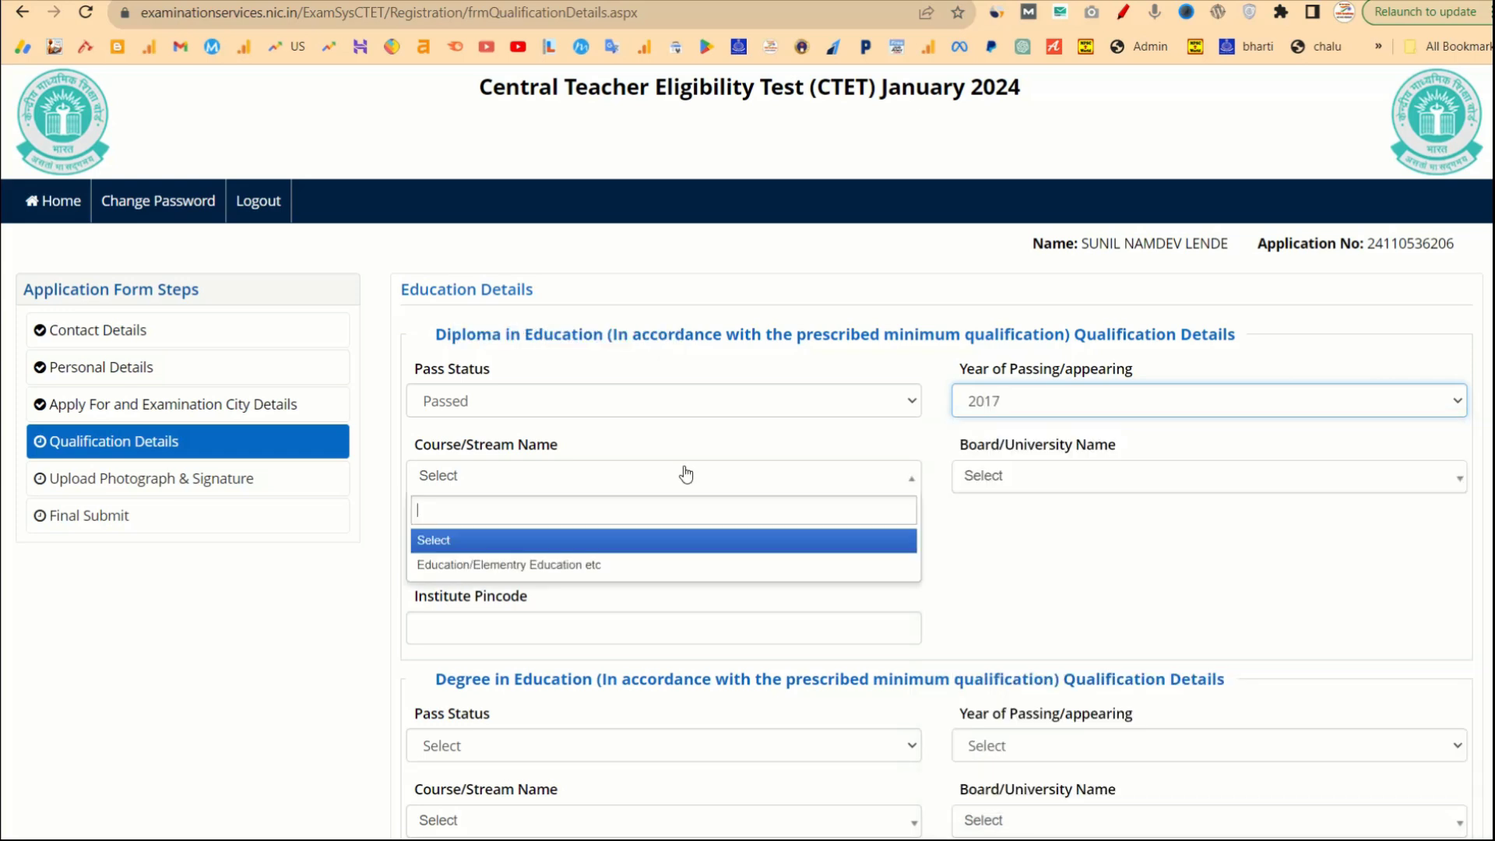
left_click(520, 566)
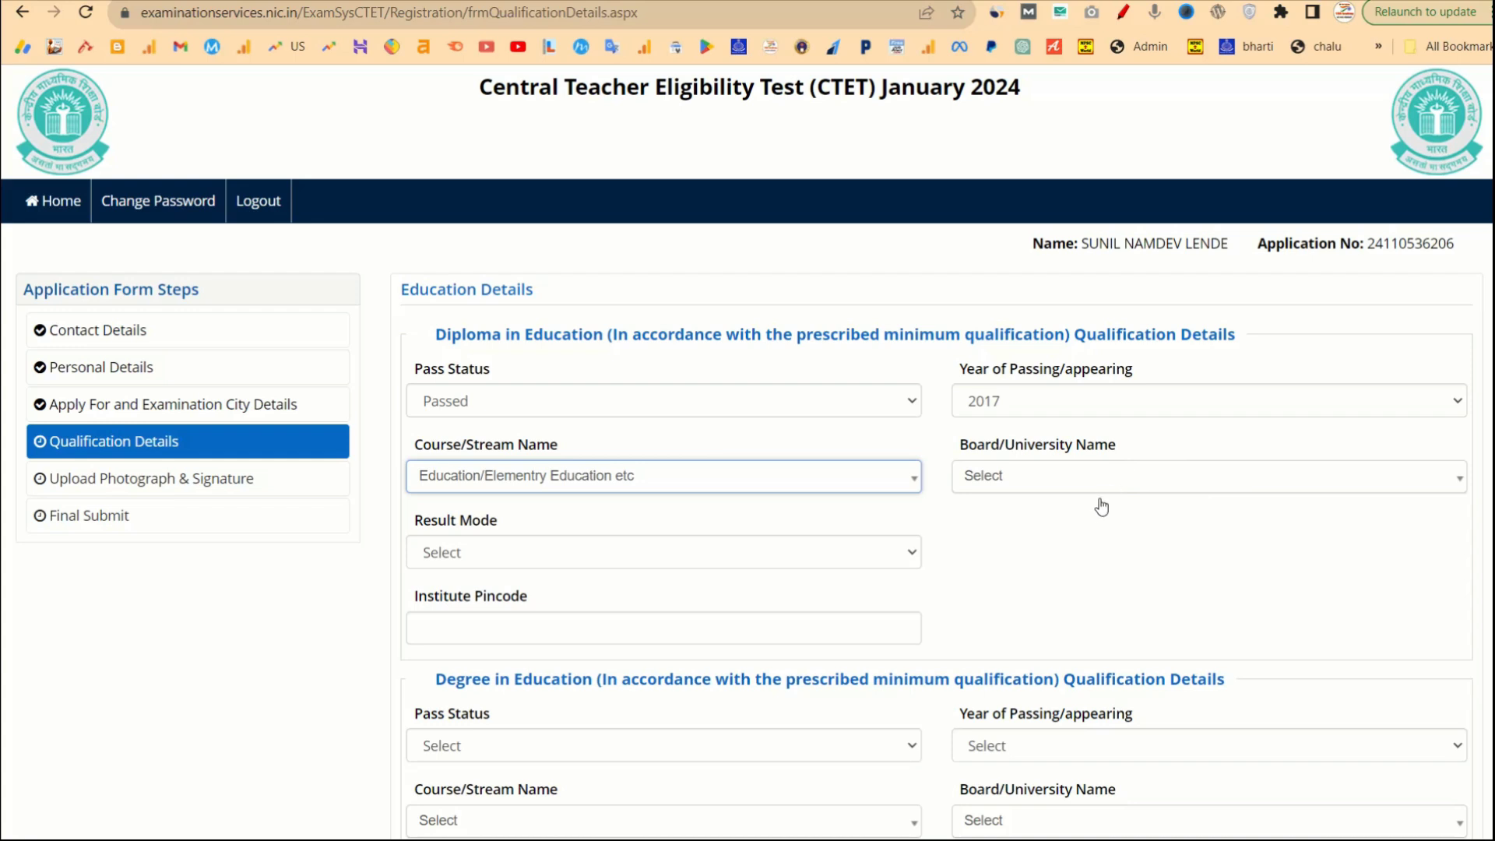
left_click(1080, 488)
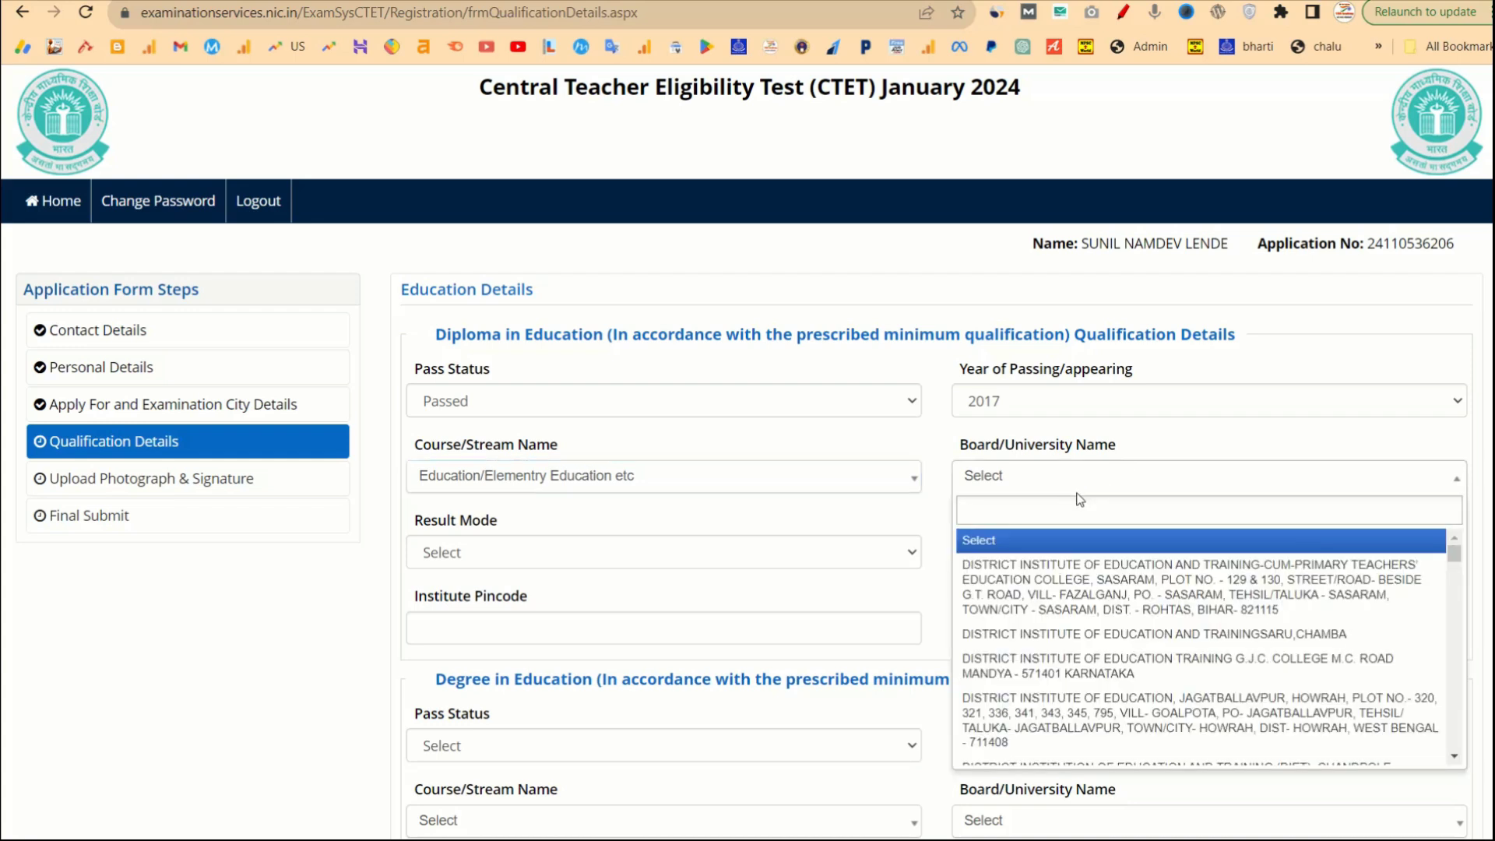
type("SAV")
left_click(1080, 588)
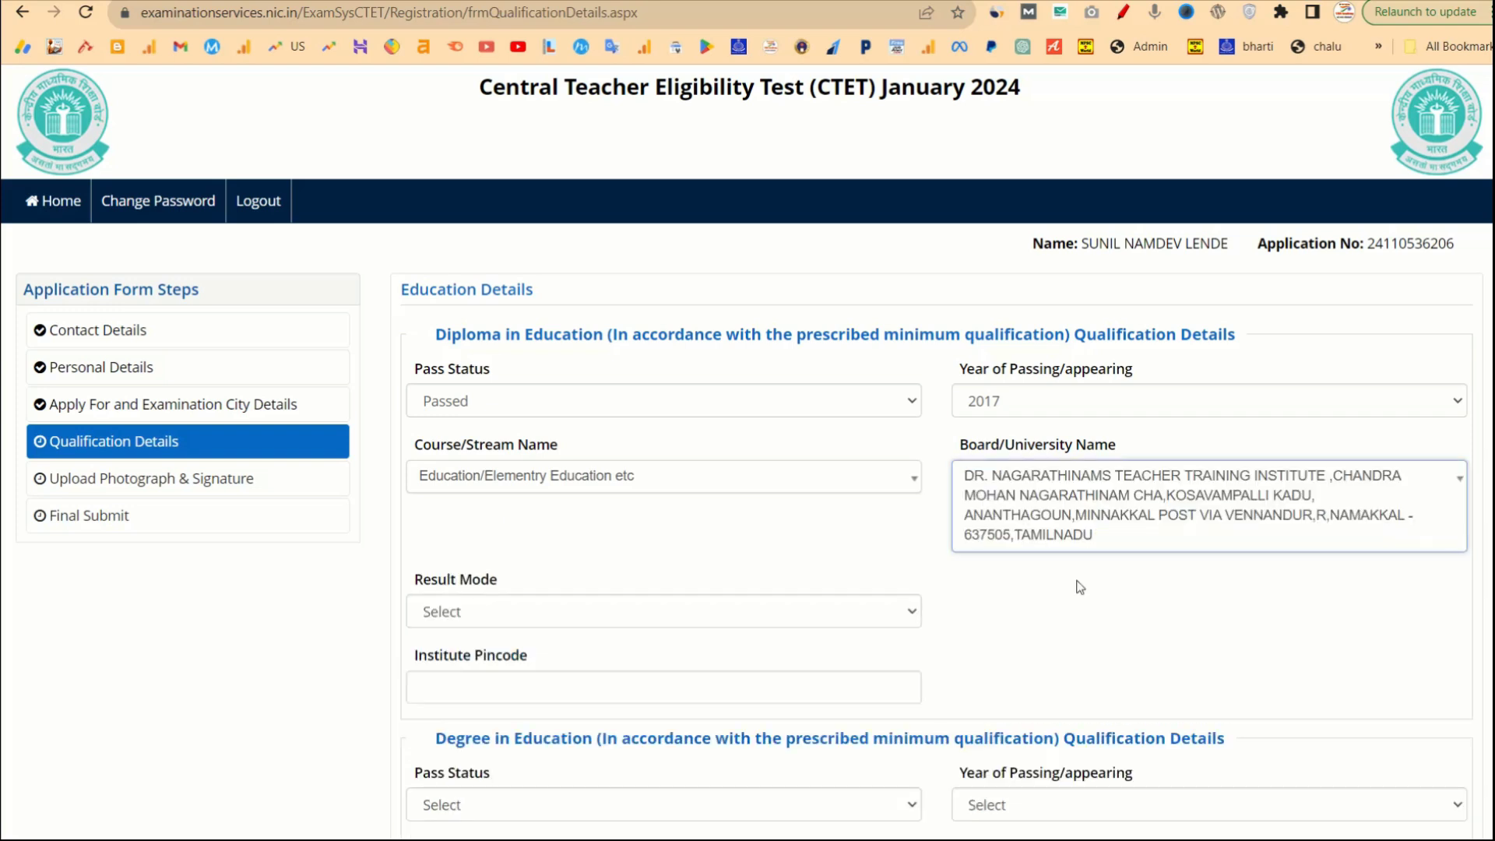
left_click(604, 611)
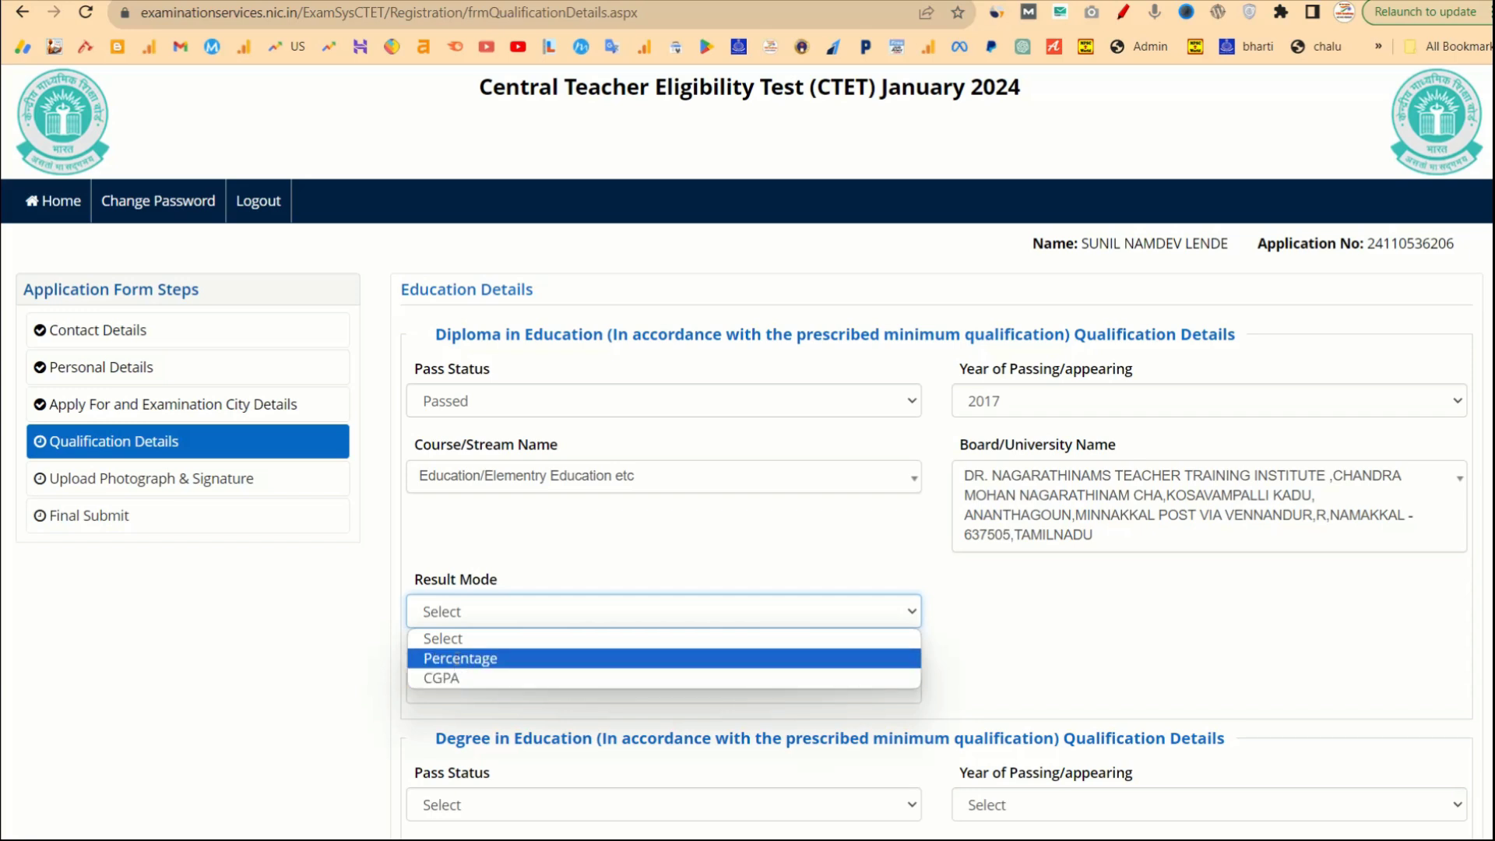
left_click(586, 658)
Enter 324512 as the diploma institute pincode.
scroll(686, 684, "down", 1)
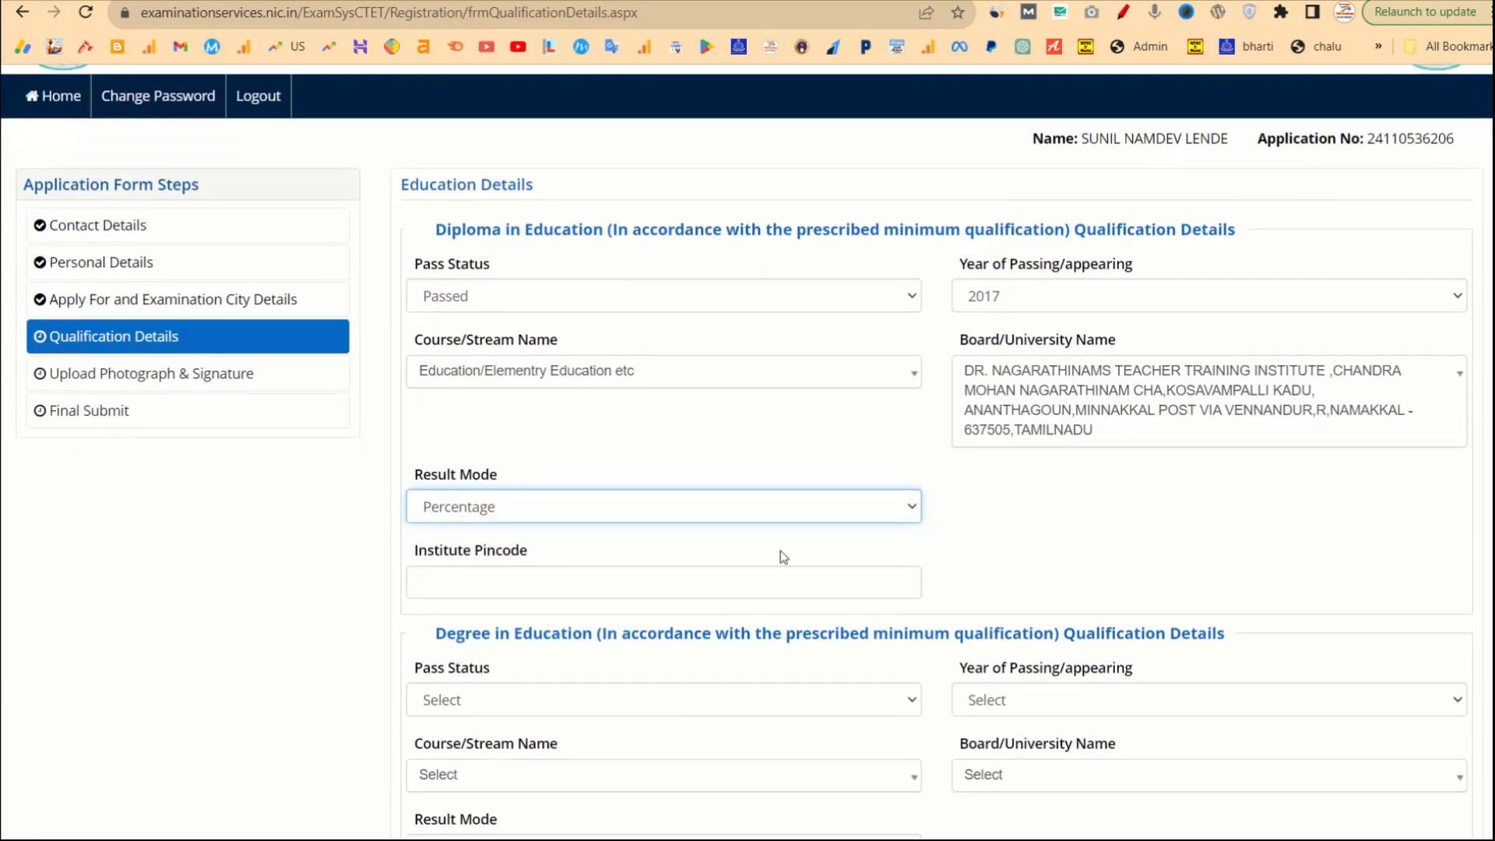
scroll(957, 584, "down", 1)
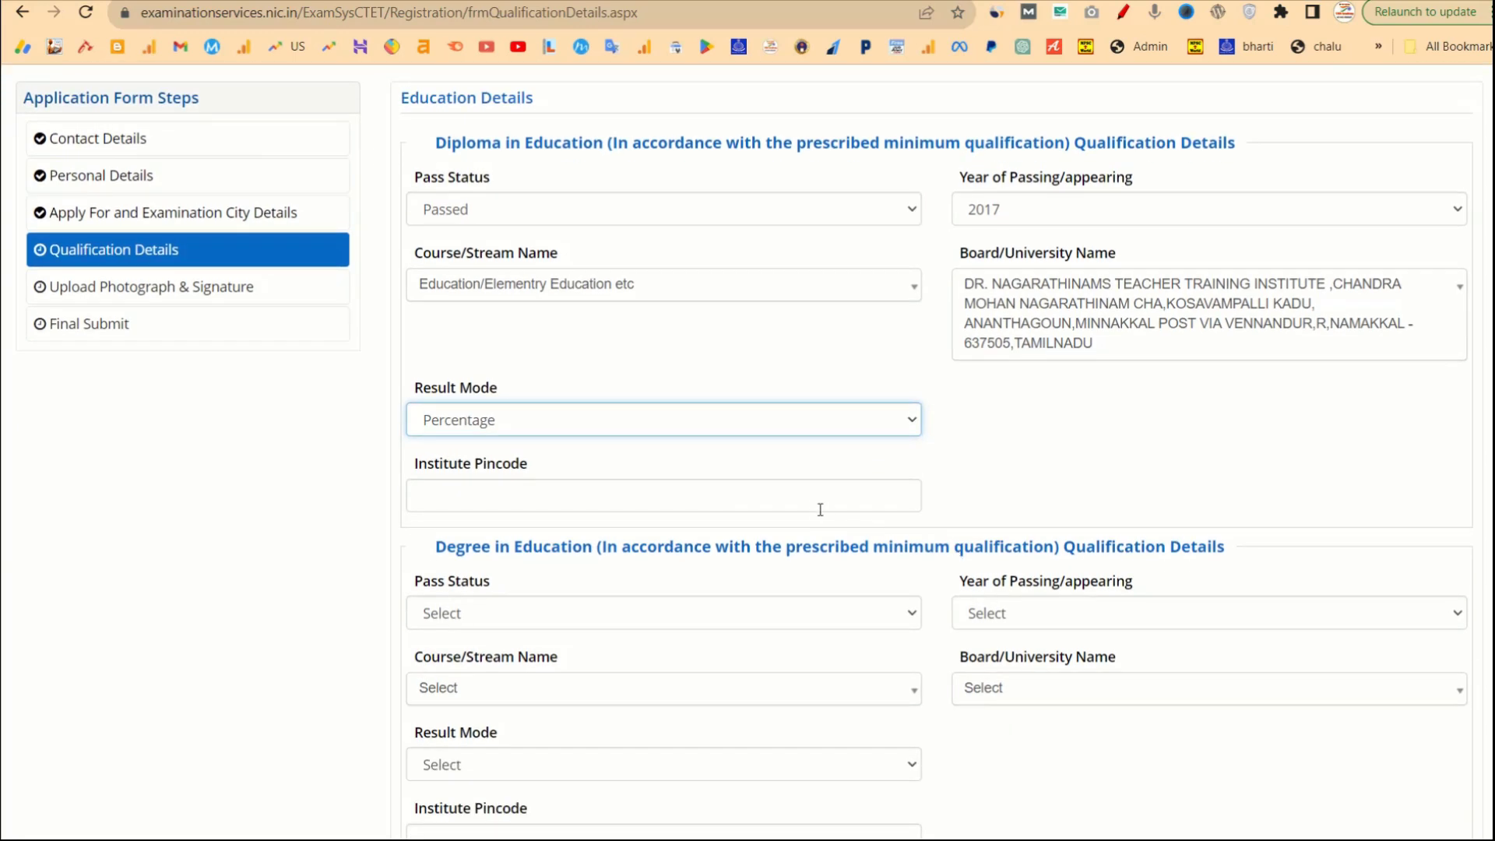
scroll(810, 507, "down", 2)
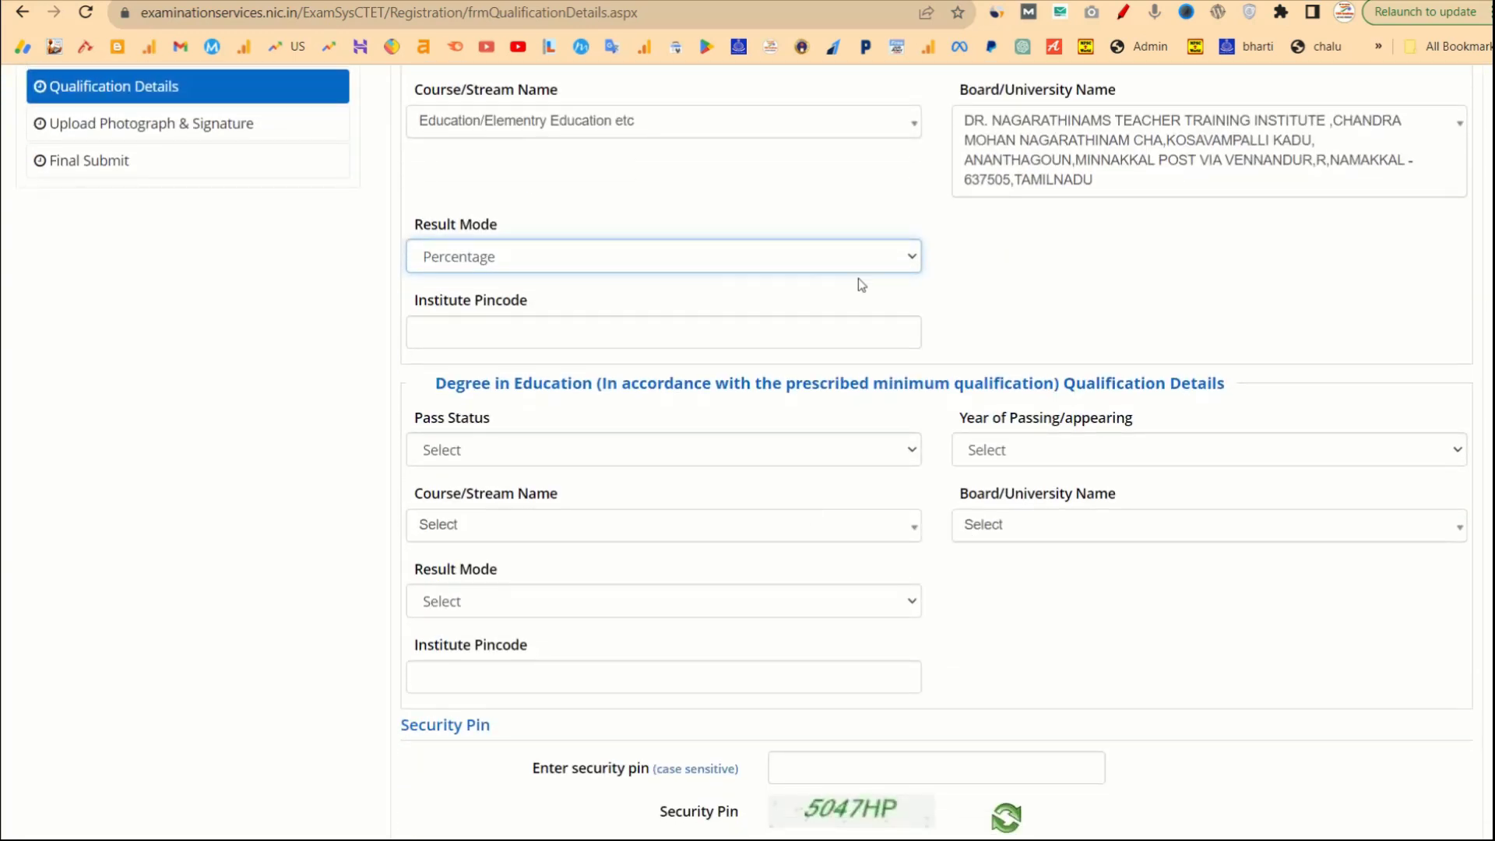
double_click(979, 274)
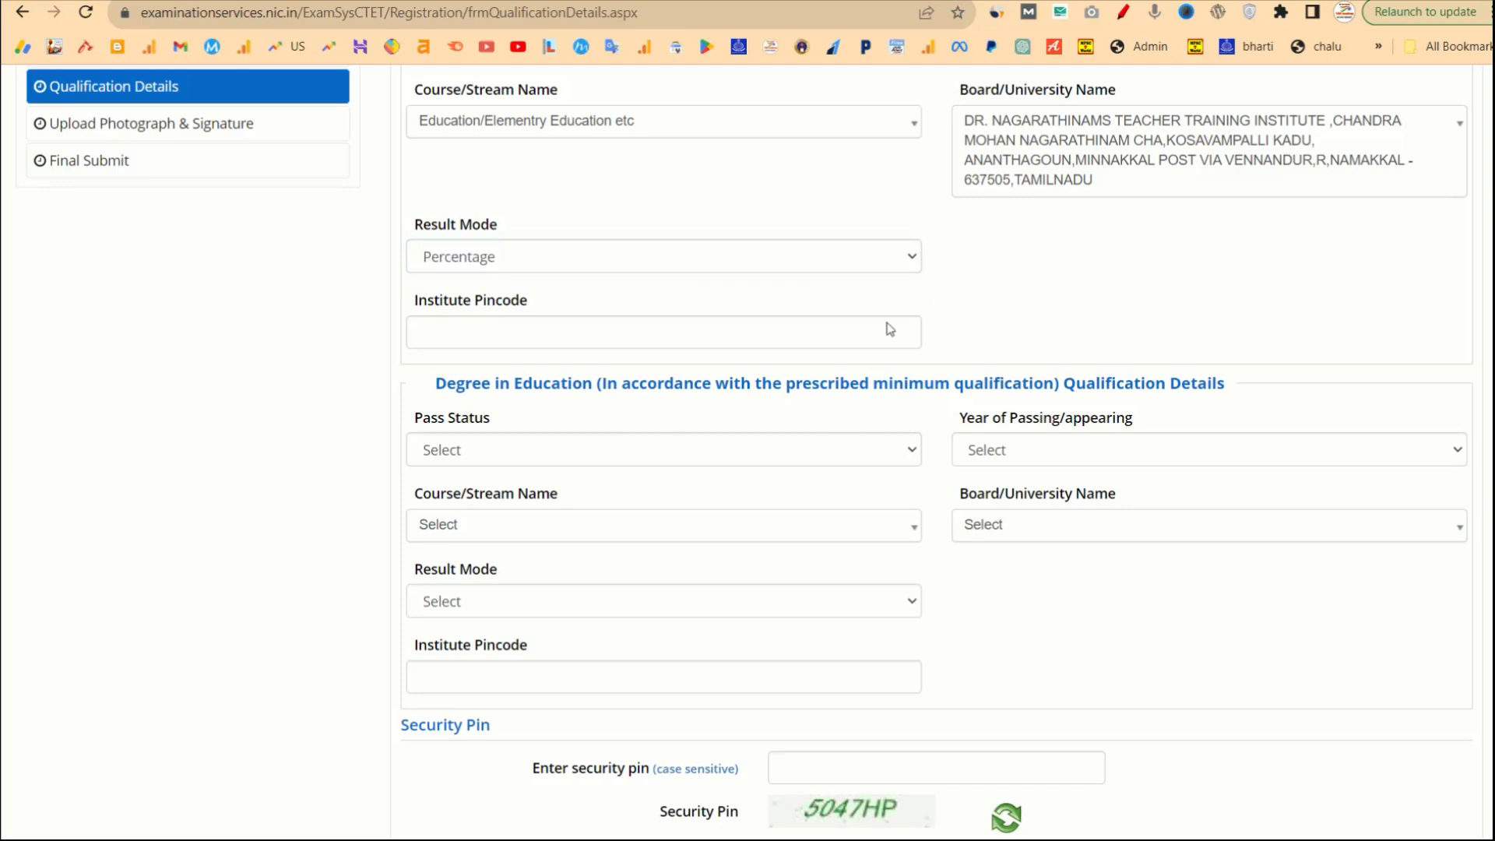
left_click(784, 332)
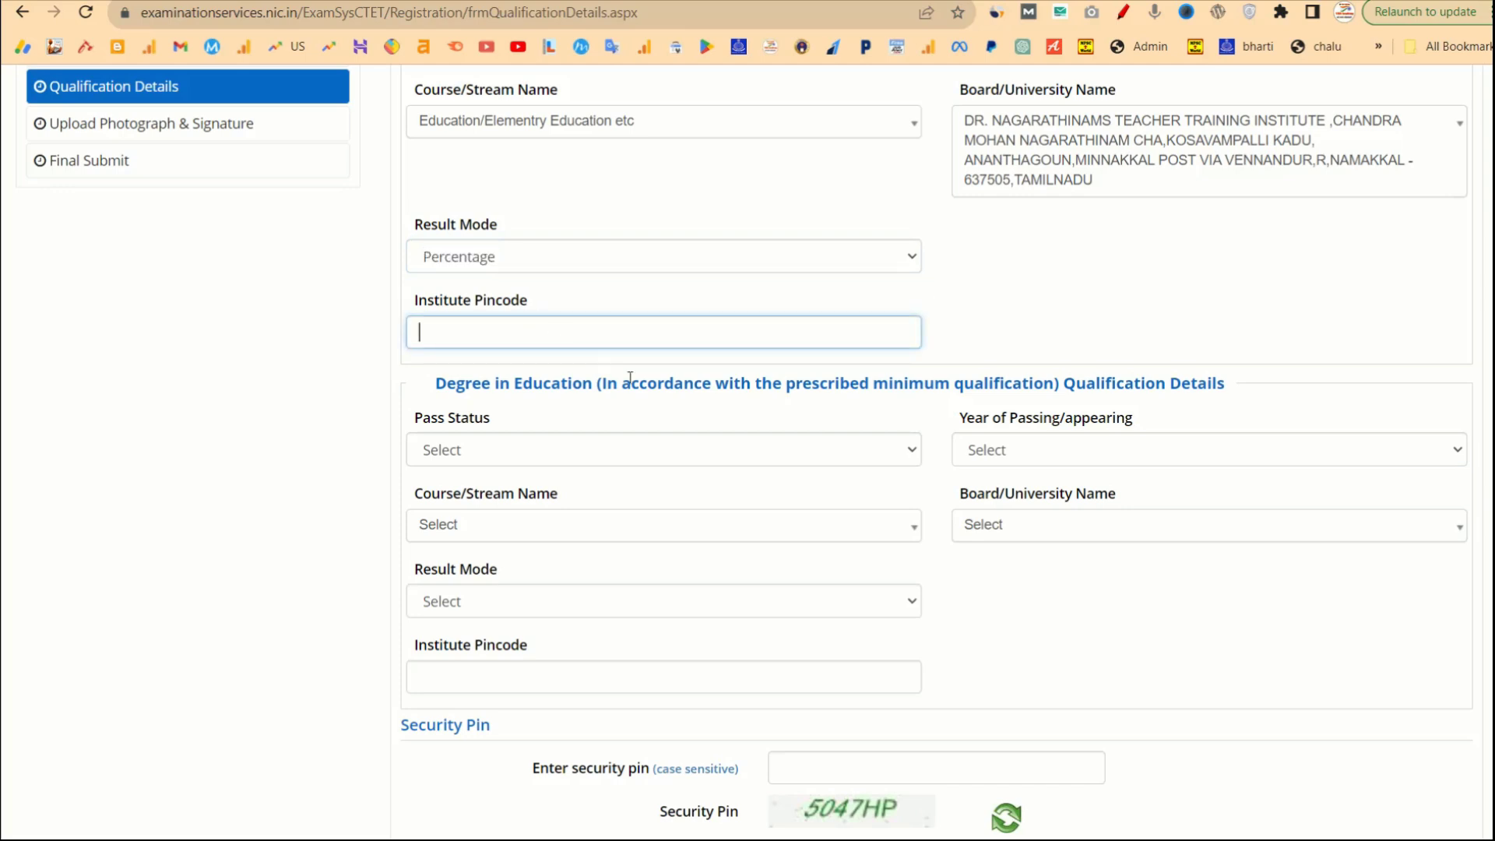
type("324512")
scroll(857, 360, "up", 2)
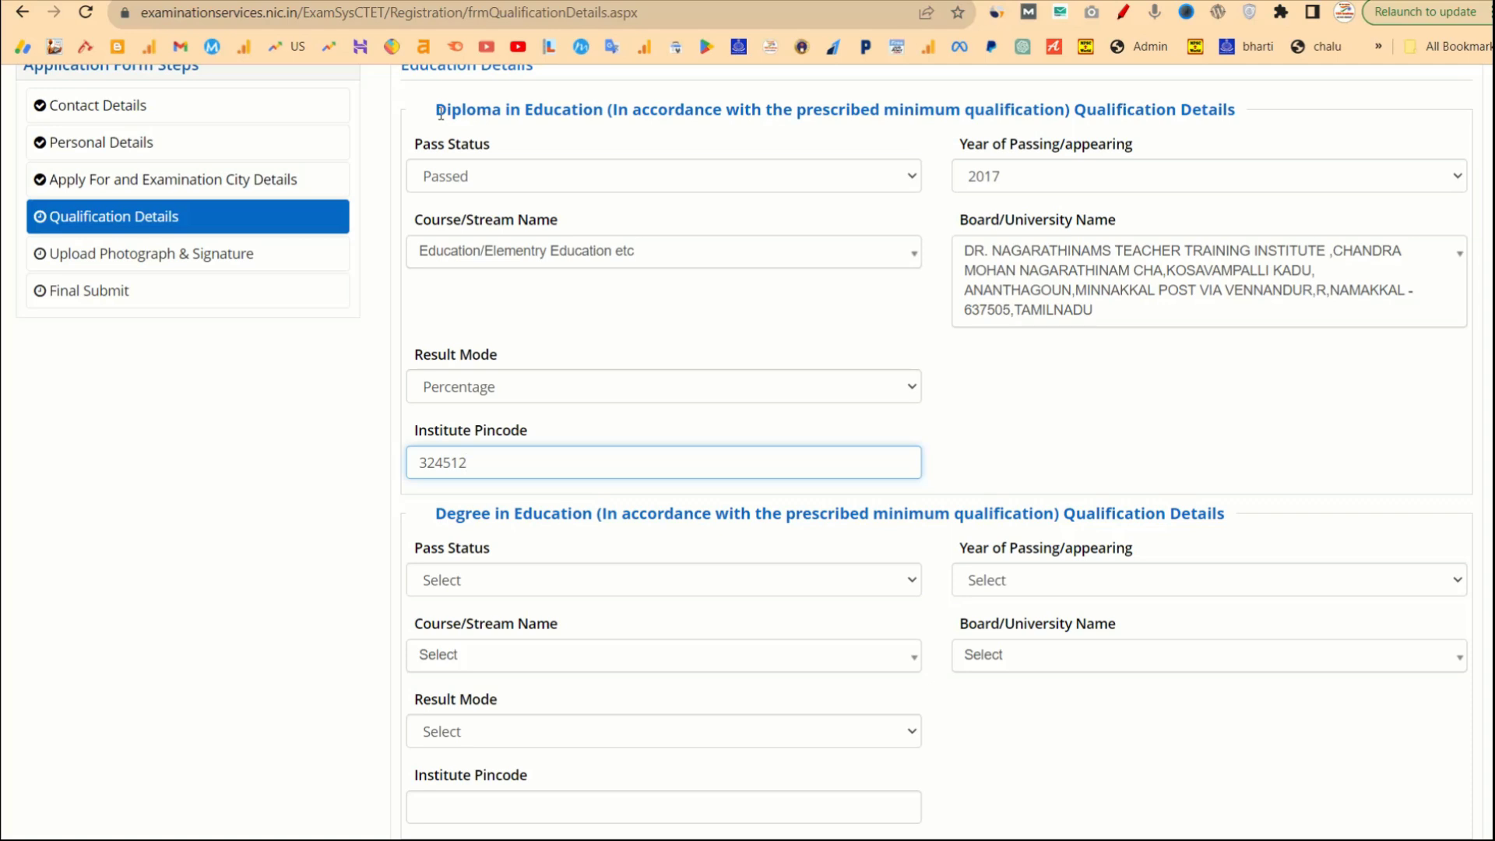
left_click_drag(440, 113, 597, 111)
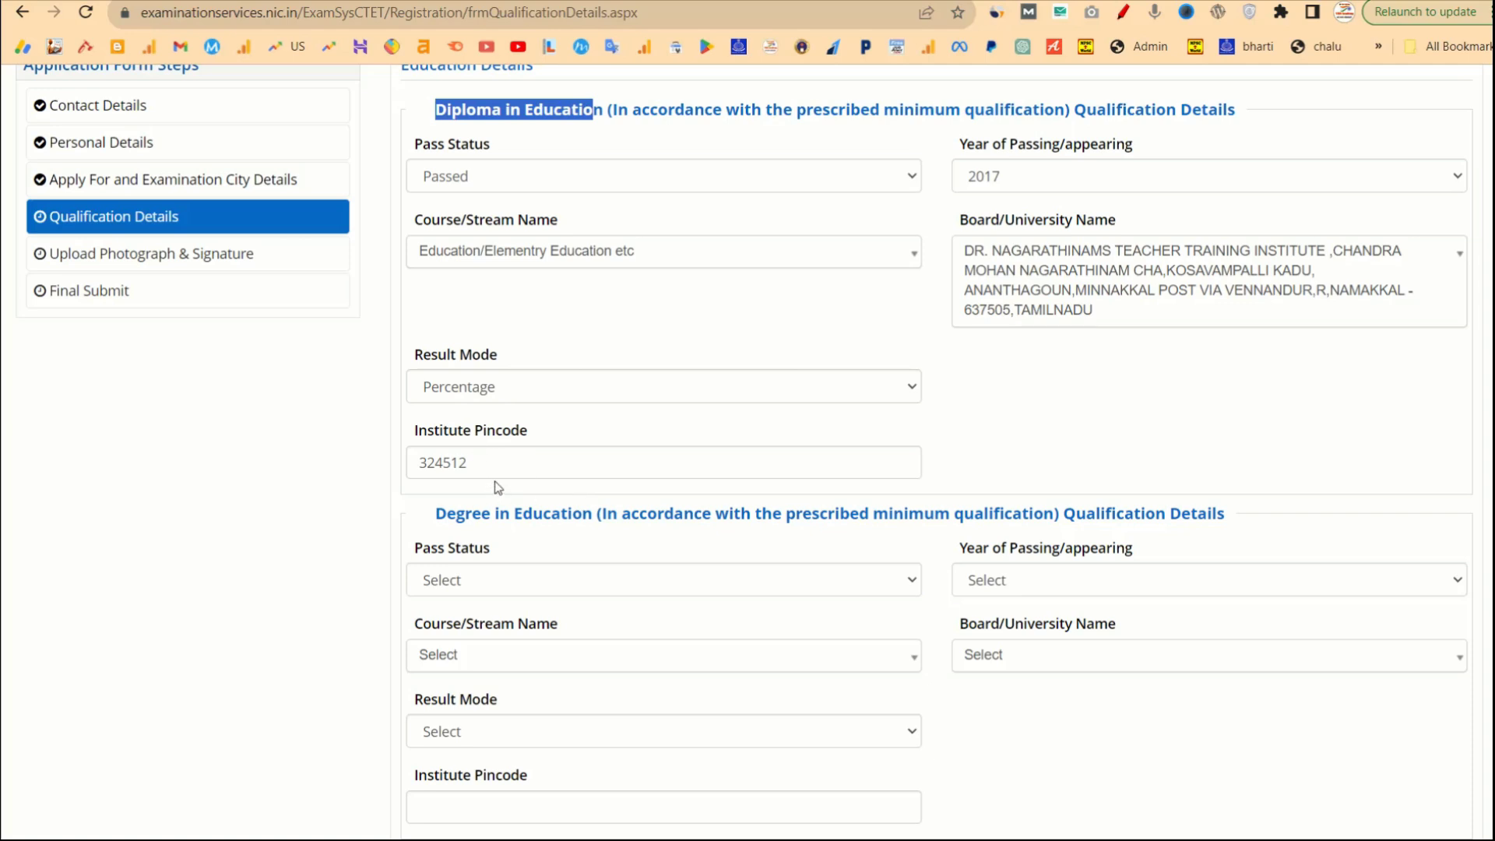
scroll(558, 487, "down", 3)
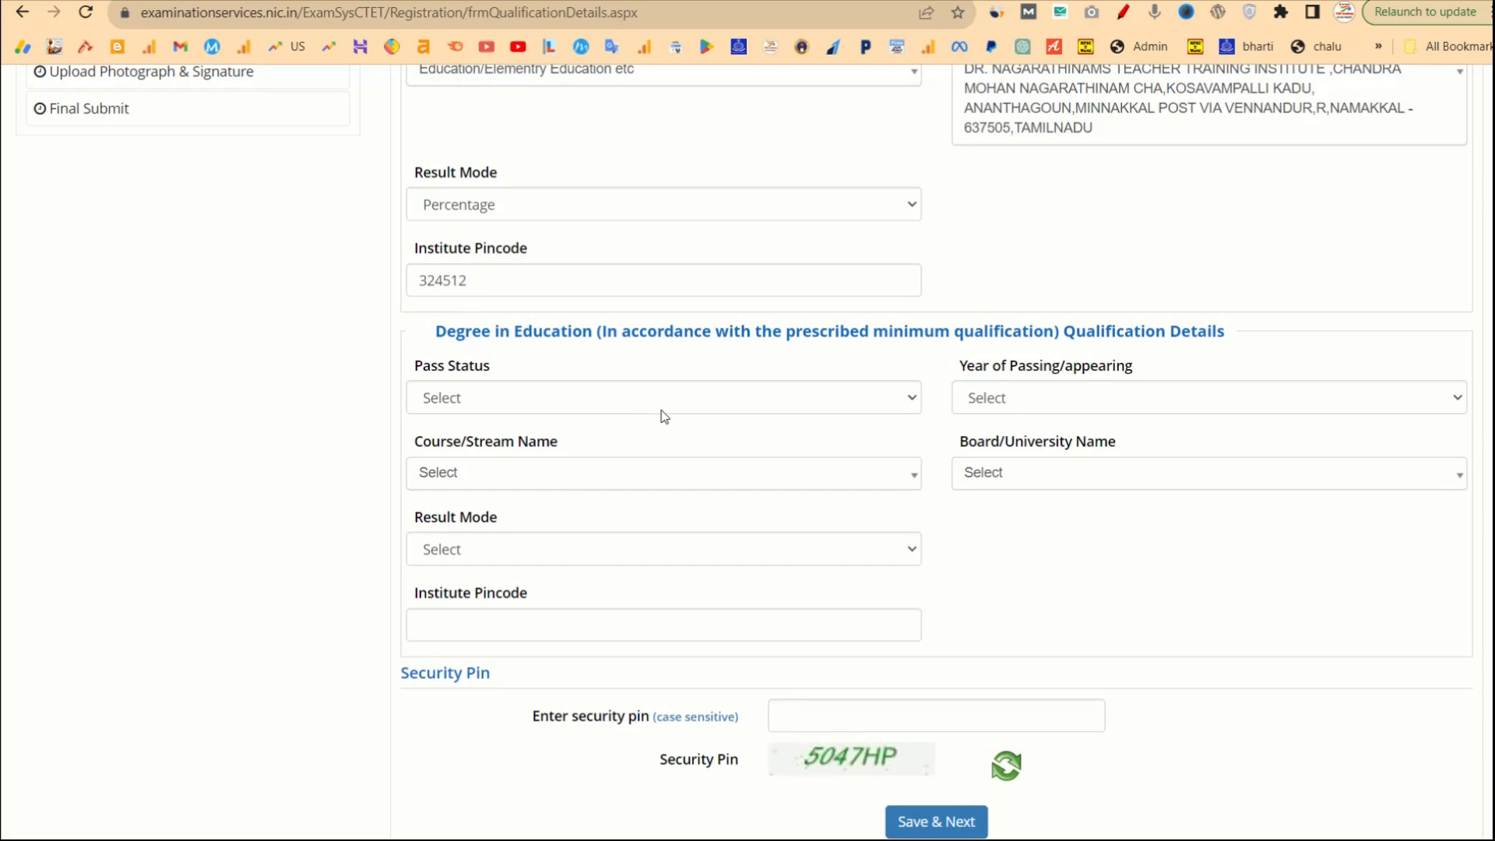
Enter diploma total marks 1200, obtained marks 890 (74.17%) and institute pincode 456434.
left_click(611, 406)
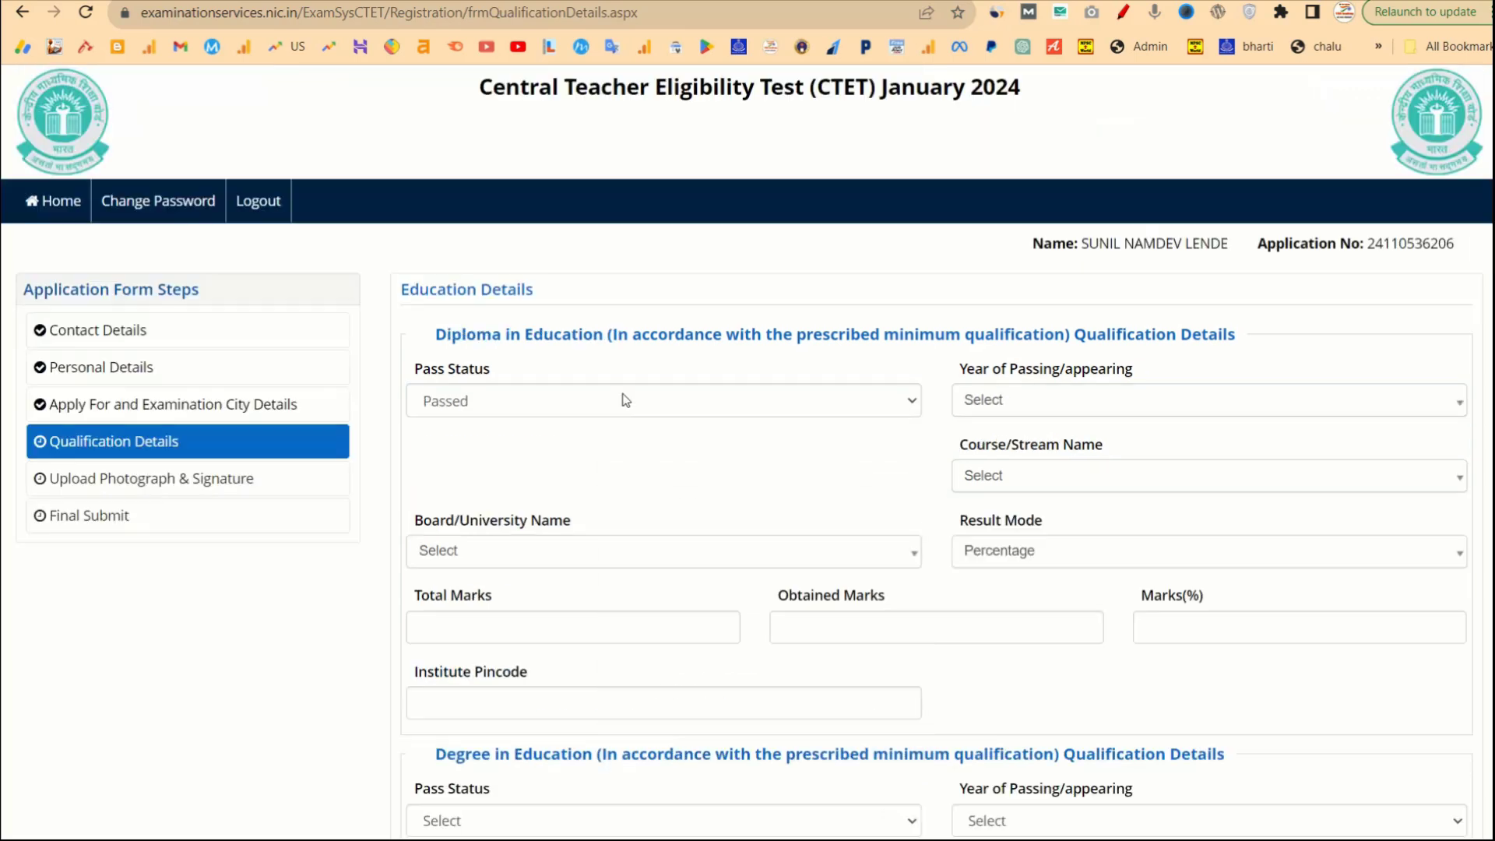
right_click(612, 405)
left_click(1176, 584)
scroll(1021, 569, "down", 1)
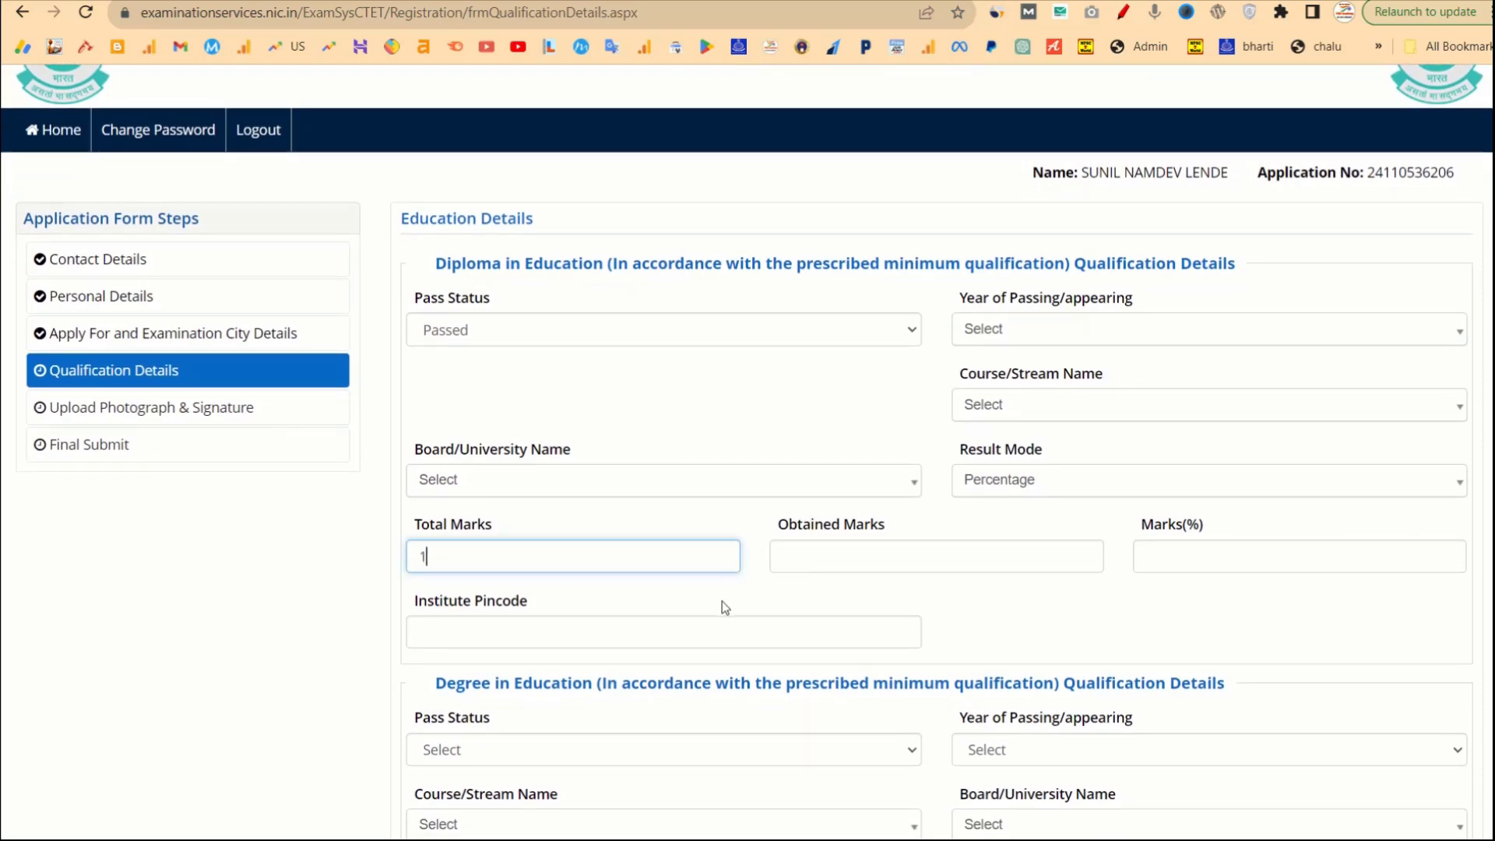
type("200")
left_click(847, 560)
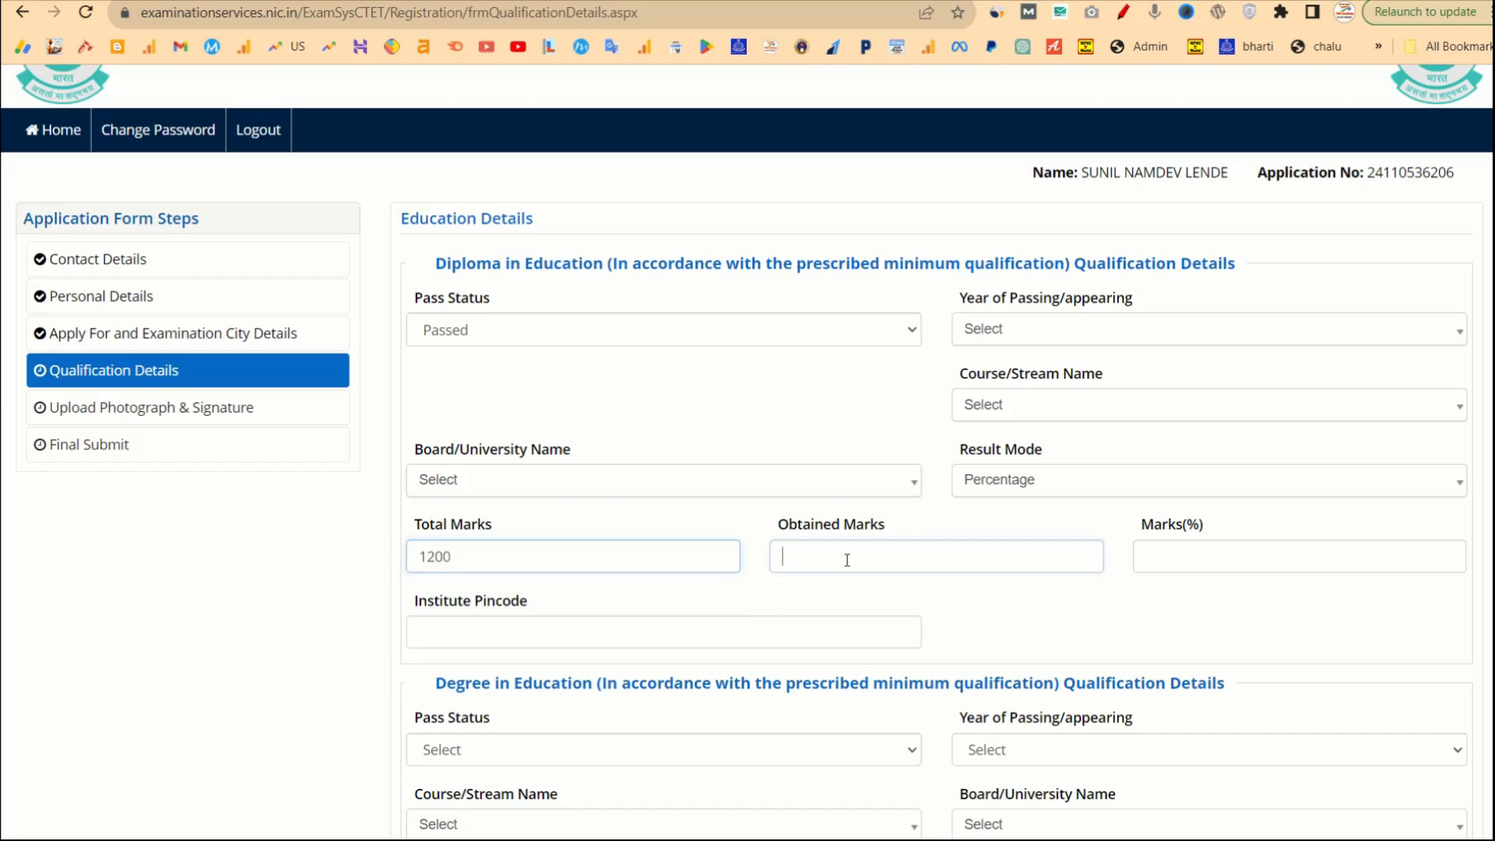
type("4890")
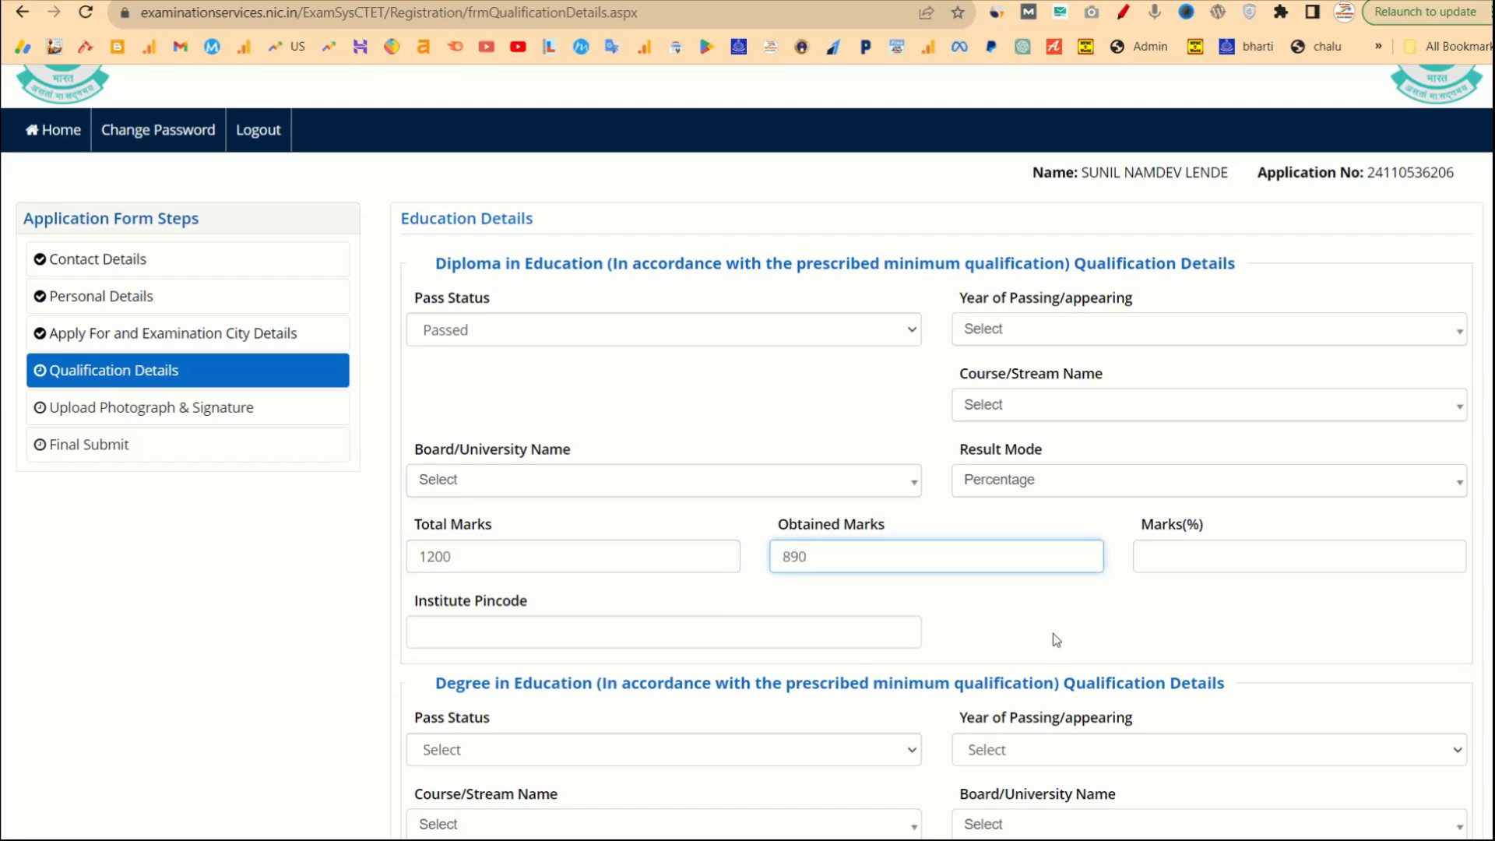
left_click(1143, 622)
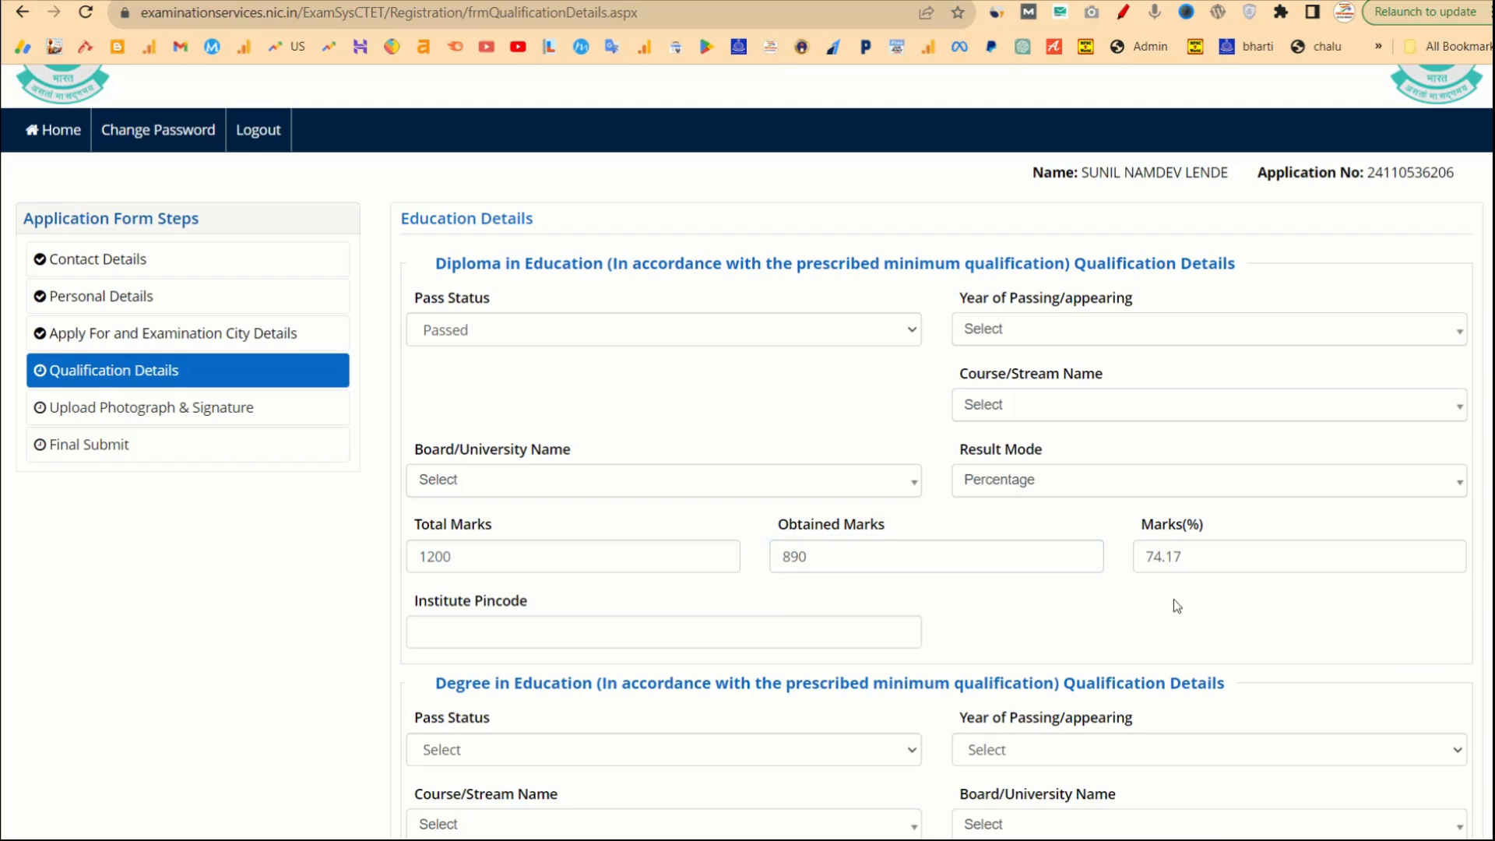
left_click_drag(1208, 551, 1145, 550)
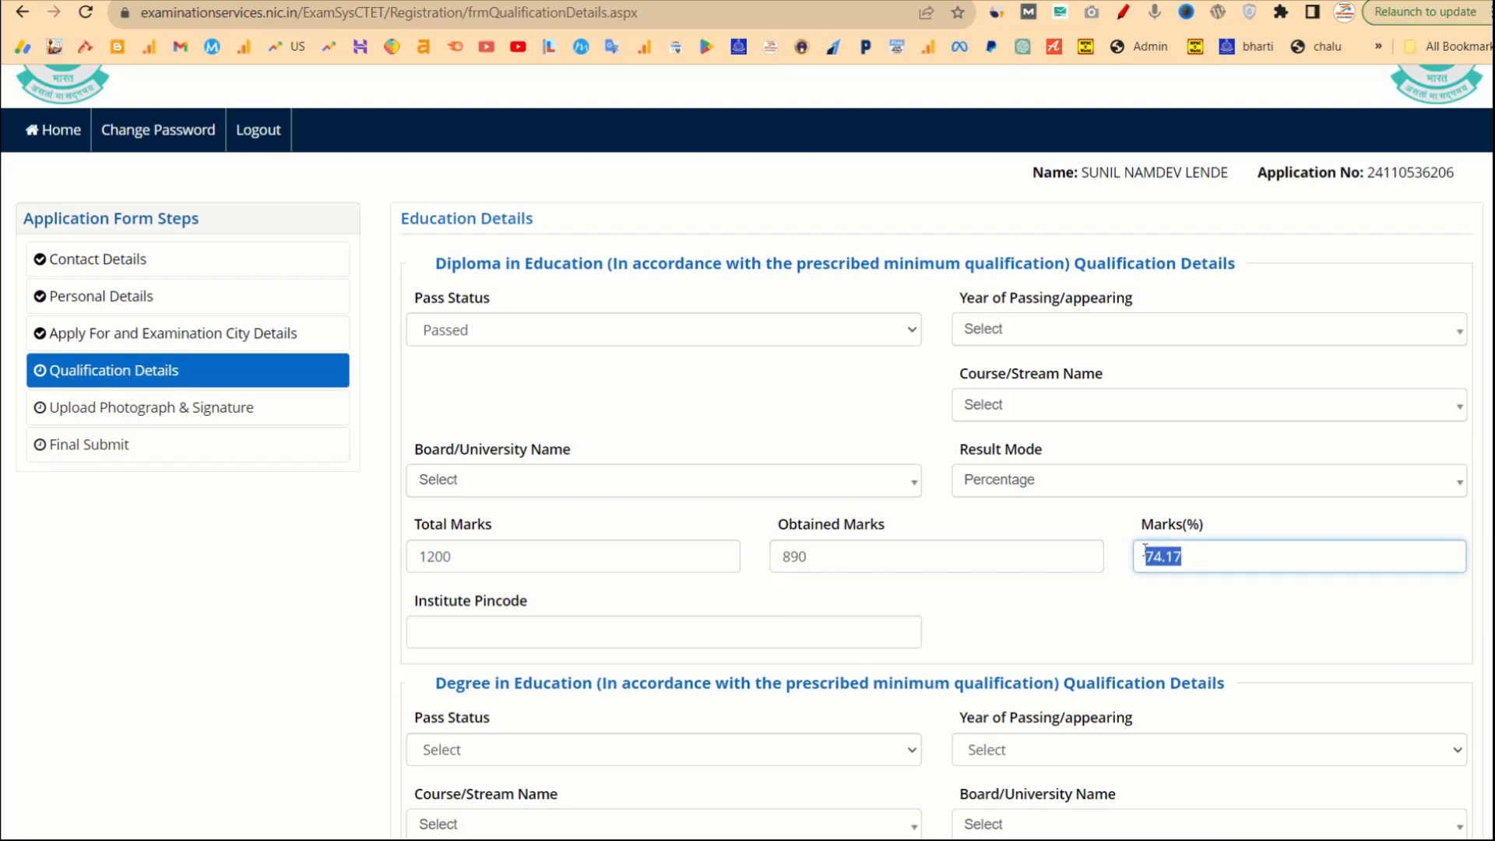
left_click(752, 641)
type("456434")
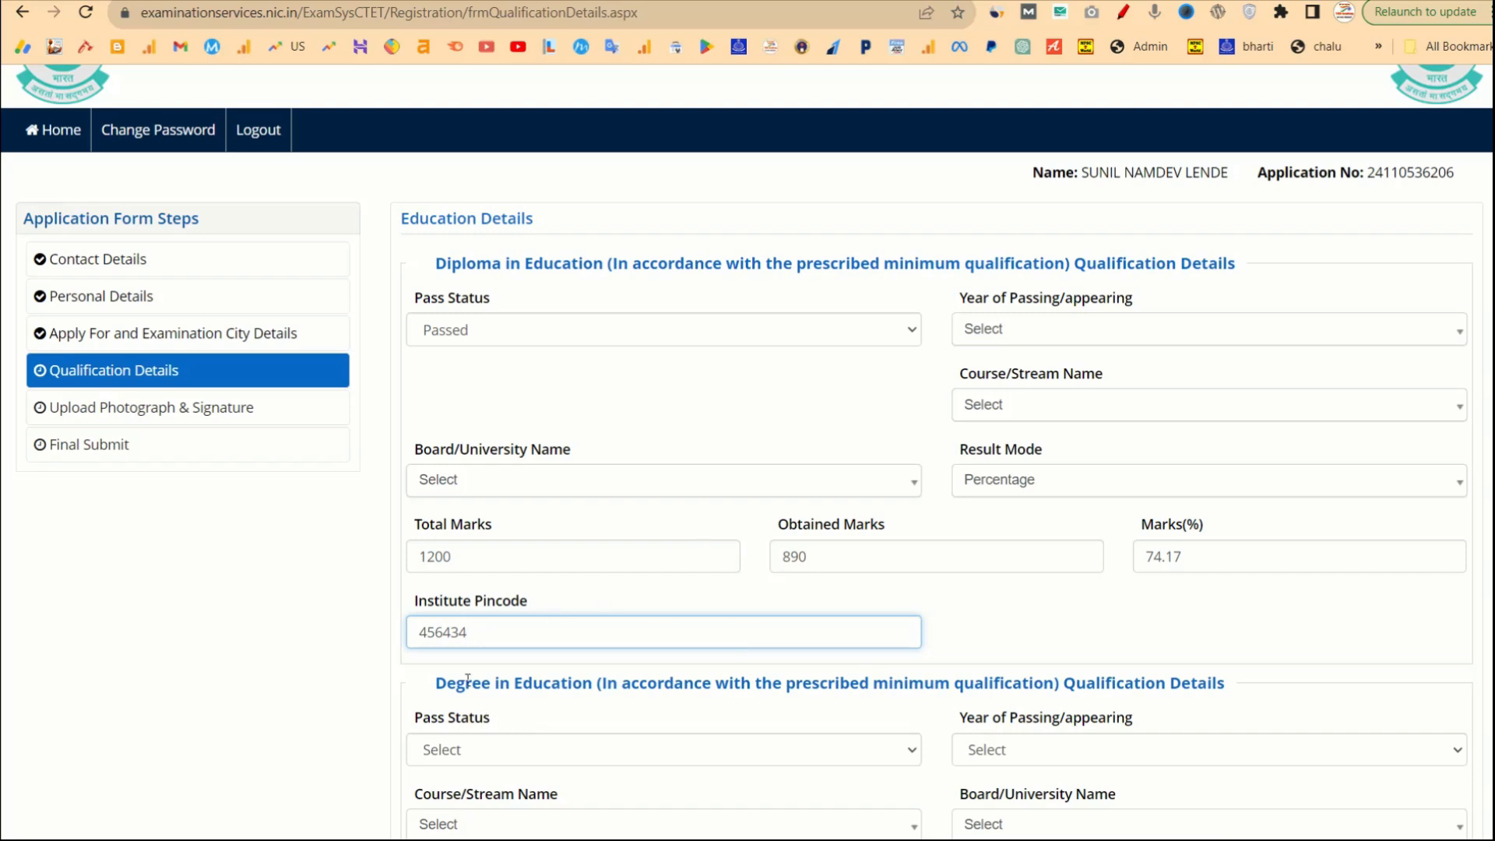
Choose diploma passing year 2017, the Elementary Education course and the Chamba DIET board.
left_click(1049, 331)
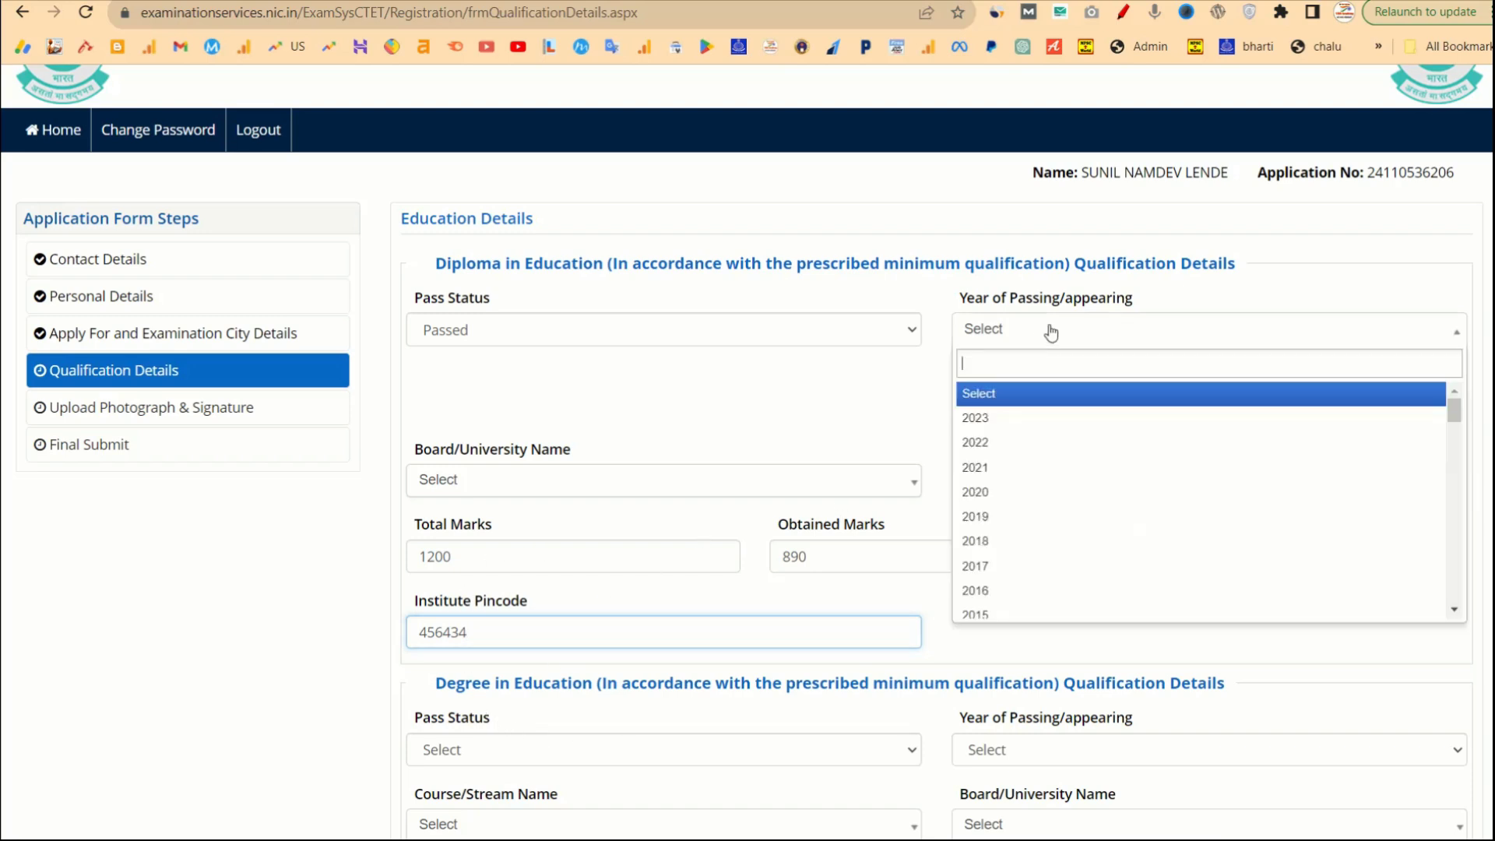
left_click(1006, 567)
left_click(1059, 411)
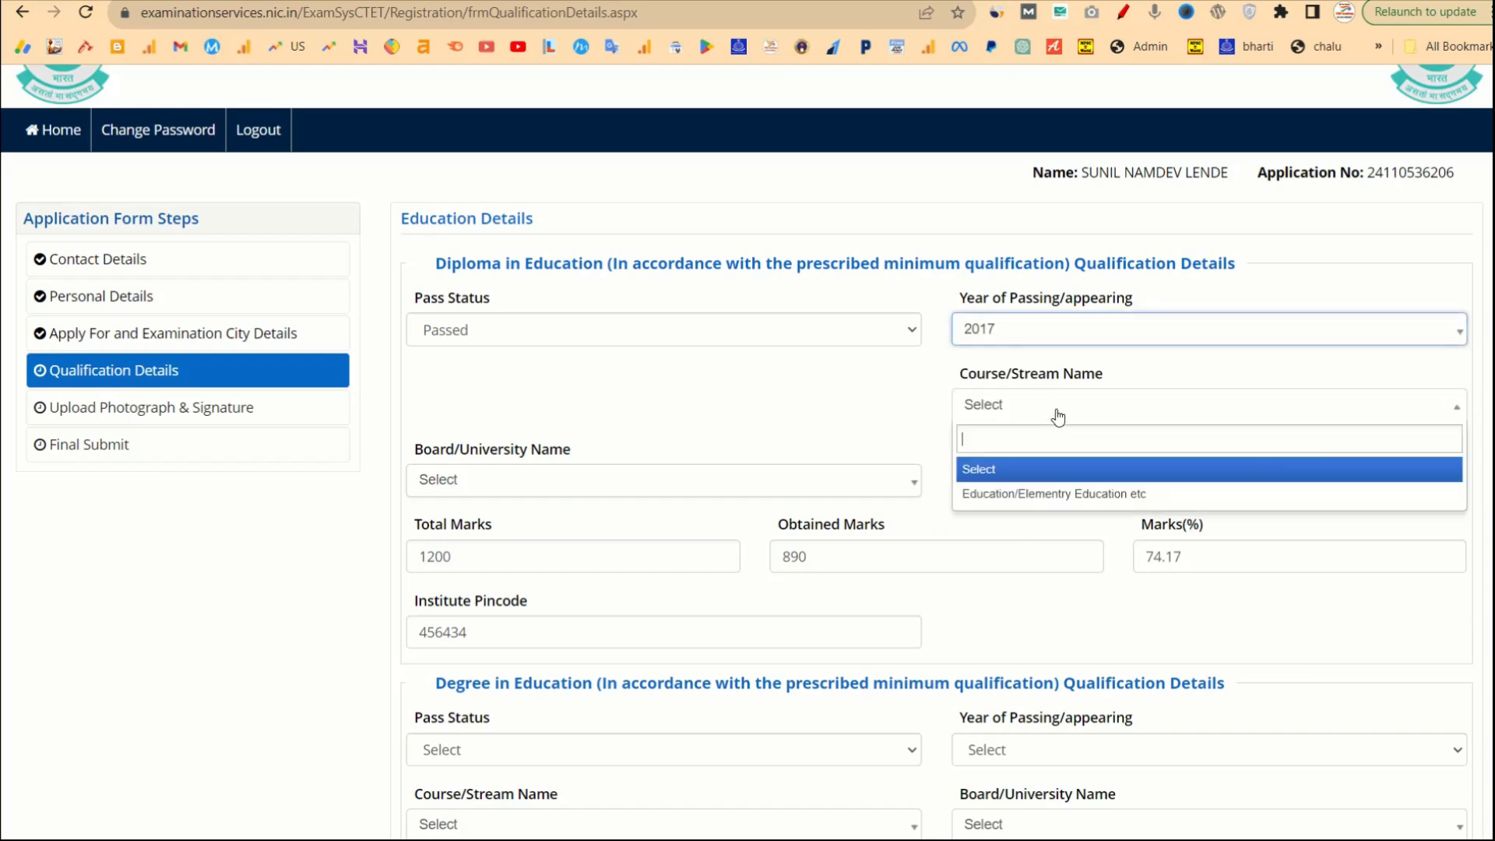
left_click(1020, 497)
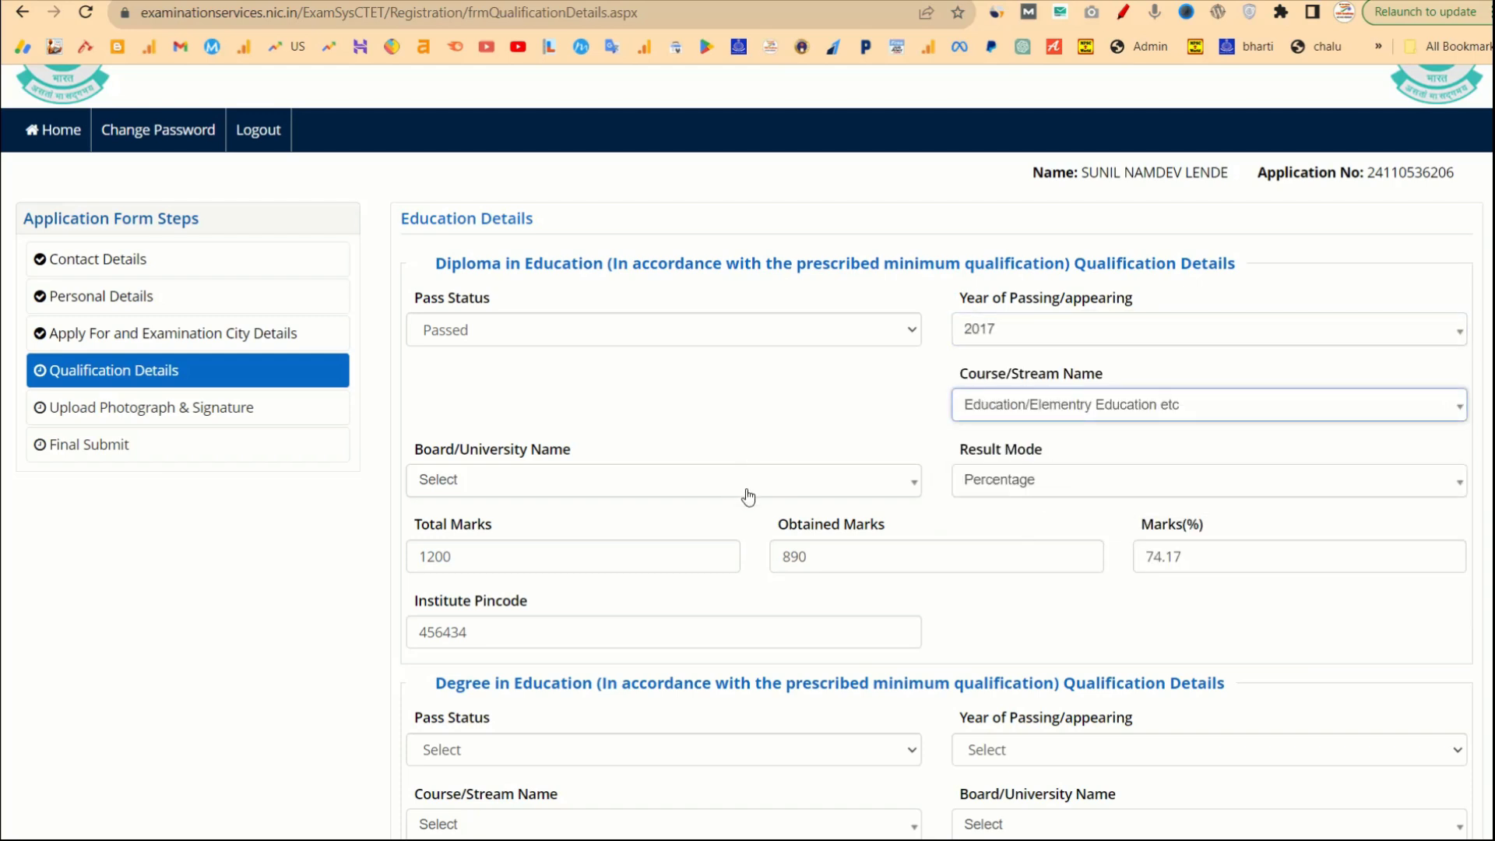
left_click(581, 489)
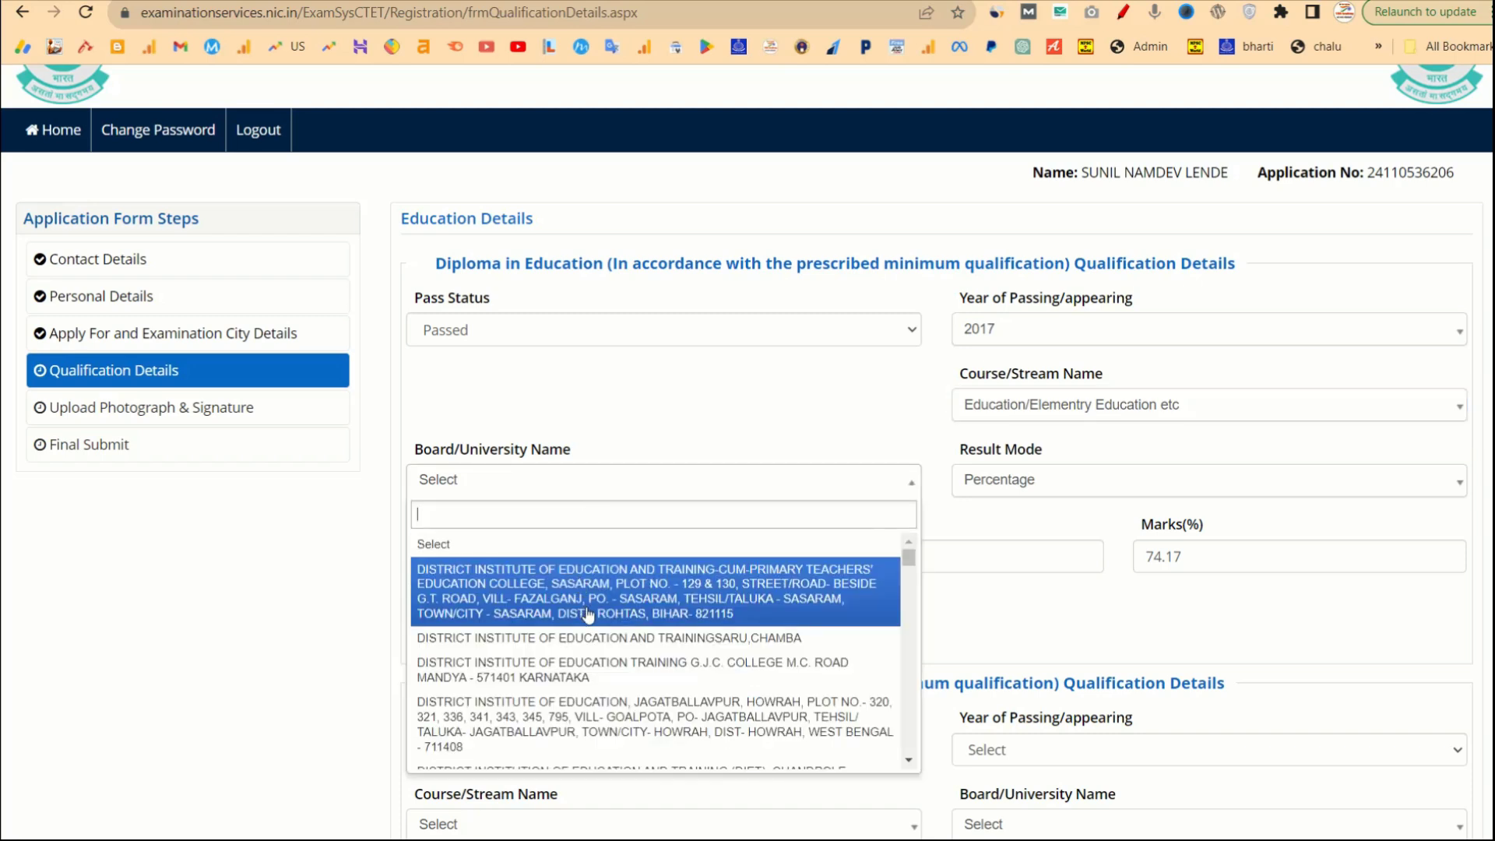
left_click(605, 645)
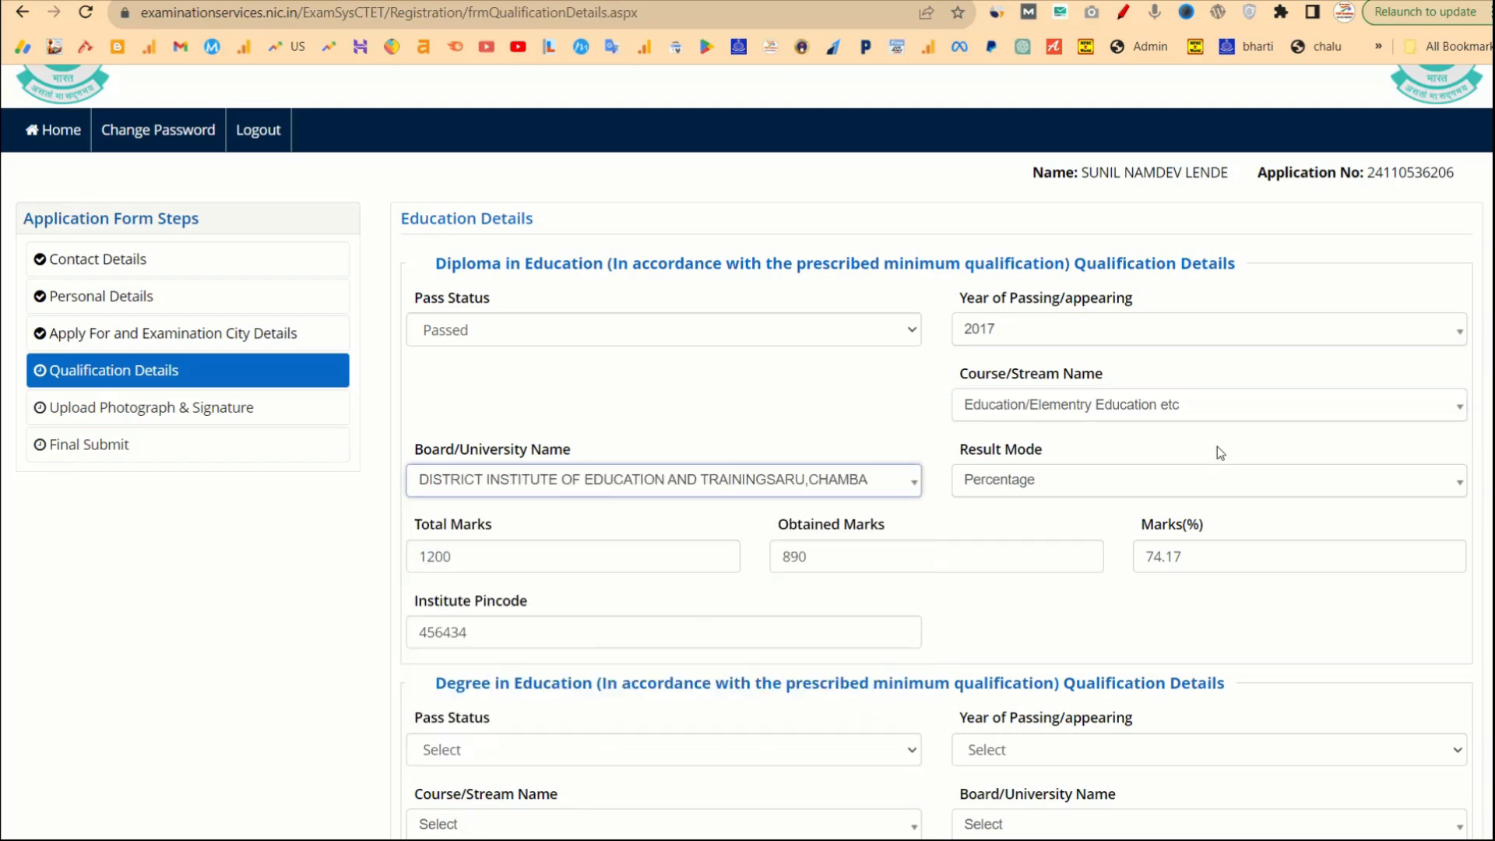
Set the degree pass status to Passed and pick 2019 as the passing year.
scroll(1045, 665, "down", 3)
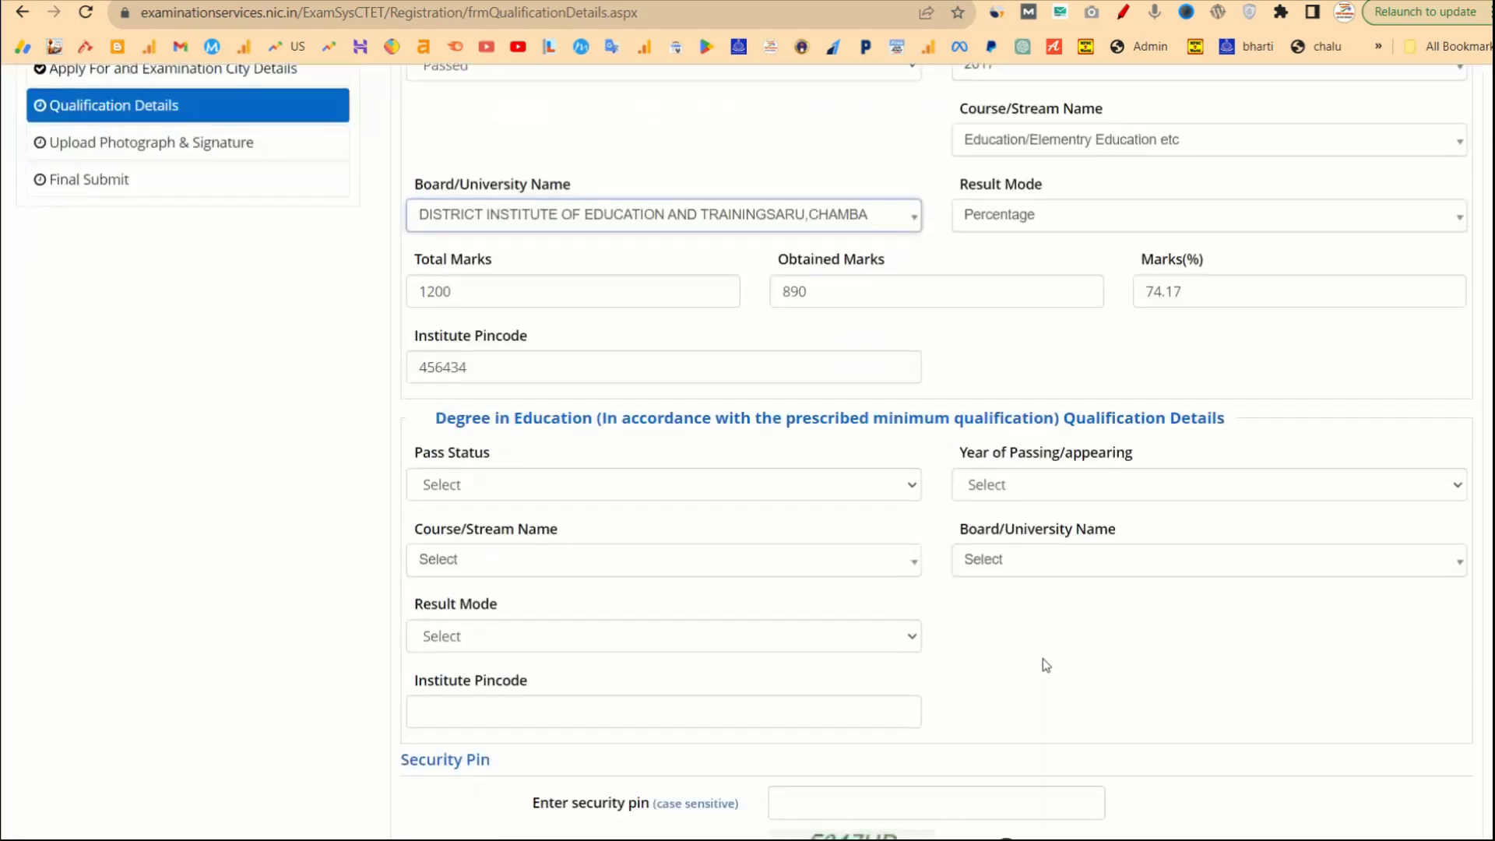
left_click(632, 488)
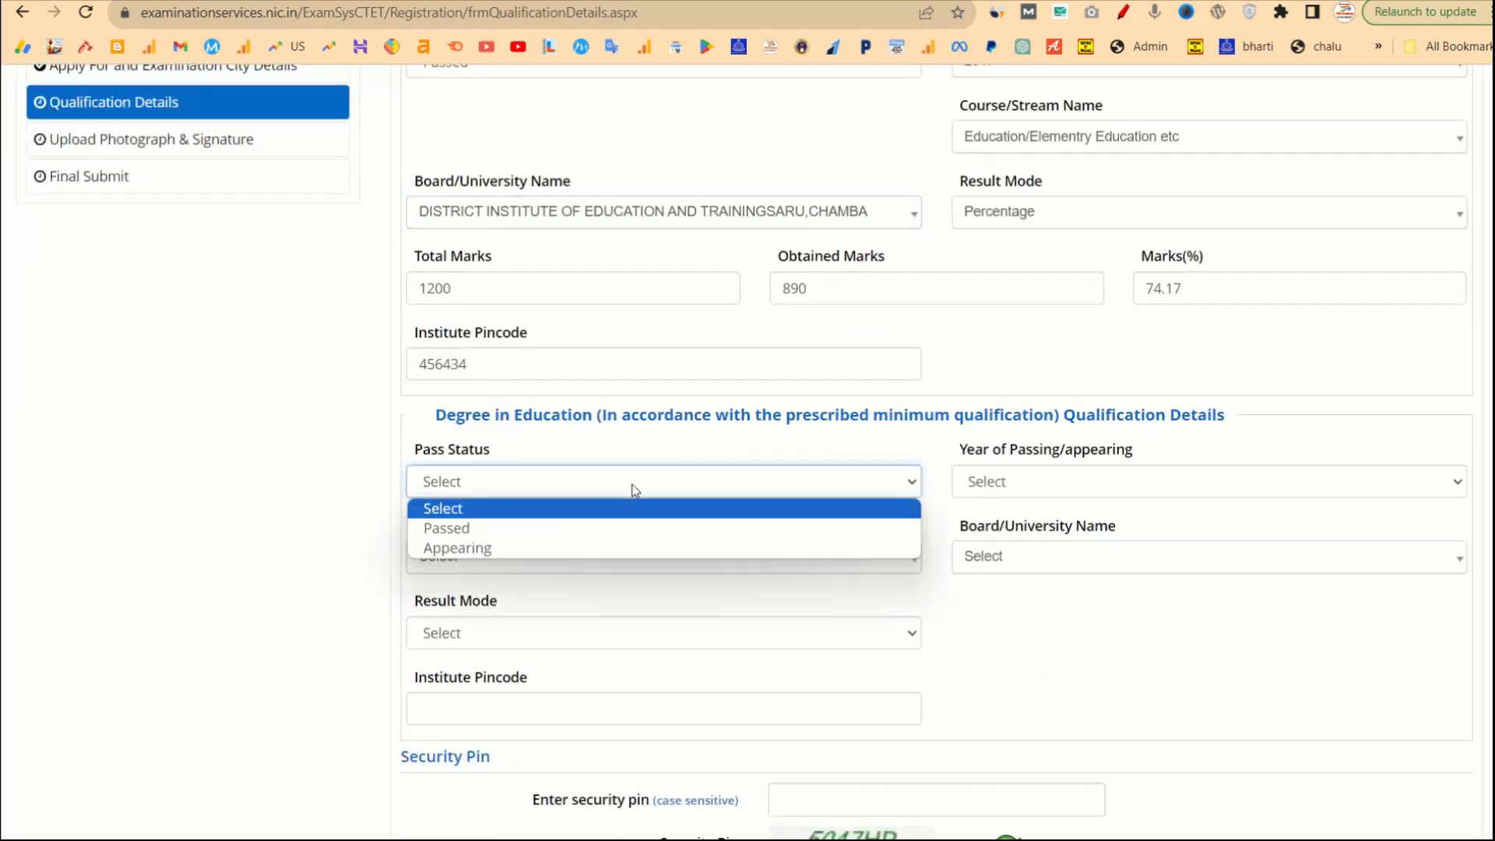
left_click(540, 524)
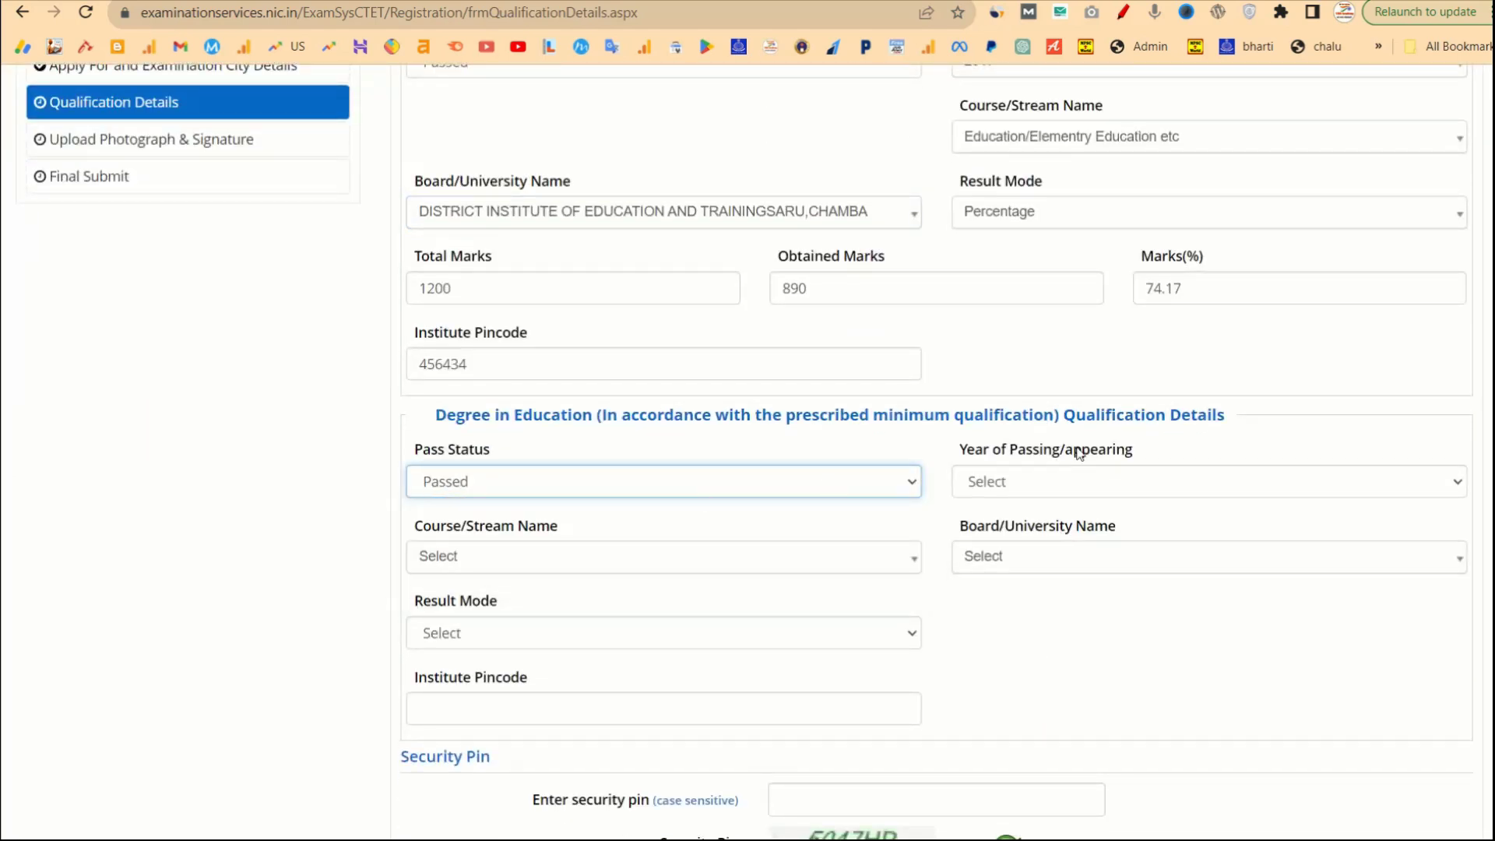
left_click(1083, 478)
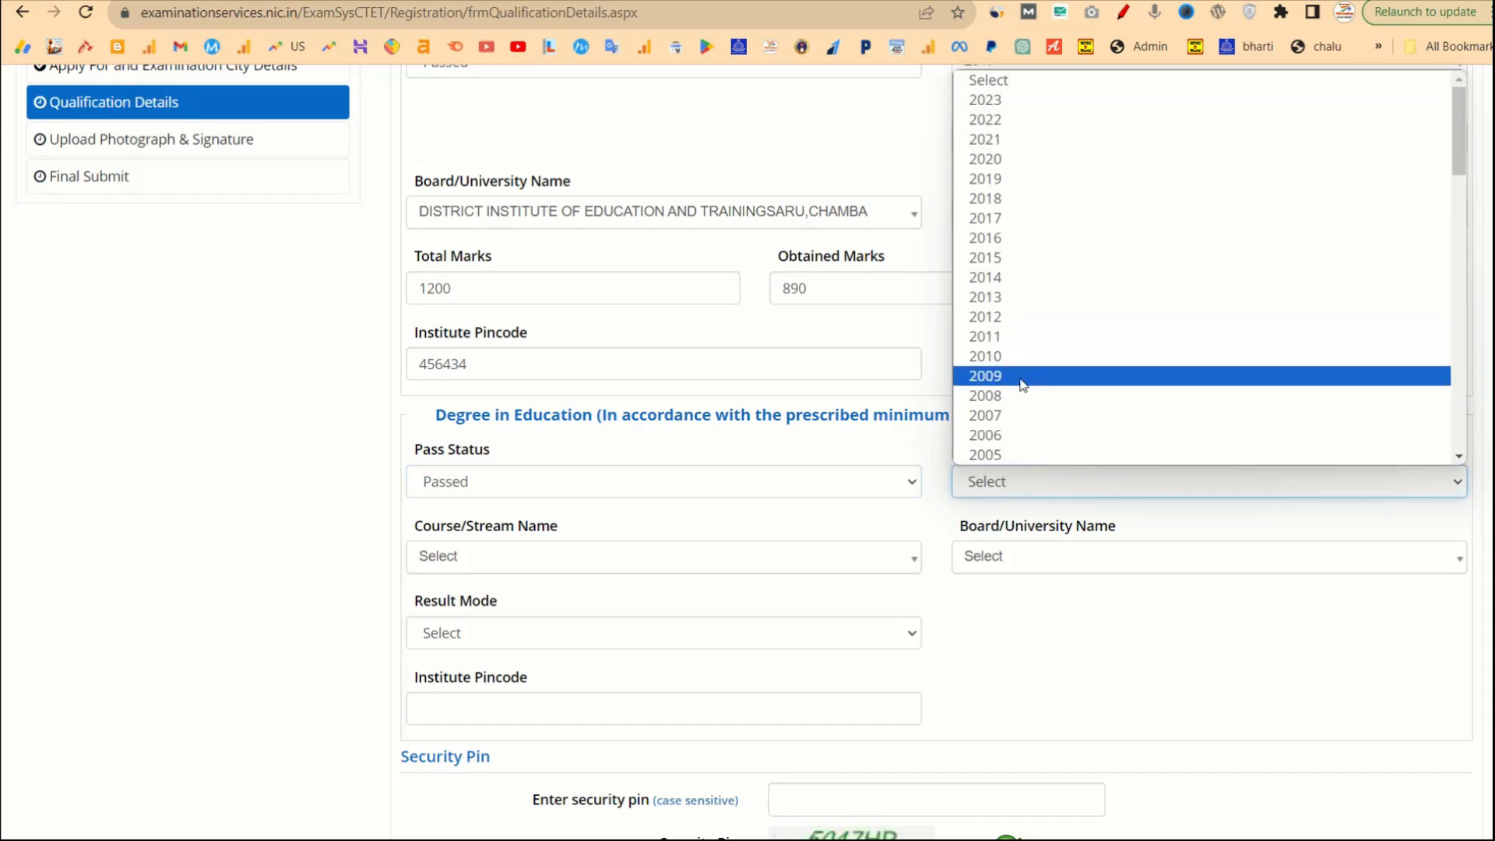
scroll(1010, 445, "down", 2)
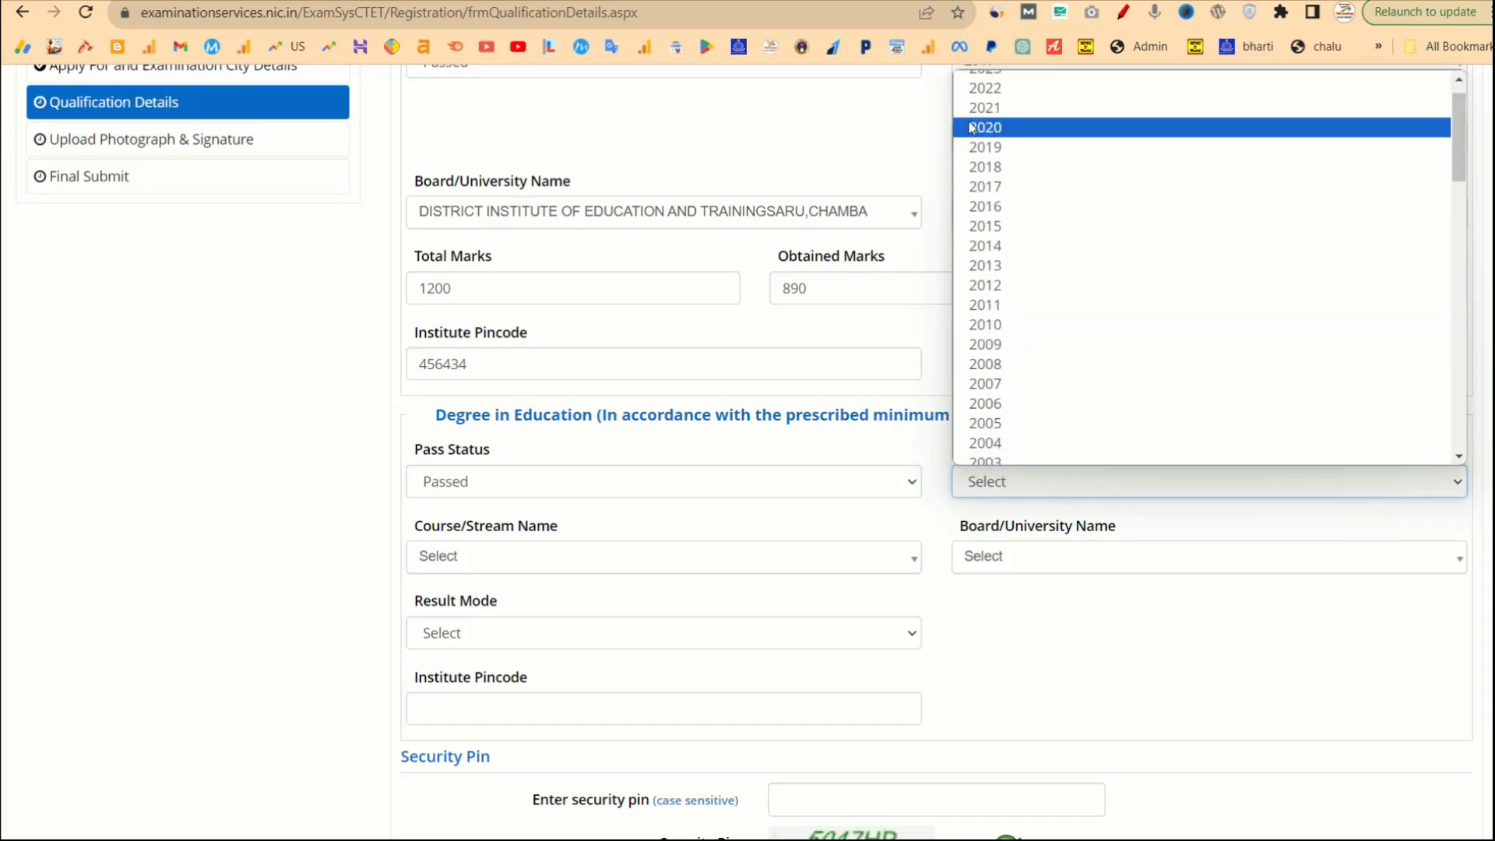
left_click(976, 147)
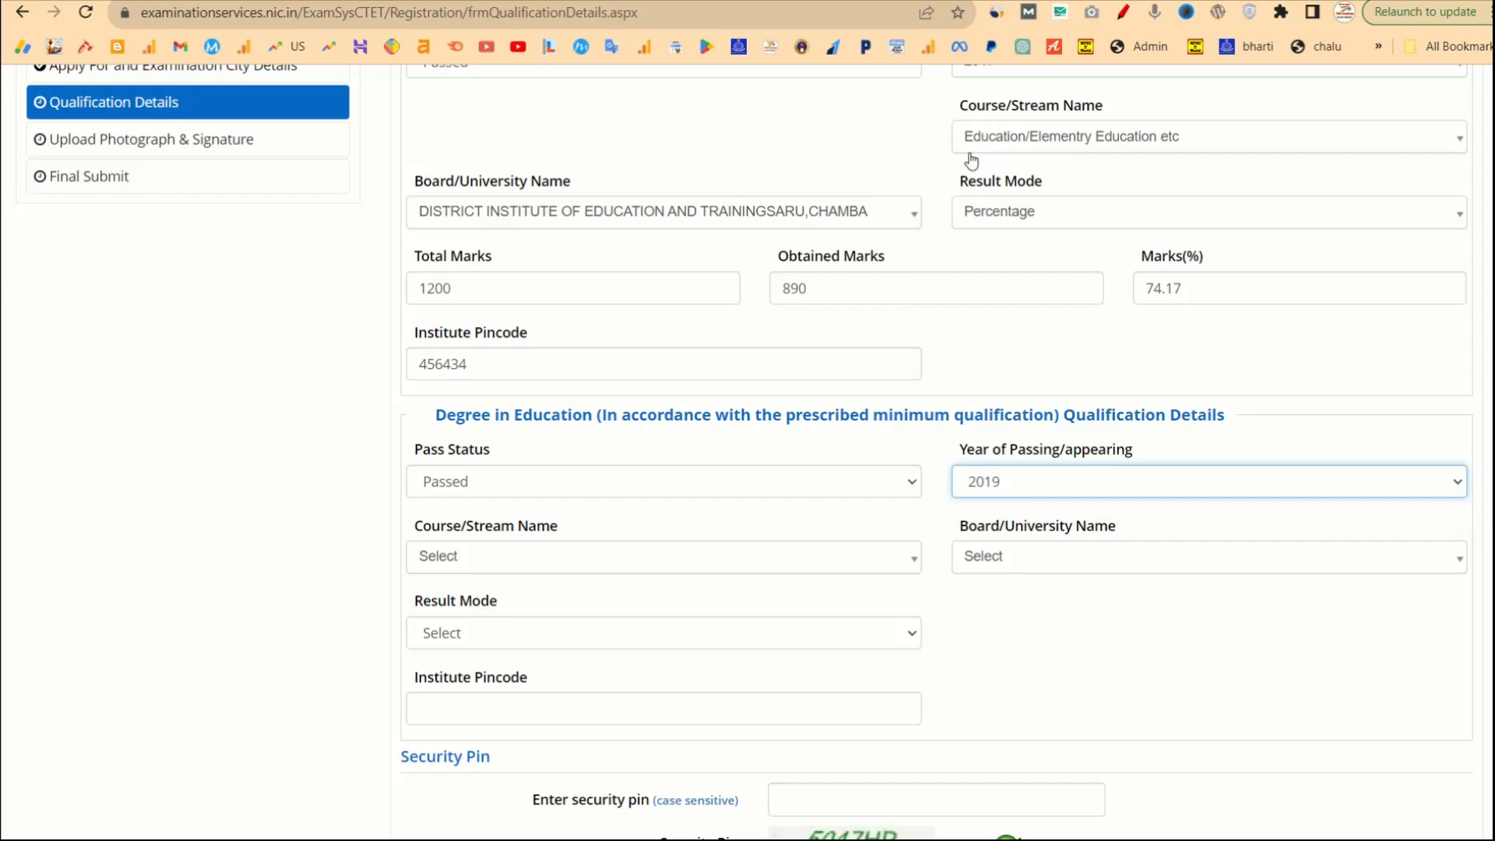
Select the Elementary Education course, A.D.S. Group of College board and Percentage result mode for the degree.
left_click(615, 556)
left_click(483, 646)
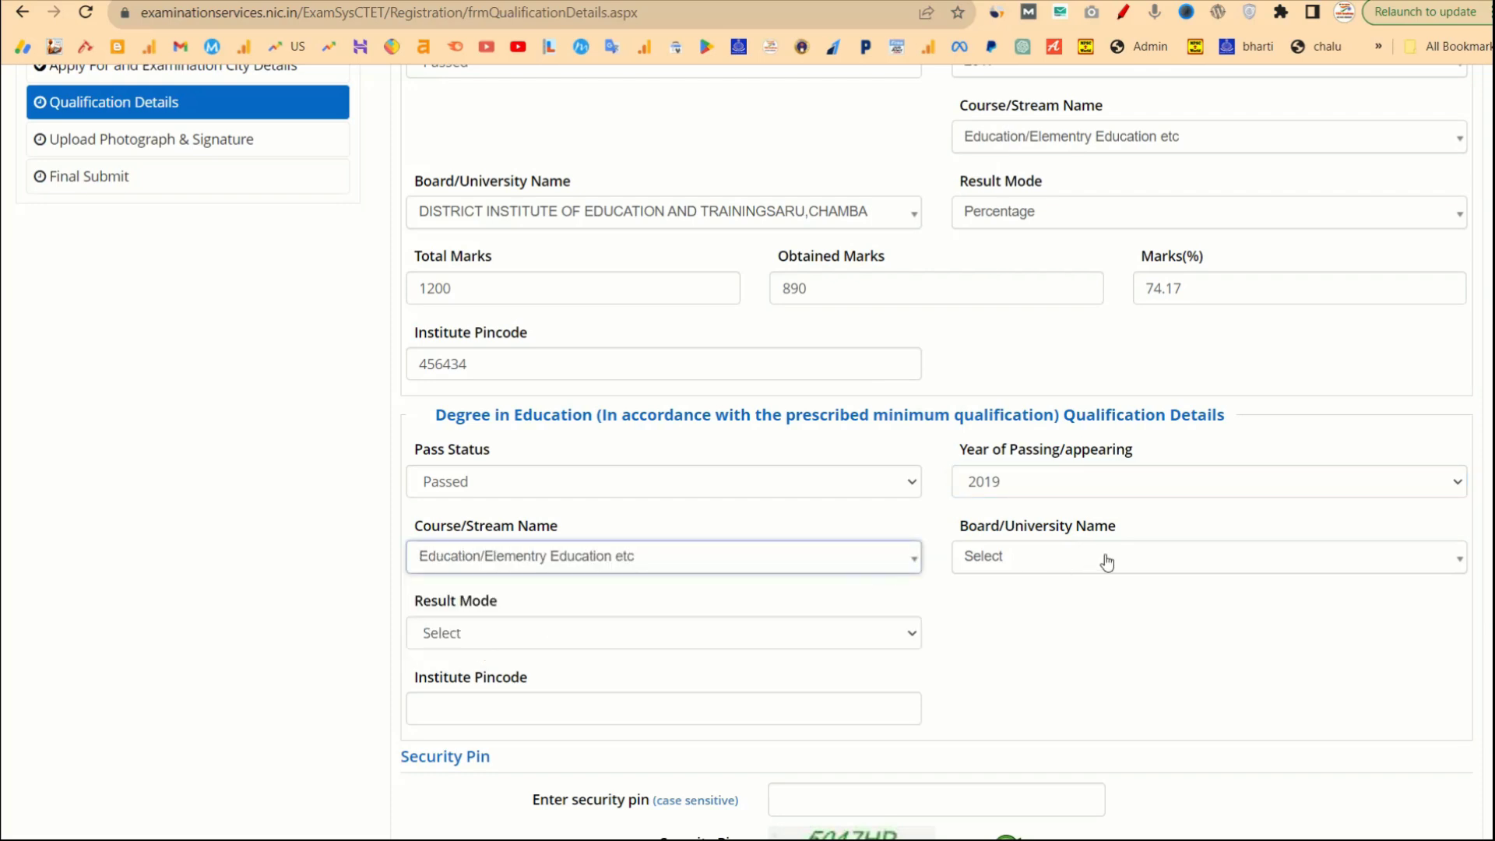
left_click(1116, 560)
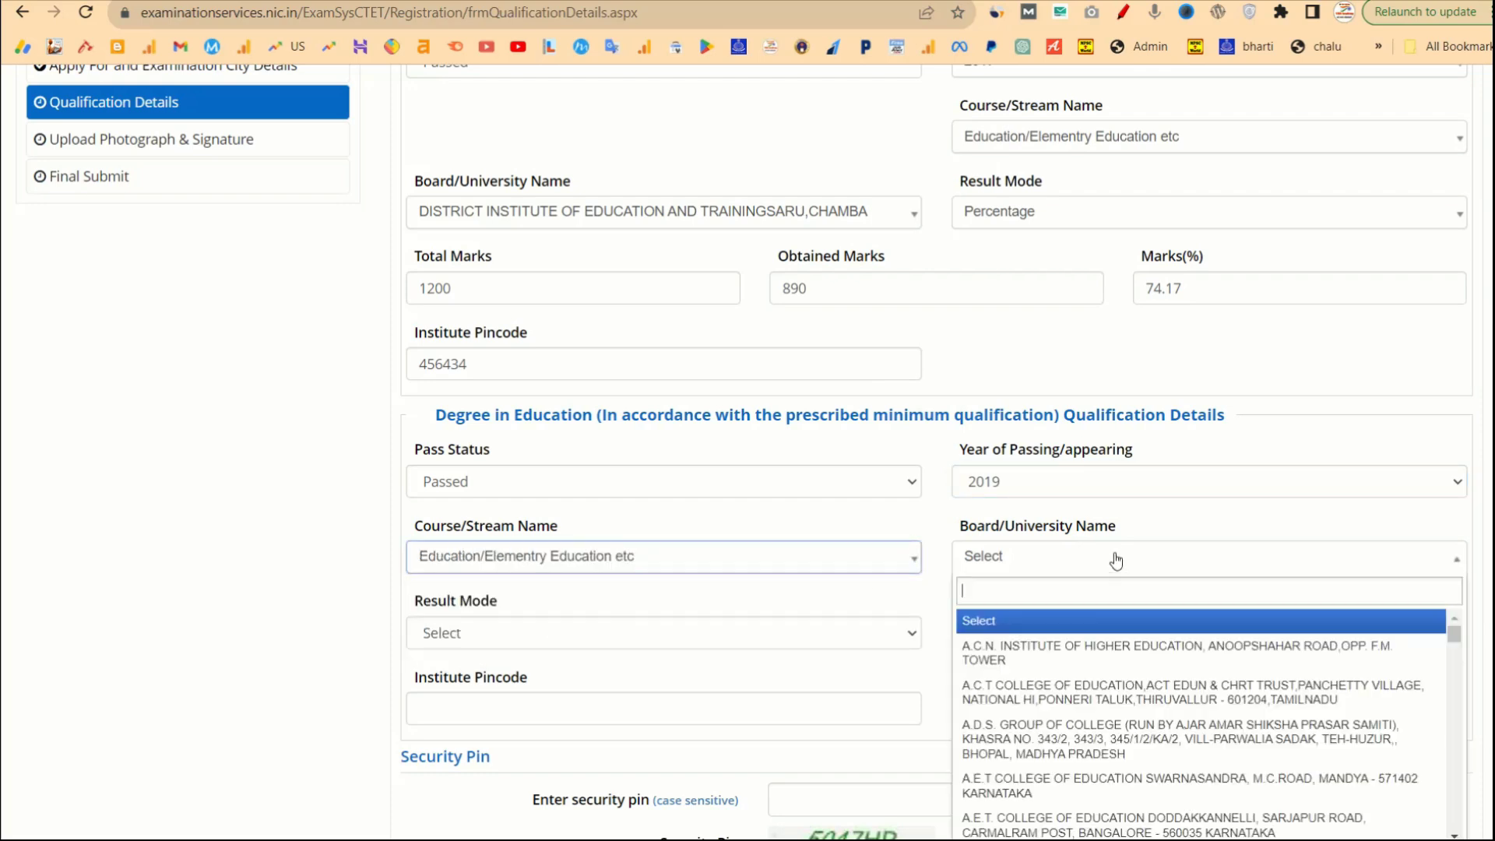
left_click(1072, 745)
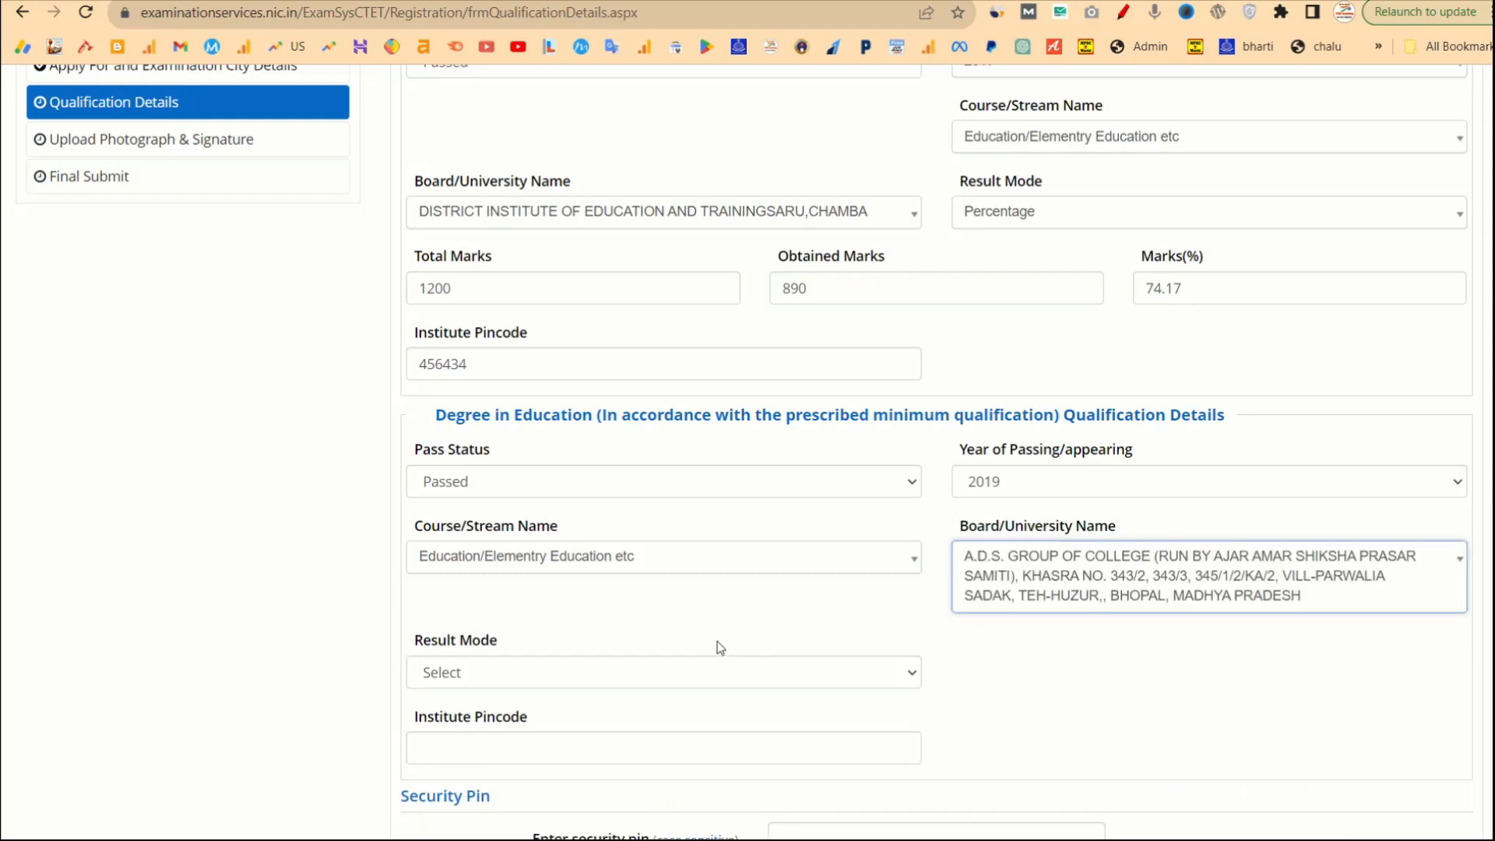
left_click(704, 670)
left_click(545, 720)
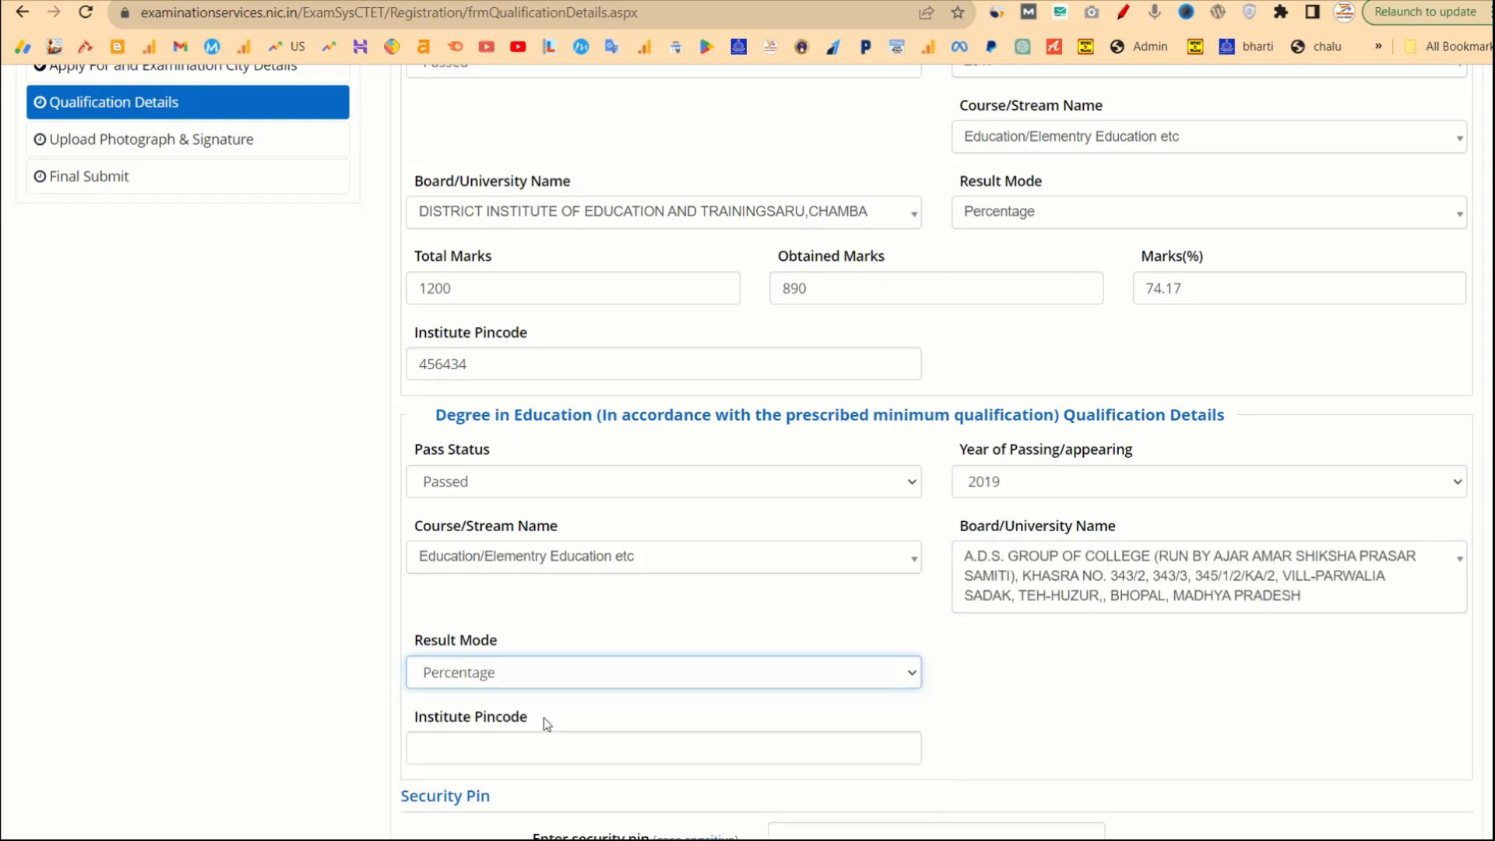
scroll(728, 708, "down", 2)
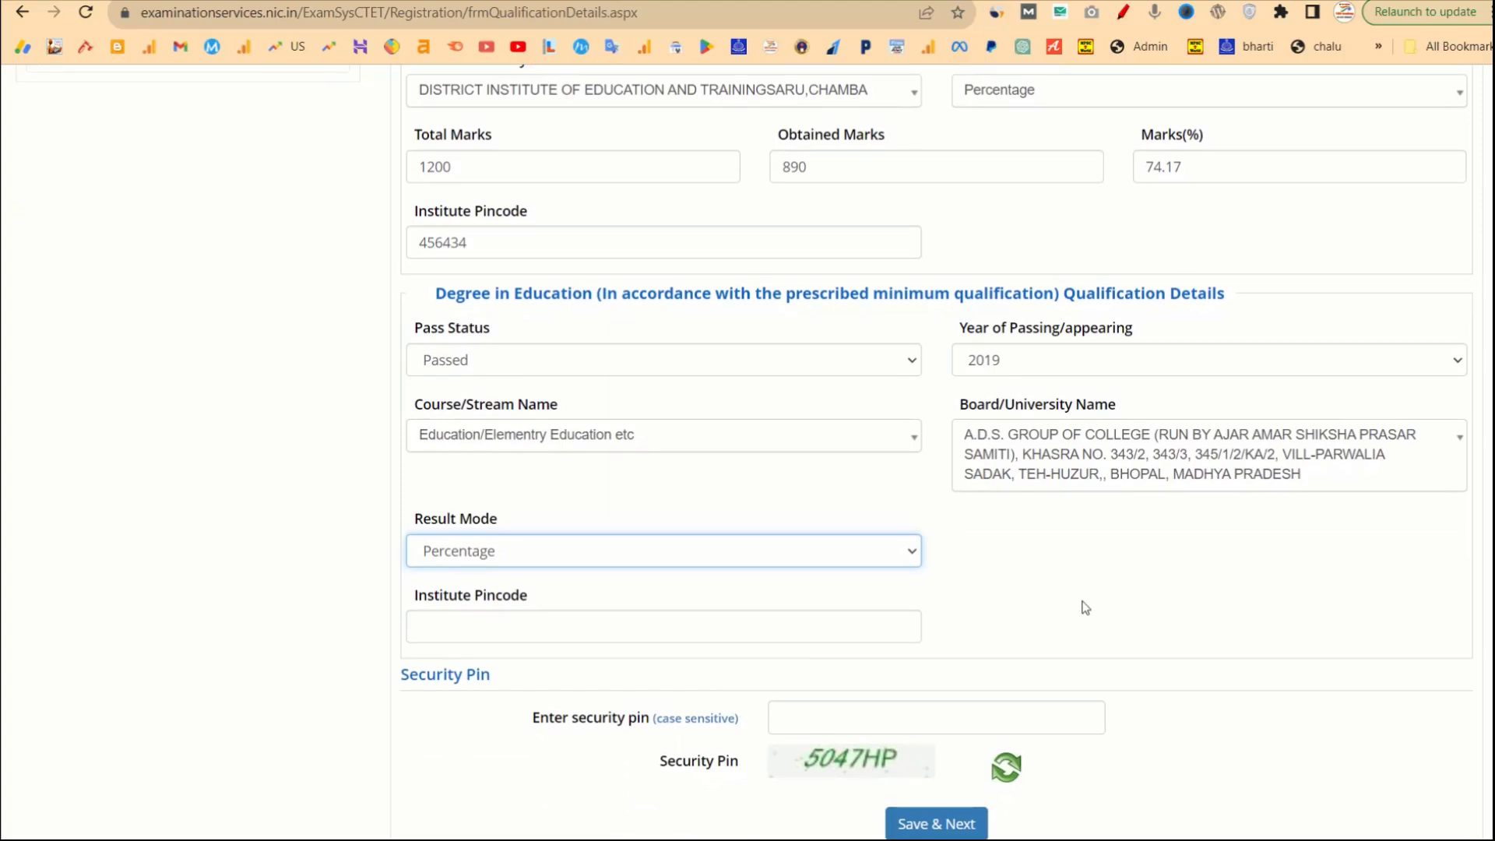
left_click(1037, 565)
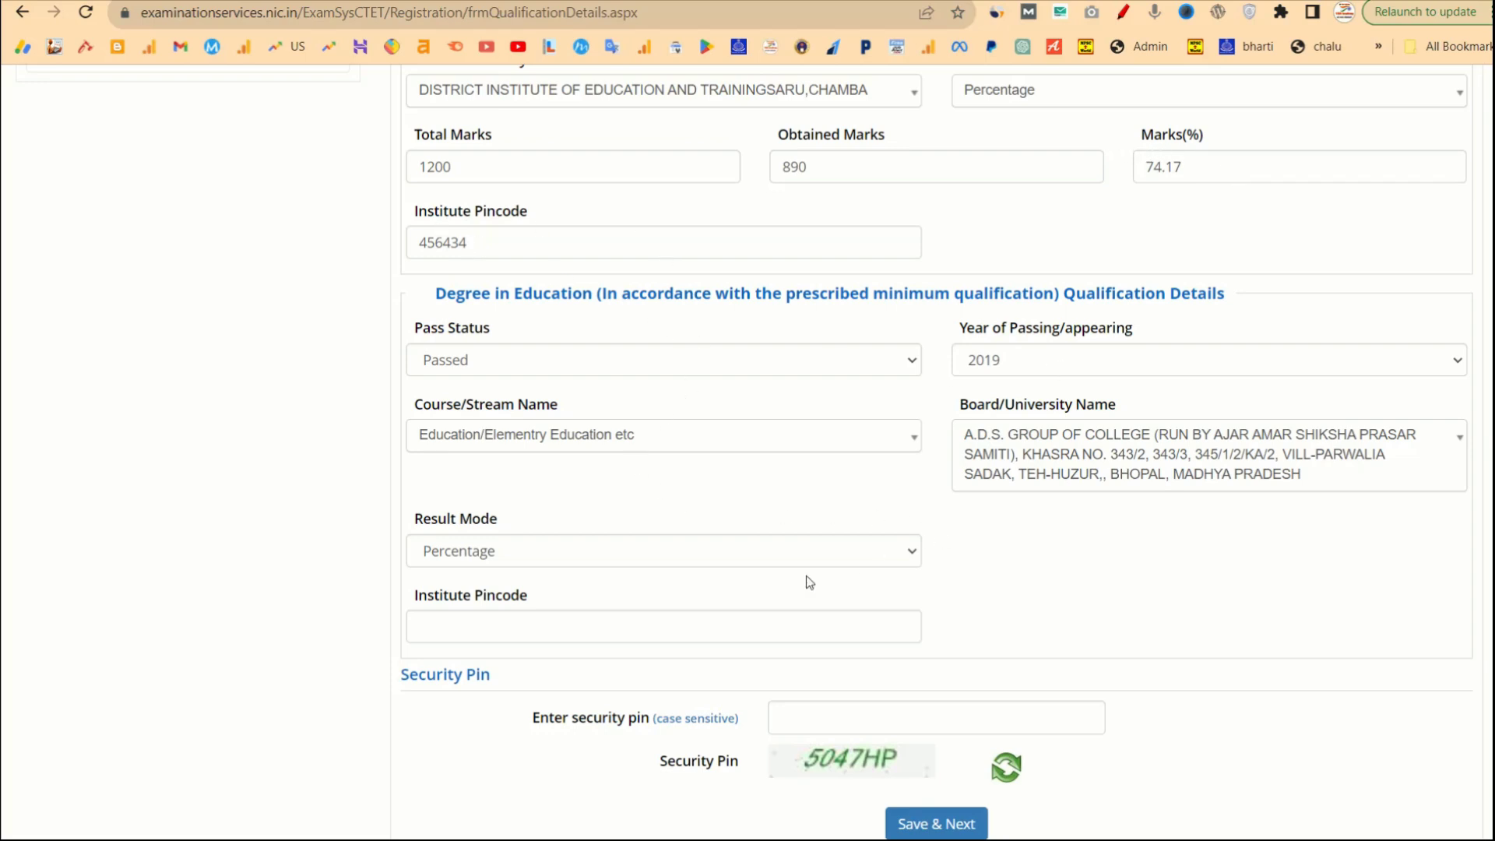
left_click(608, 634)
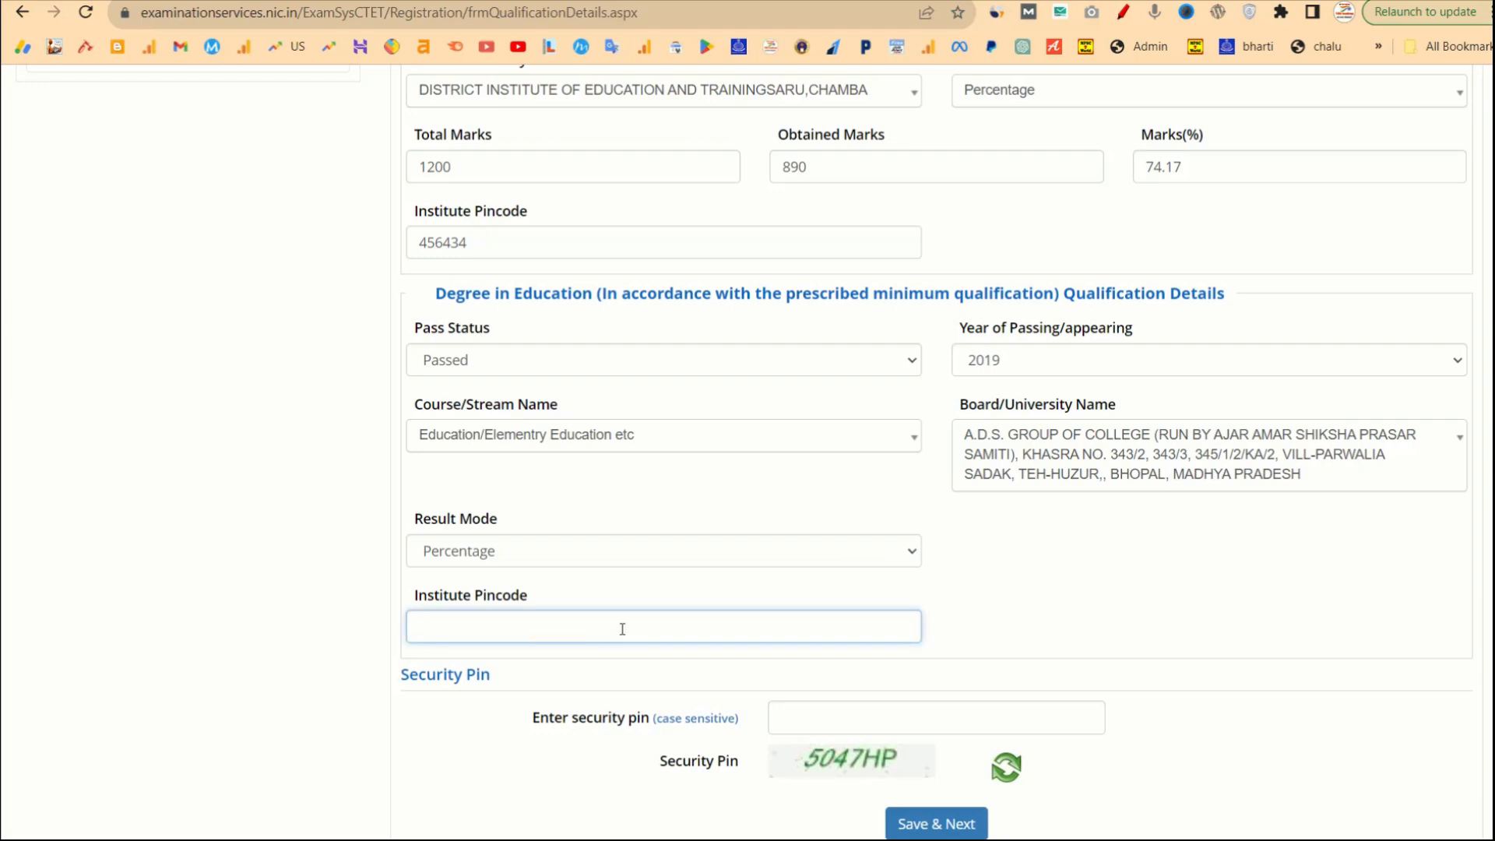
scroll(747, 639, "down", 3)
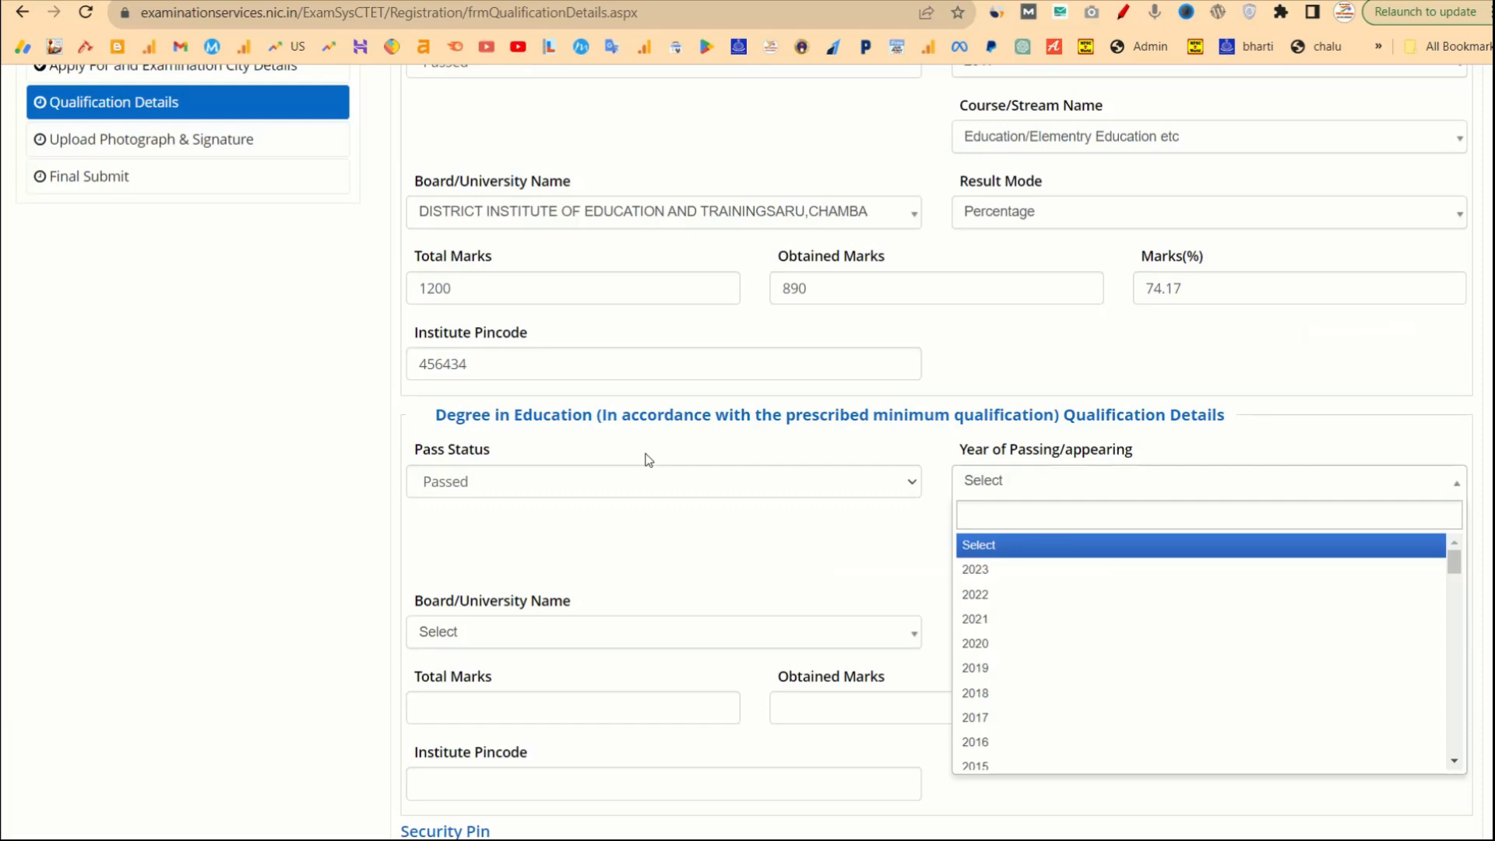
Reselect degree year 2019, the Elementary Education course and the A.D.S. college as university.
left_click(754, 522)
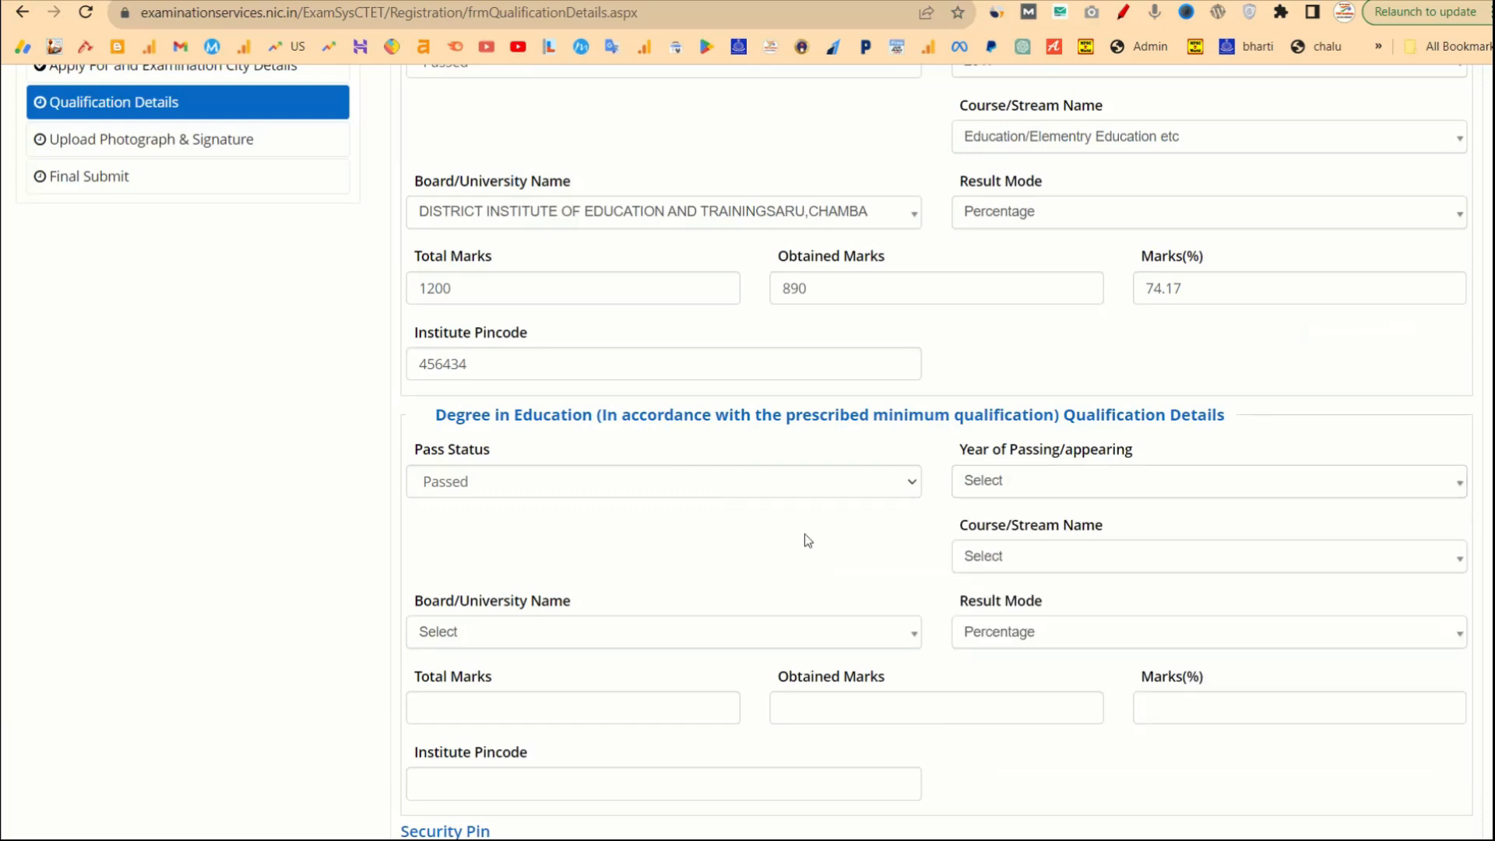
left_click(1045, 485)
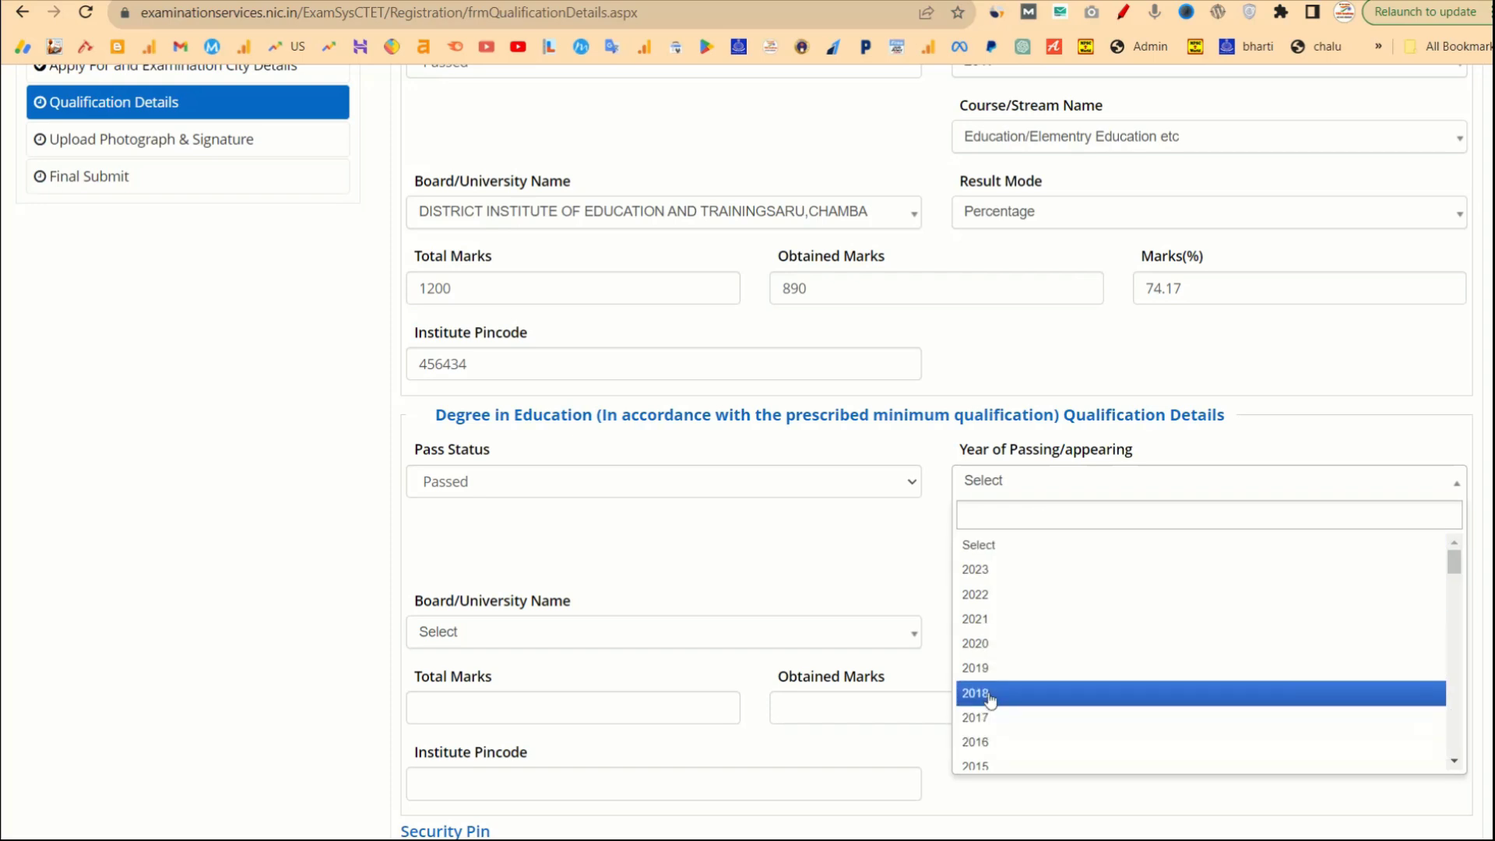
left_click(983, 668)
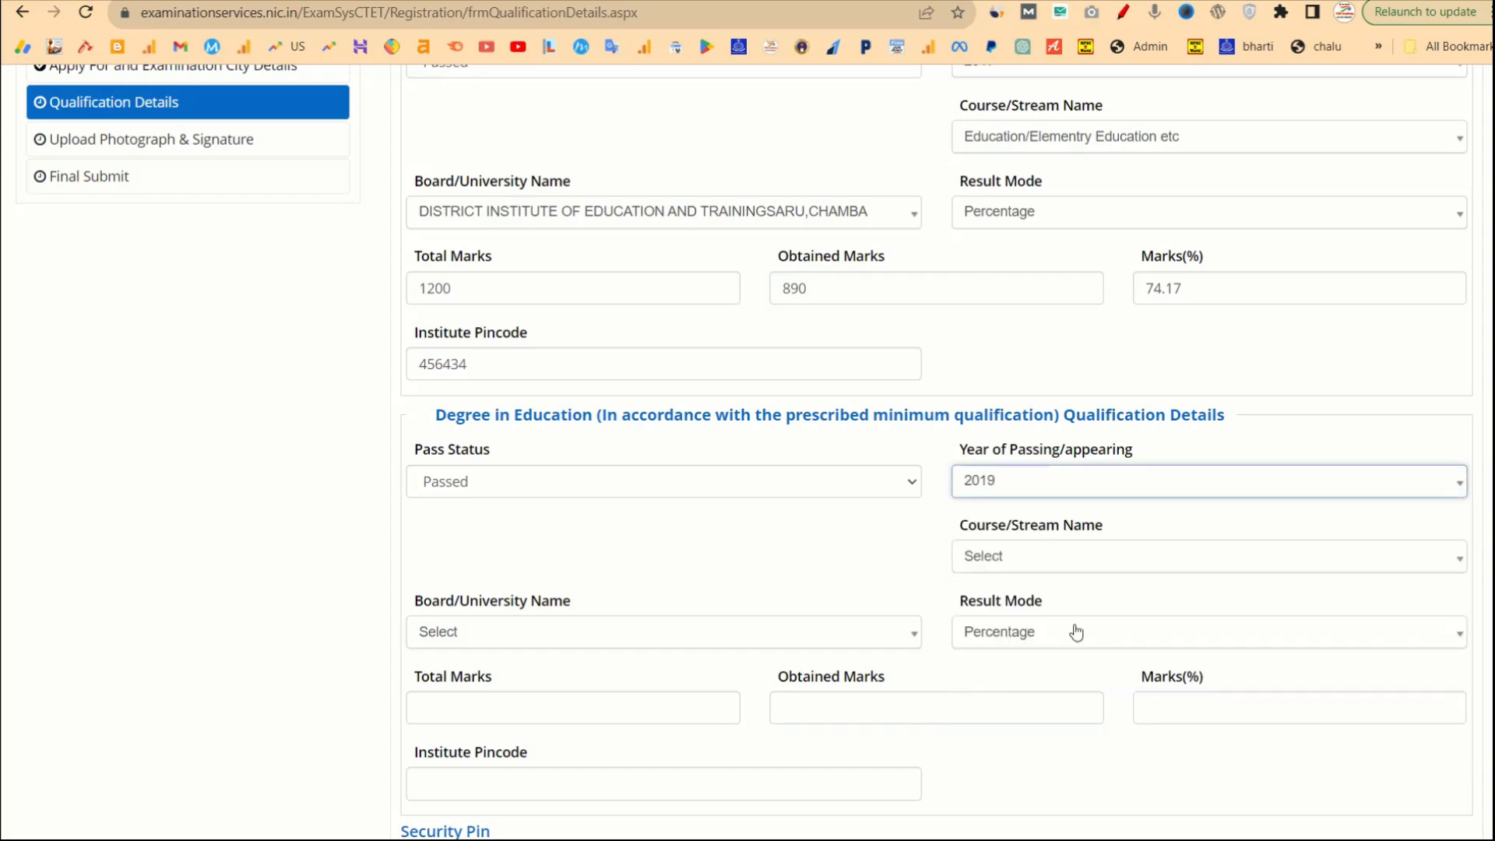
left_click(1090, 565)
left_click(1062, 645)
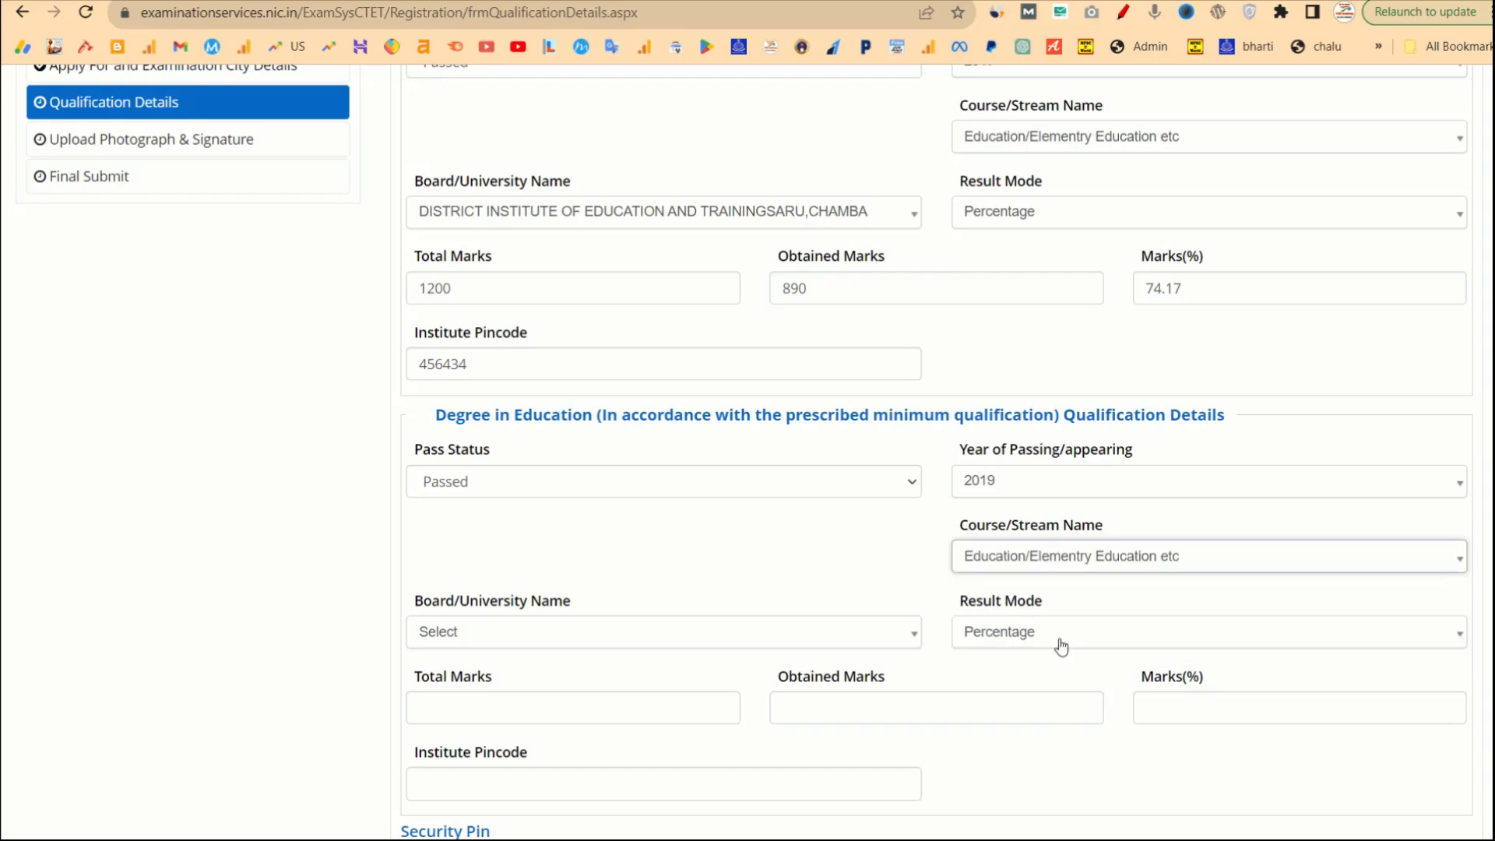
left_click(668, 633)
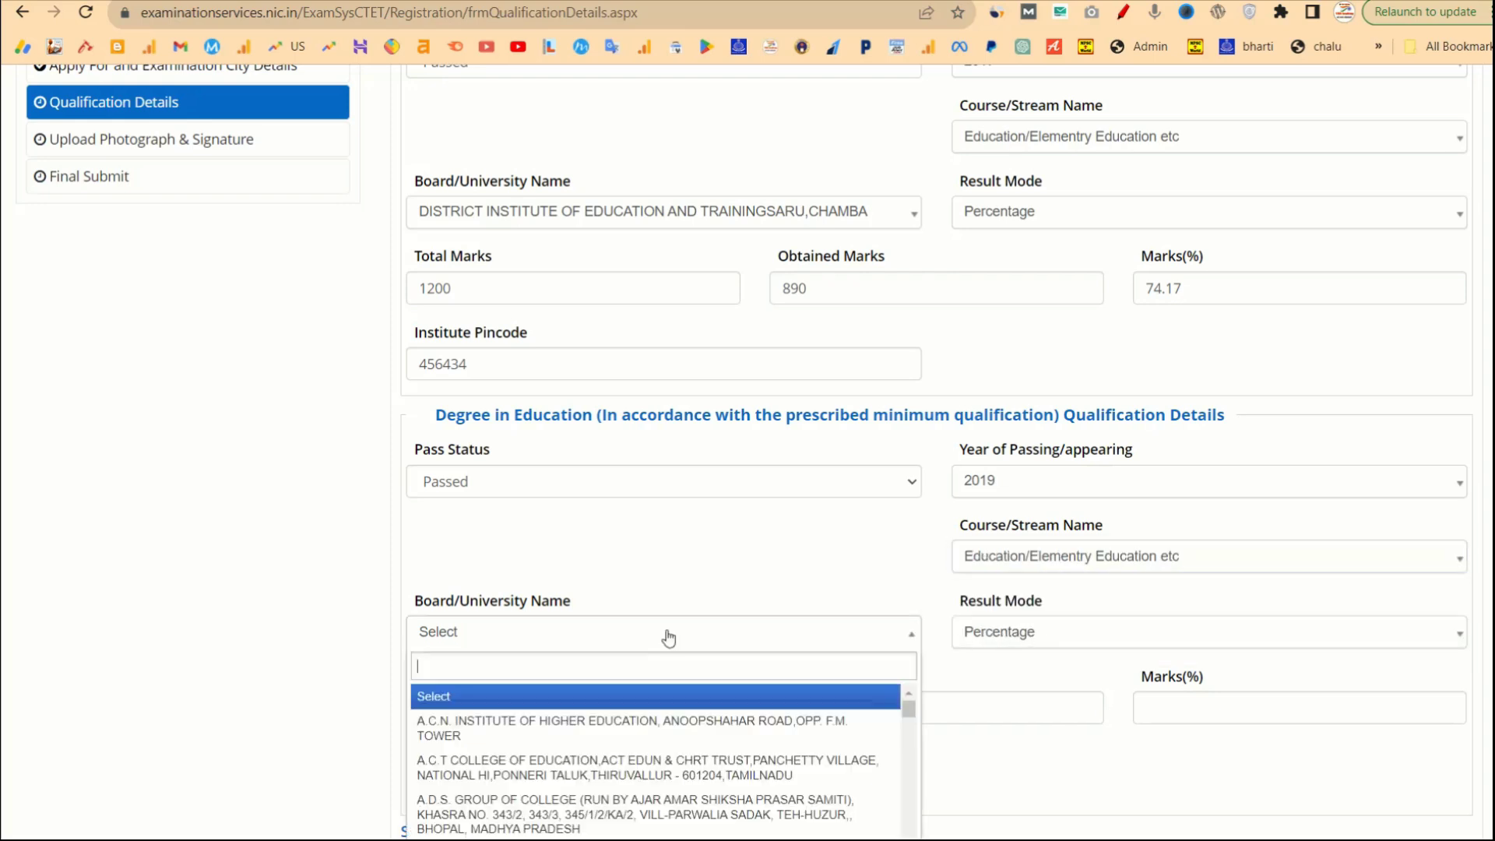
left_click(610, 815)
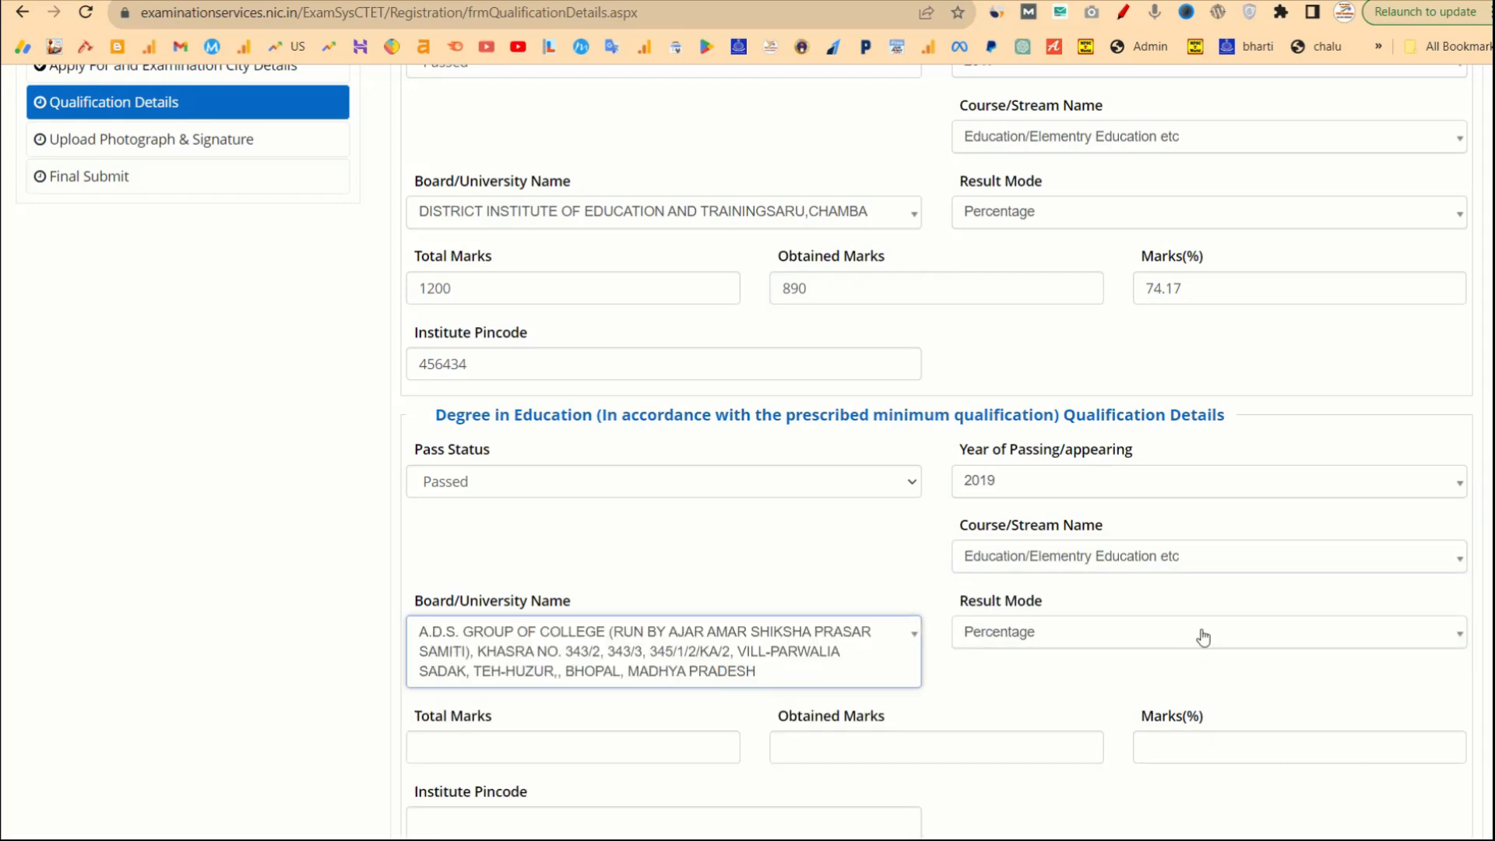
Enter degree total marks 1200, obtained marks 900 (75.00%) and institute pincode 453235.
scroll(1106, 678, "down", 1)
scroll(1086, 700, "down", 3)
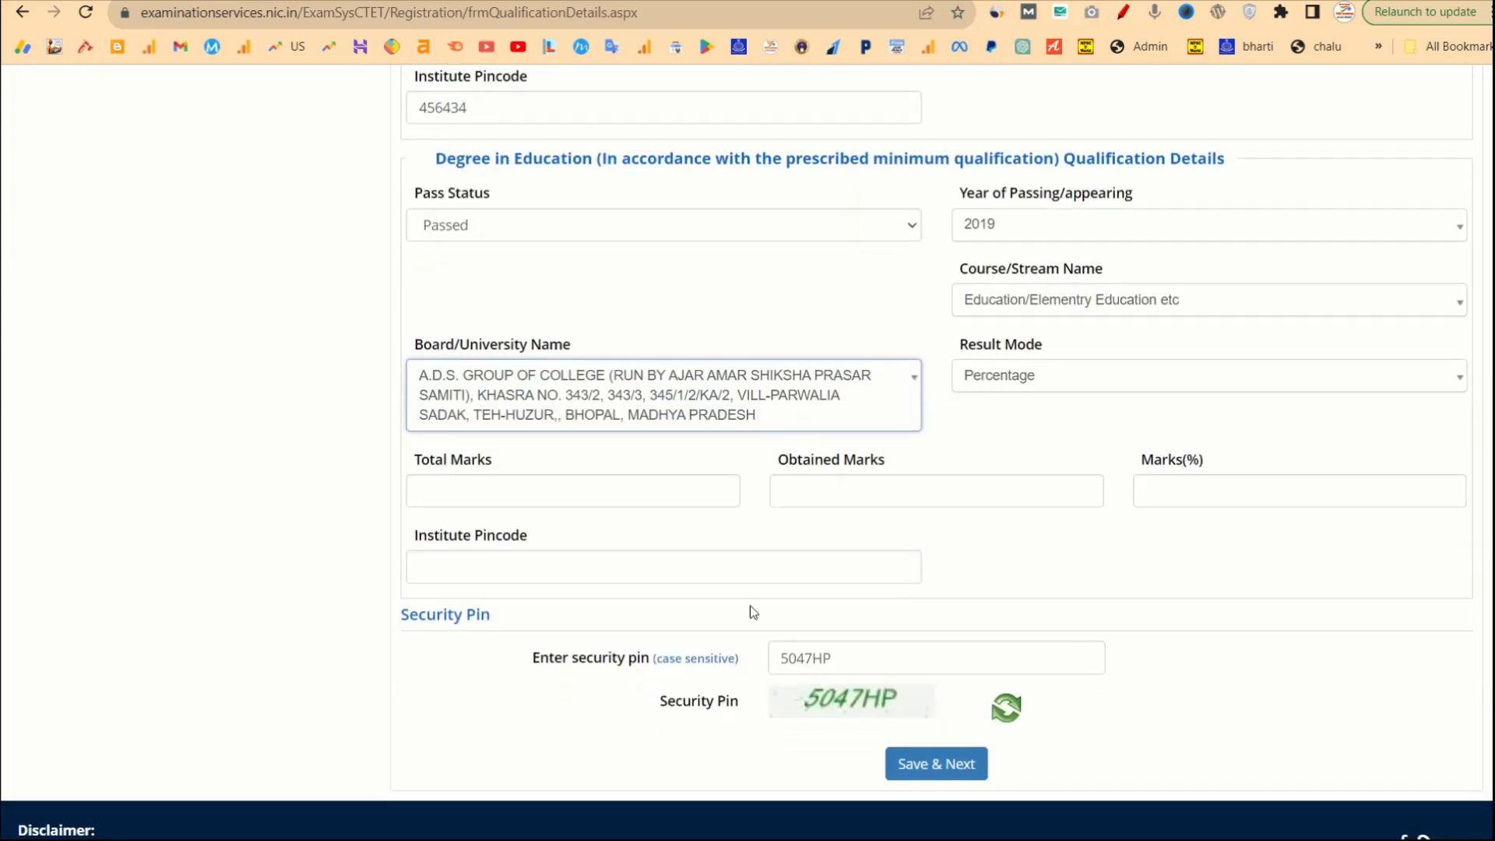
left_click(652, 486)
type("1200")
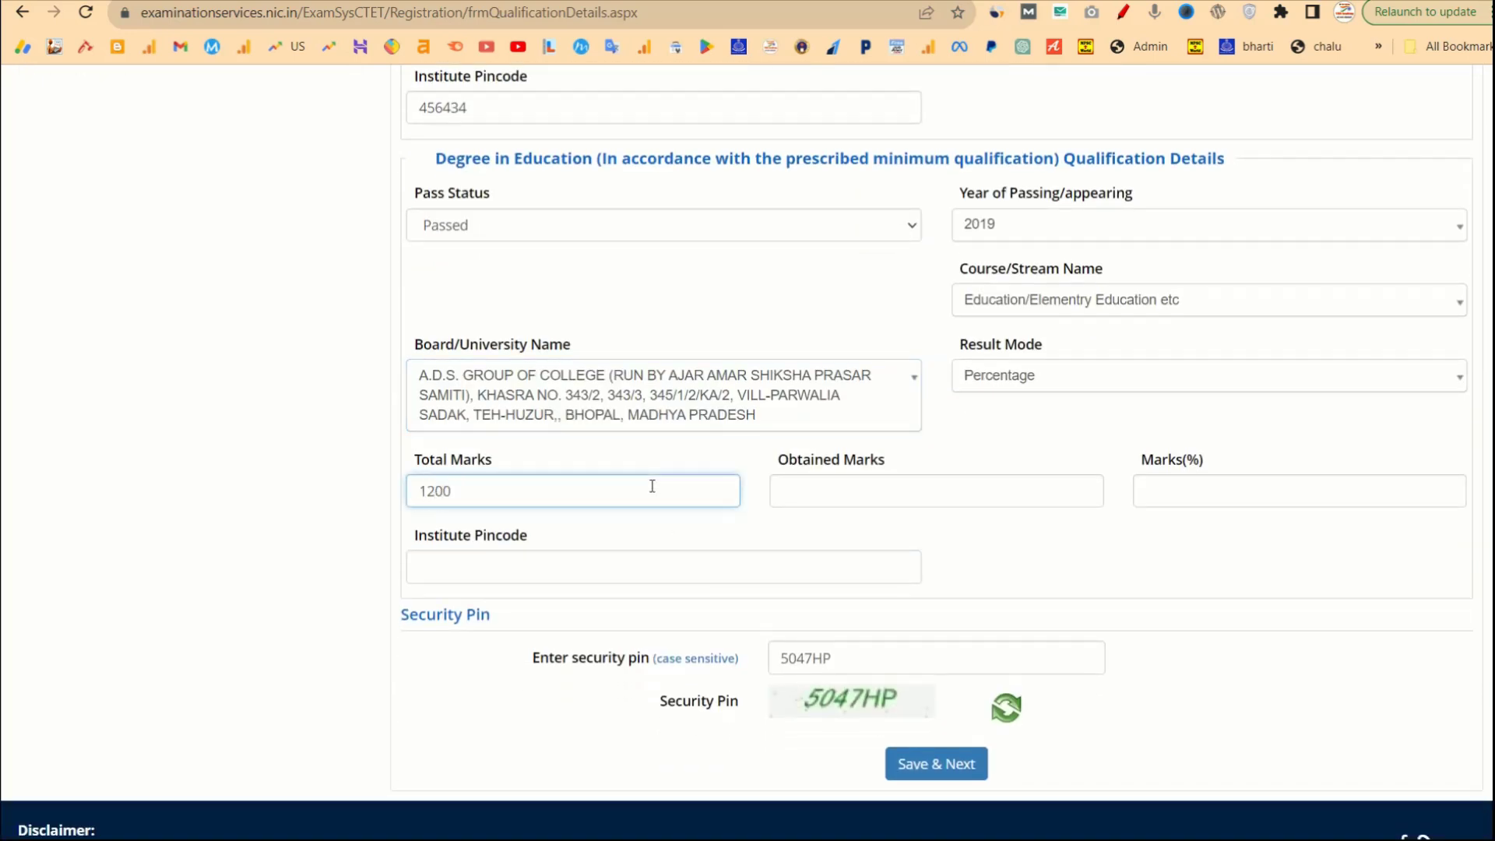
left_click(863, 488)
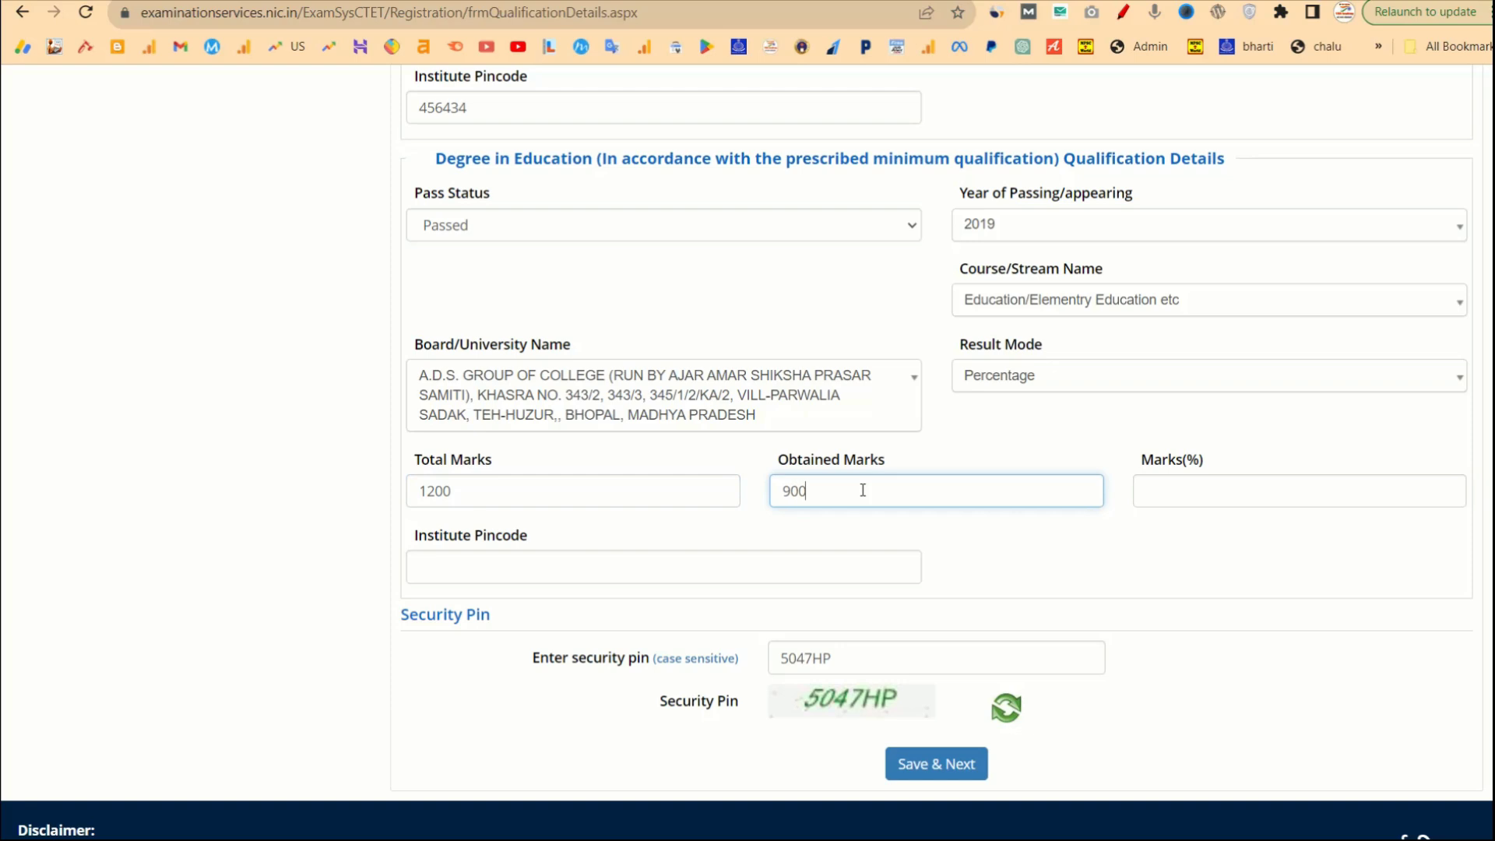
type("900")
left_click(1053, 561)
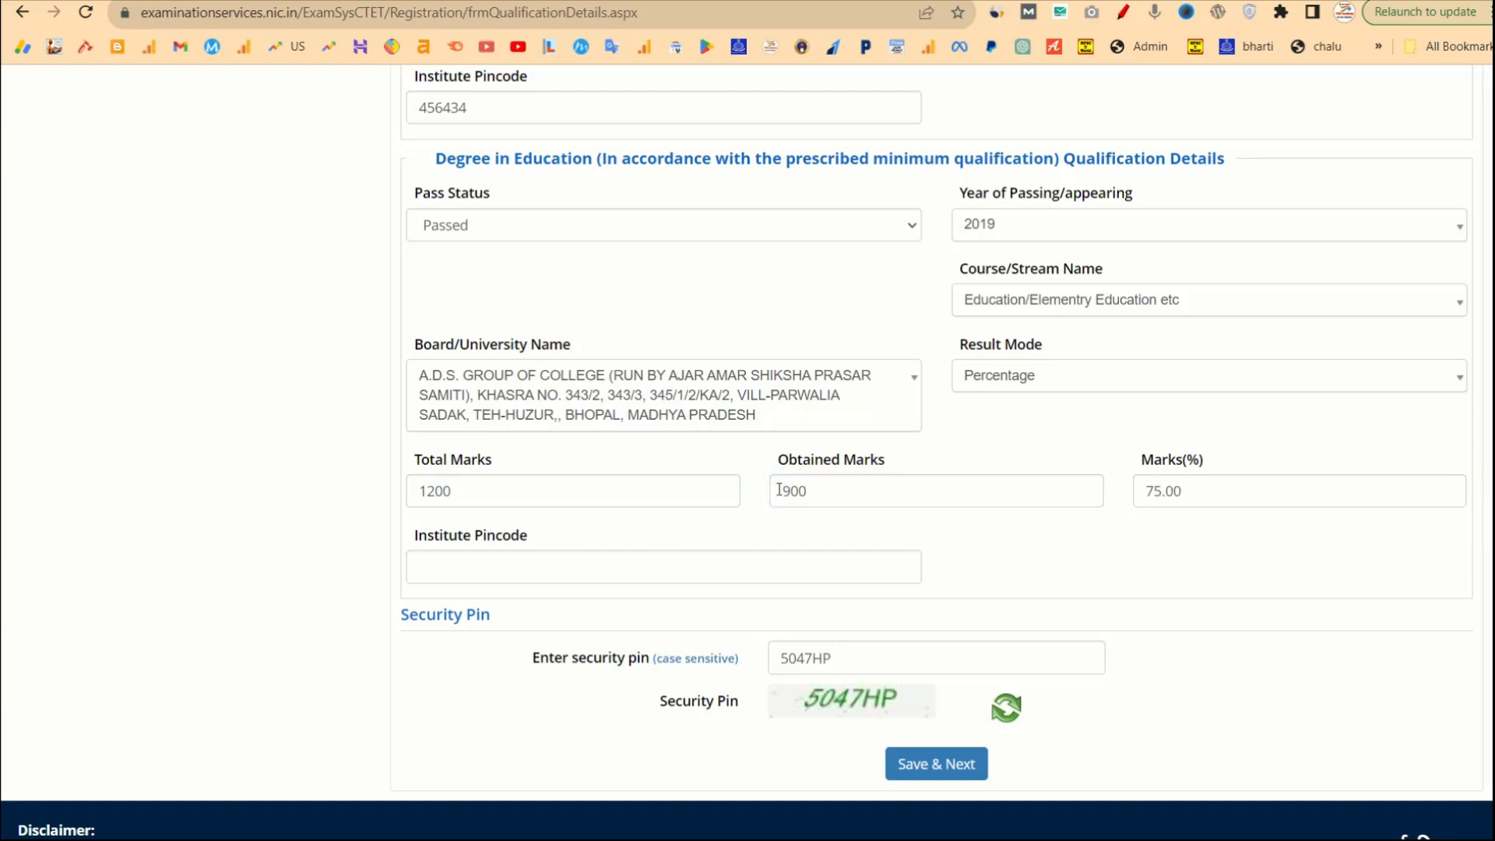
left_click_drag(1185, 497, 1138, 497)
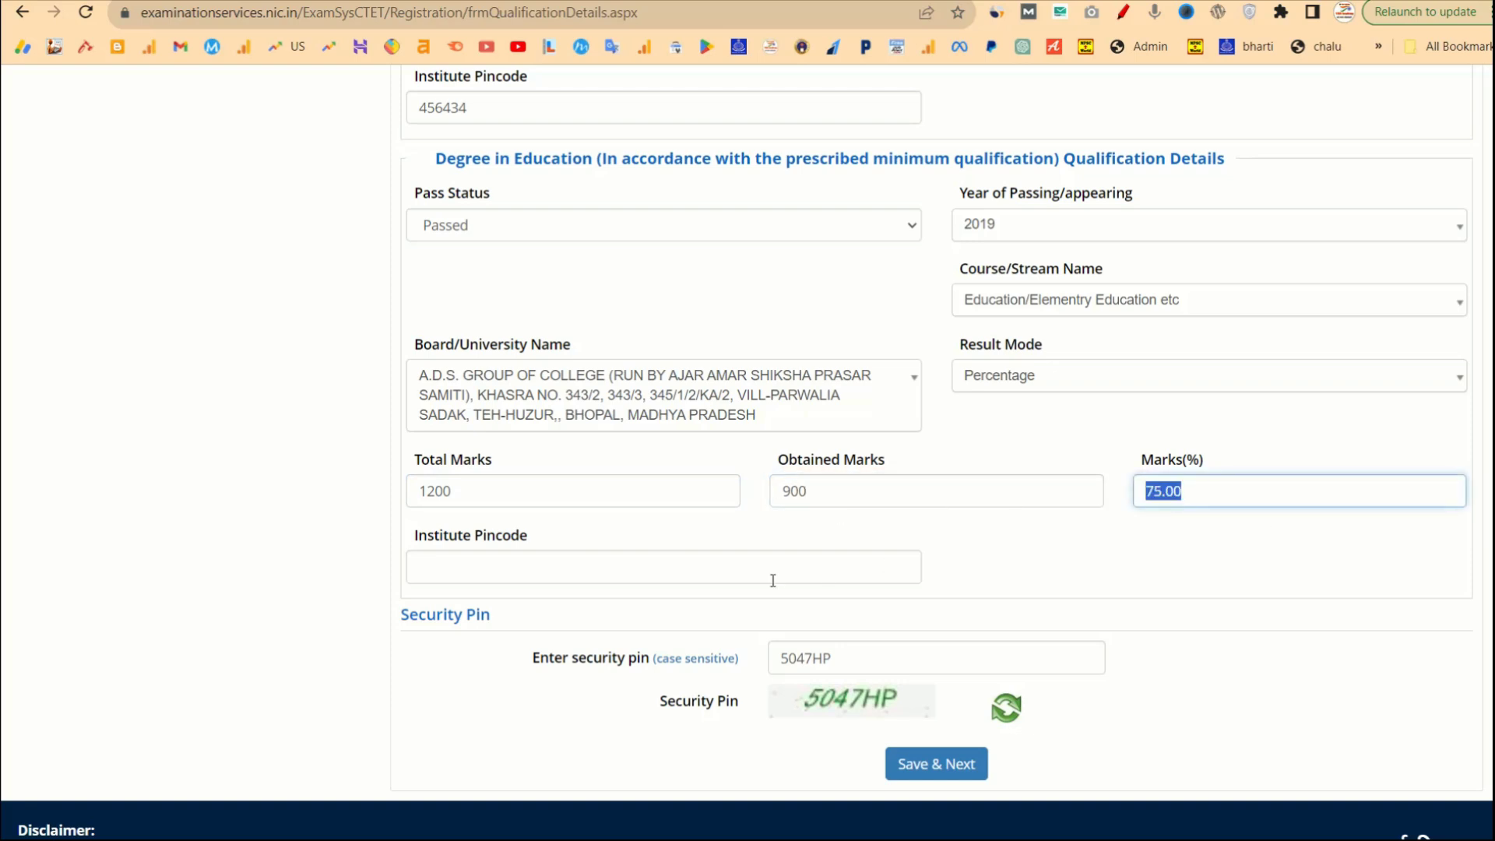
left_click(666, 579)
type("453235")
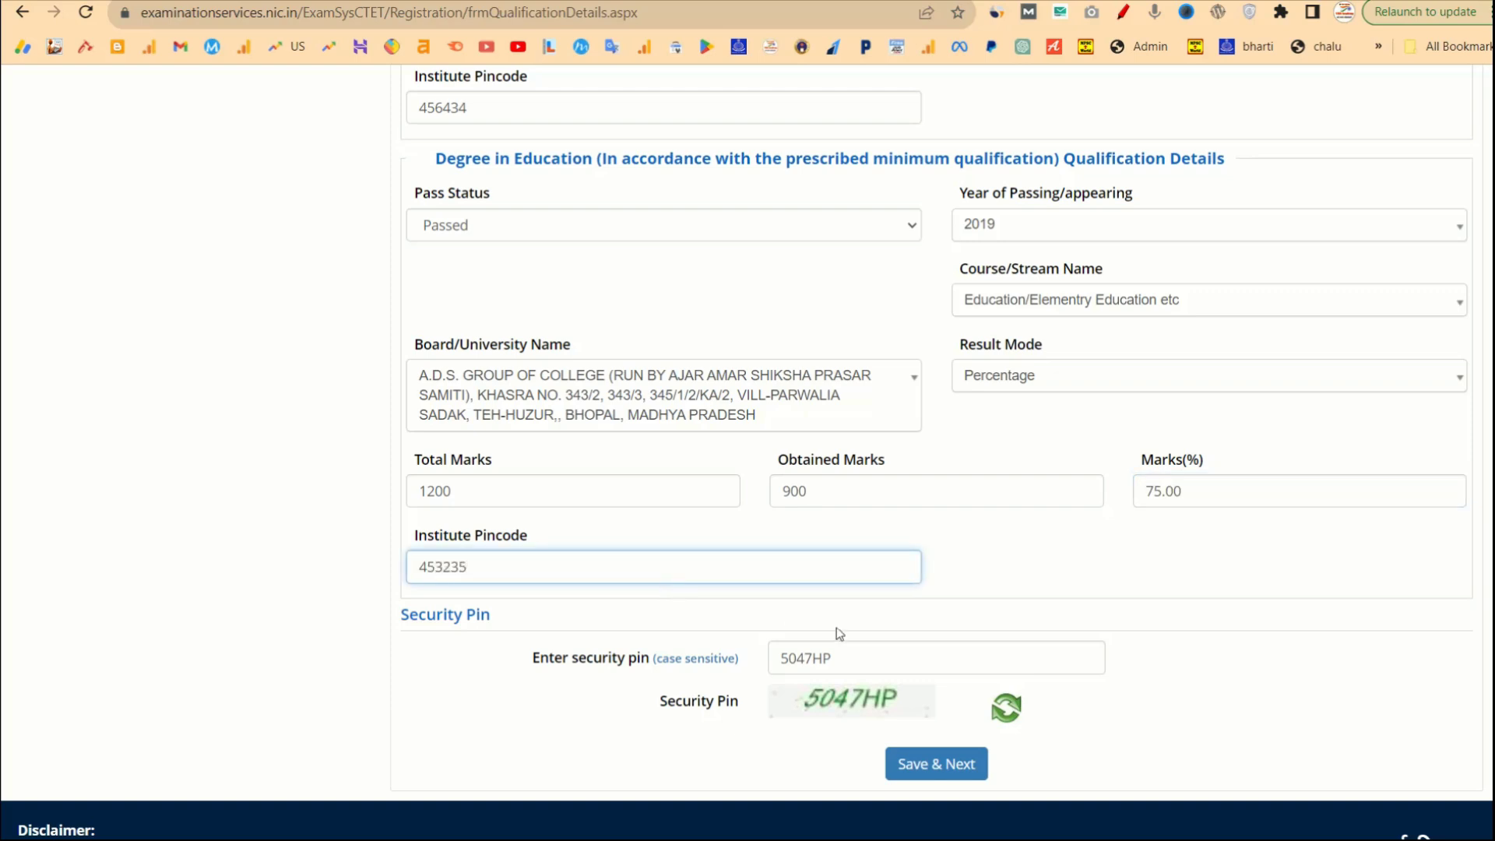
Save the qualification details with Save & Next and confirm with Yes.
scroll(952, 711, "down", 1)
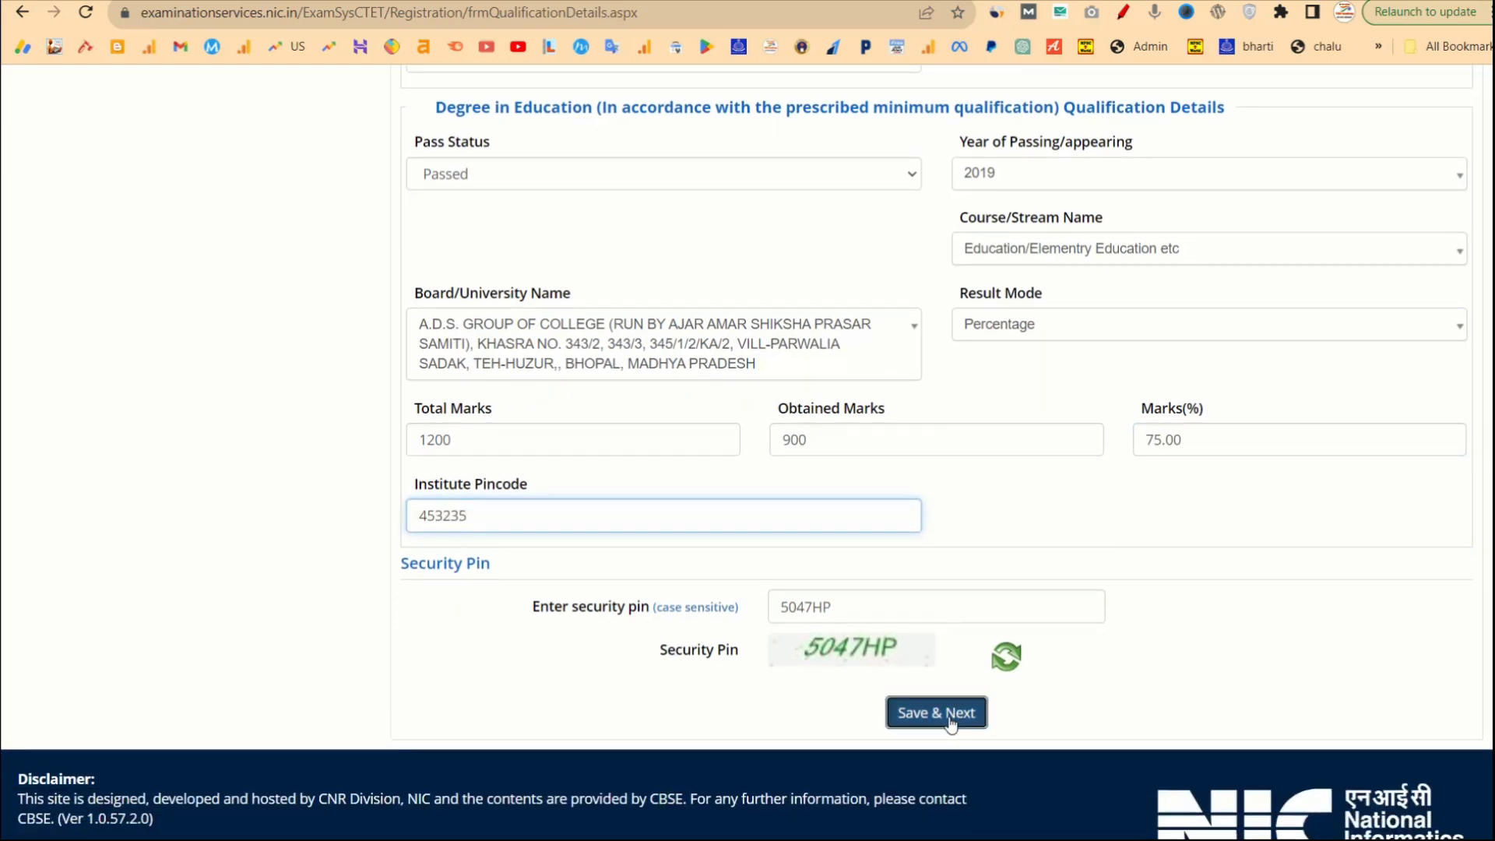
left_click(946, 713)
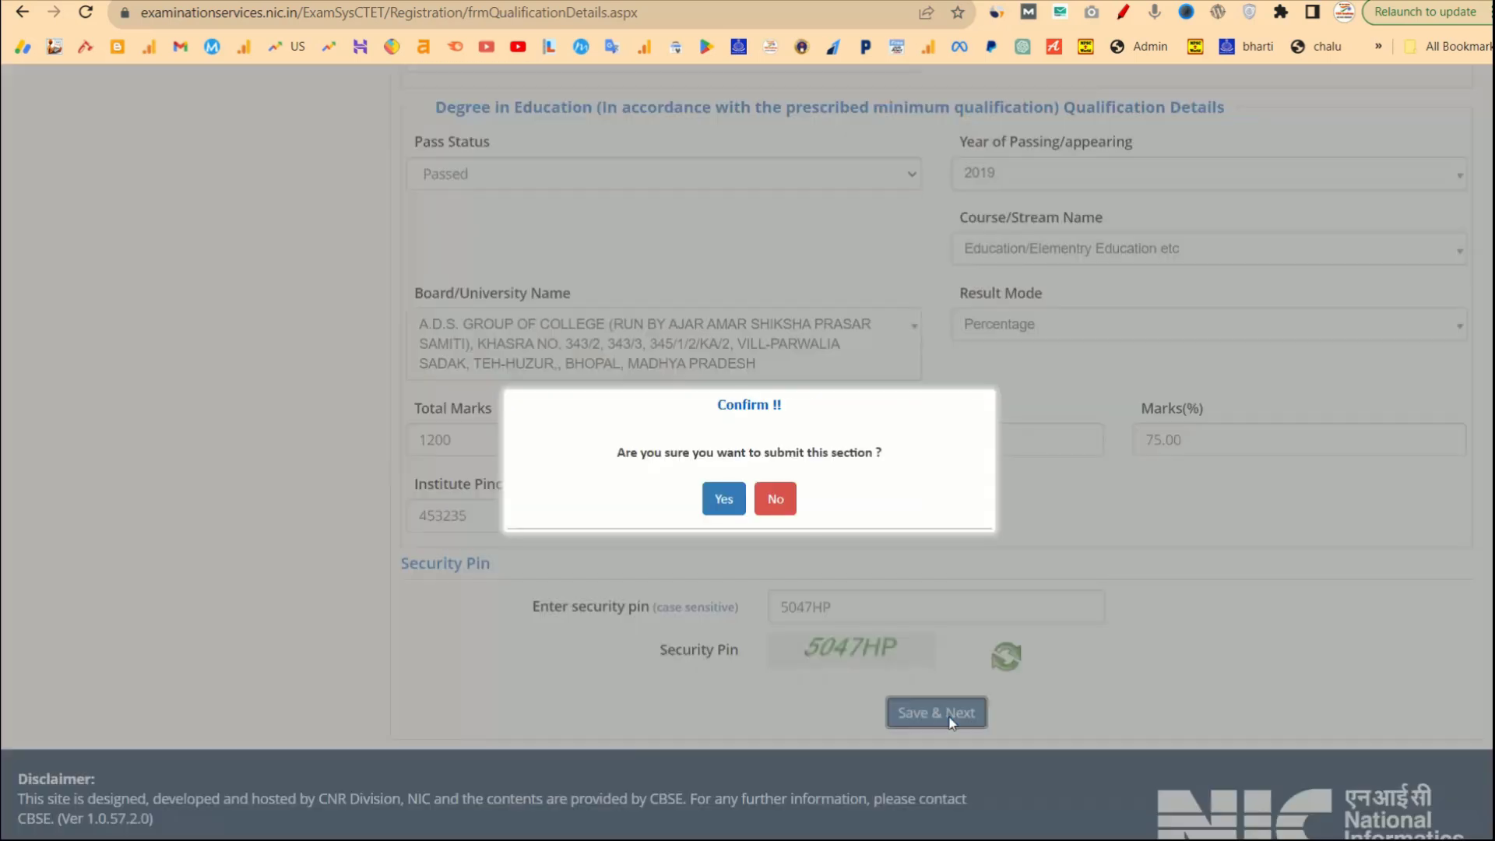
left_click(711, 505)
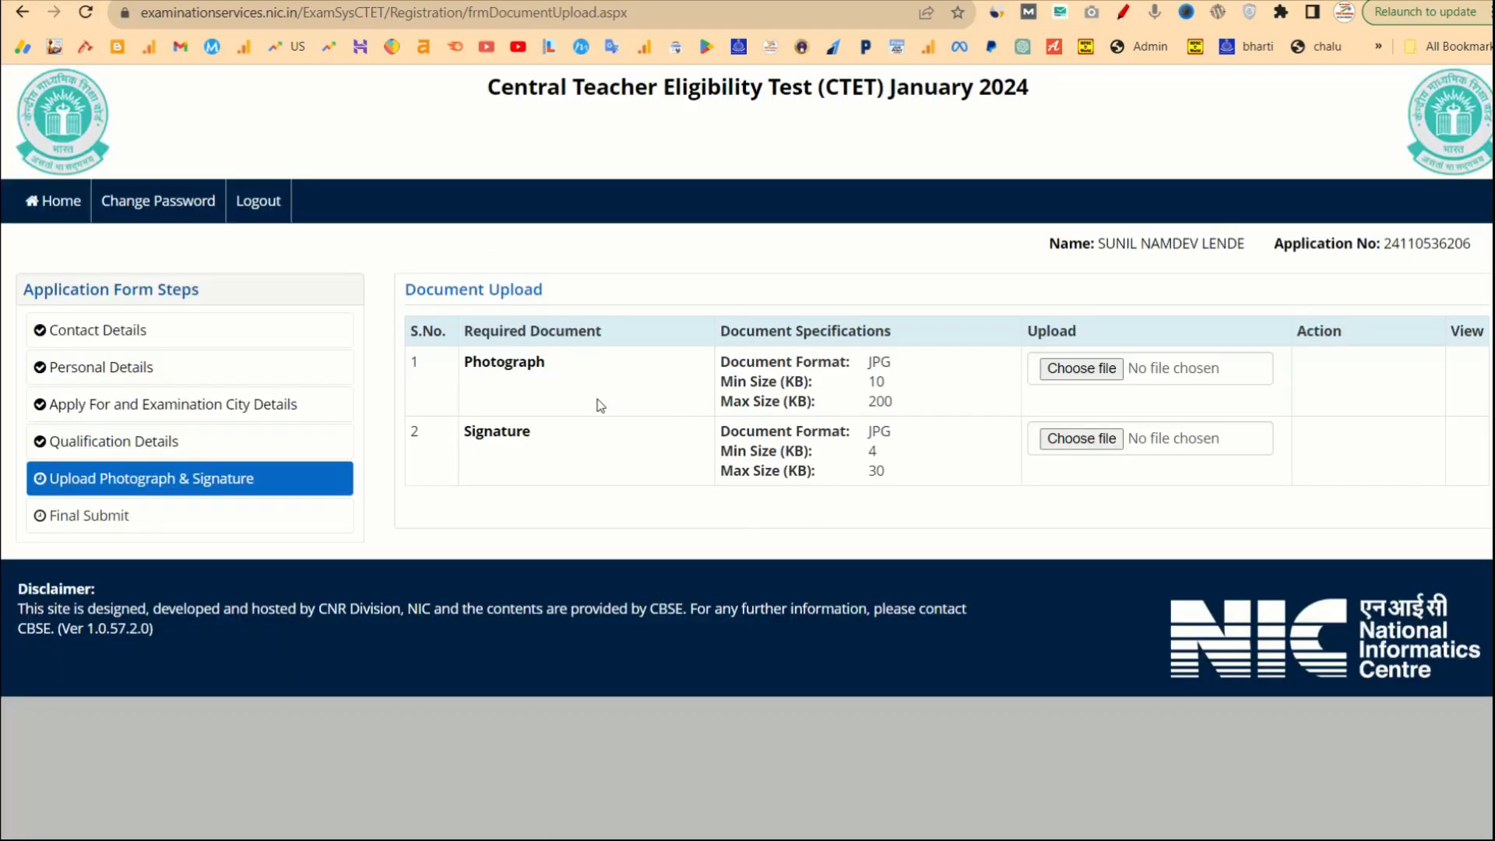
Check the JPG size limits, upload the photograph file and view the uploaded photo.
left_click_drag(534, 438, 468, 347)
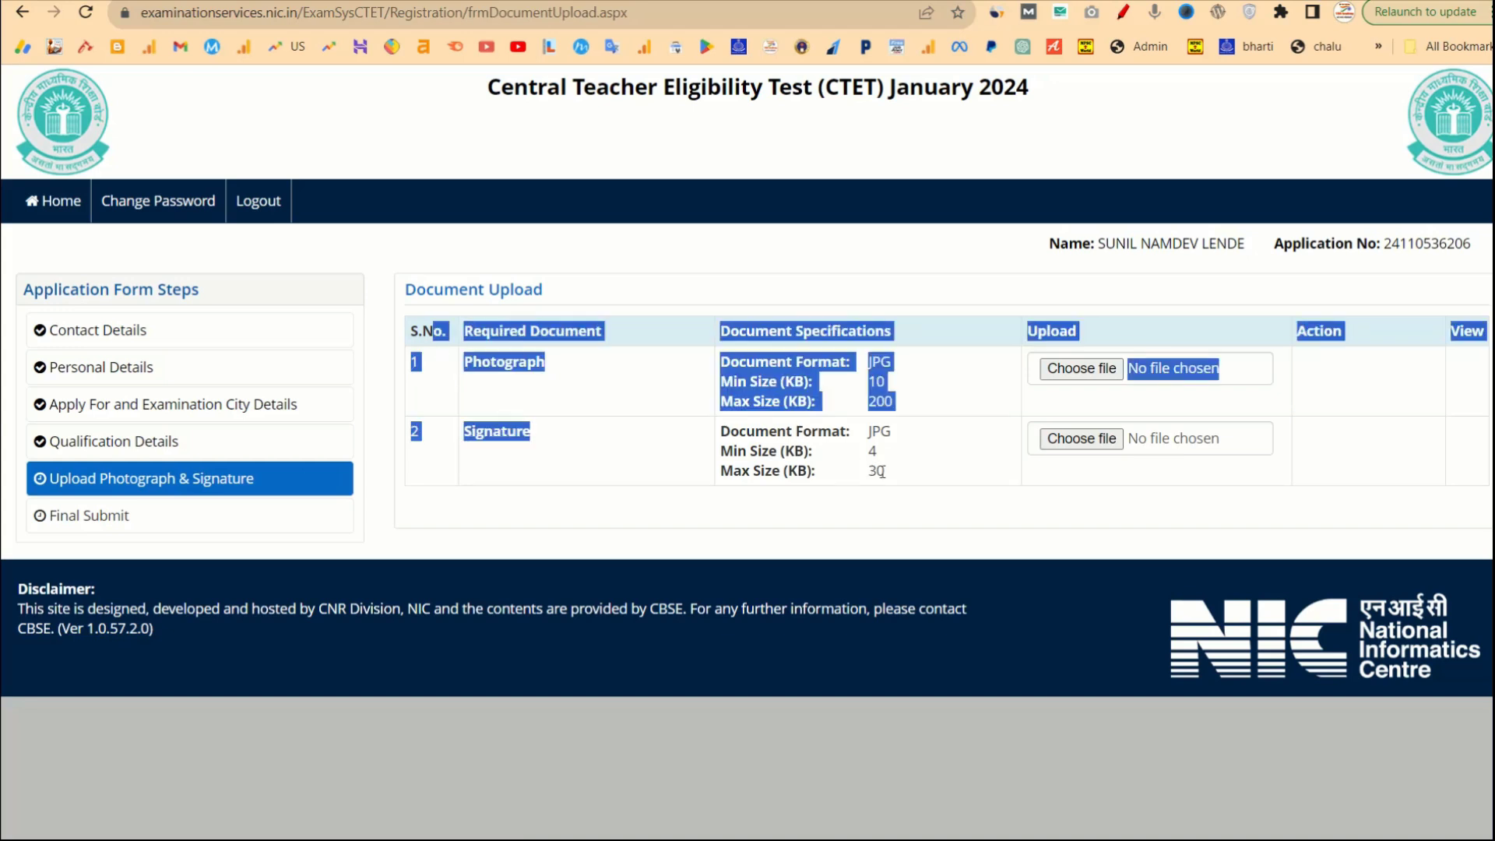
left_click(728, 396)
left_click_drag(894, 404, 857, 380)
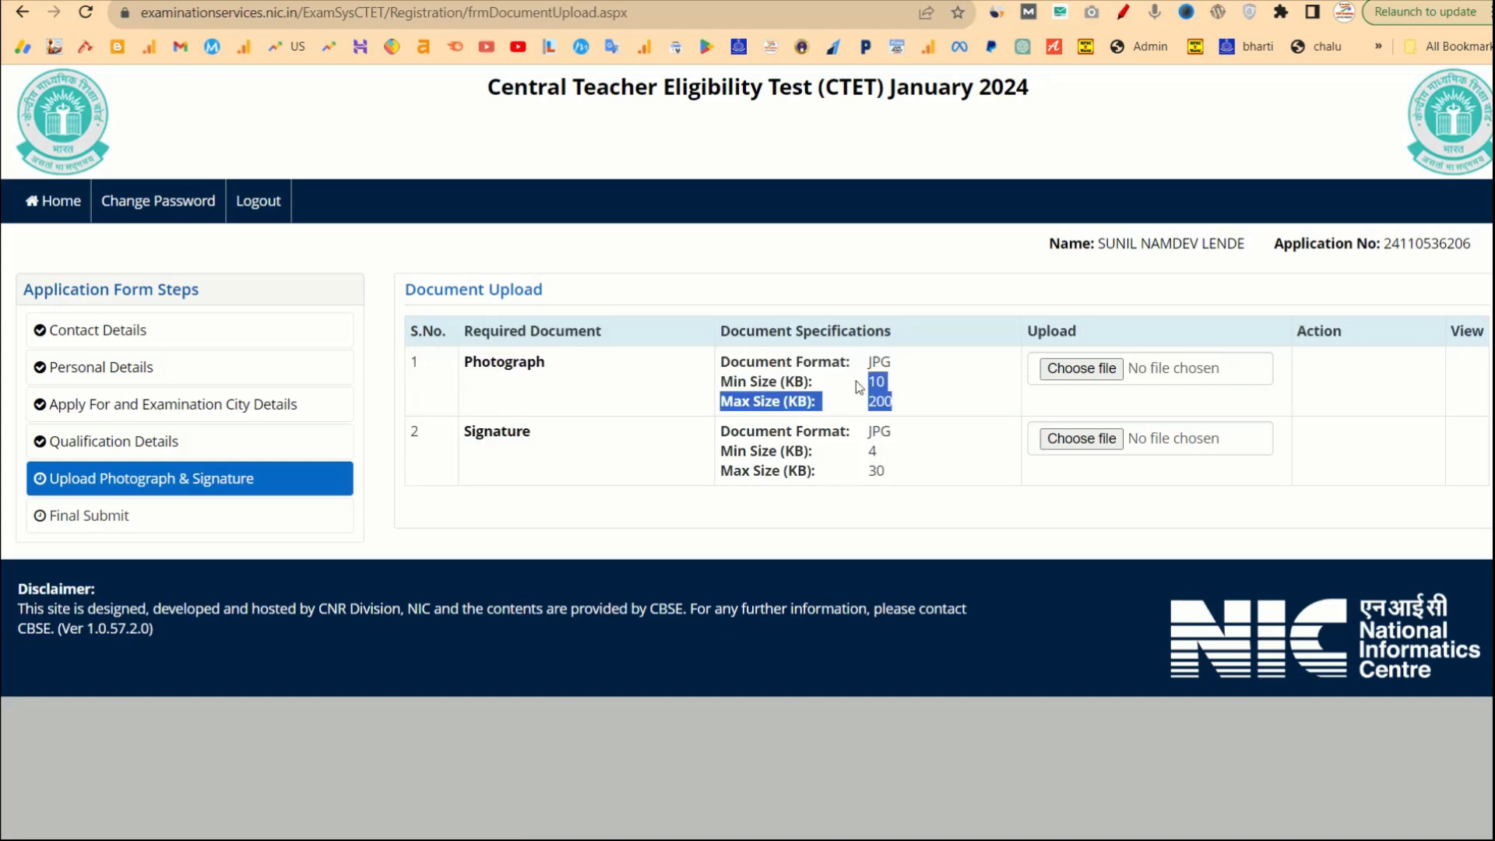
left_click(900, 474)
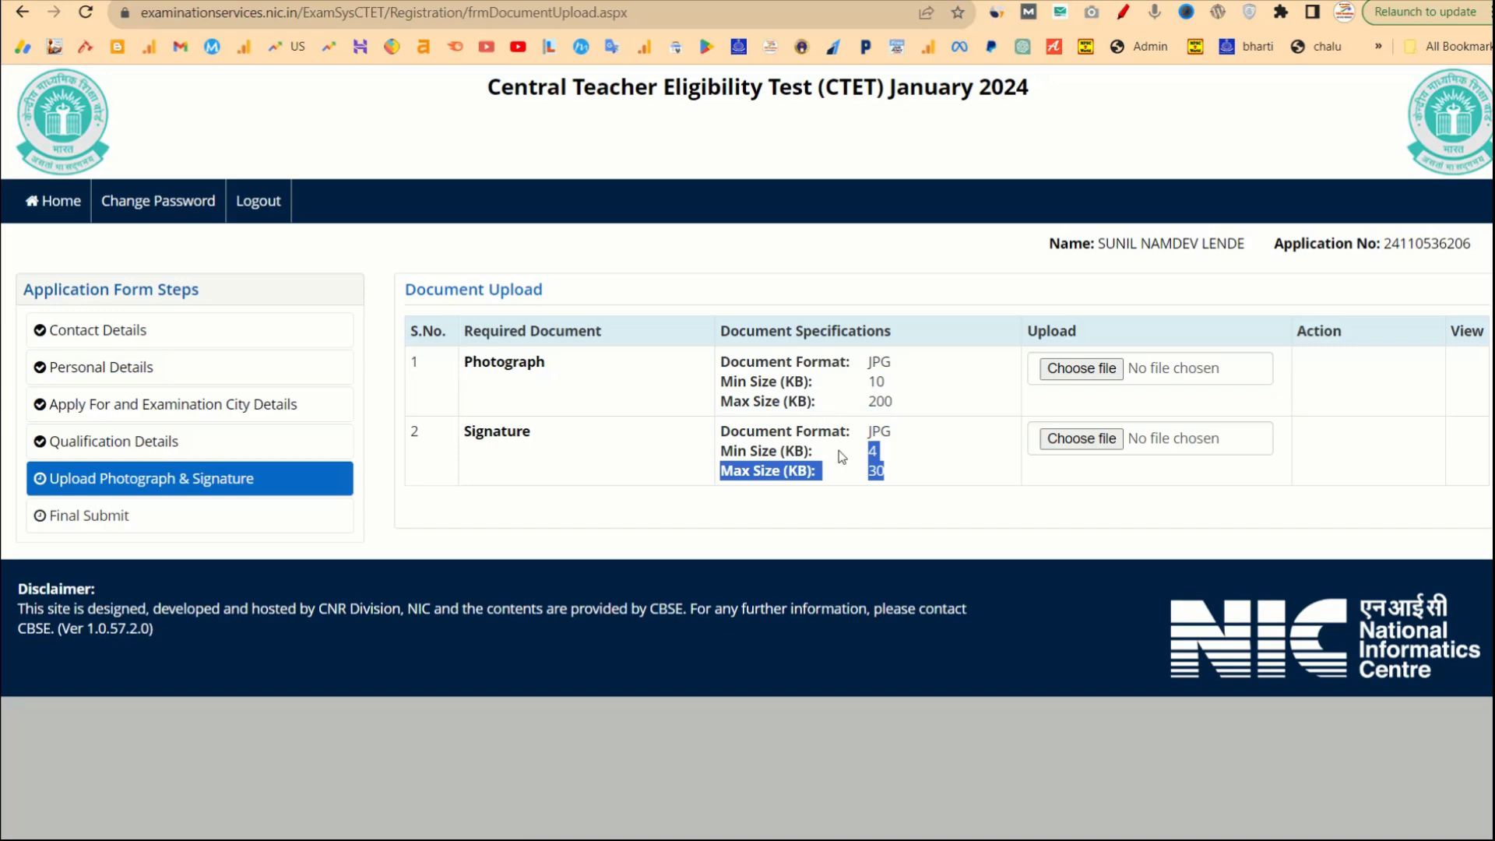
left_click(1011, 521)
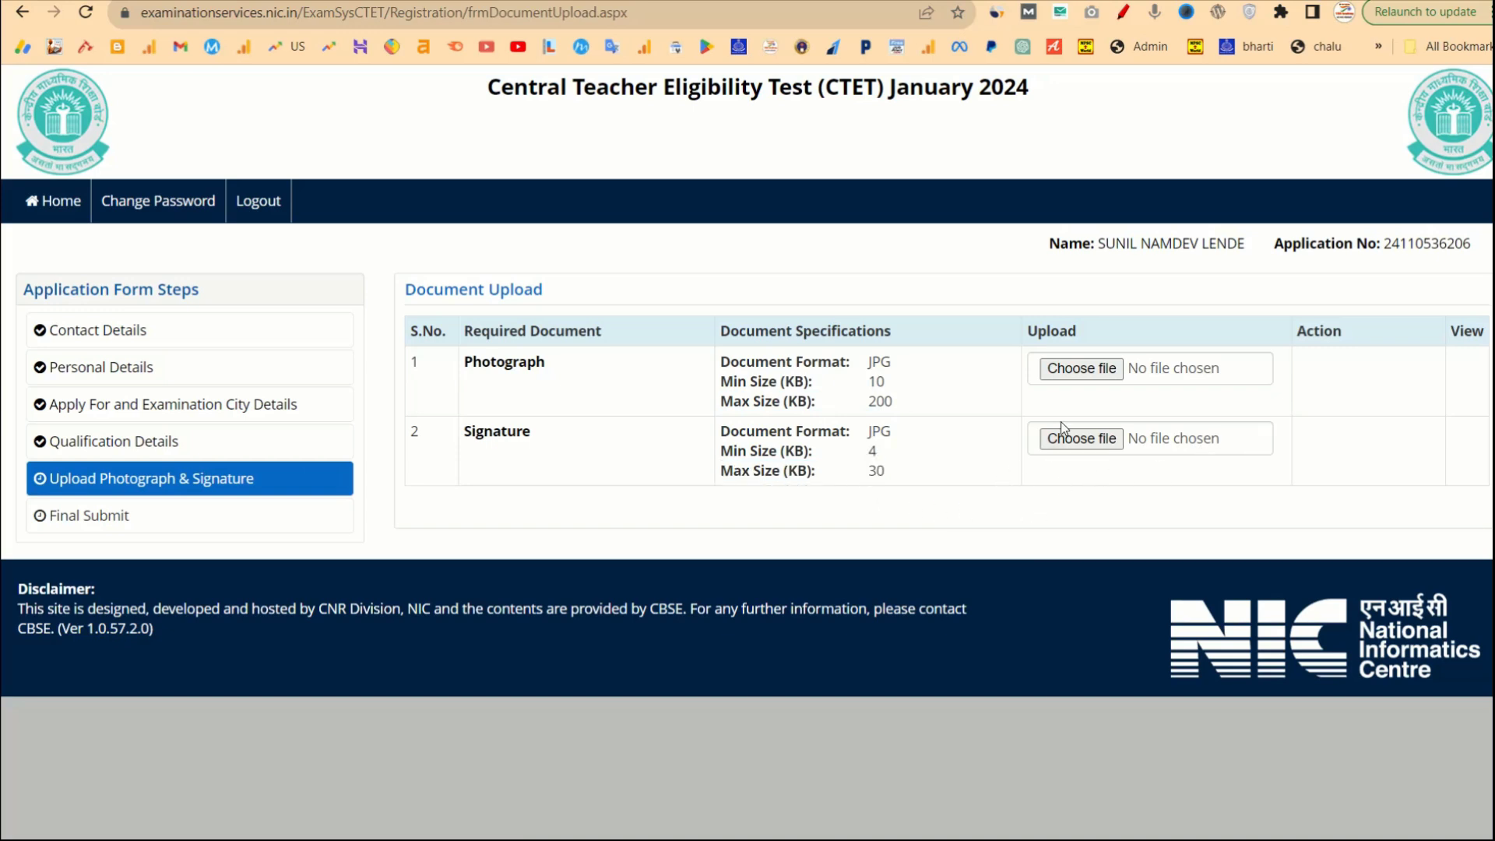
left_click(1080, 370)
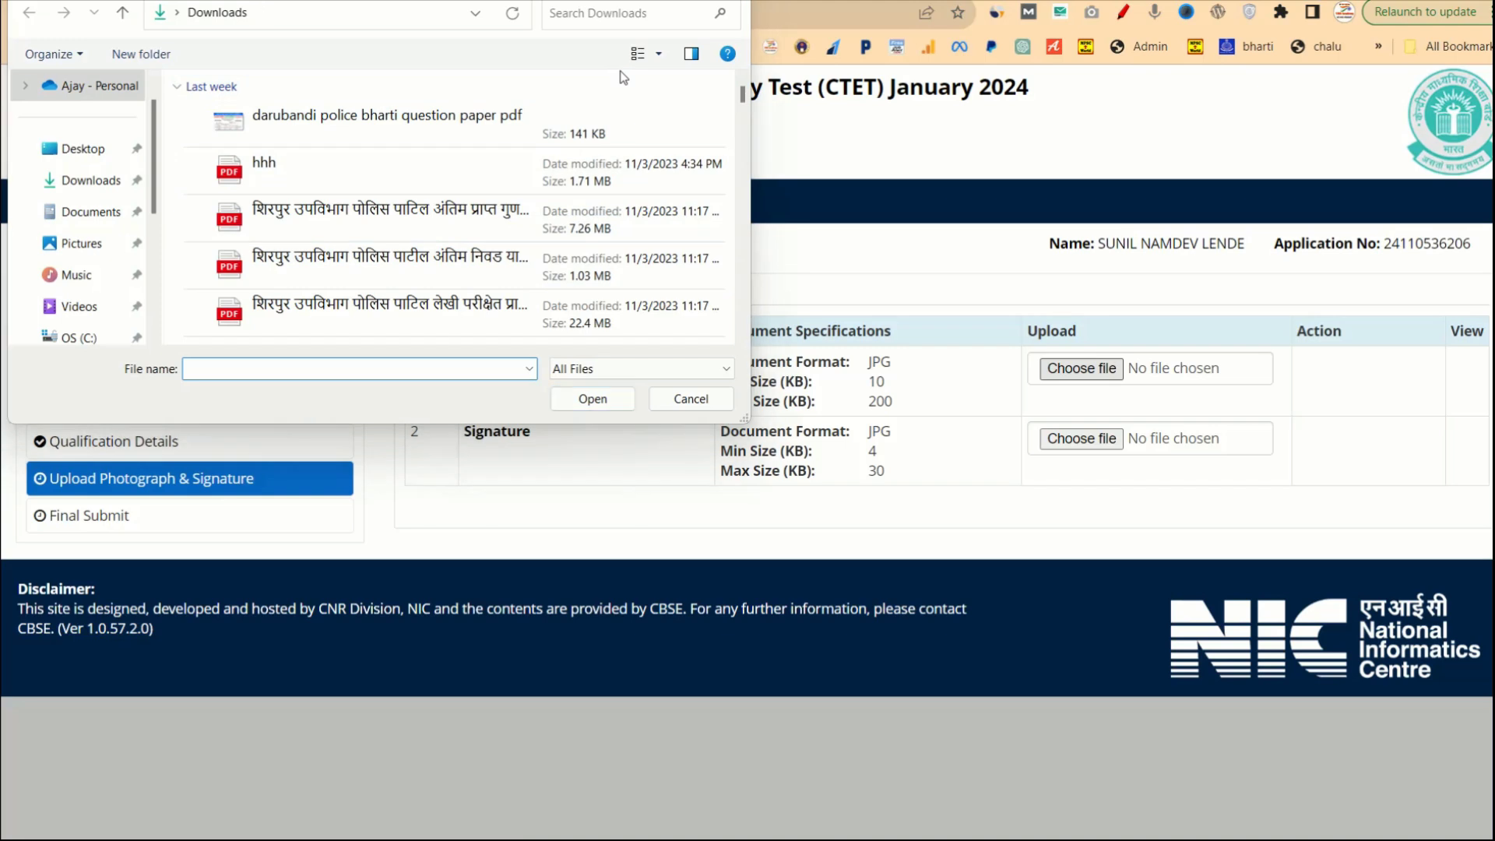
key("Escape")
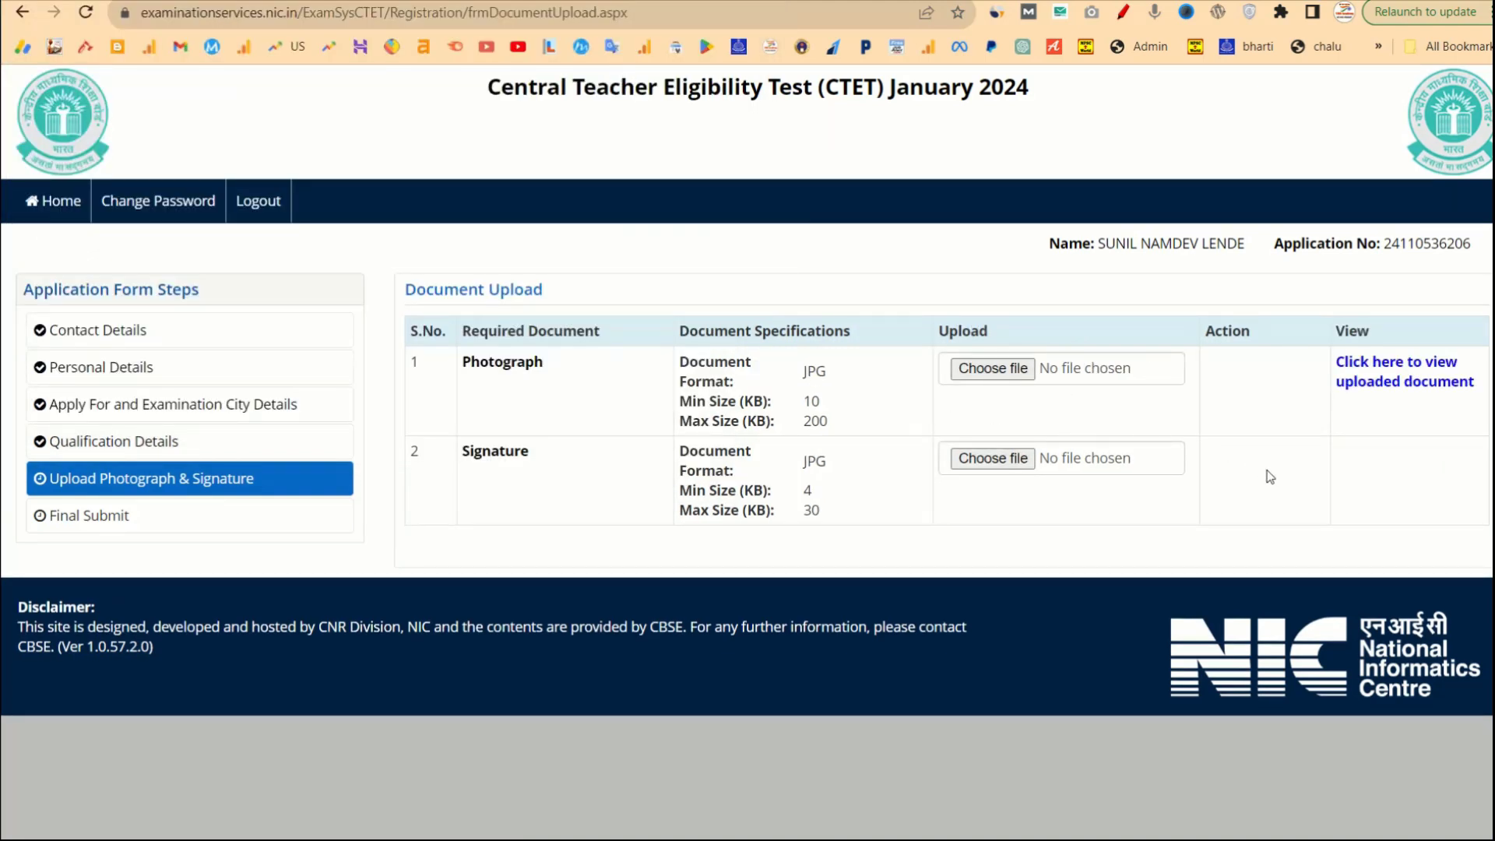
left_click(1381, 390)
Choose the signature image, crop it to fit in Edit Image, upload it and acknowledge success.
left_click(993, 458)
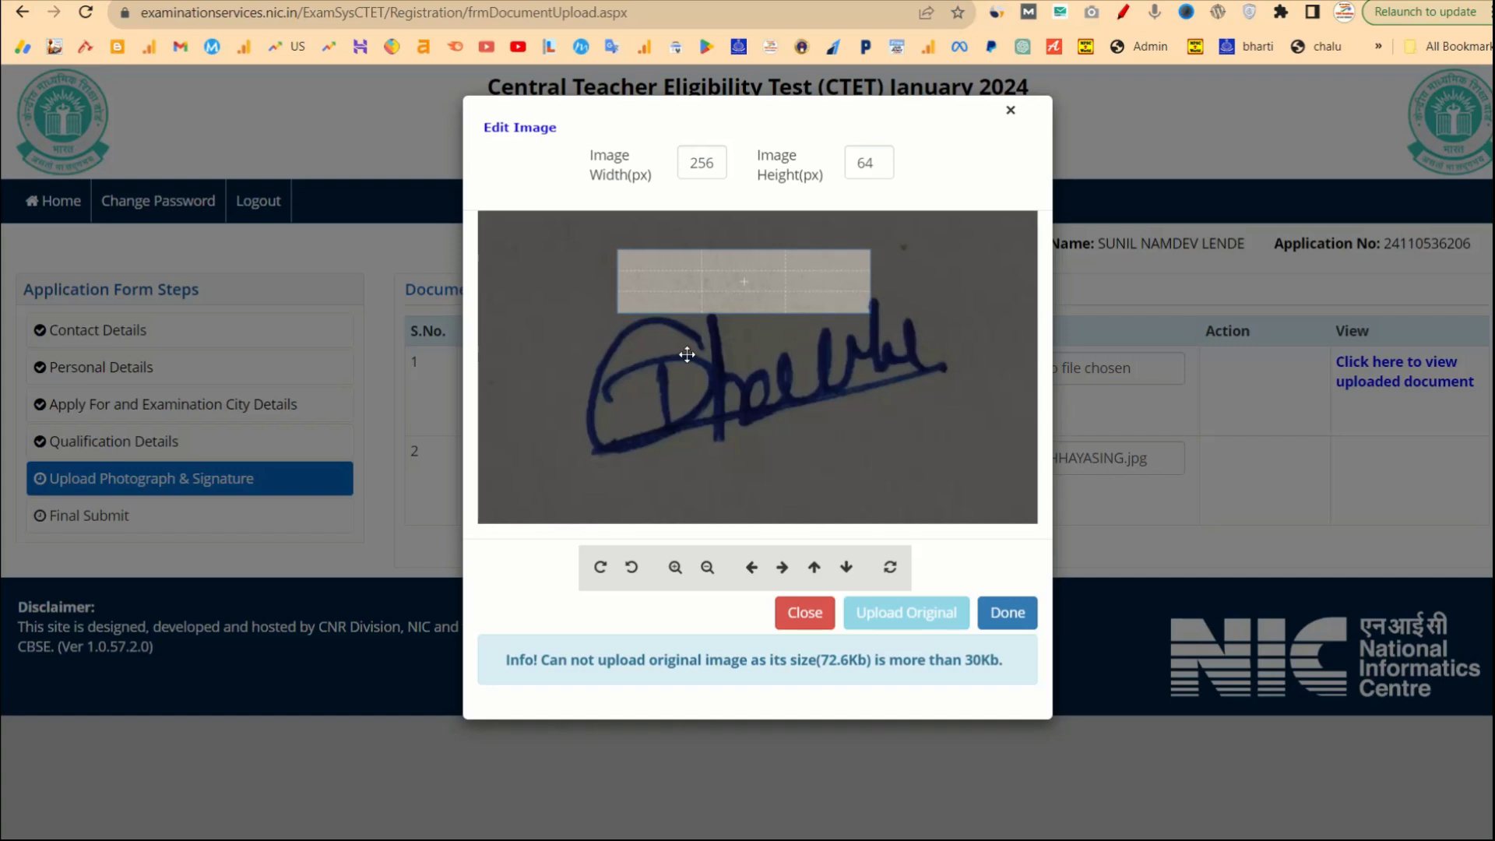
scroll(687, 354, "down", 5)
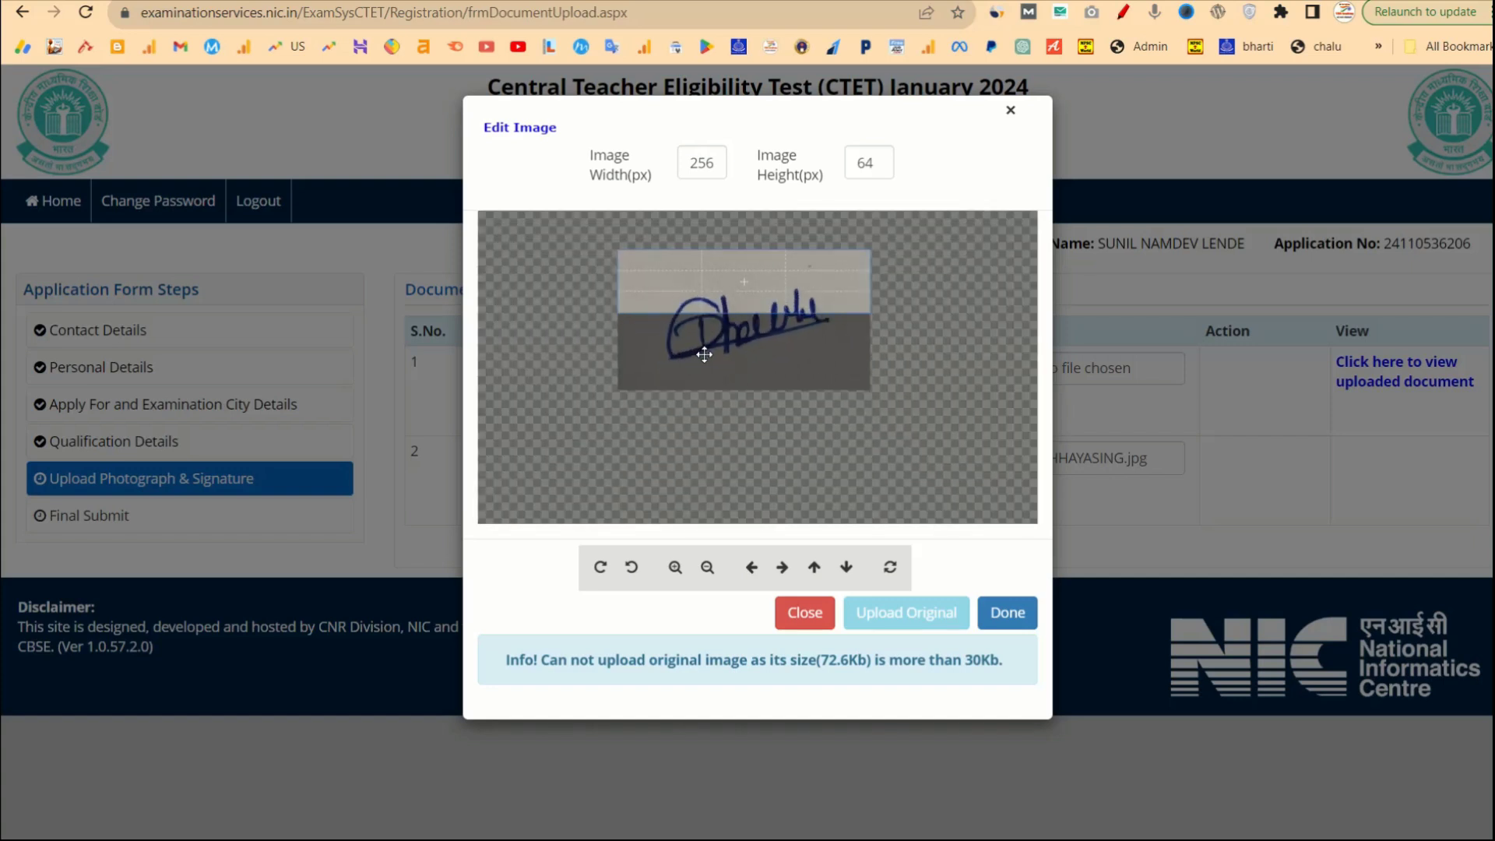
left_click_drag(704, 354, 713, 311)
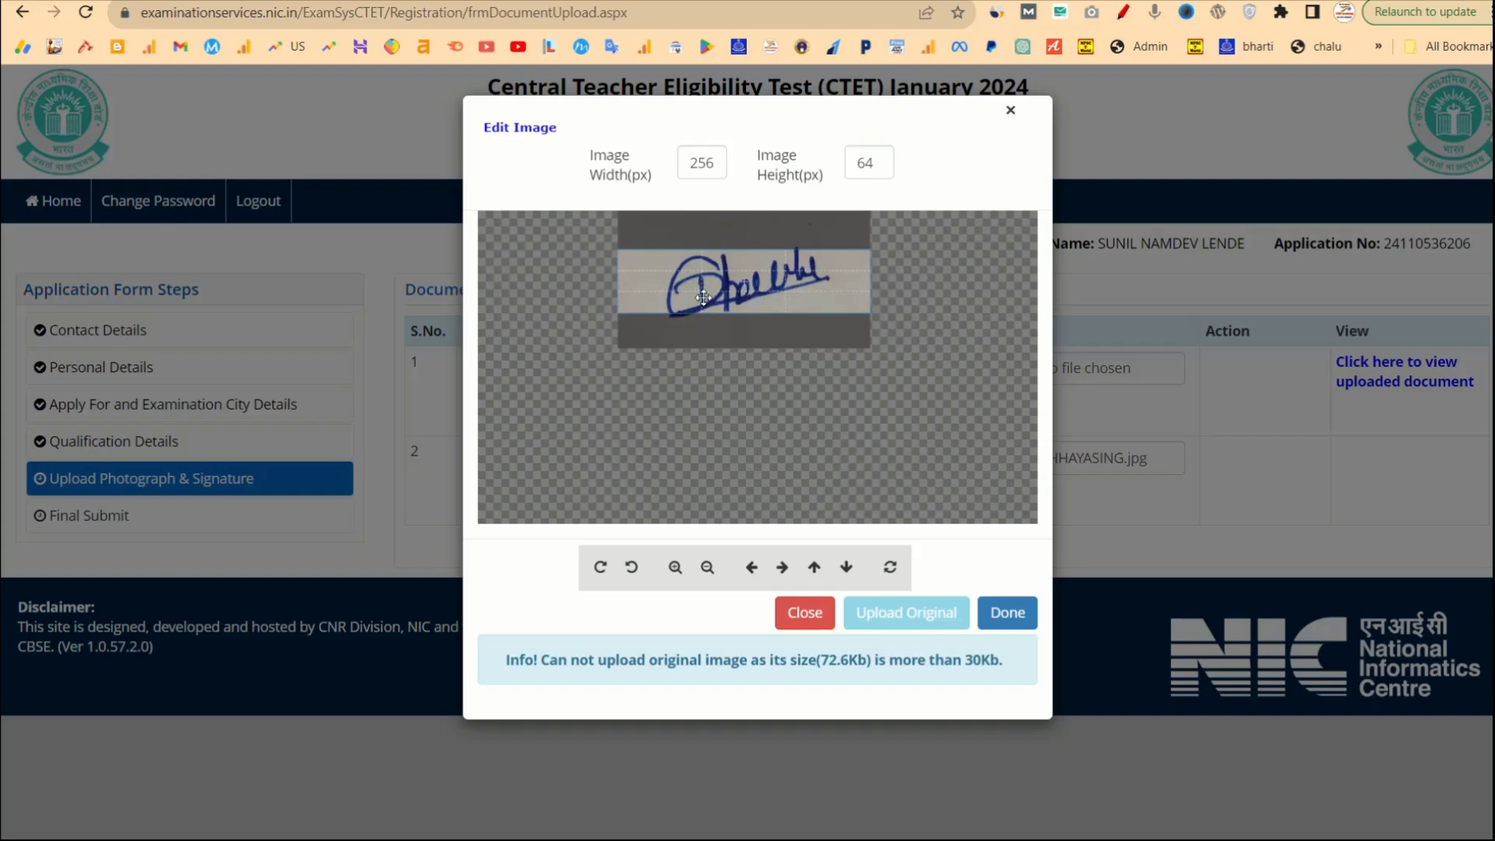
left_click_drag(715, 295, 712, 298)
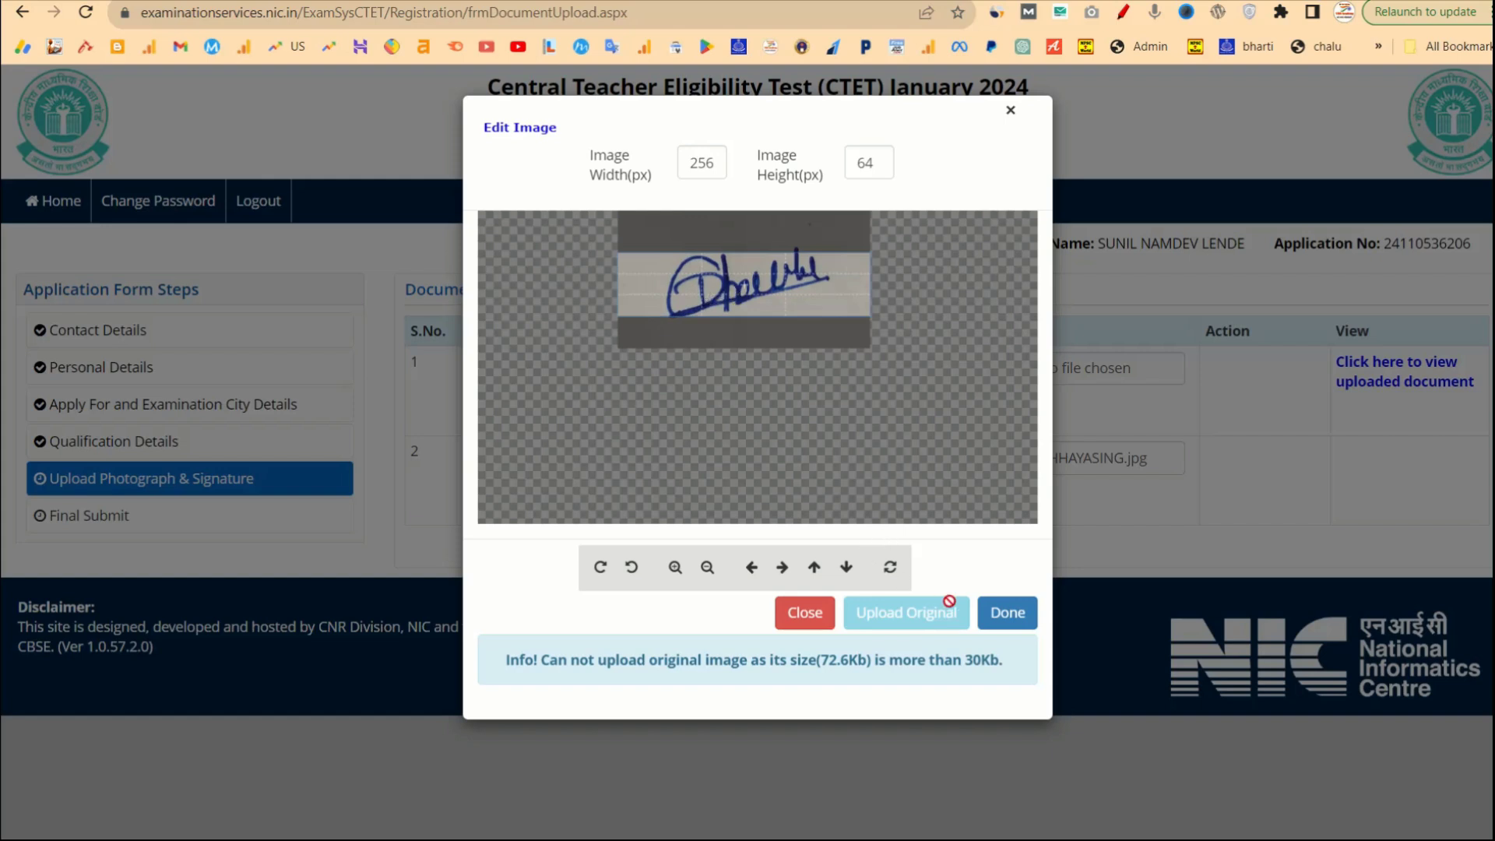
left_click(1005, 615)
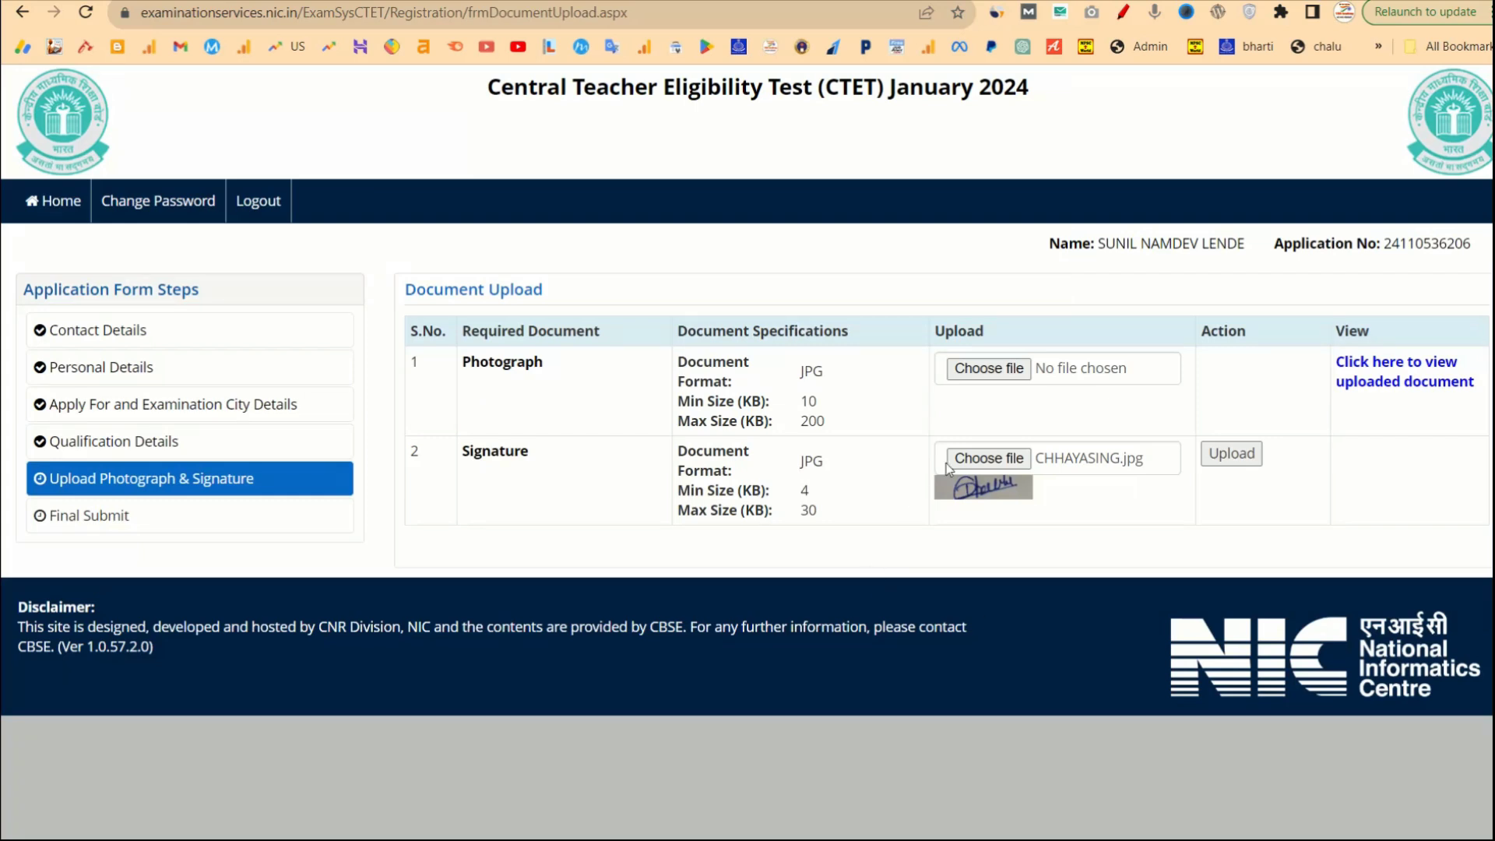
left_click(1238, 455)
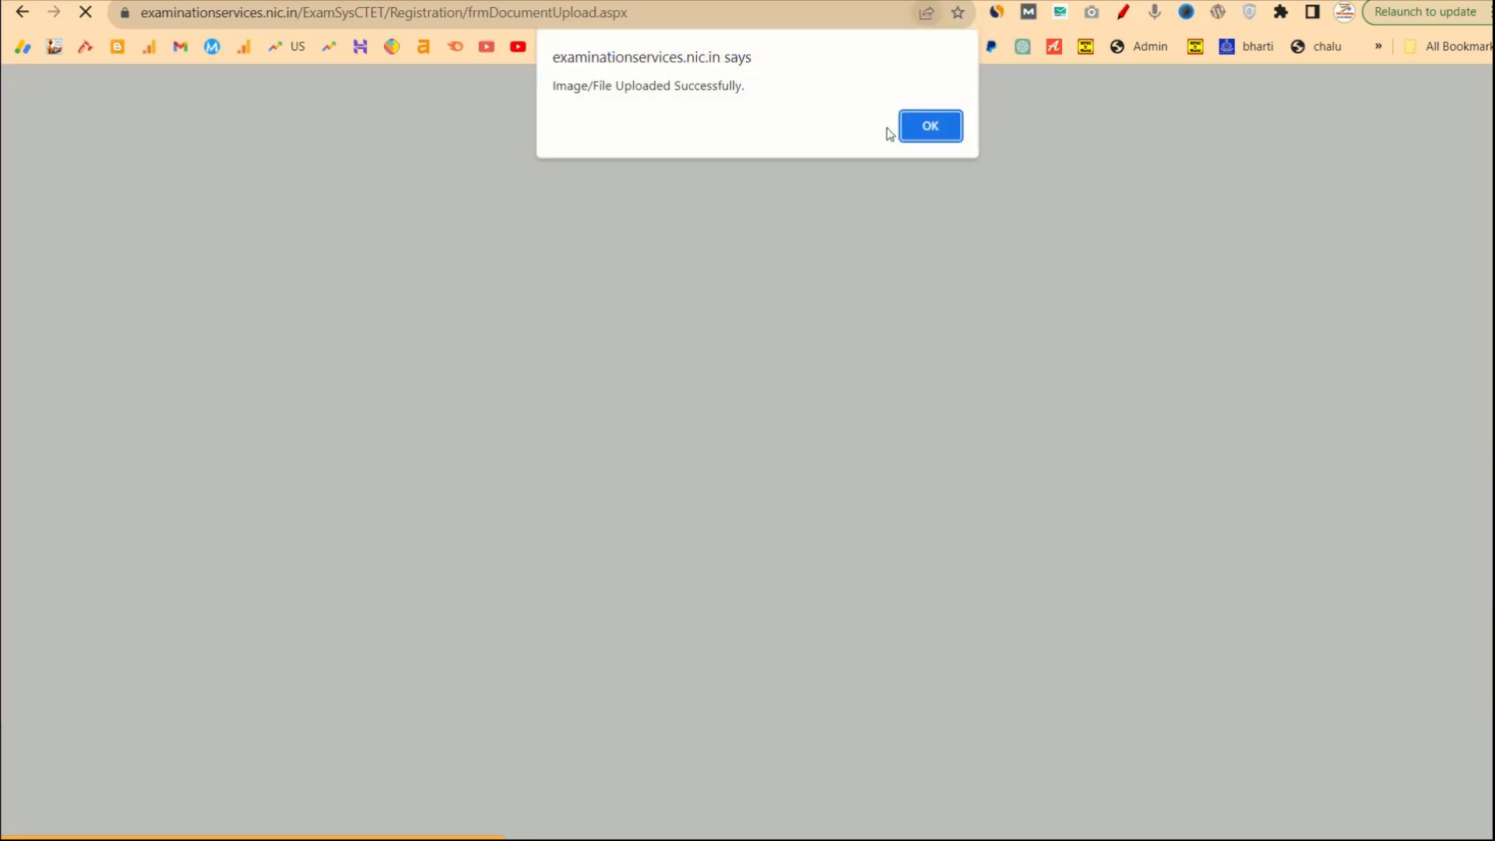
left_click(924, 128)
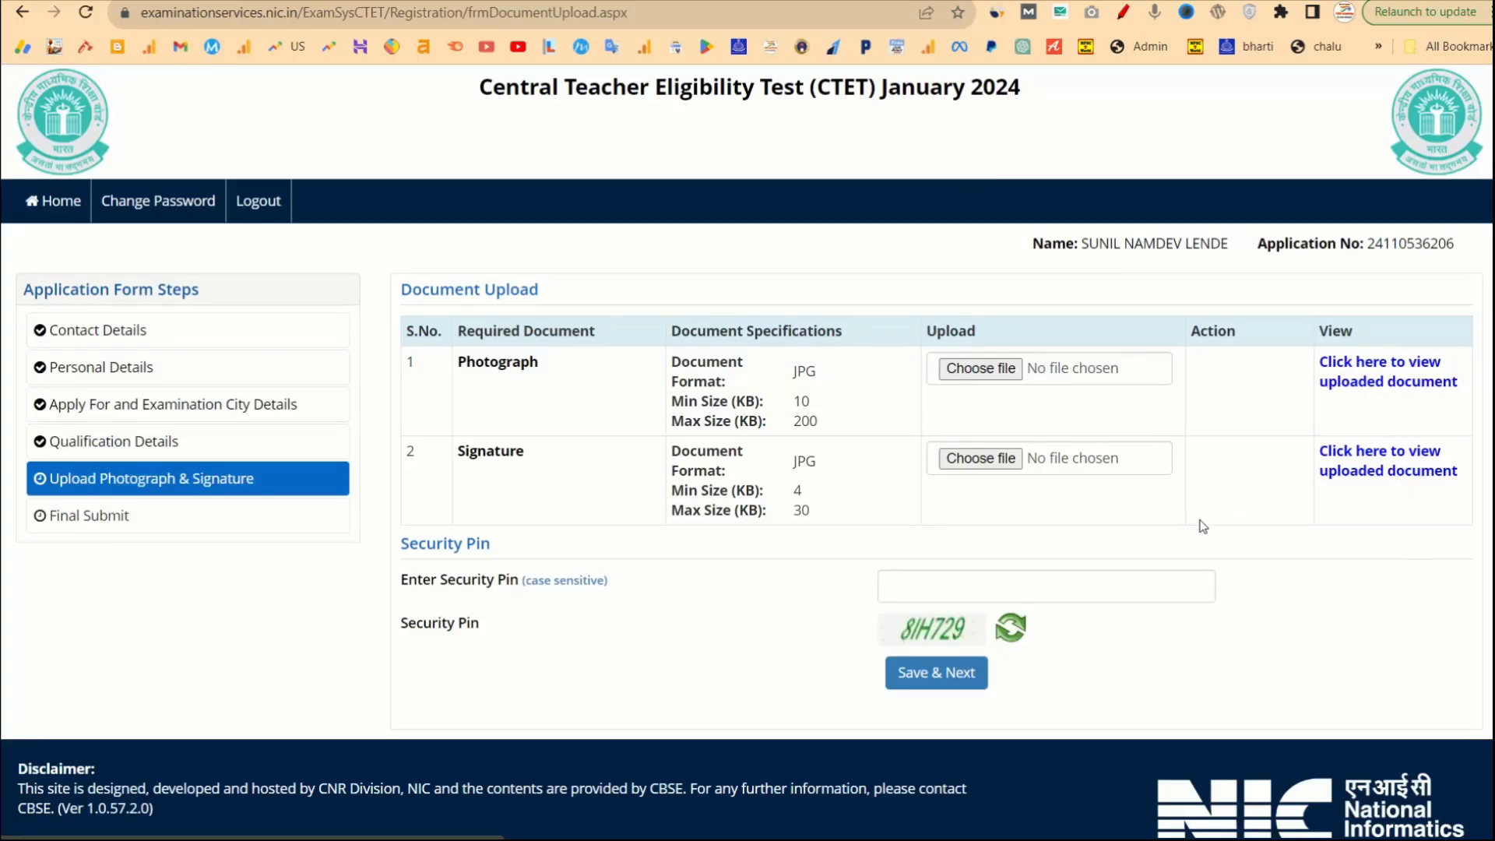
Enter the security pin, Save & Next the documents and confirm to reach Final Submit.
left_click(920, 596)
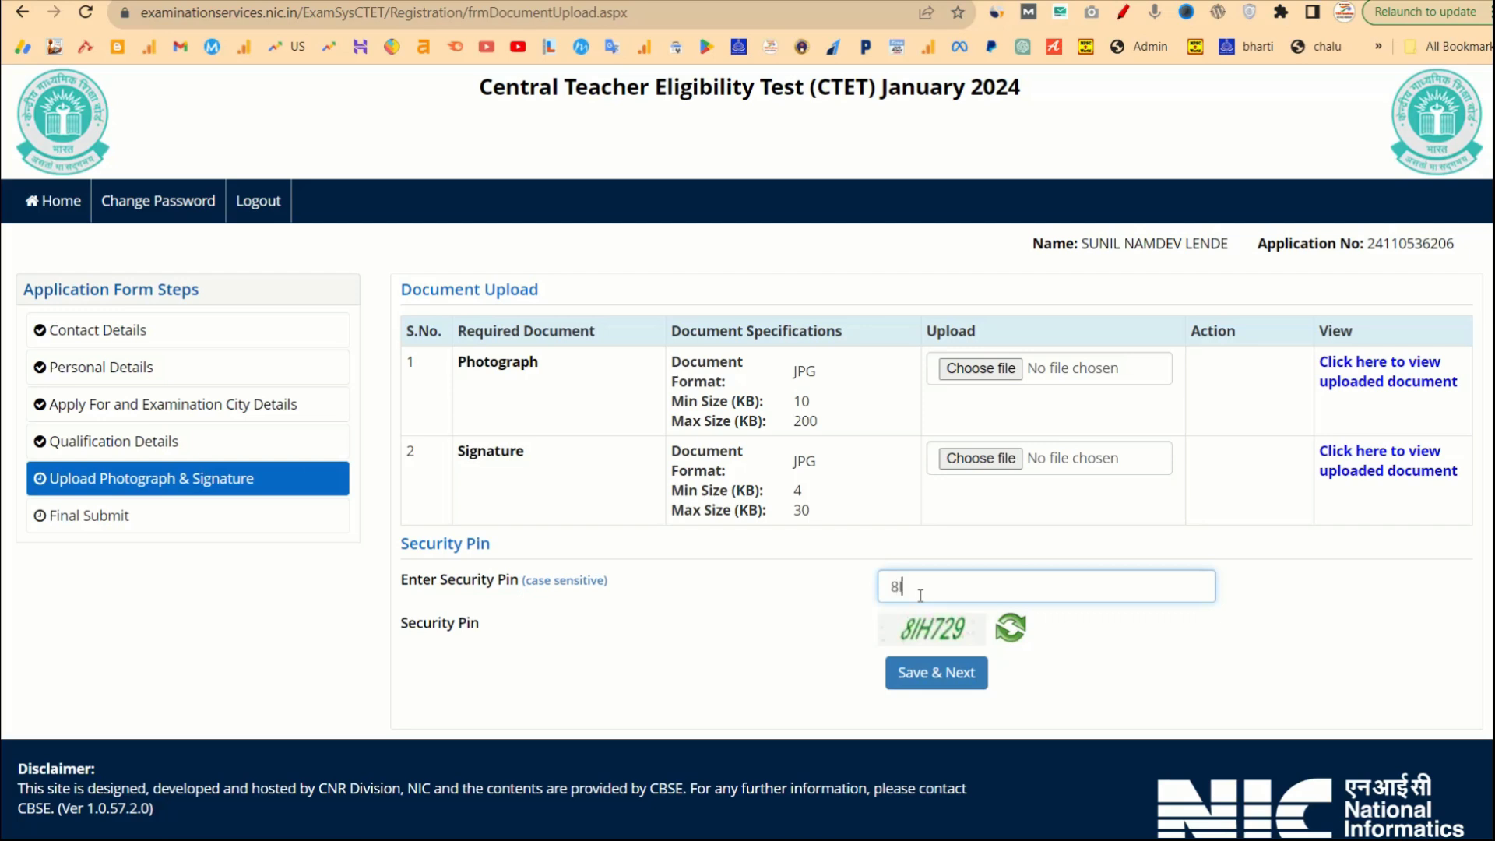
type("8IH729")
left_click(939, 676)
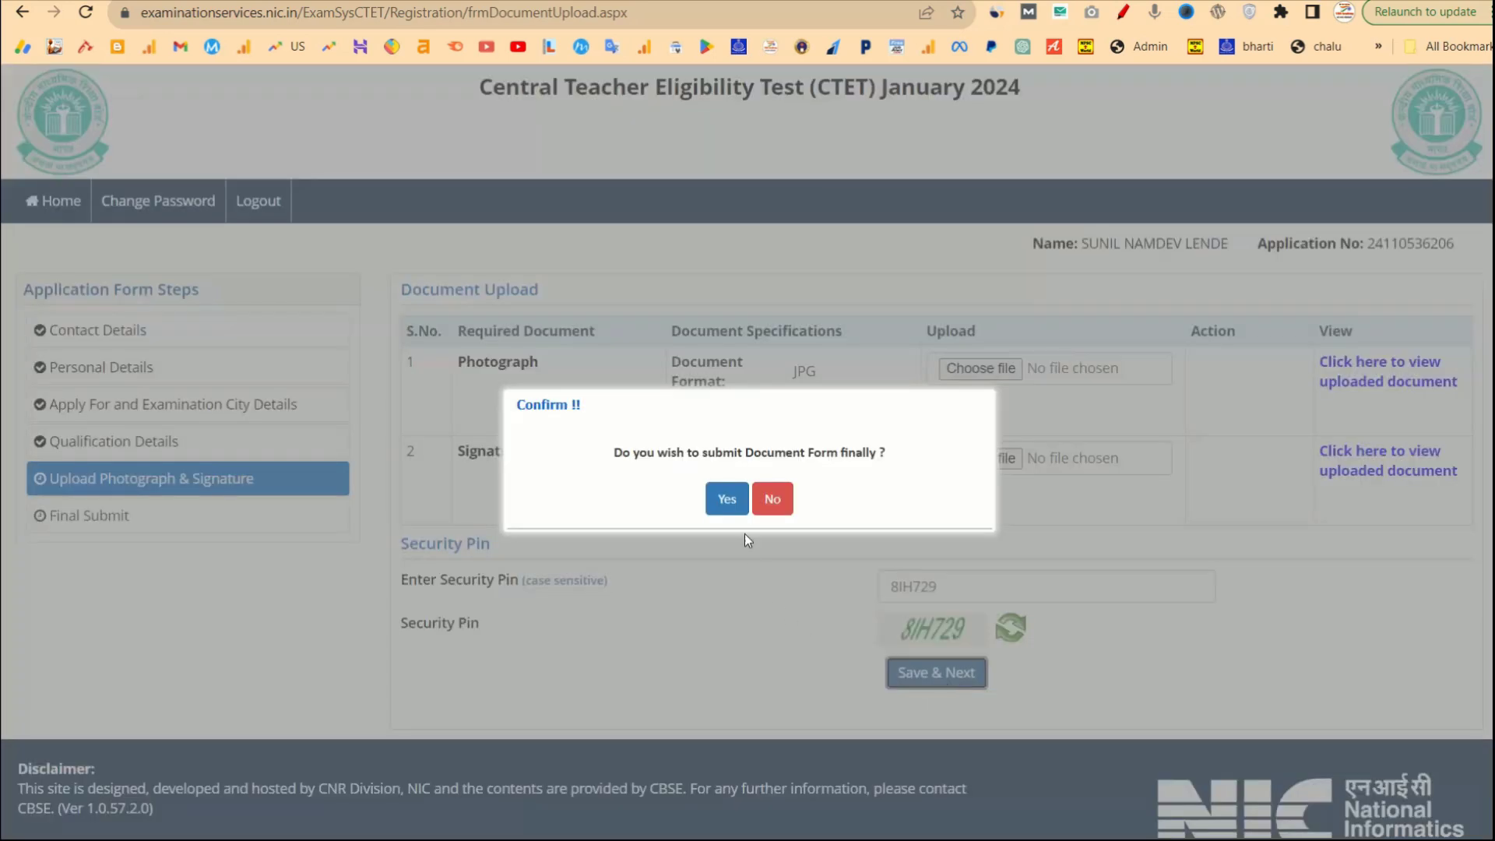
left_click(729, 500)
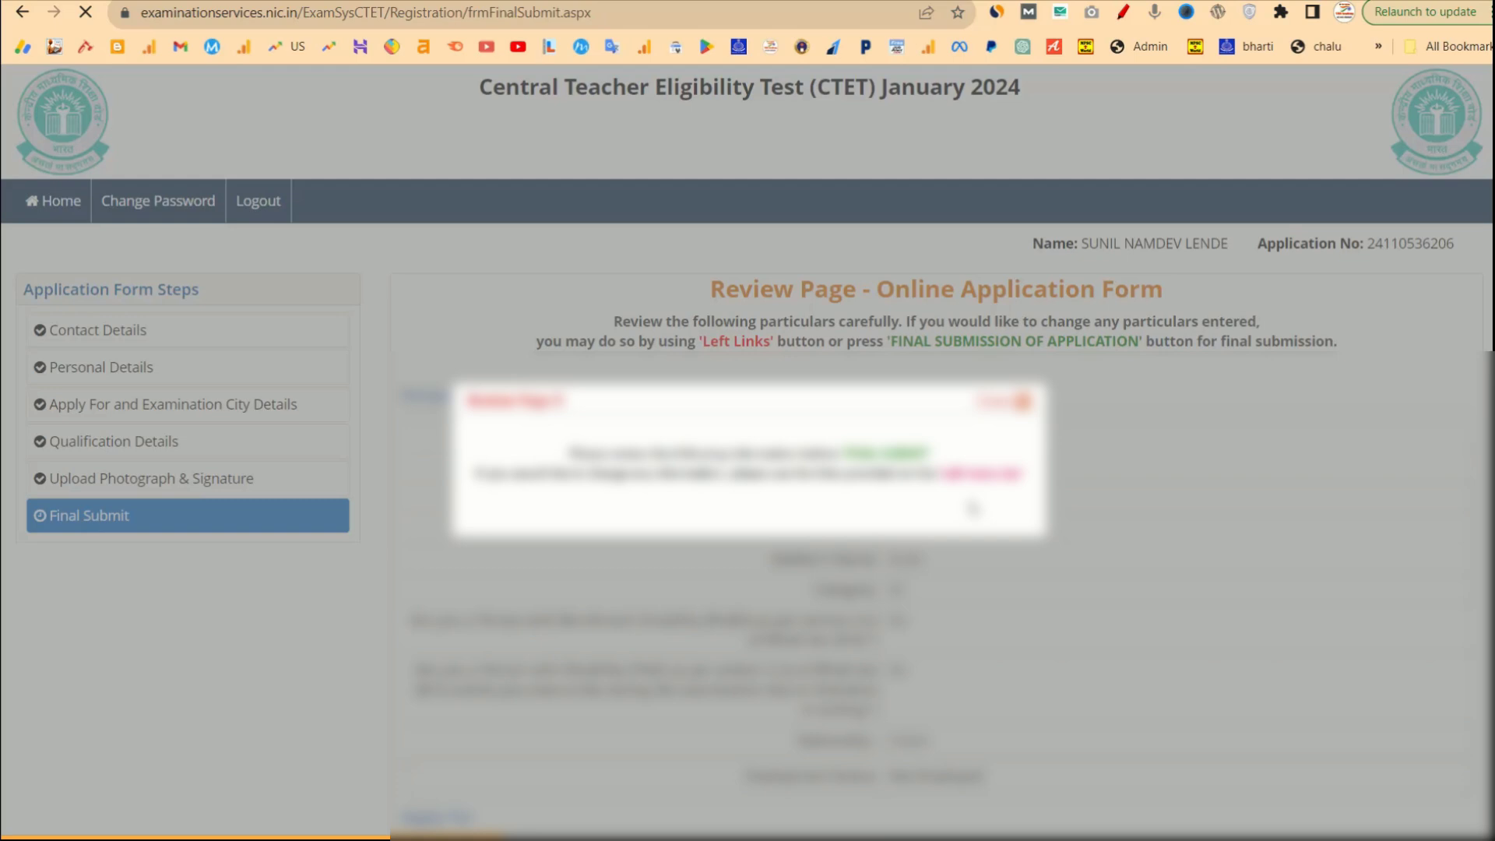
Dismiss the review notice and scroll down to the particulars checklist and declaration.
left_click(1020, 402)
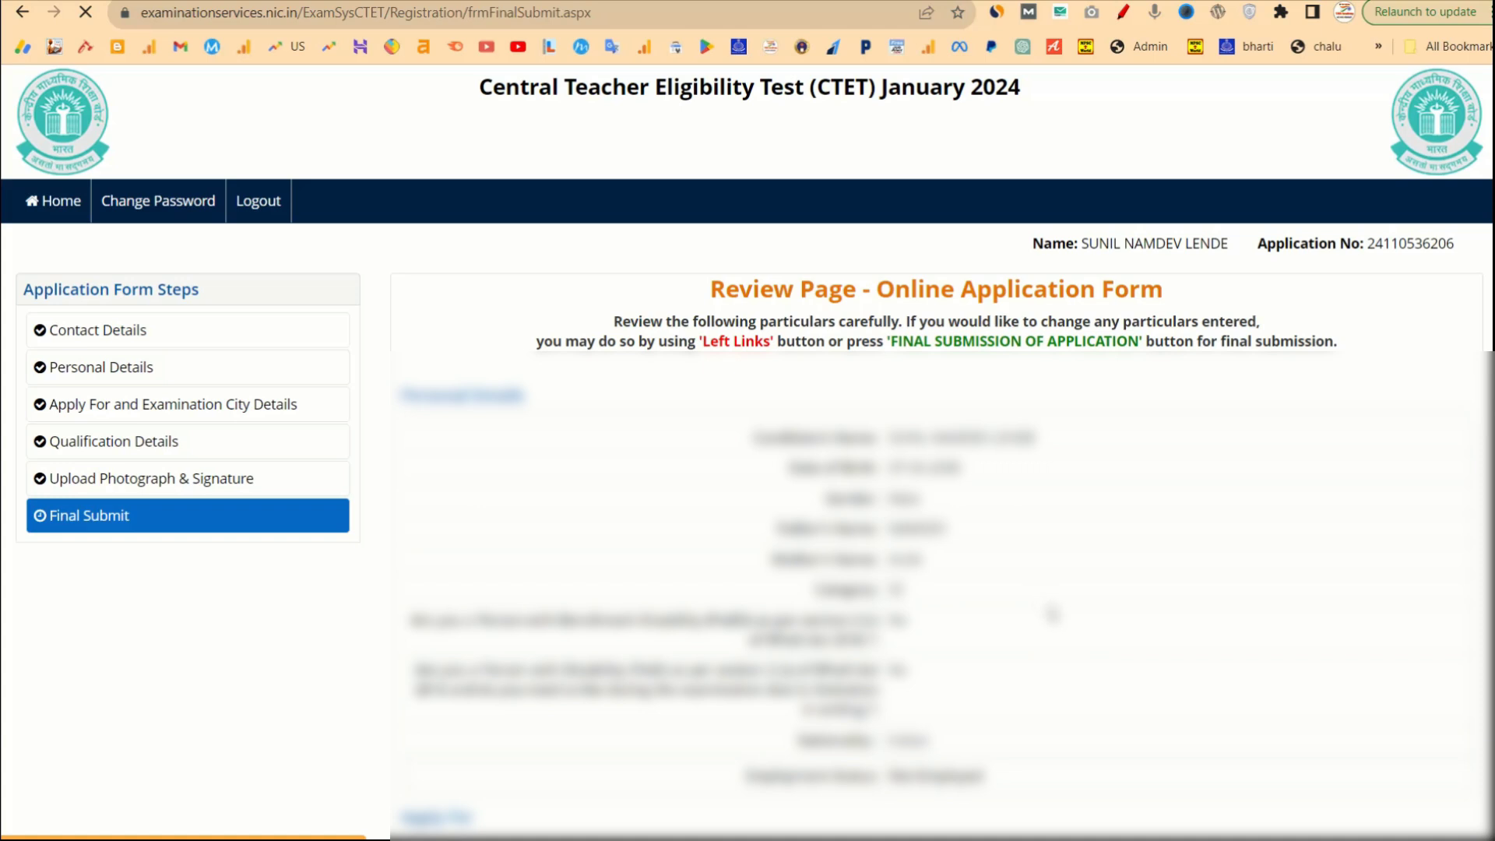
scroll(1053, 614, "down", 5)
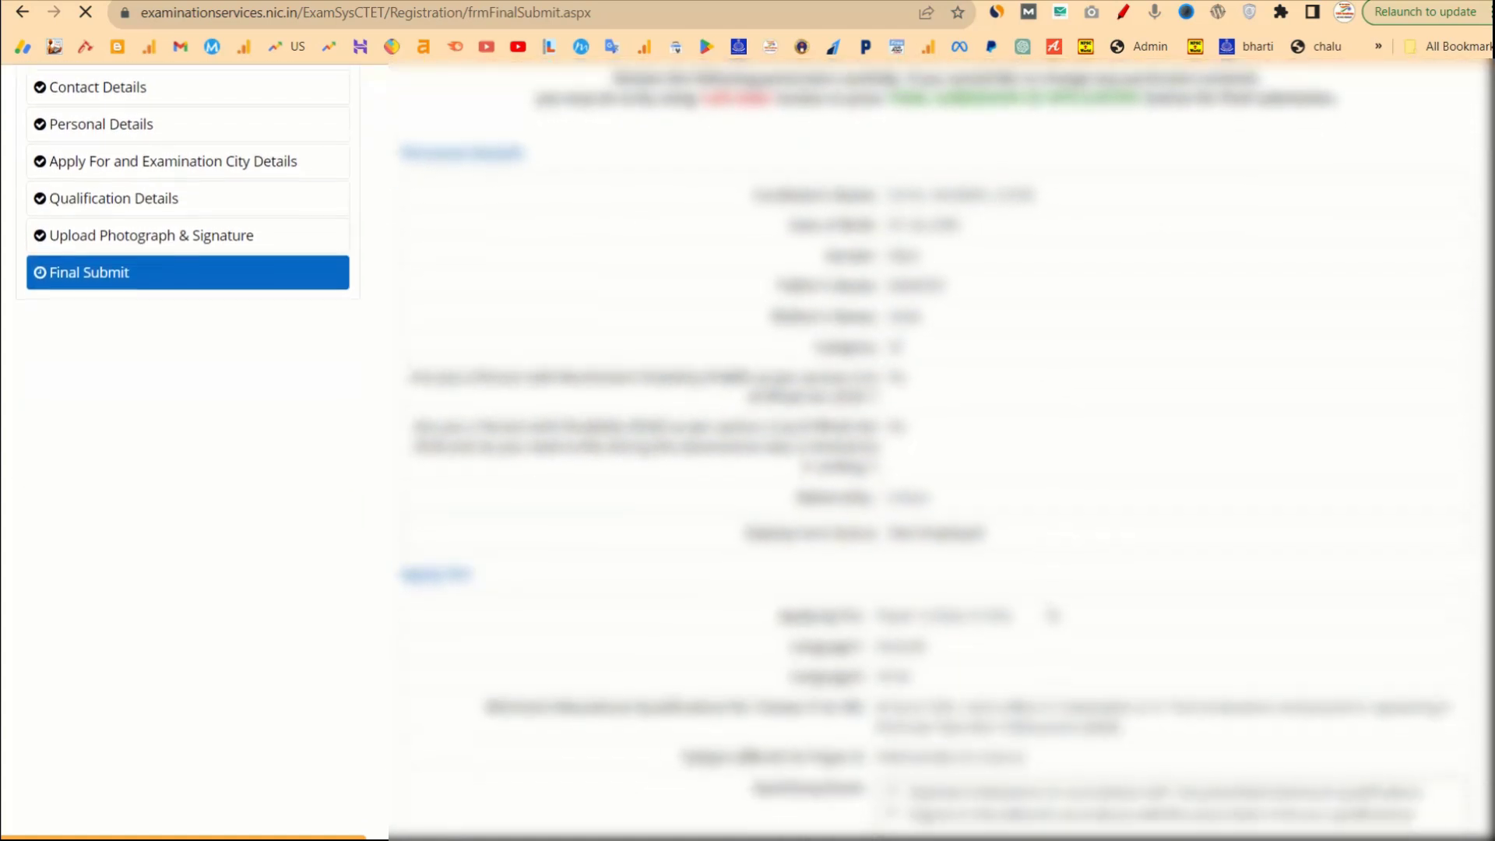
scroll(1051, 610, "down", 4)
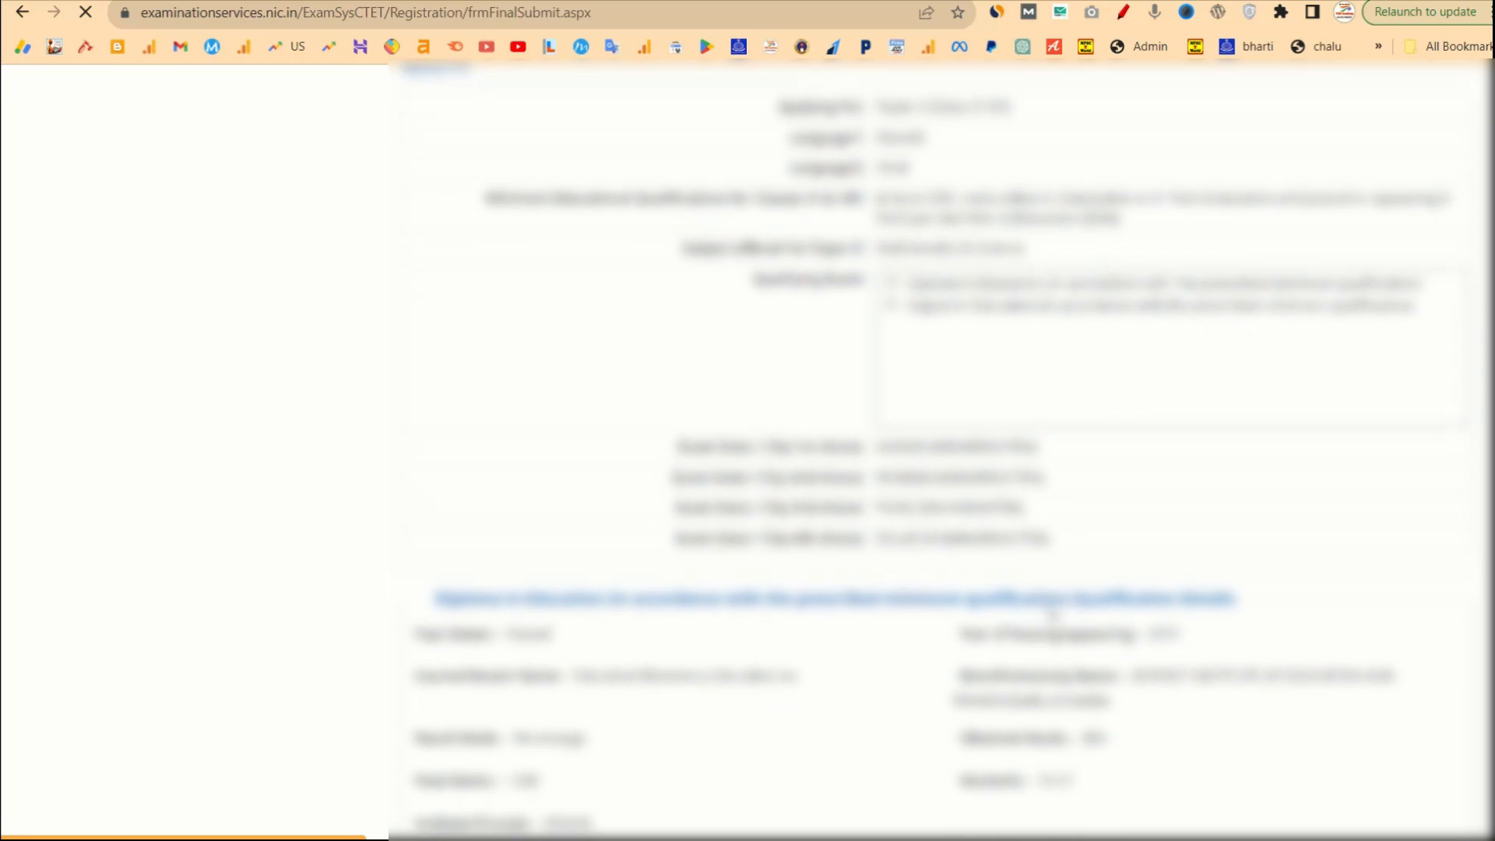
scroll(1024, 339, "down", 4)
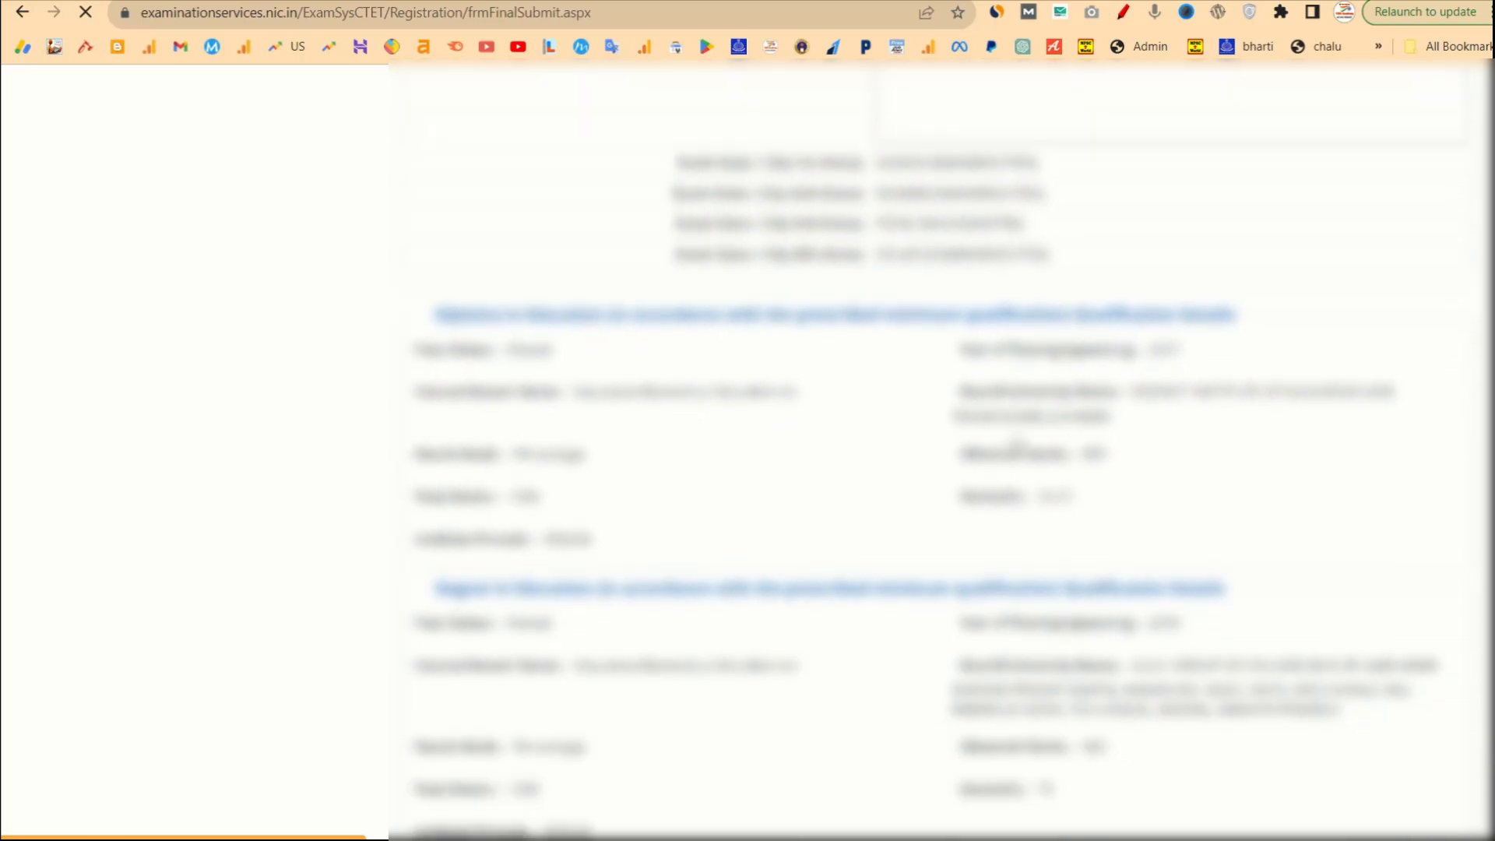
scroll(1012, 443, "down", 1)
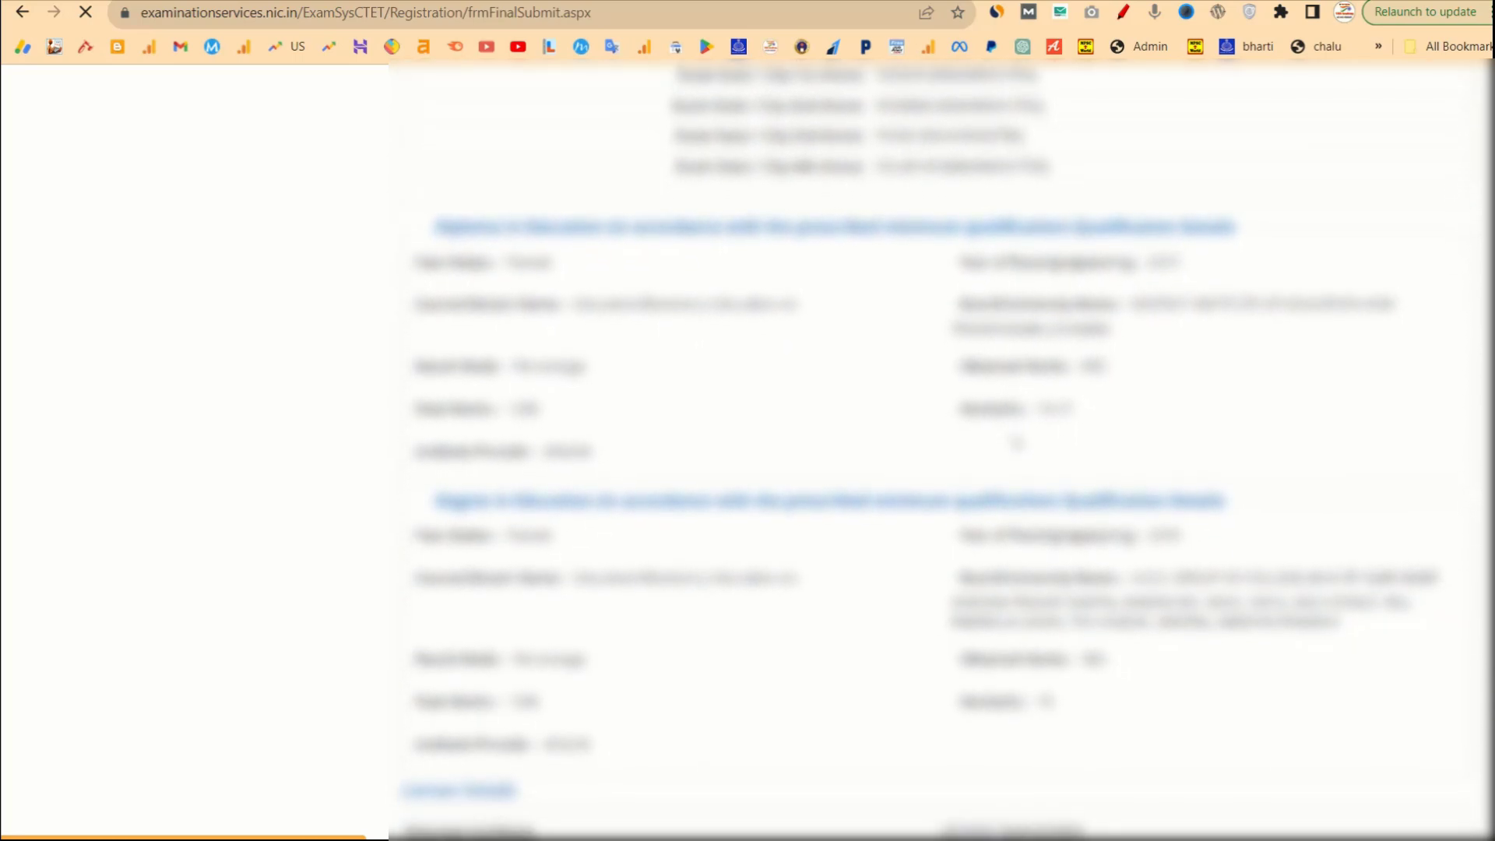
scroll(1017, 442, "down", 10)
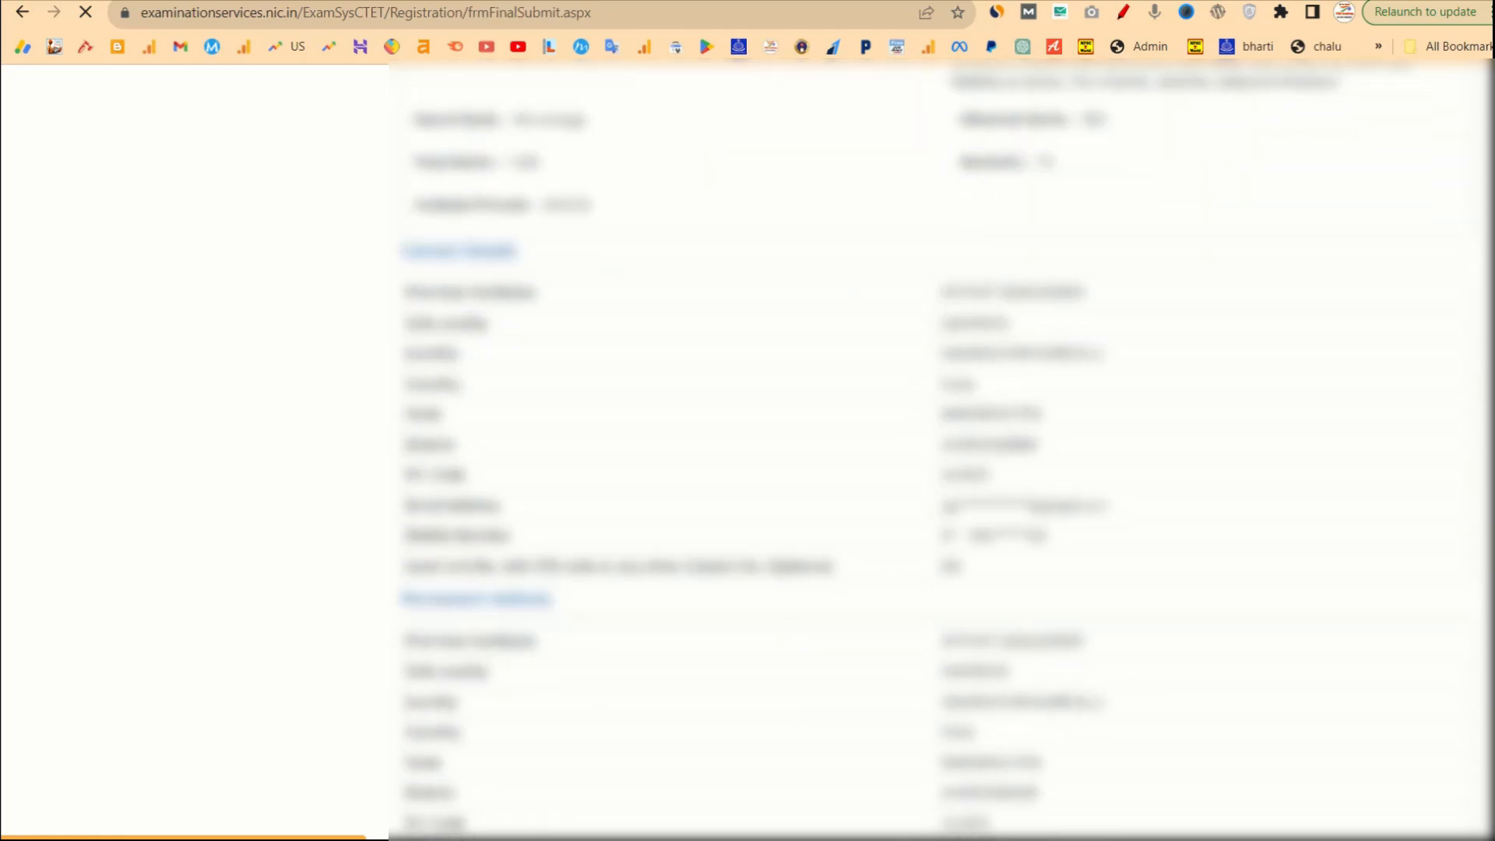
scroll(1017, 442, "down", 7)
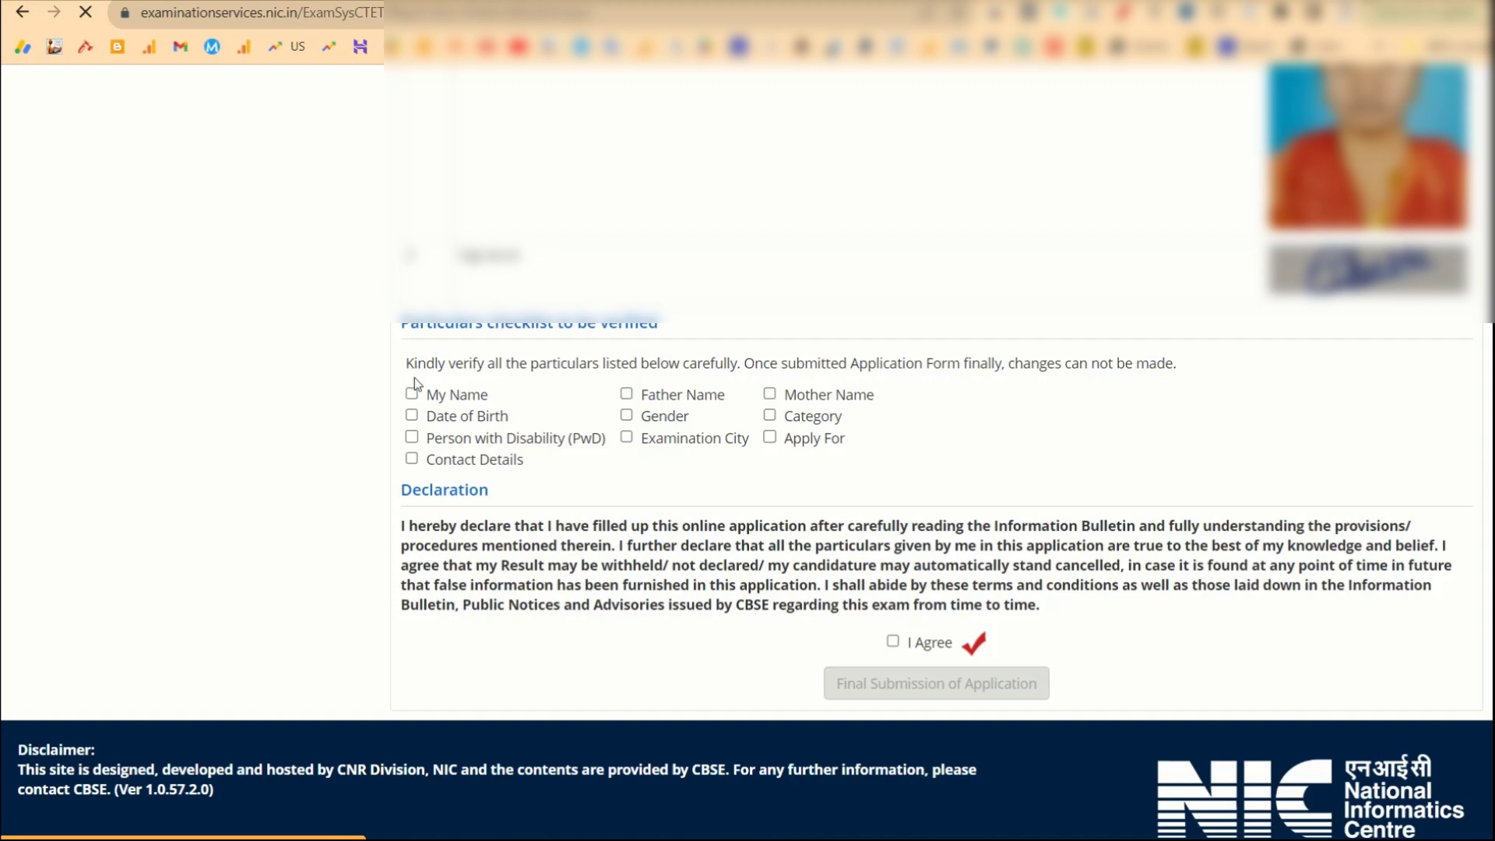
Tick all nine particulars checklist items, from Father Name to Contact Details.
left_click(627, 394)
left_click(770, 415)
left_click(771, 394)
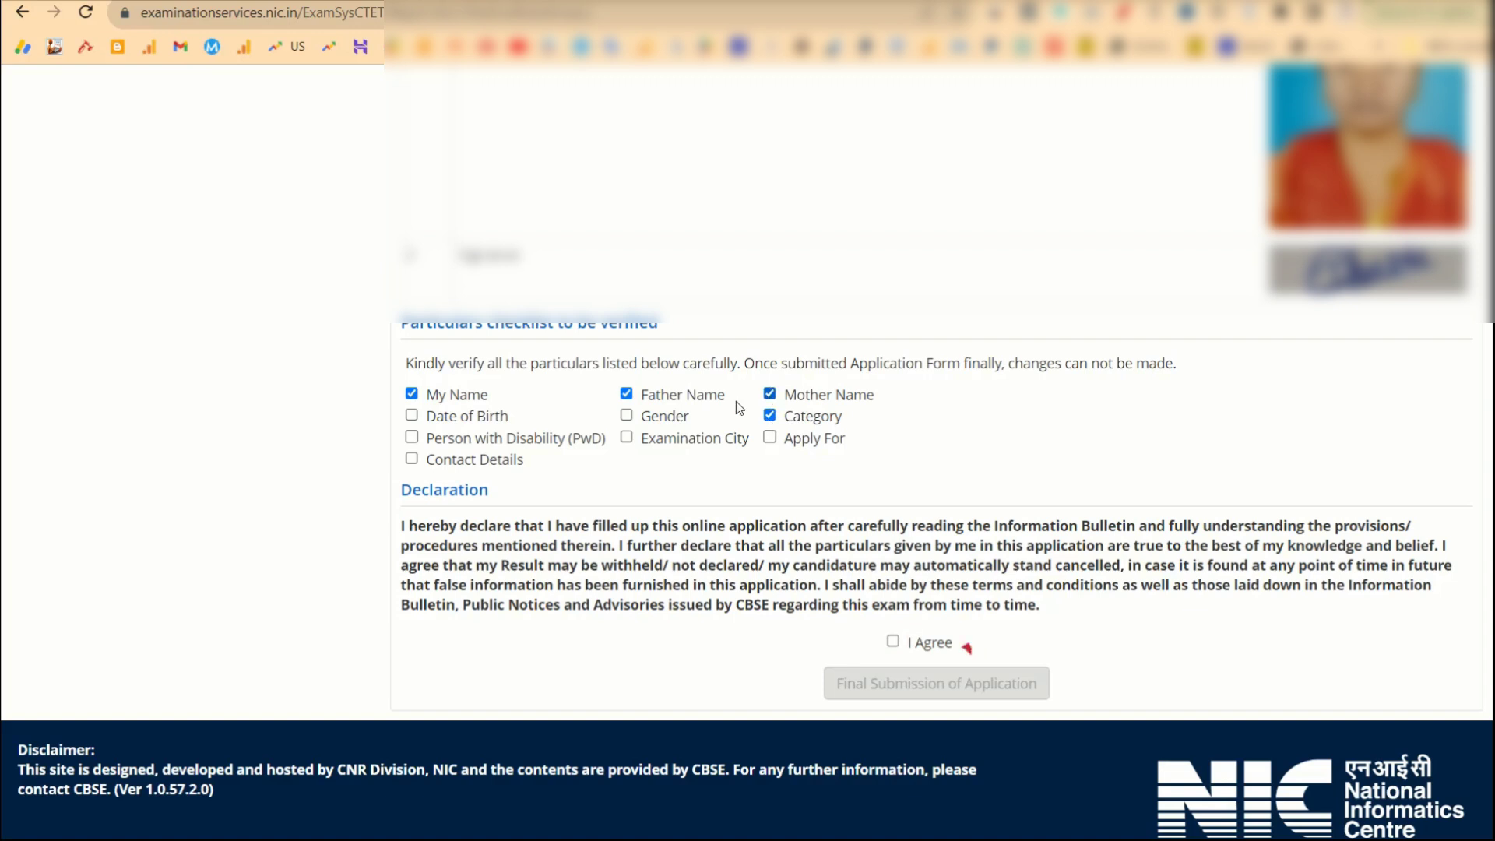
left_click(412, 416)
left_click(627, 416)
left_click(625, 438)
left_click(413, 438)
left_click(770, 437)
left_click(412, 459)
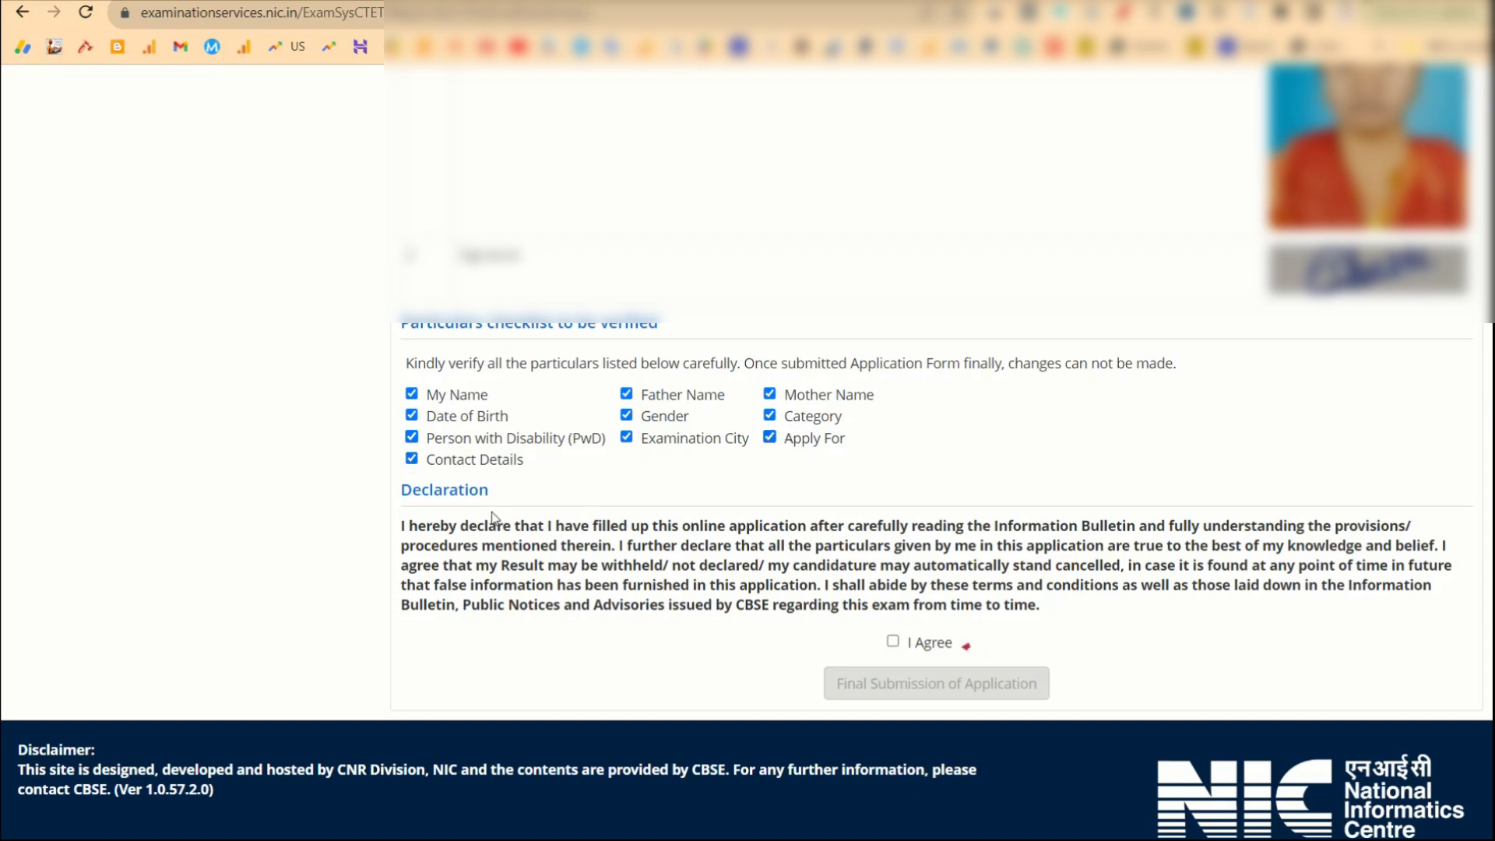
Accept the declaration, choose Final Submission of Application and confirm with Yes.
left_click(893, 640)
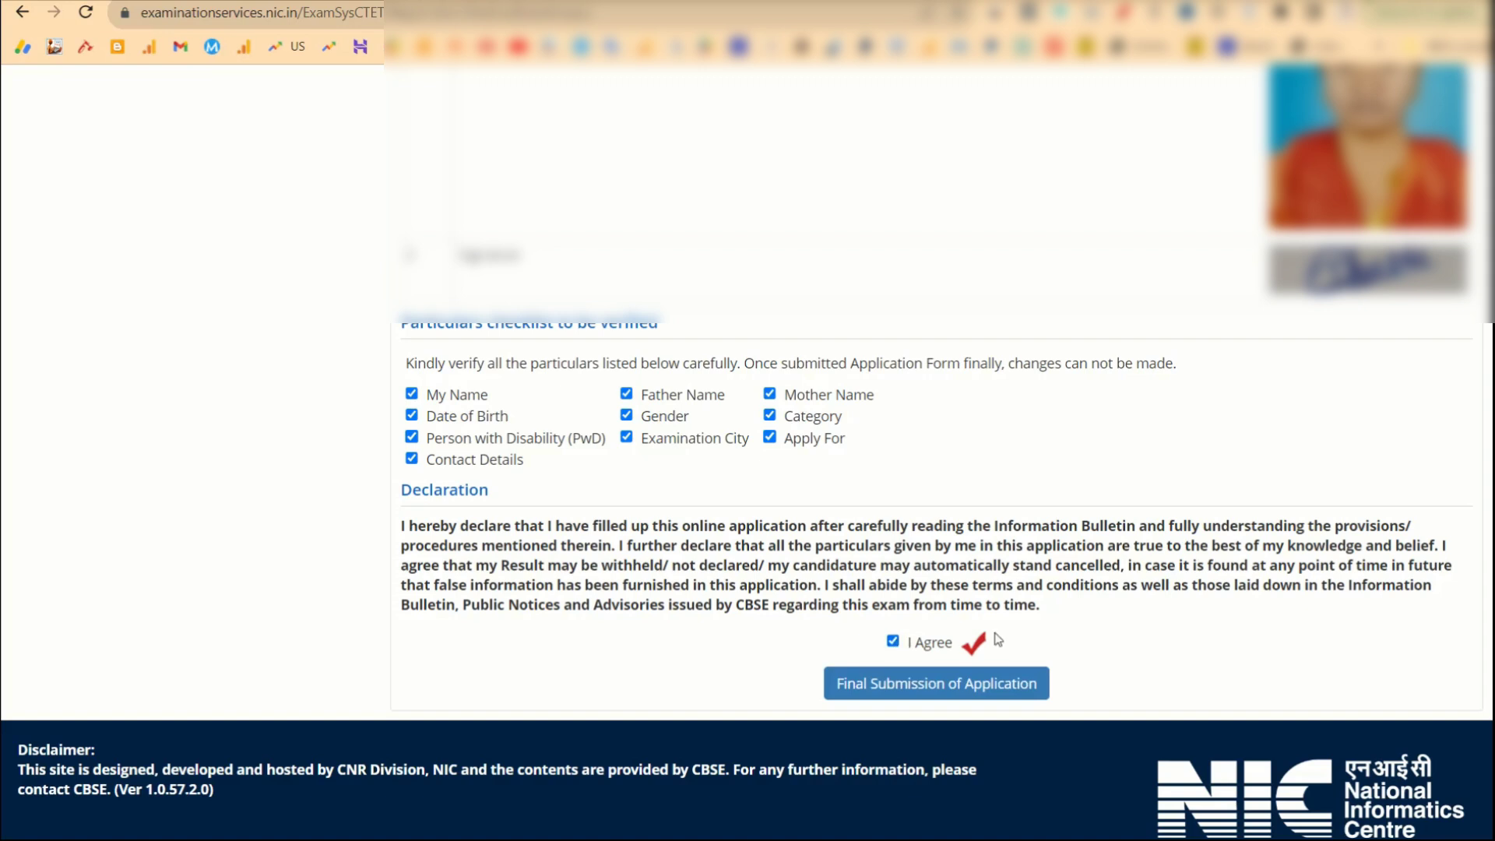
left_click_drag(1044, 605, 433, 528)
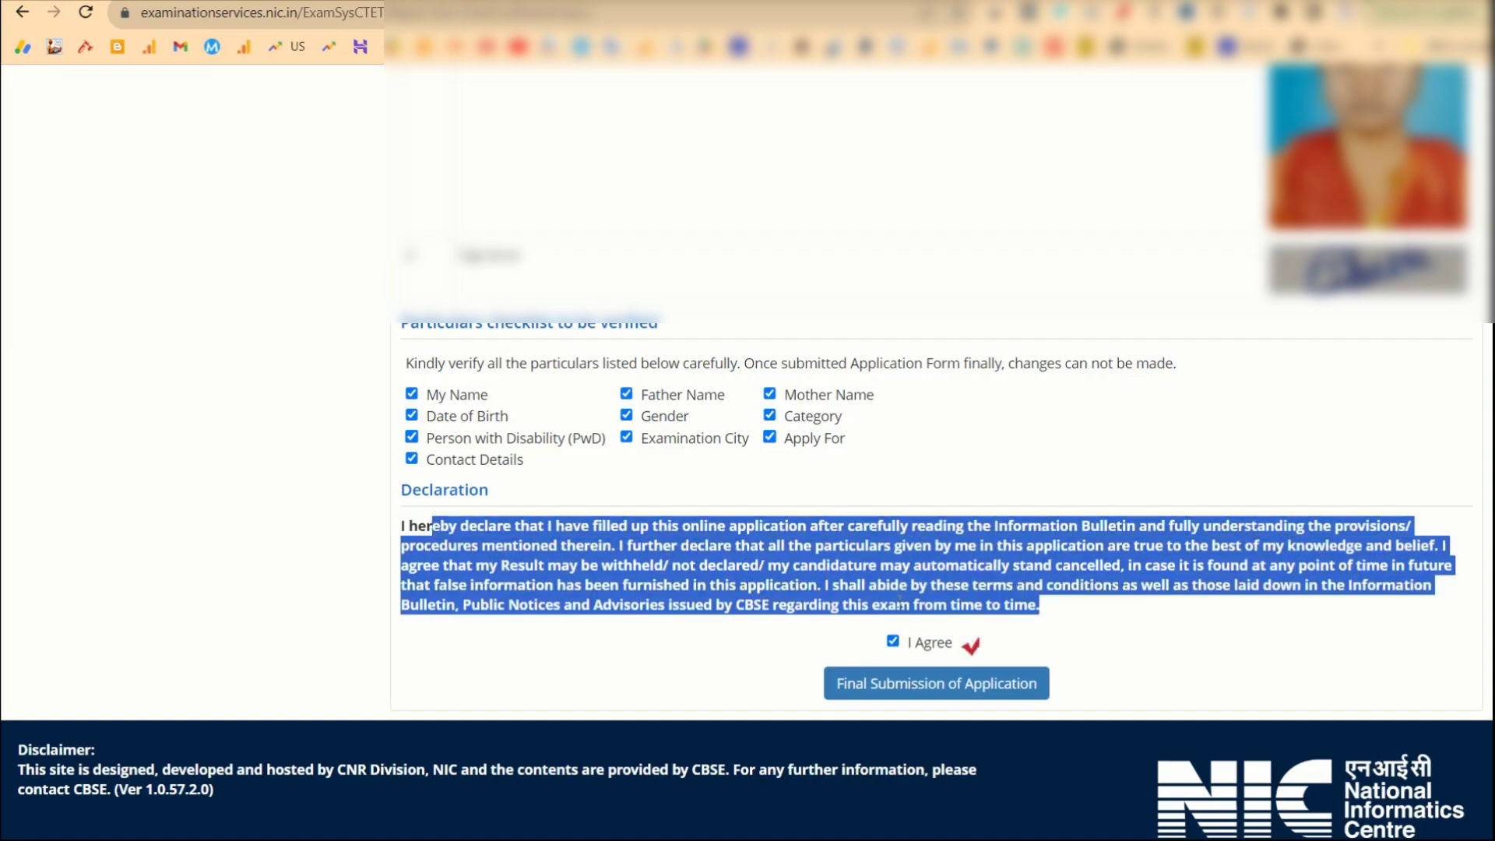
left_click(774, 673)
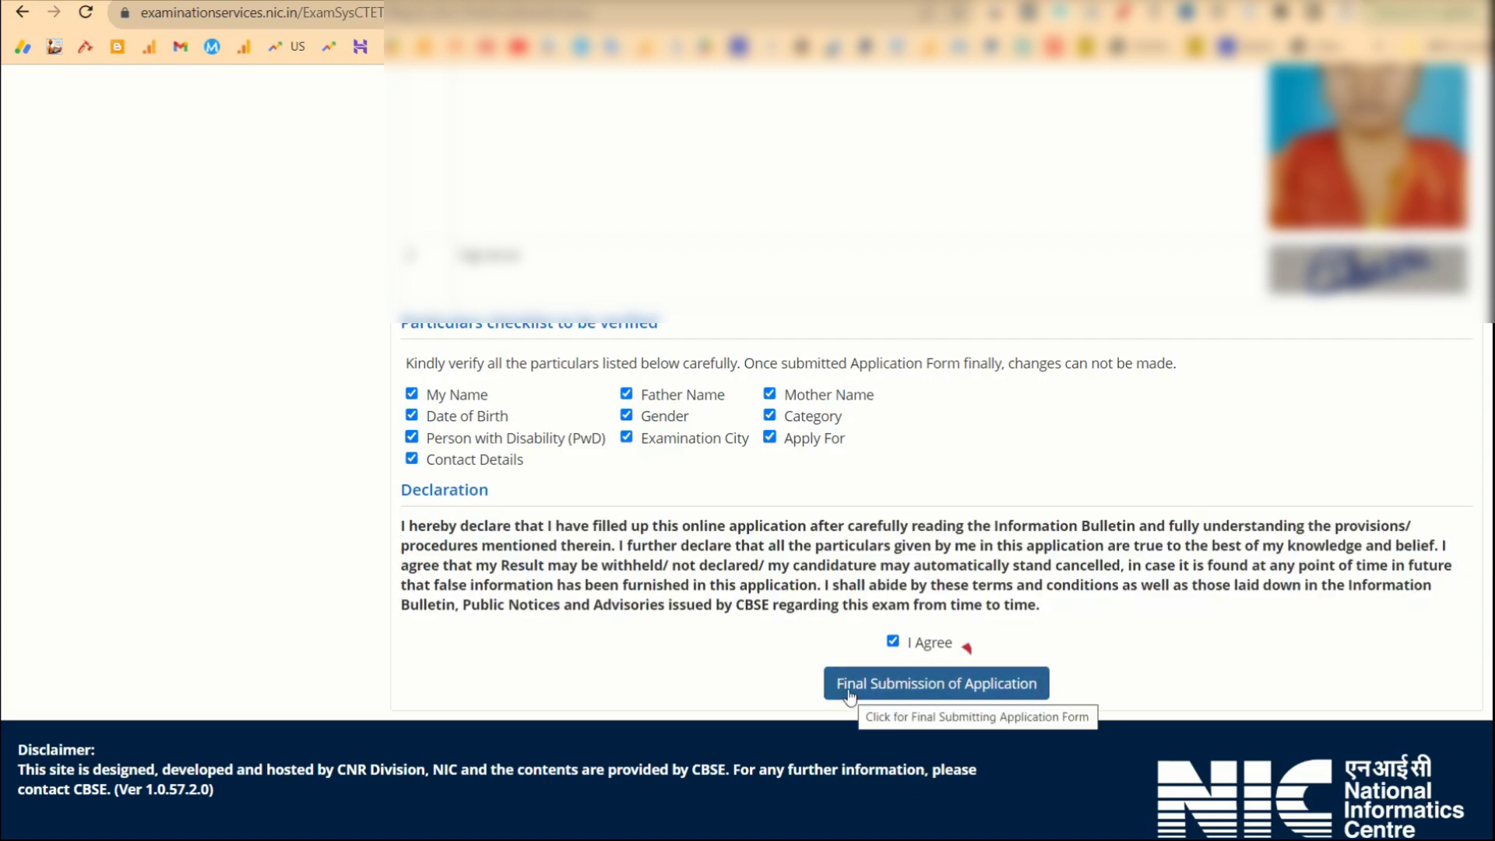
left_click(916, 695)
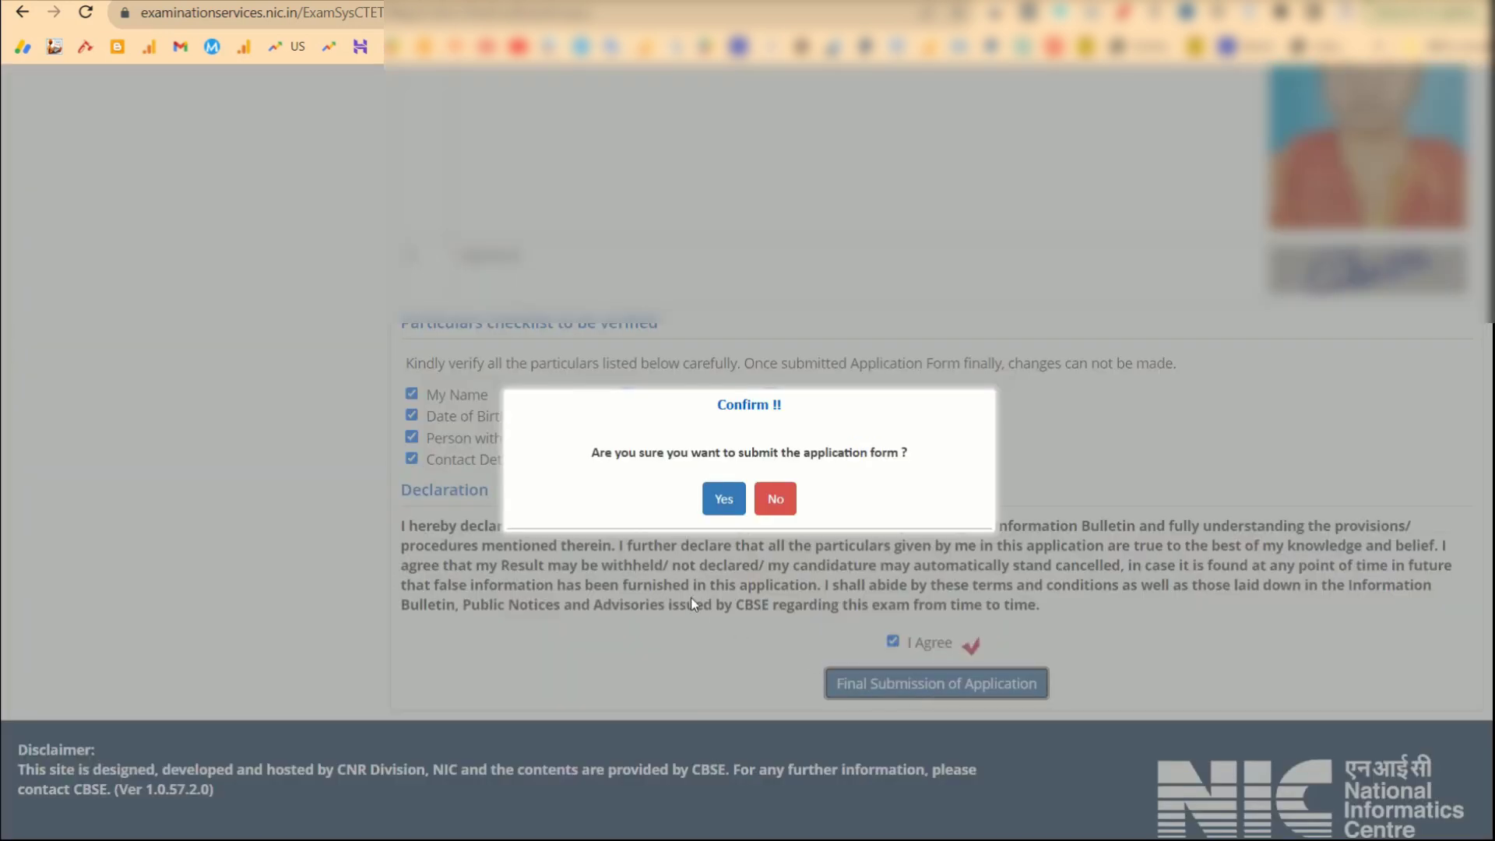
left_click(722, 499)
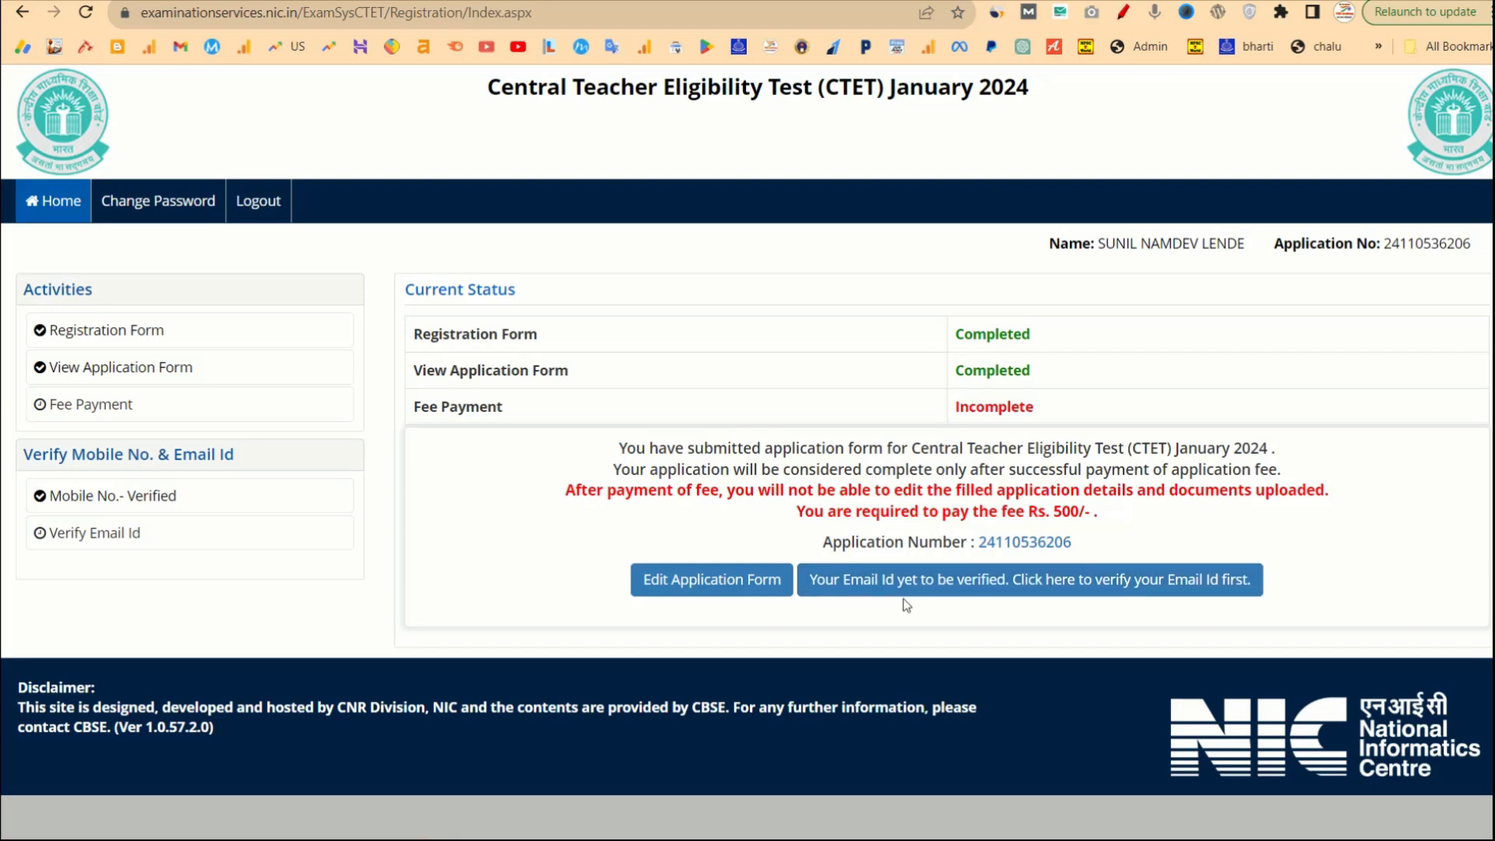
Follow the 'Click here to verify your Email Id' link on the status page.
left_click(996, 589)
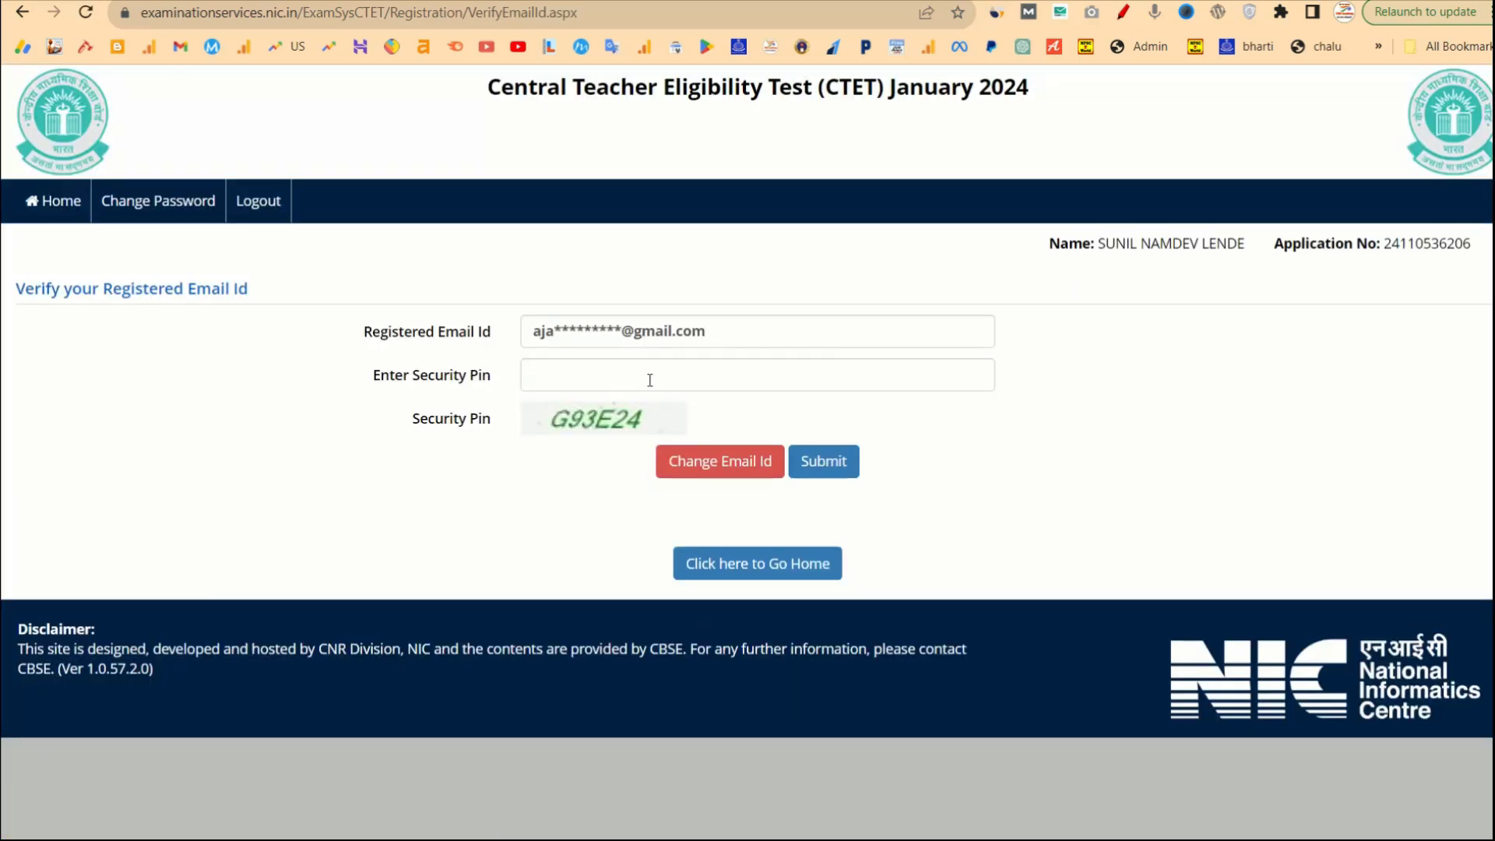
Enter and submit the security pin, then dismiss the pin-matched message.
left_click(592, 372)
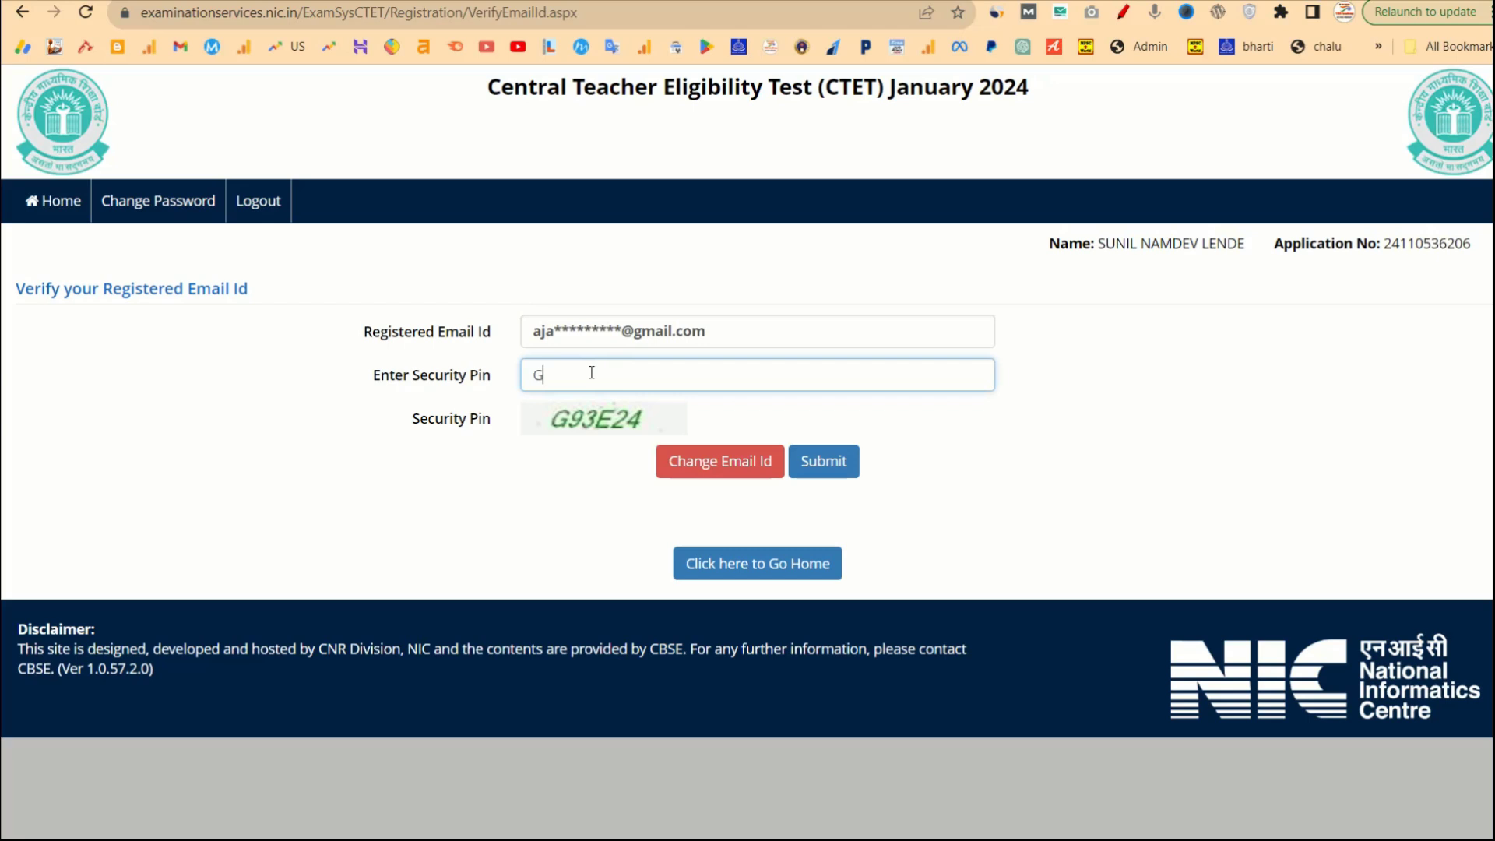
type("93E24")
left_click(623, 74)
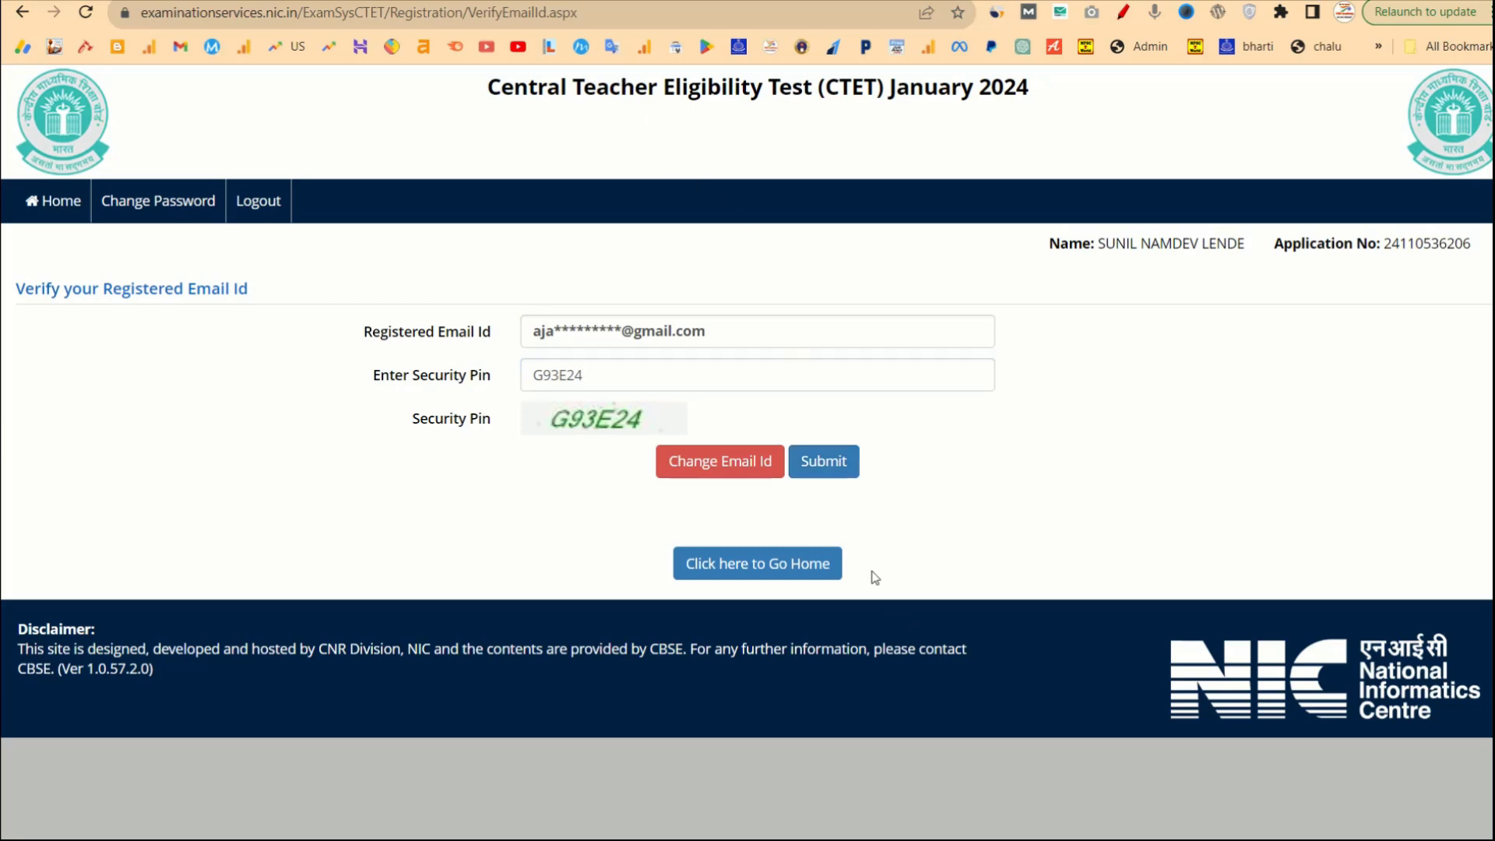
left_click(824, 467)
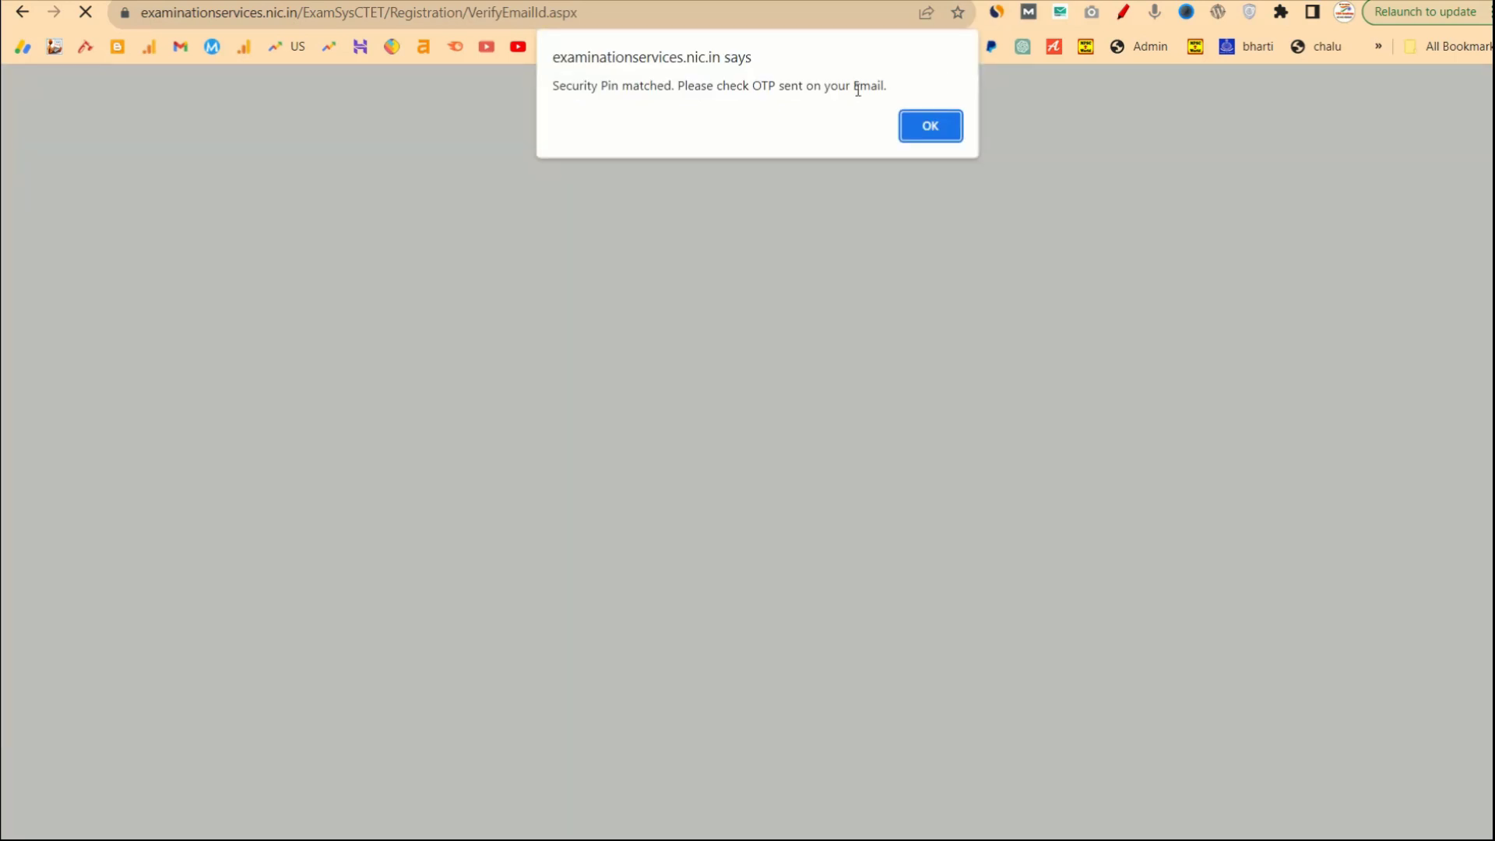
left_click(928, 125)
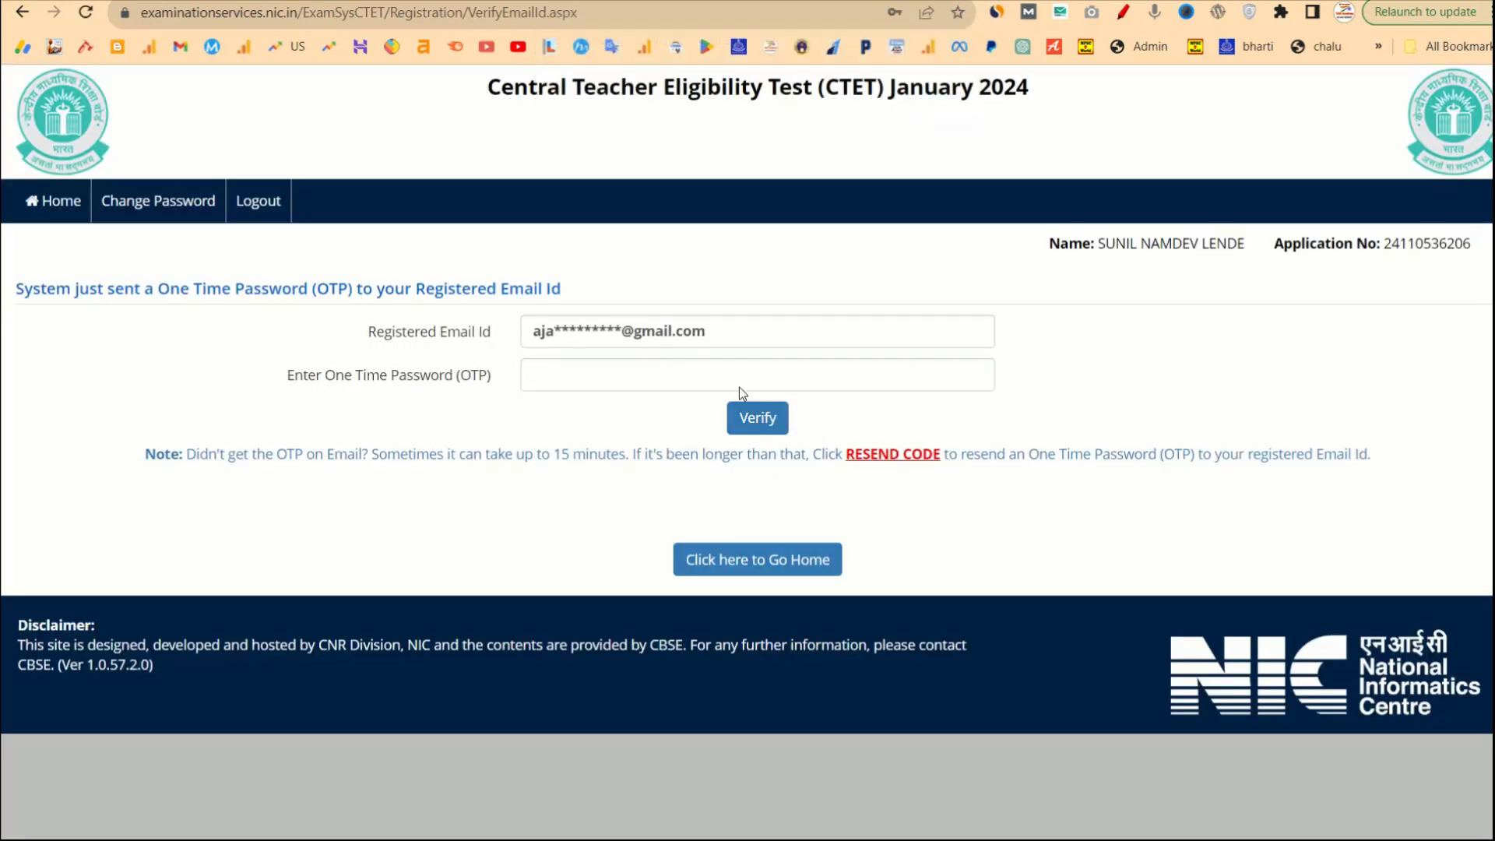
Paste the emailed OTP, verify it, decline saving the password and go home.
left_click(682, 368)
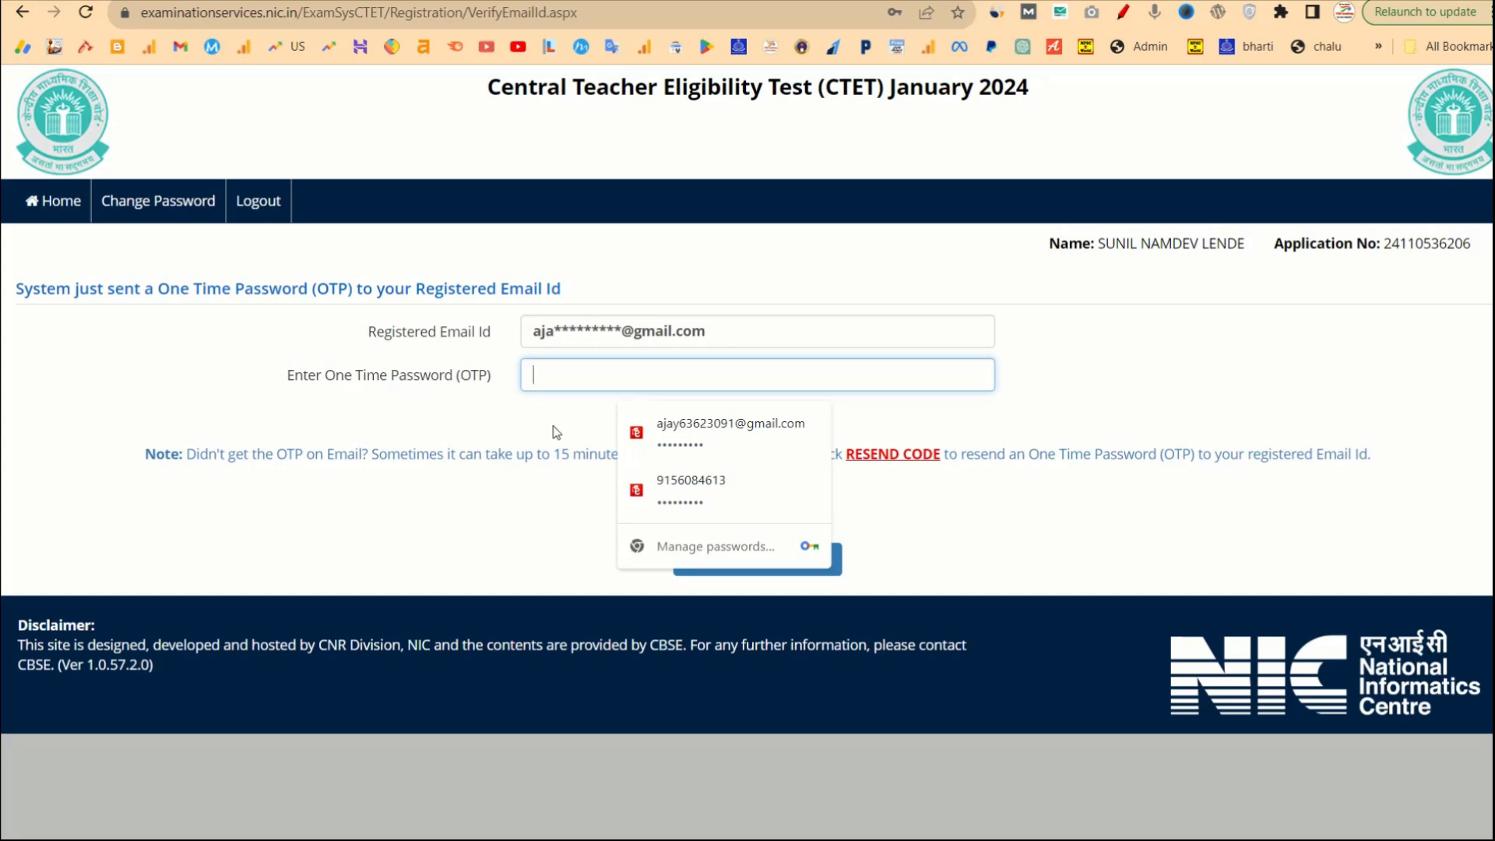
left_click(514, 446)
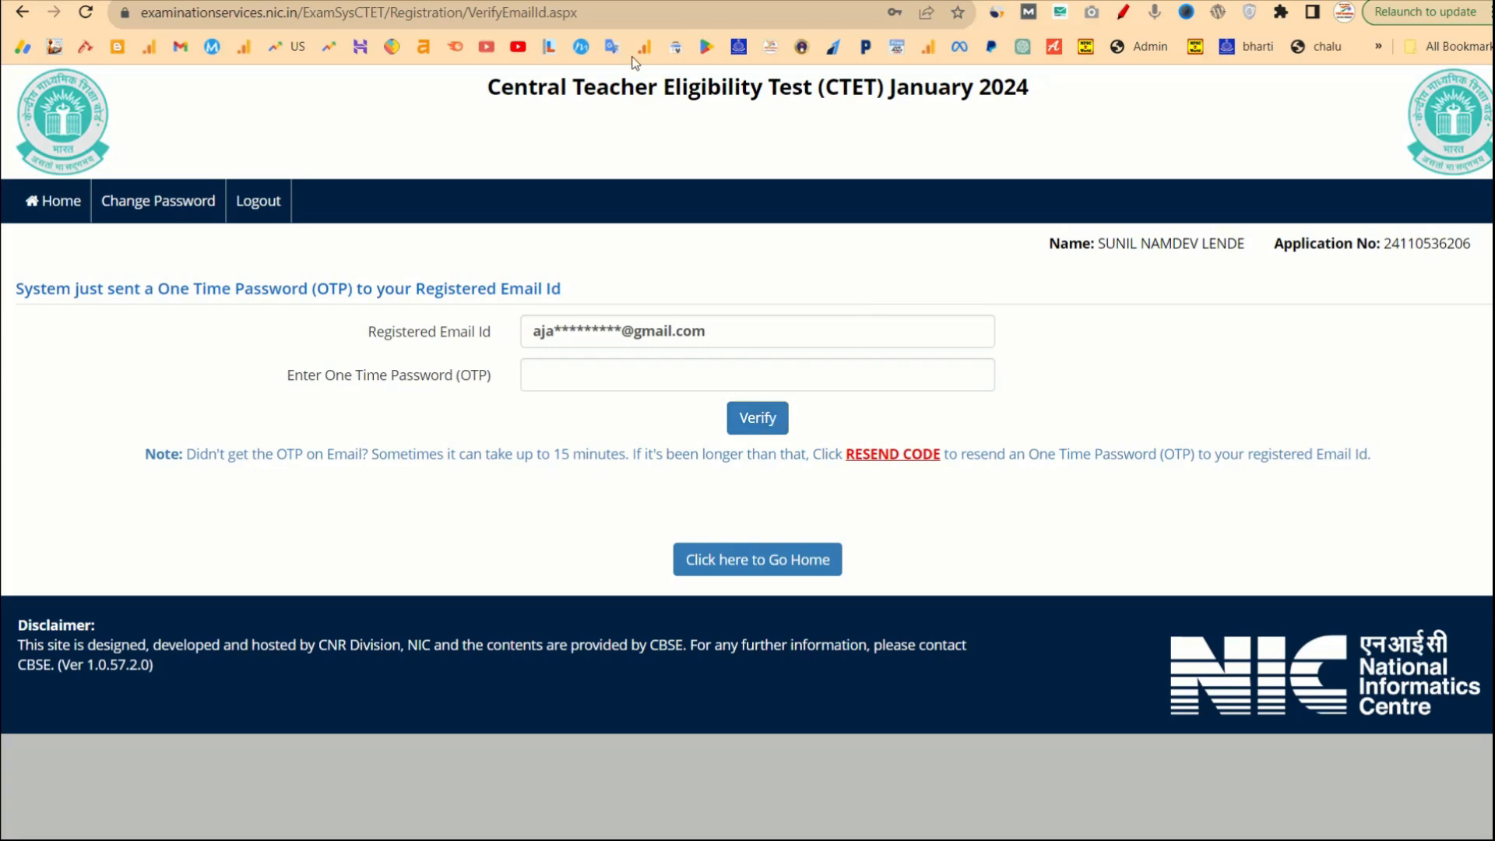
key("ctrl+v")
left_click(755, 427)
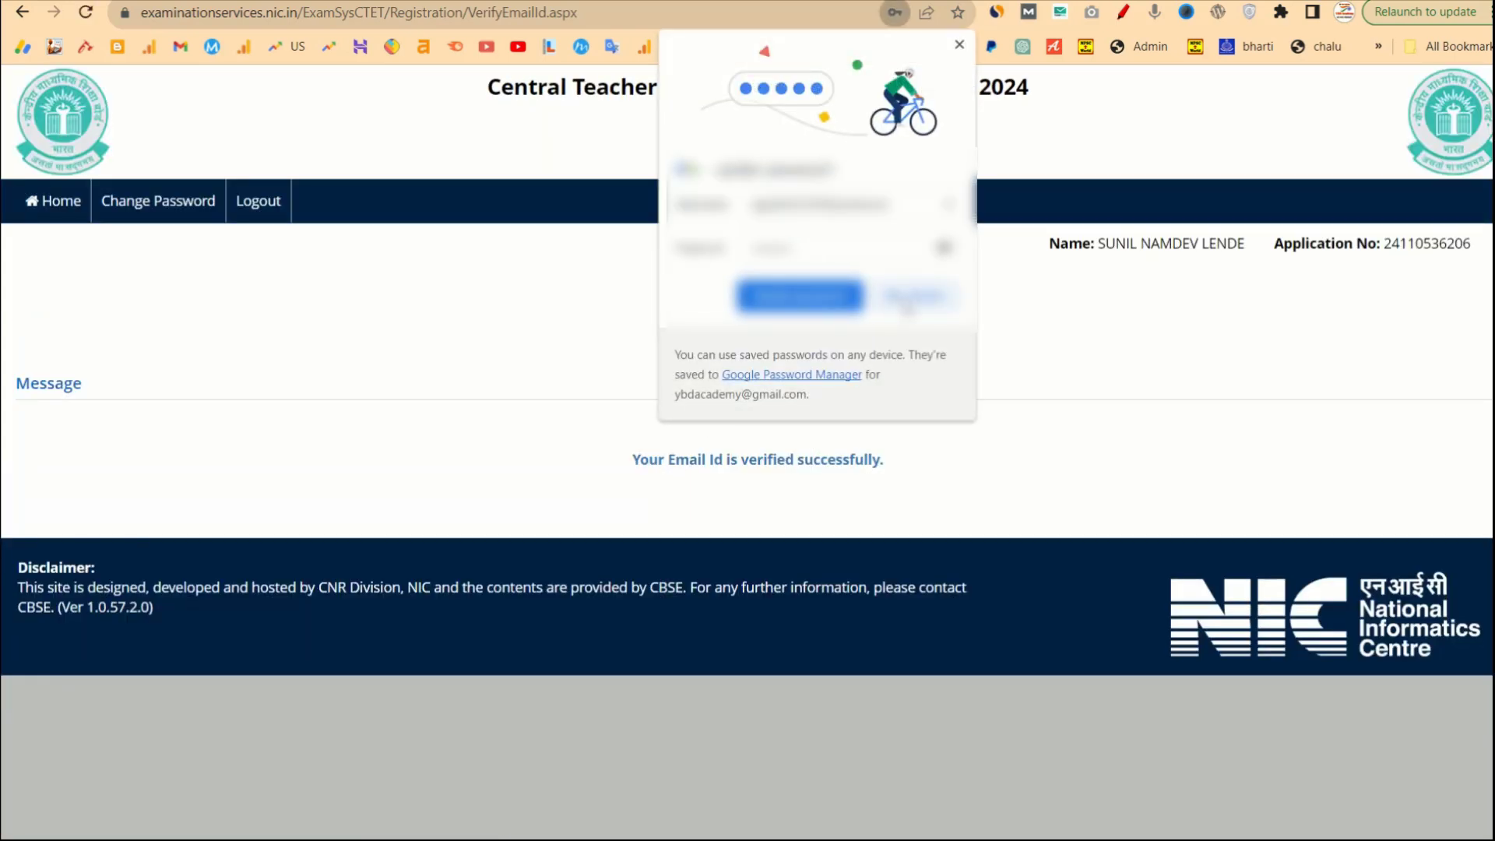
left_click(917, 297)
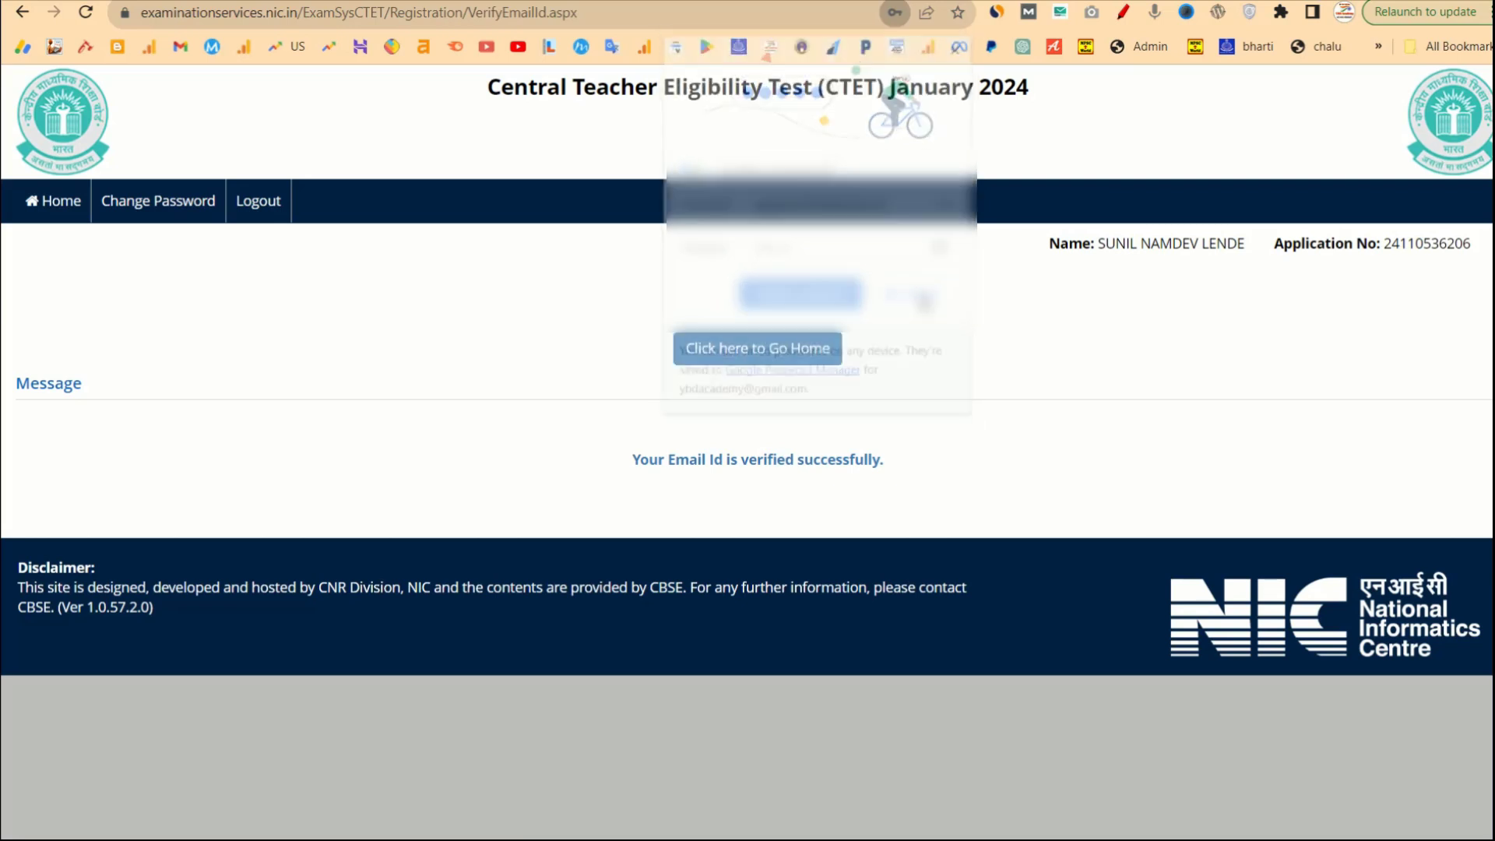
left_click(725, 360)
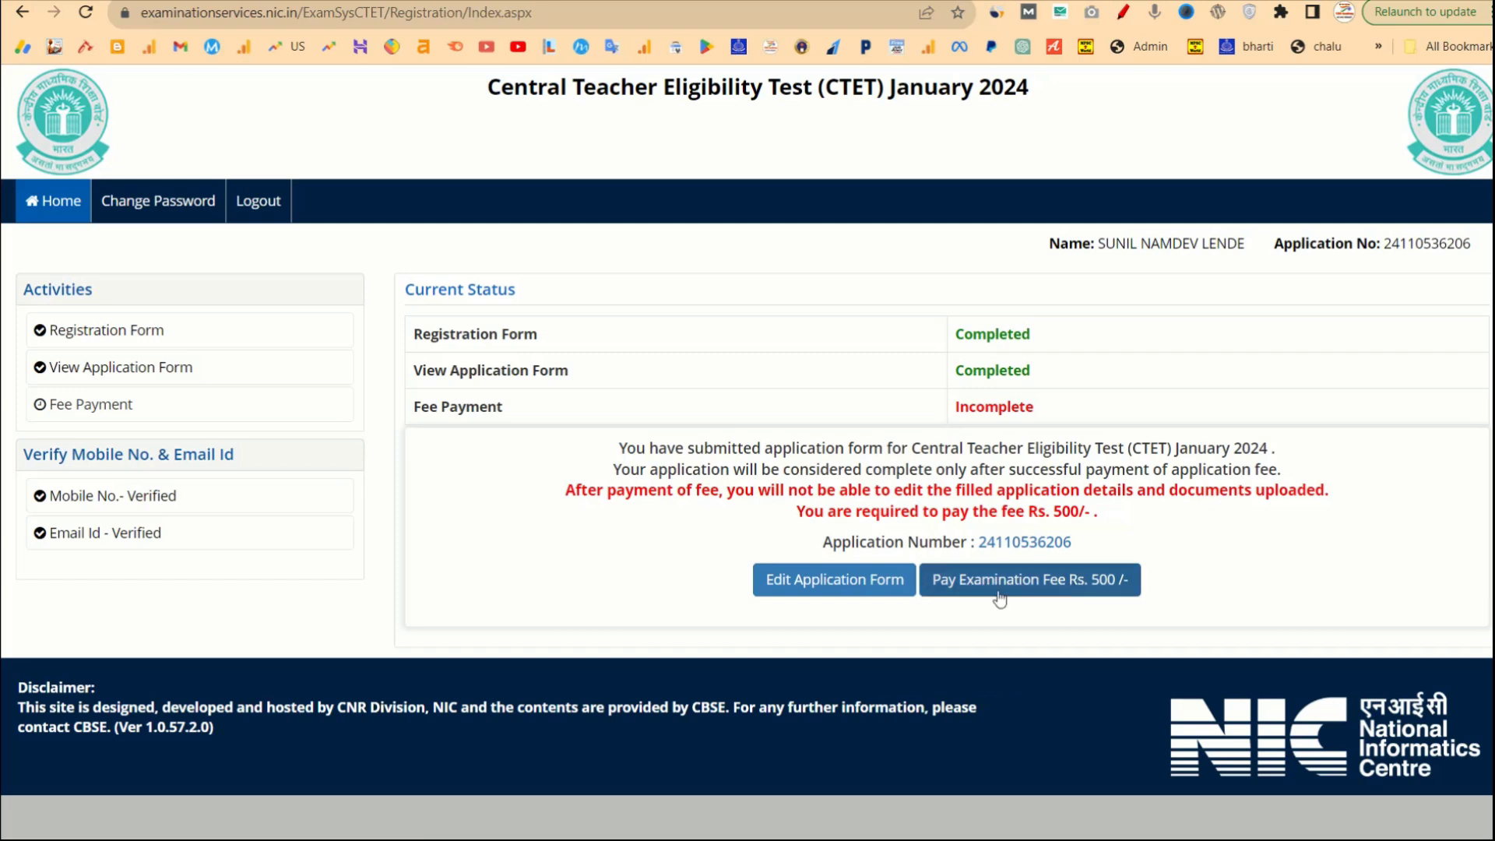
Start paying the Rs. 500 examination fee from the portal home page.
left_click(946, 592)
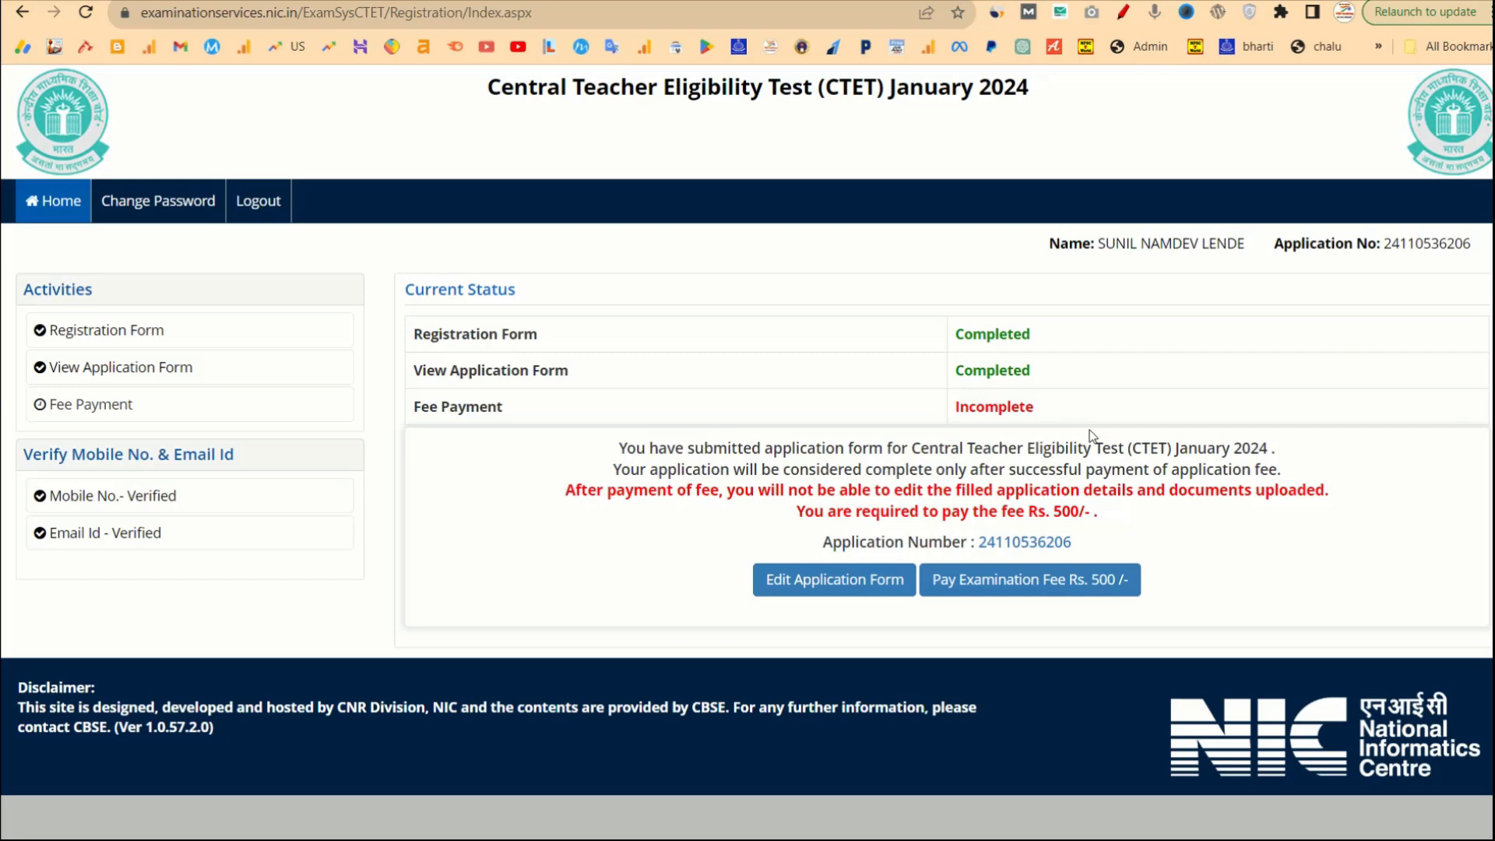
left_click(1035, 586)
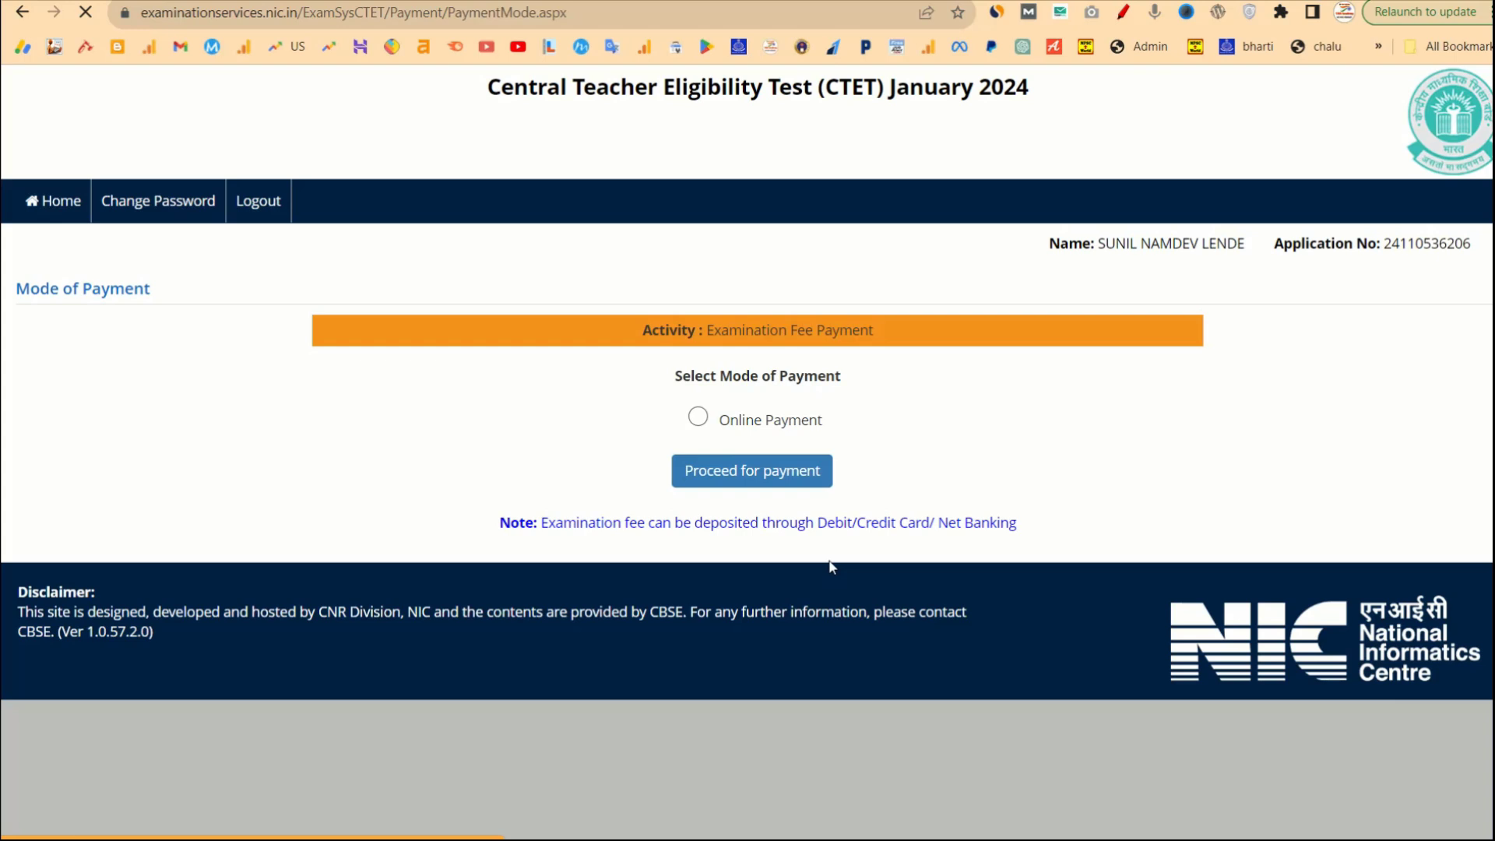
Choose Online Payment as the fee payment mode and confirm proceeding to payment.
left_click(697, 419)
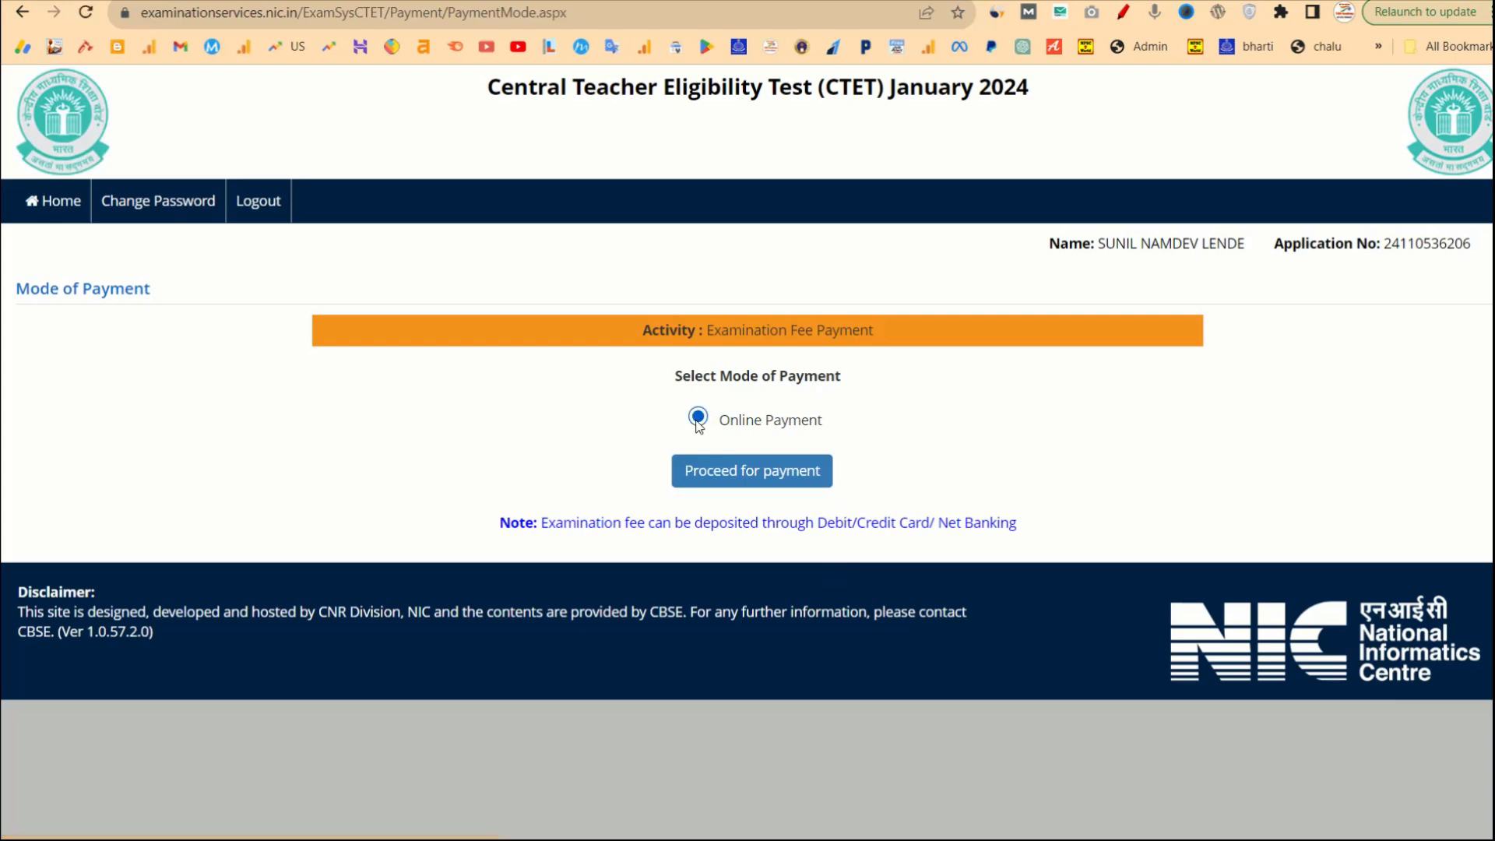
left_click(724, 483)
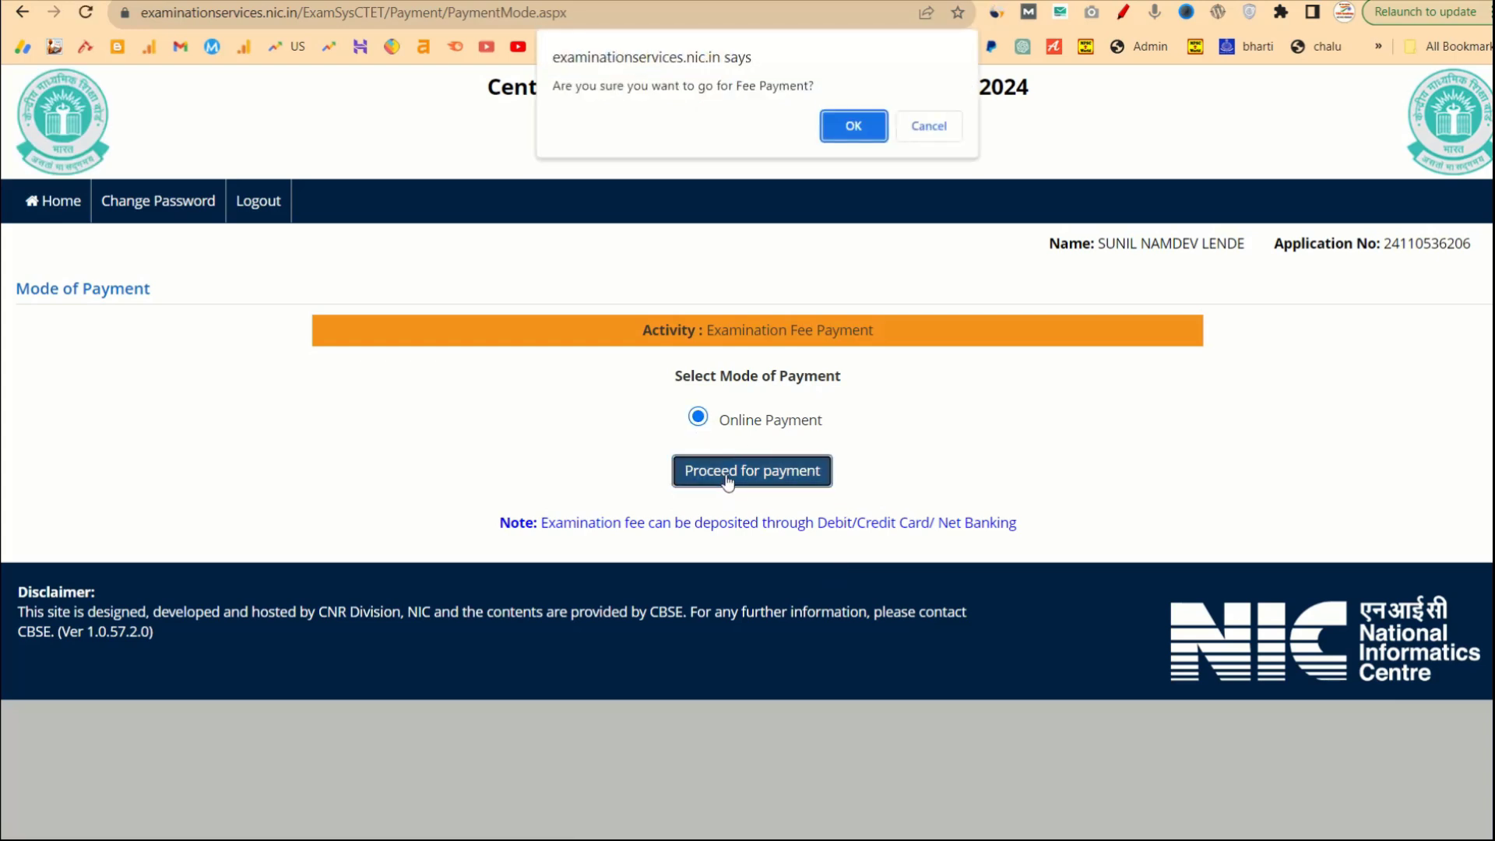
left_click(849, 126)
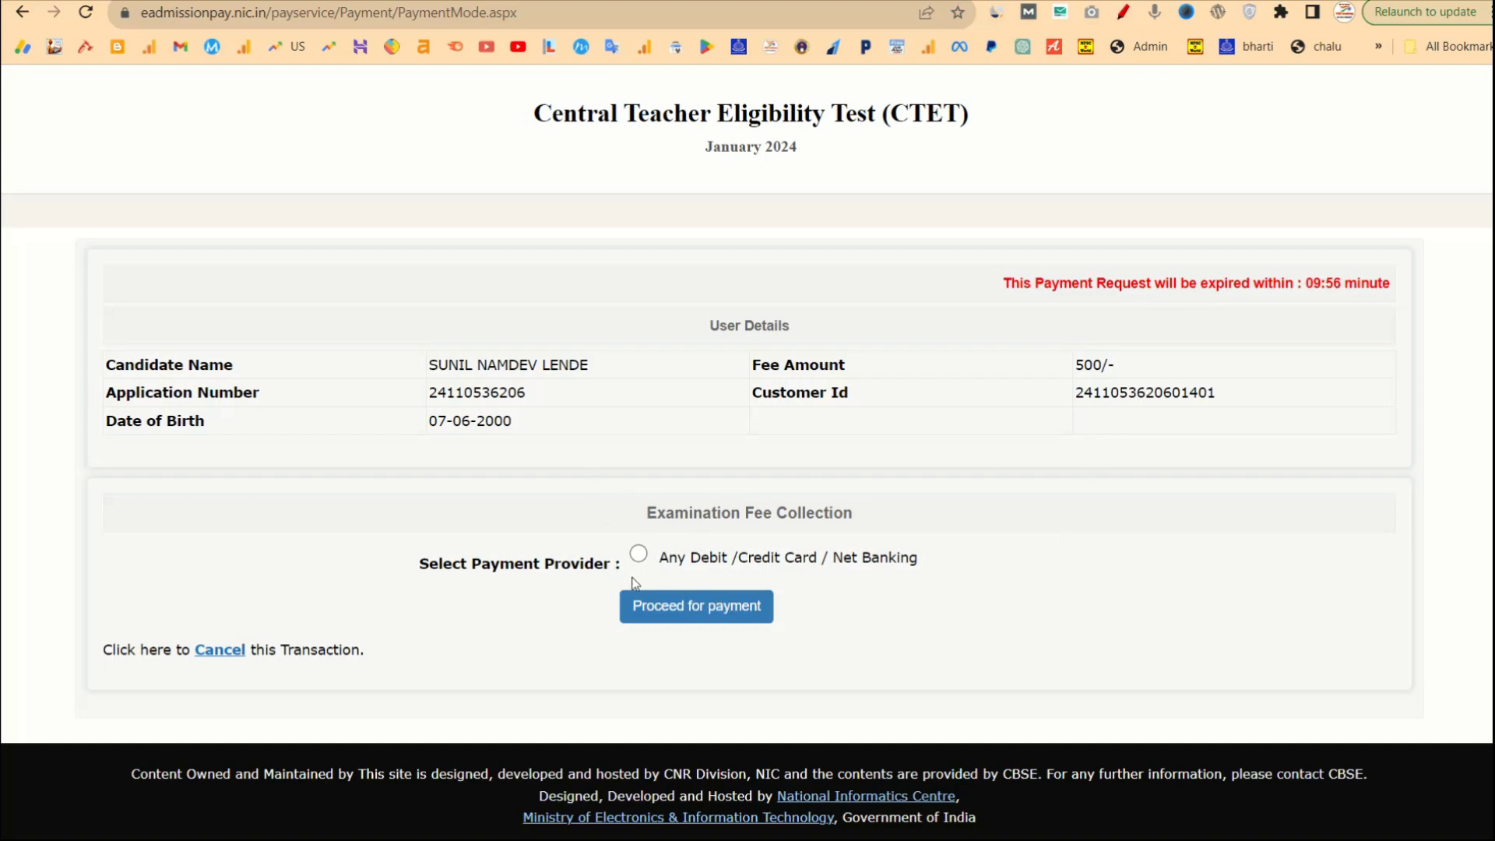
Pick the 'Any Debit /Credit Card / Net Banking' provider and proceed to BillDesk.
left_click(640, 556)
left_click(728, 619)
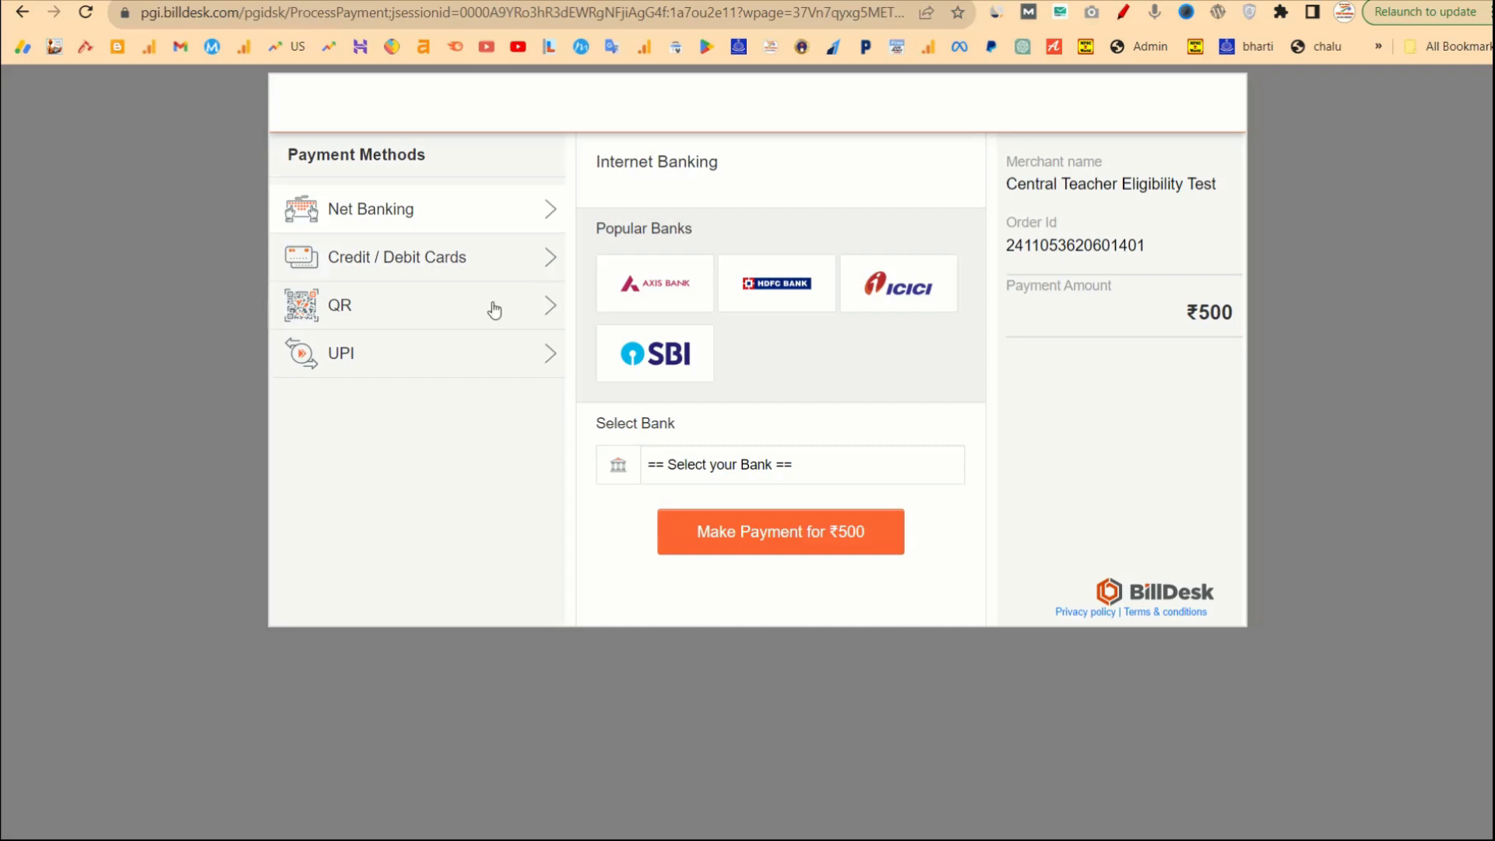
Switch the ₹500 BillDesk checkout to the UPI payment method.
left_click(424, 354)
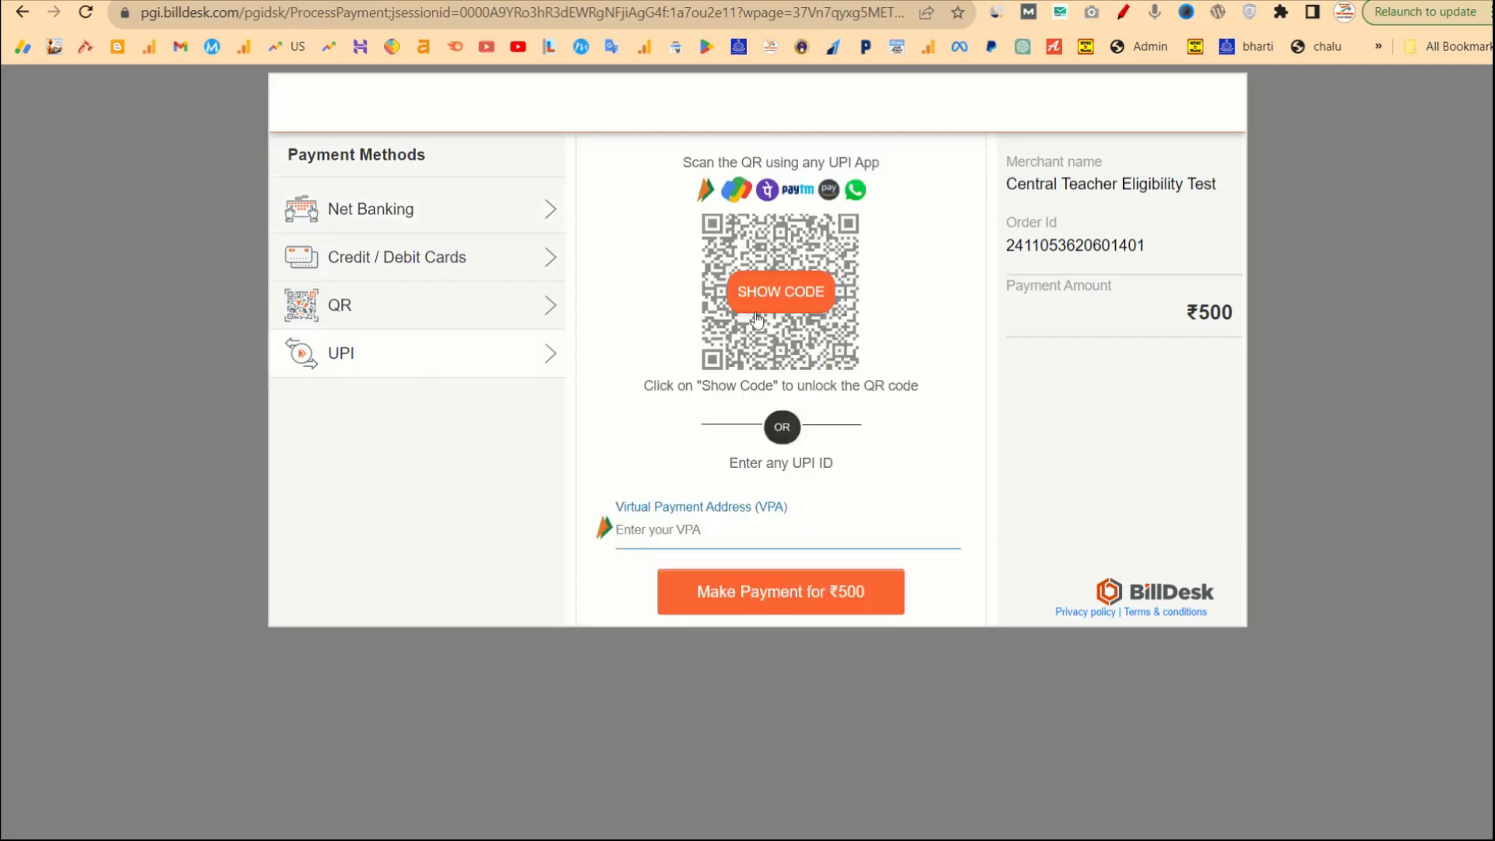